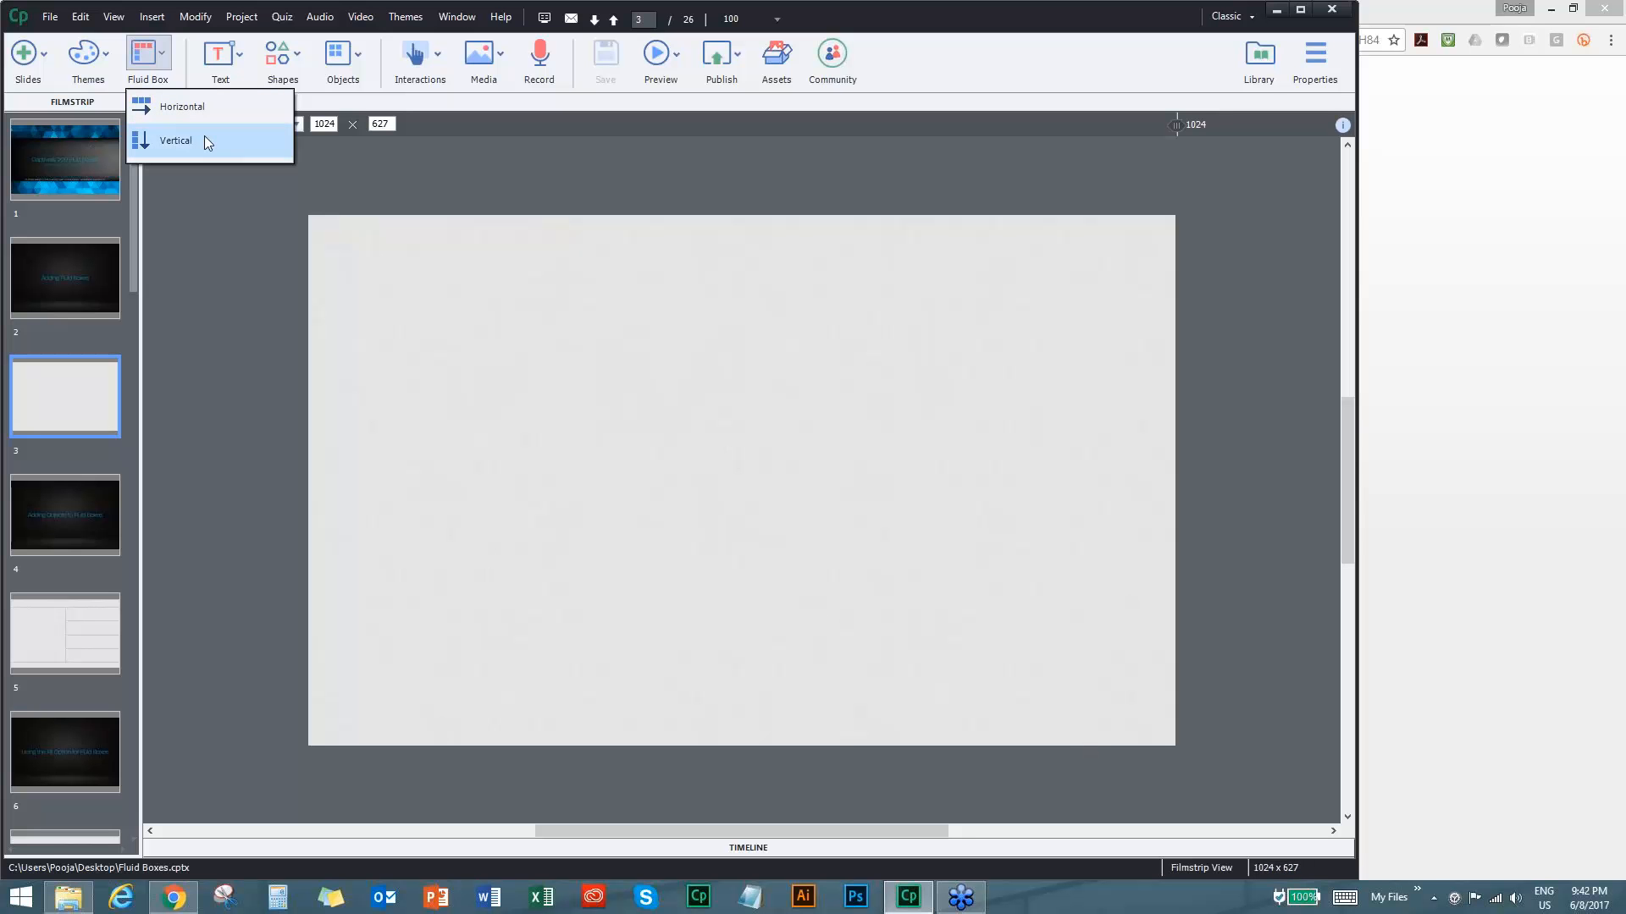
Add three vertically stacked fluid boxes to the blank slide and enlarge the middle one to about 497 px high.
mouse_move(204, 138)
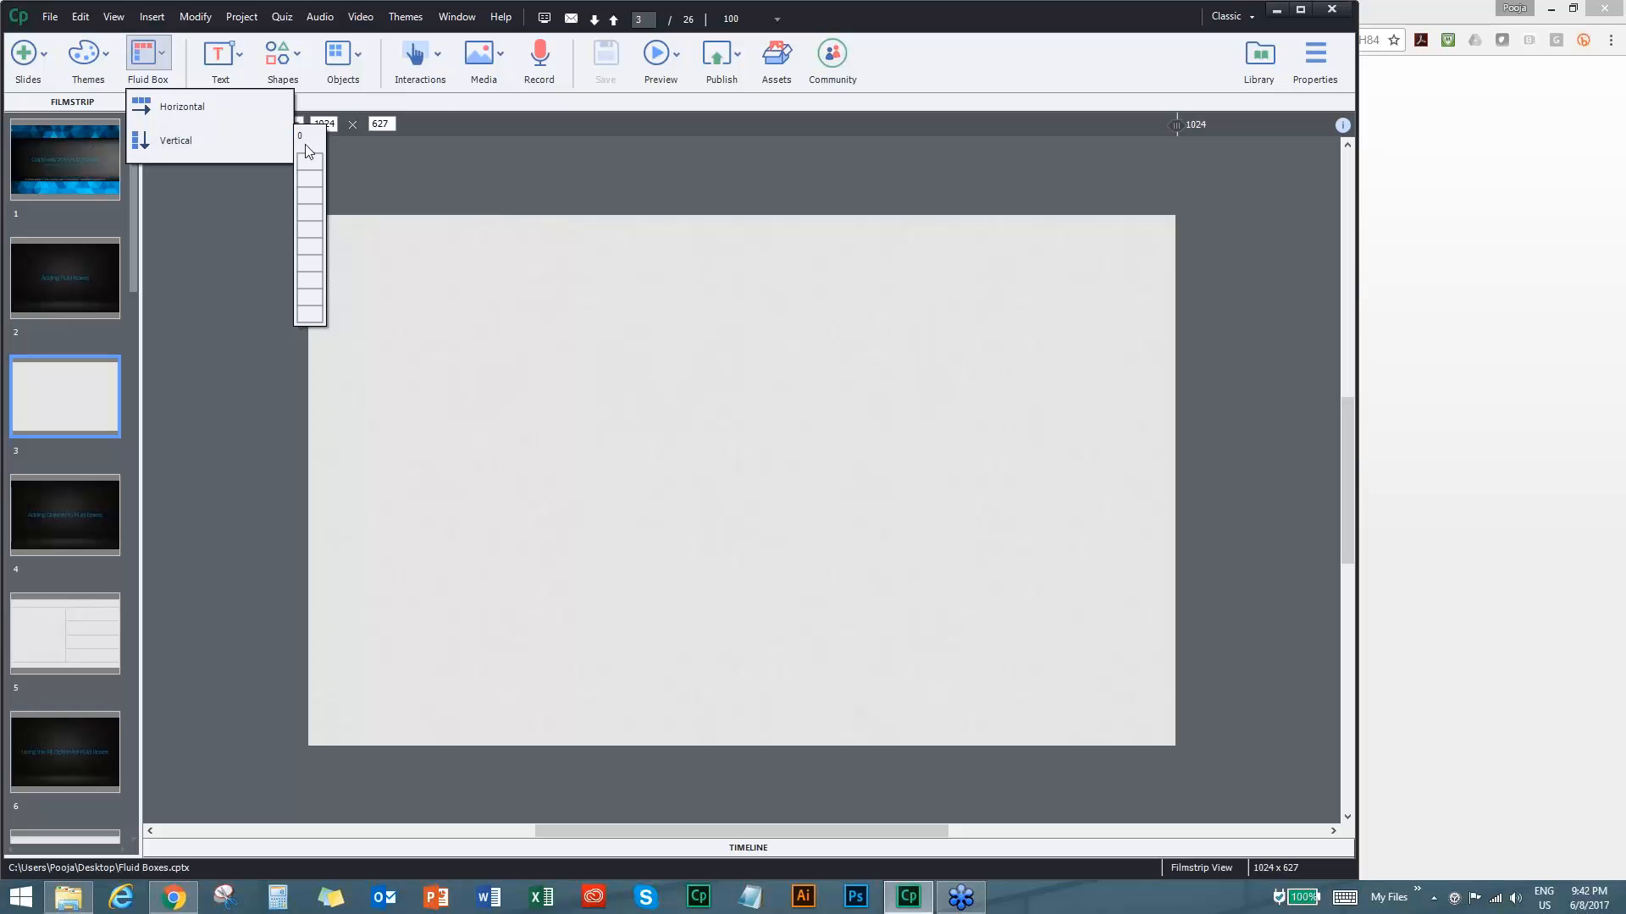
click(314, 196)
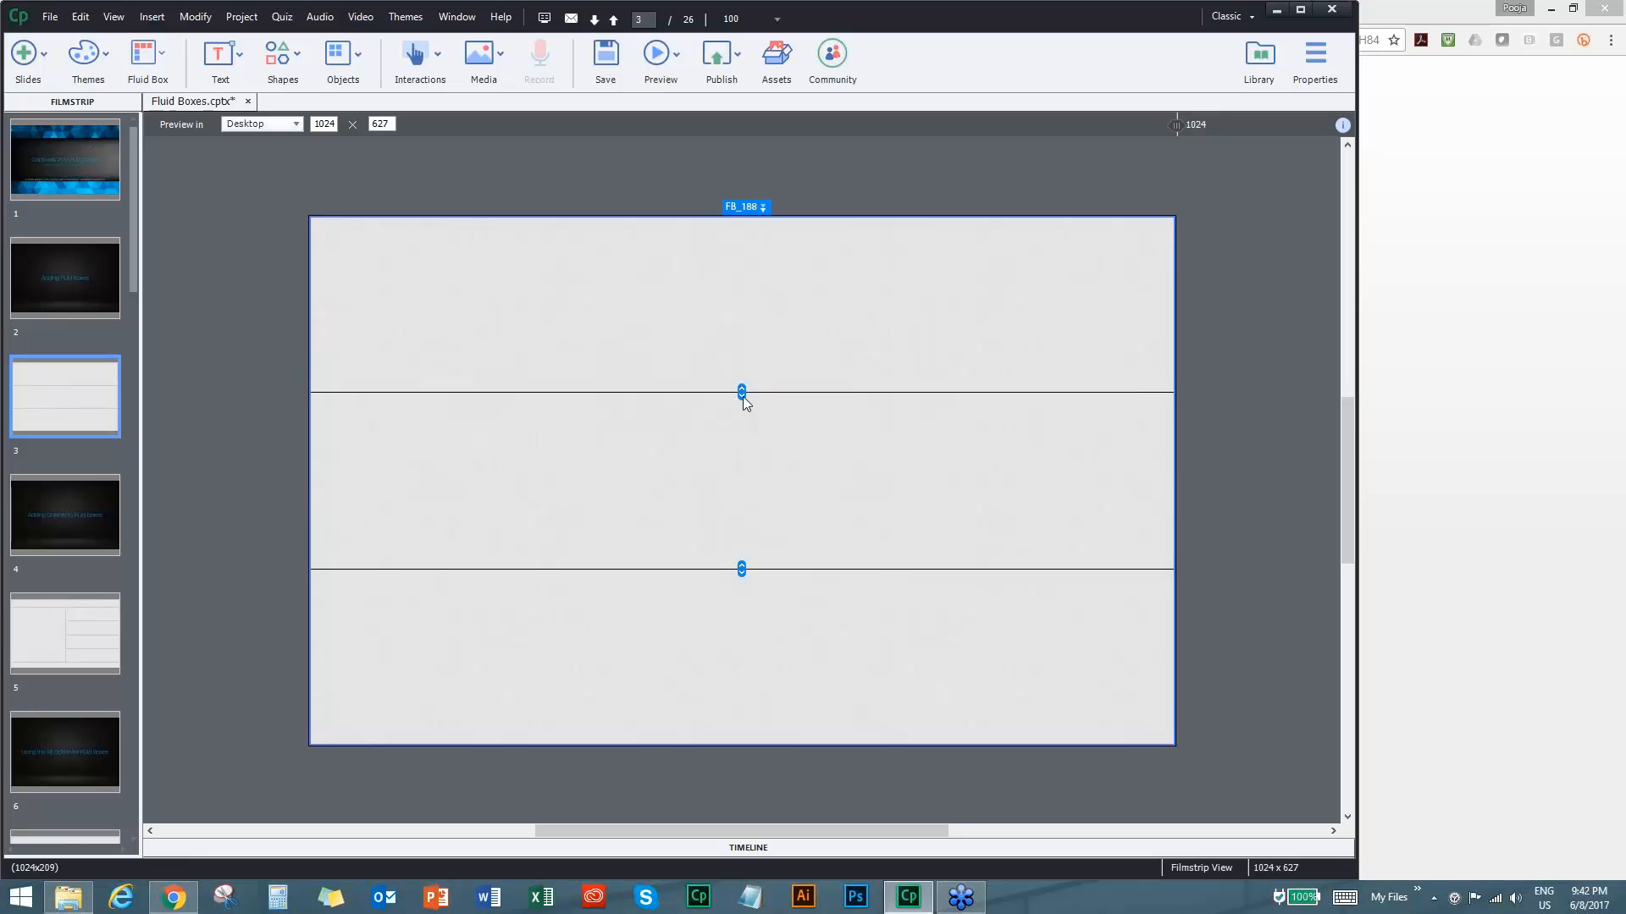
drag(745, 383, 759, 281)
drag(744, 568, 745, 701)
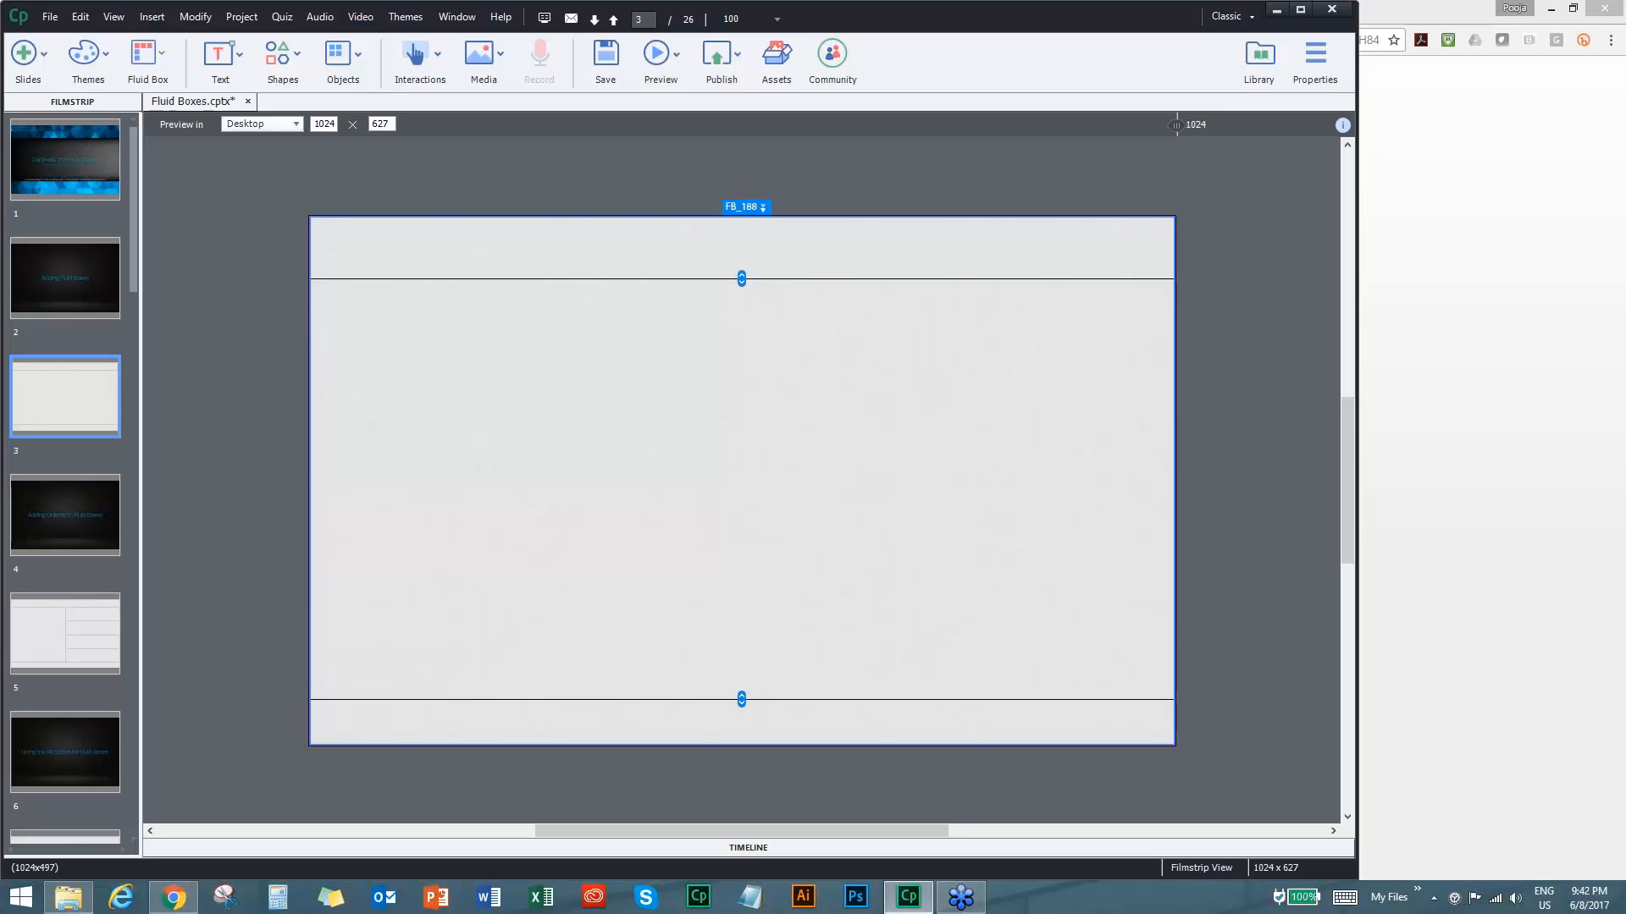
Split the tall middle fluid box into two horizontal boxes and narrow the right one to about 474 px wide.
click(894, 453)
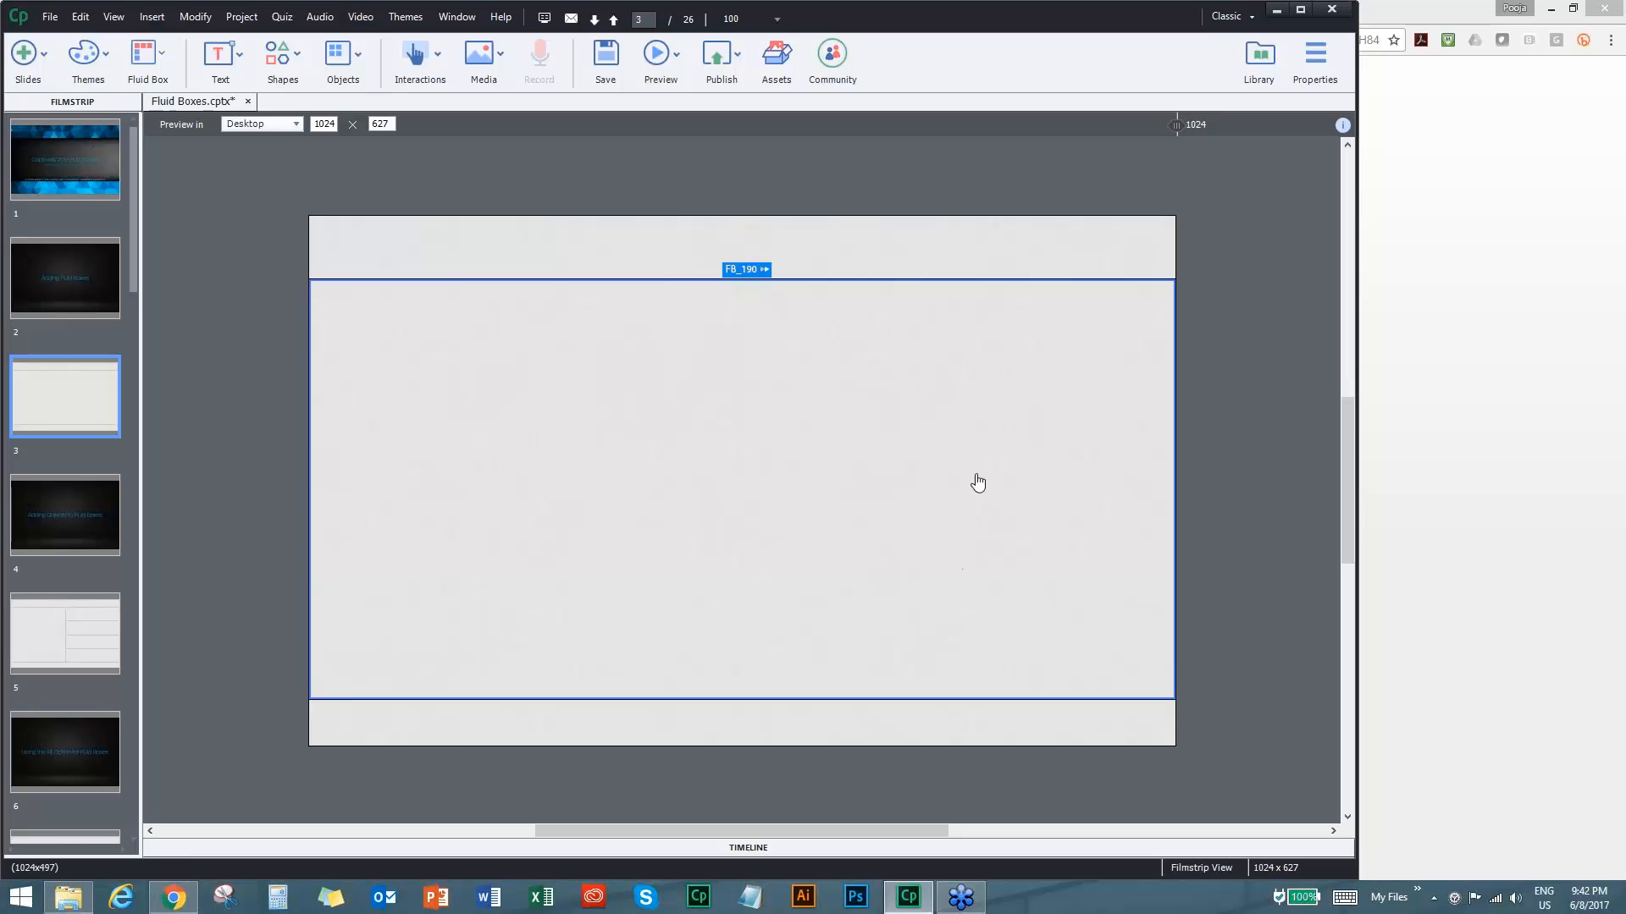
click(147, 56)
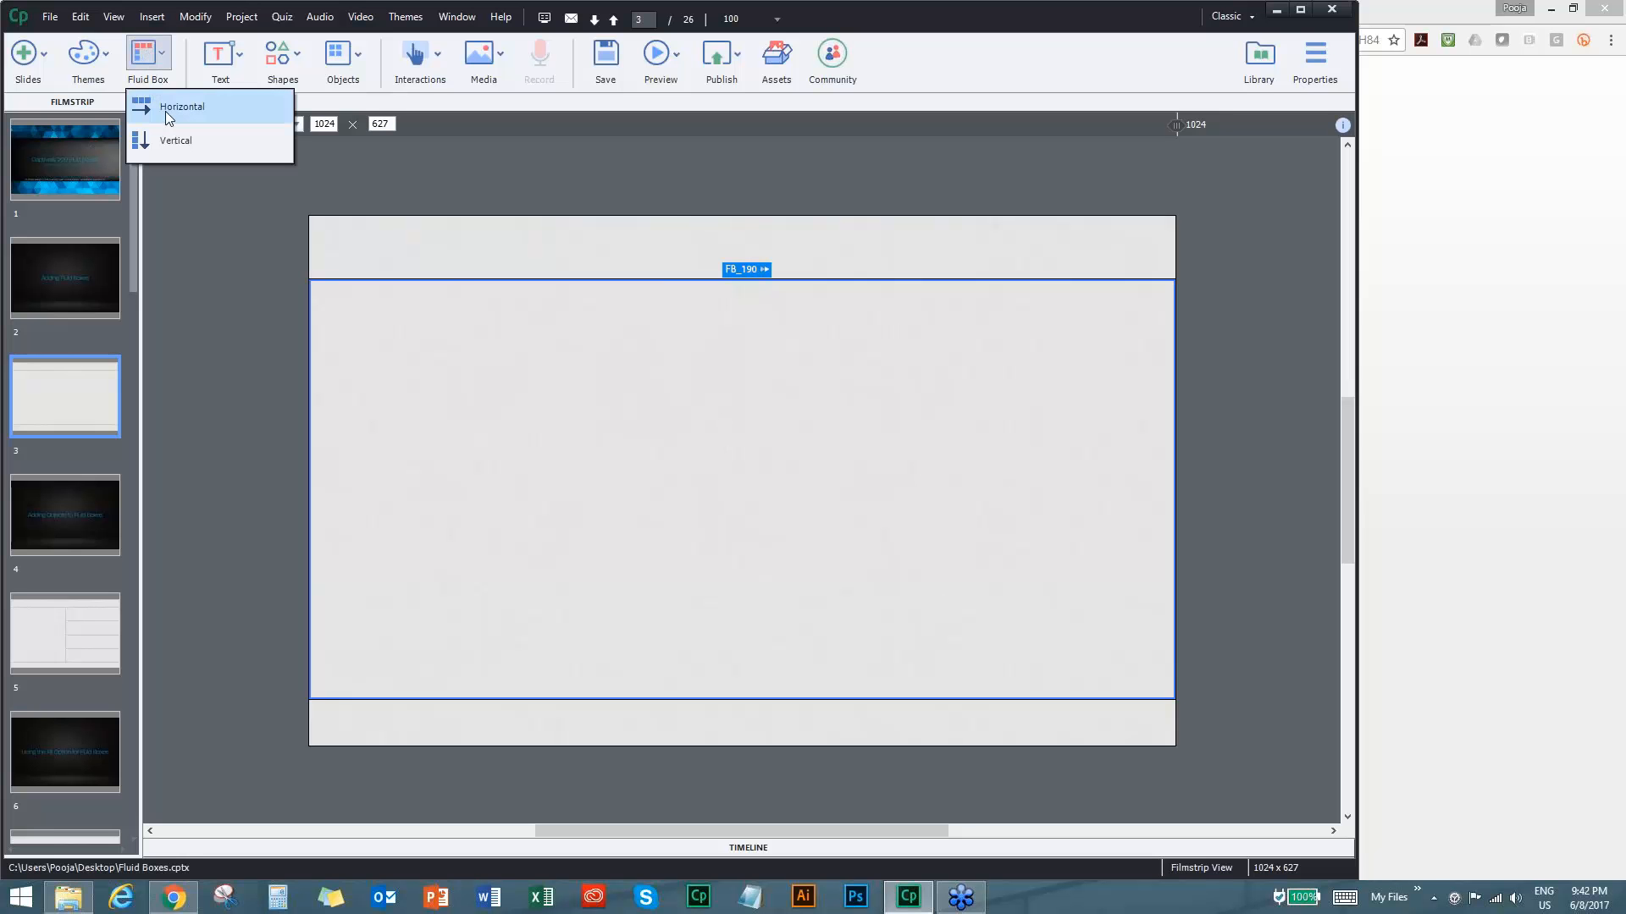
mouse_move(165, 110)
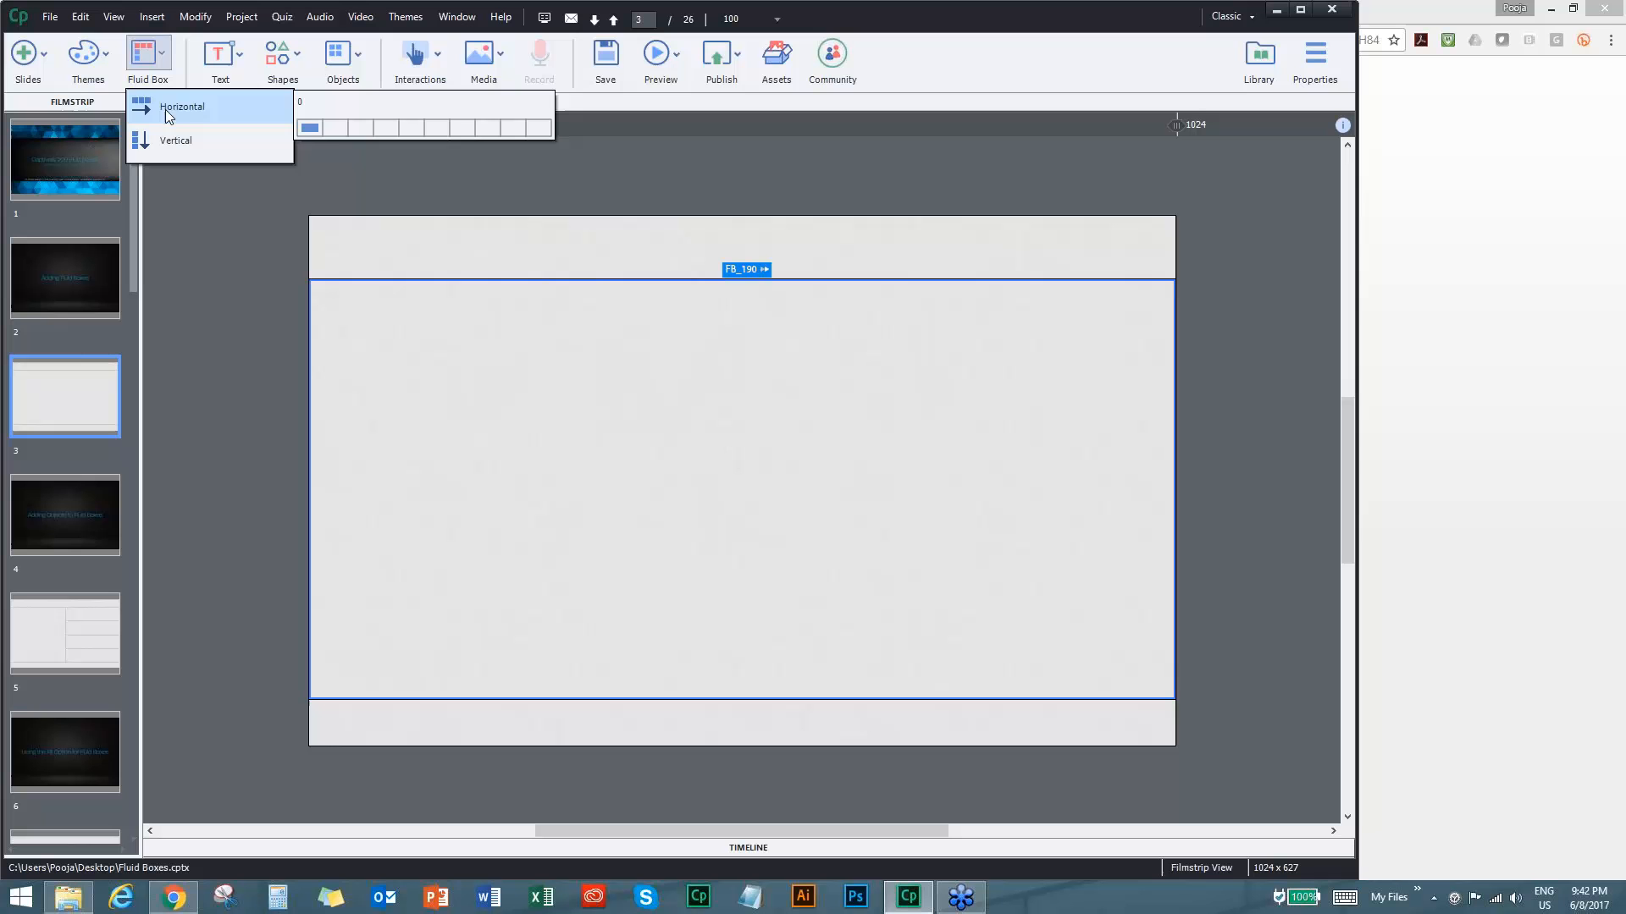
click(335, 129)
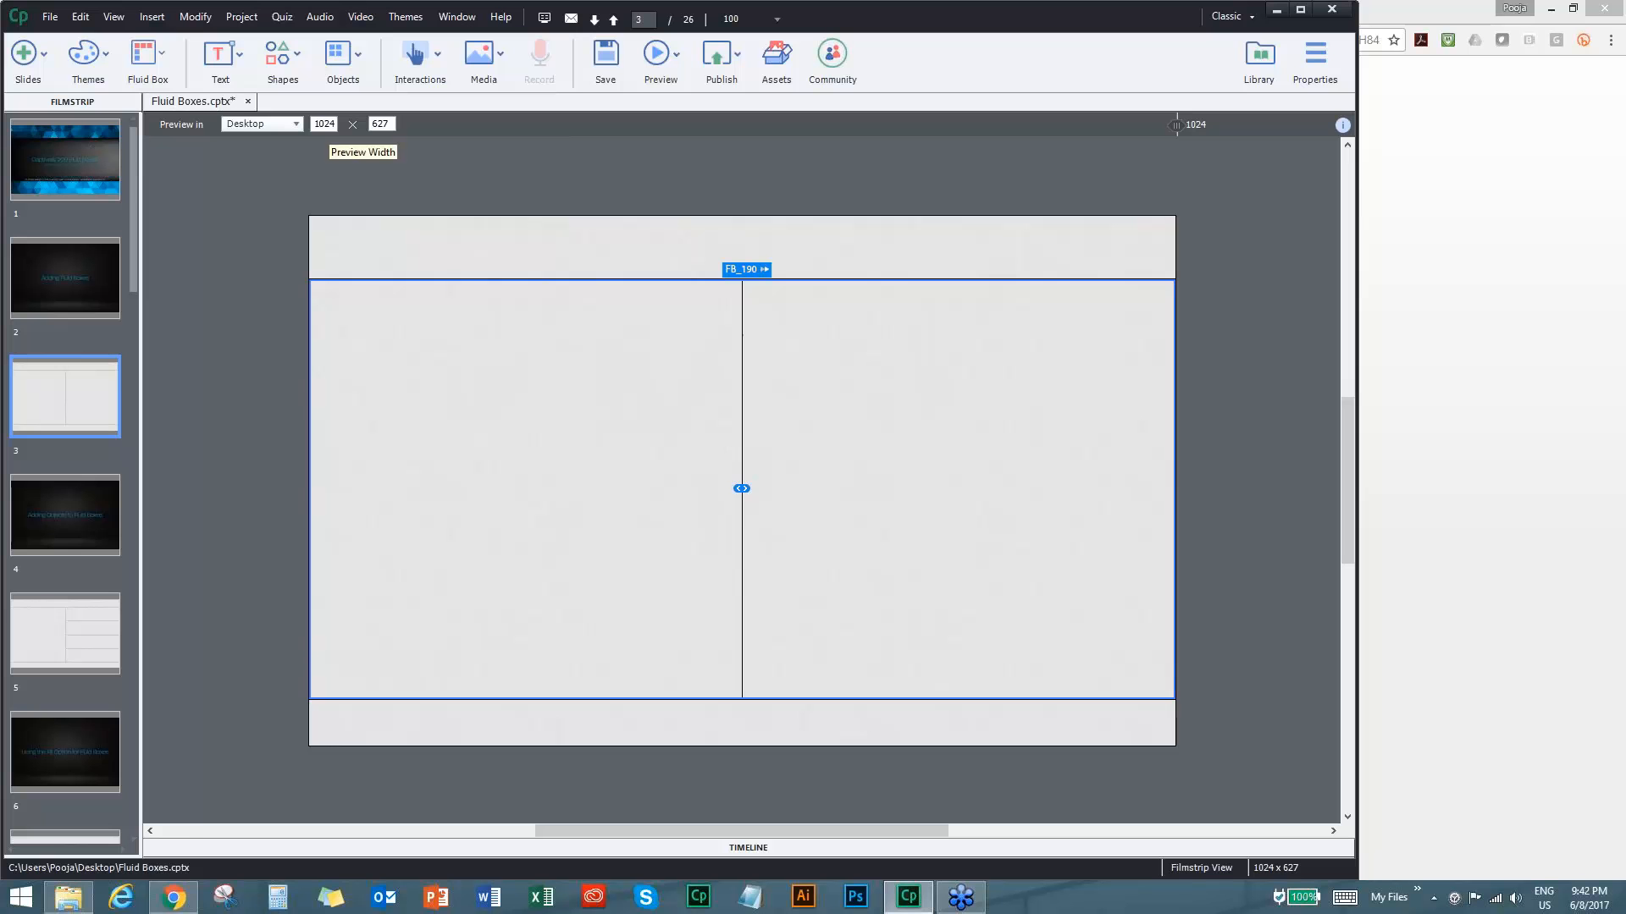
drag(740, 489, 774, 488)
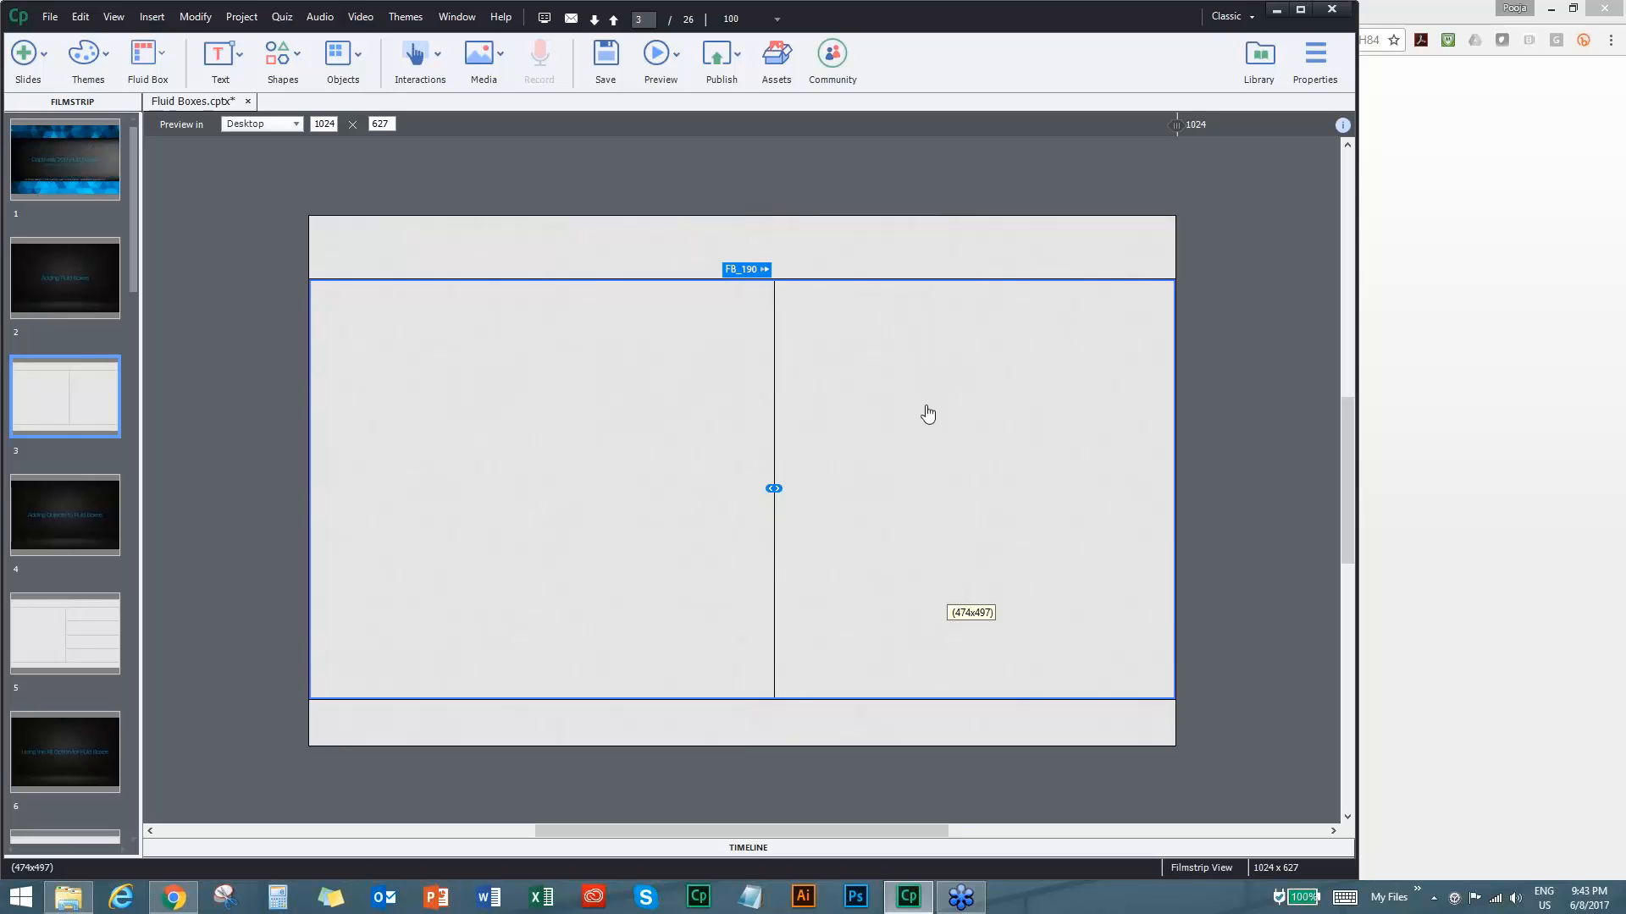
Divide the right-hand fluid box of the middle section into six vertically stacked boxes.
click(945, 466)
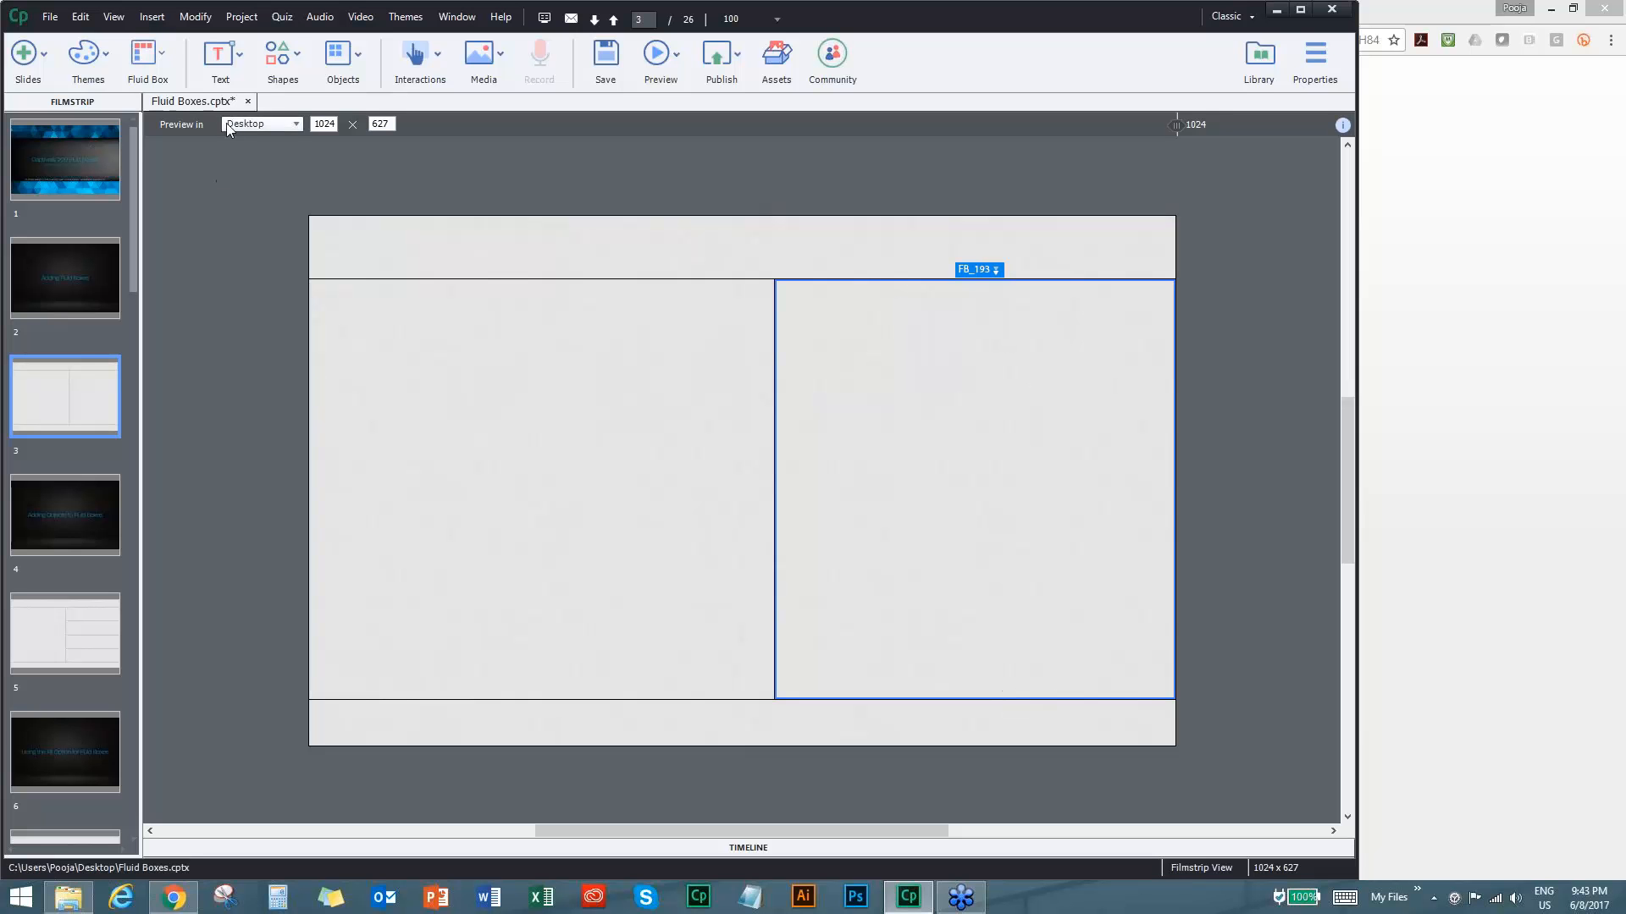
click(163, 57)
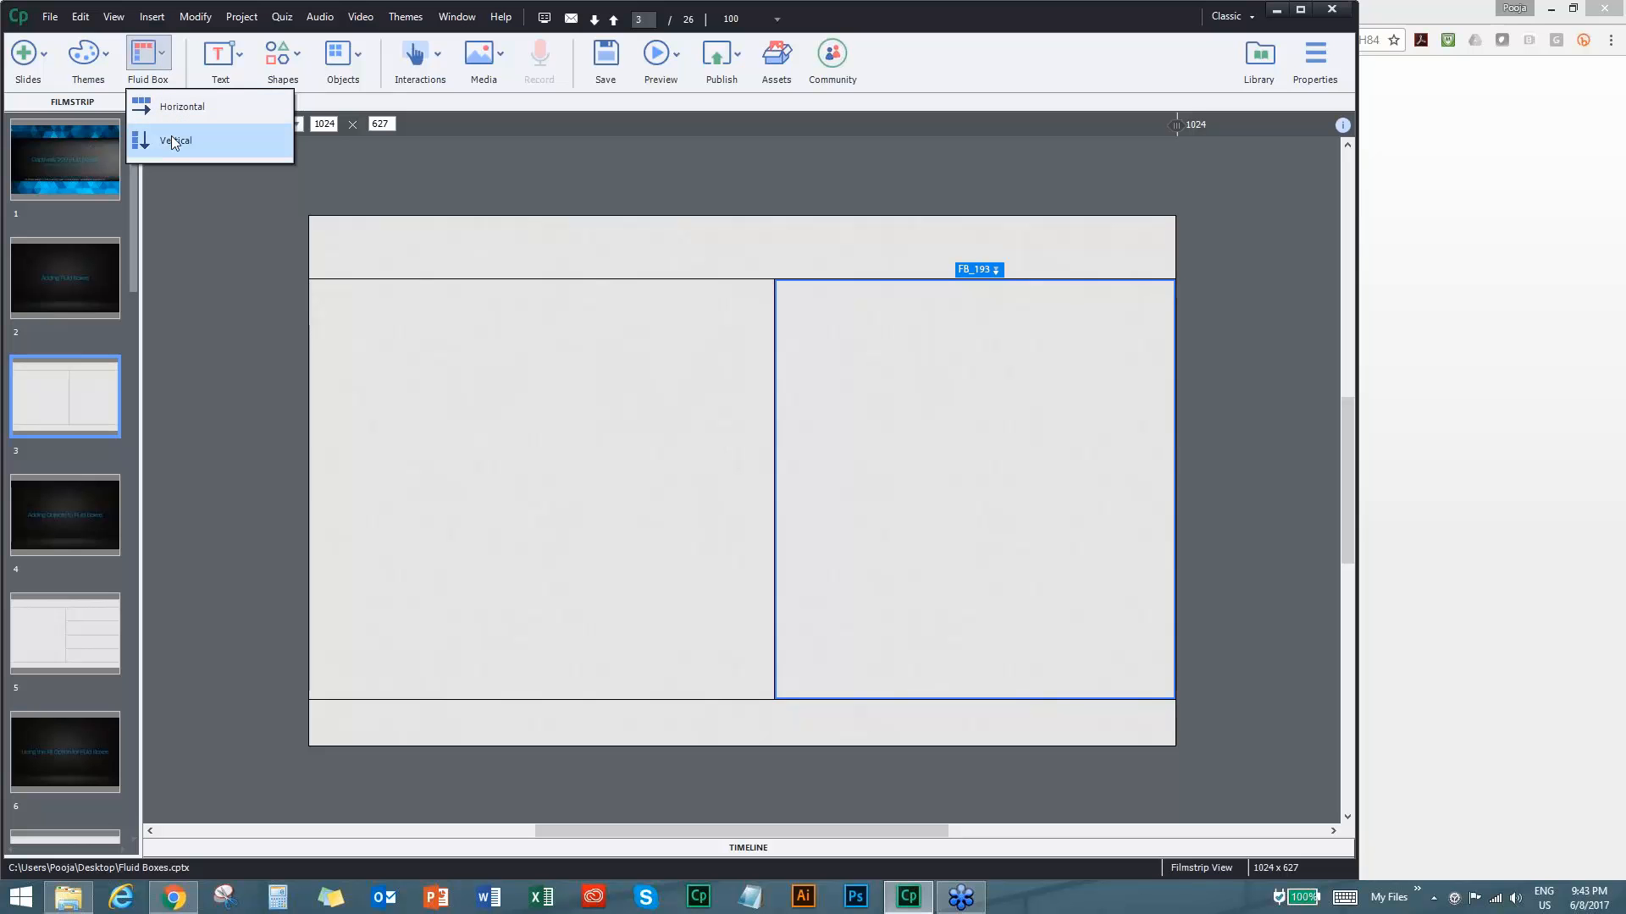
mouse_move(173, 138)
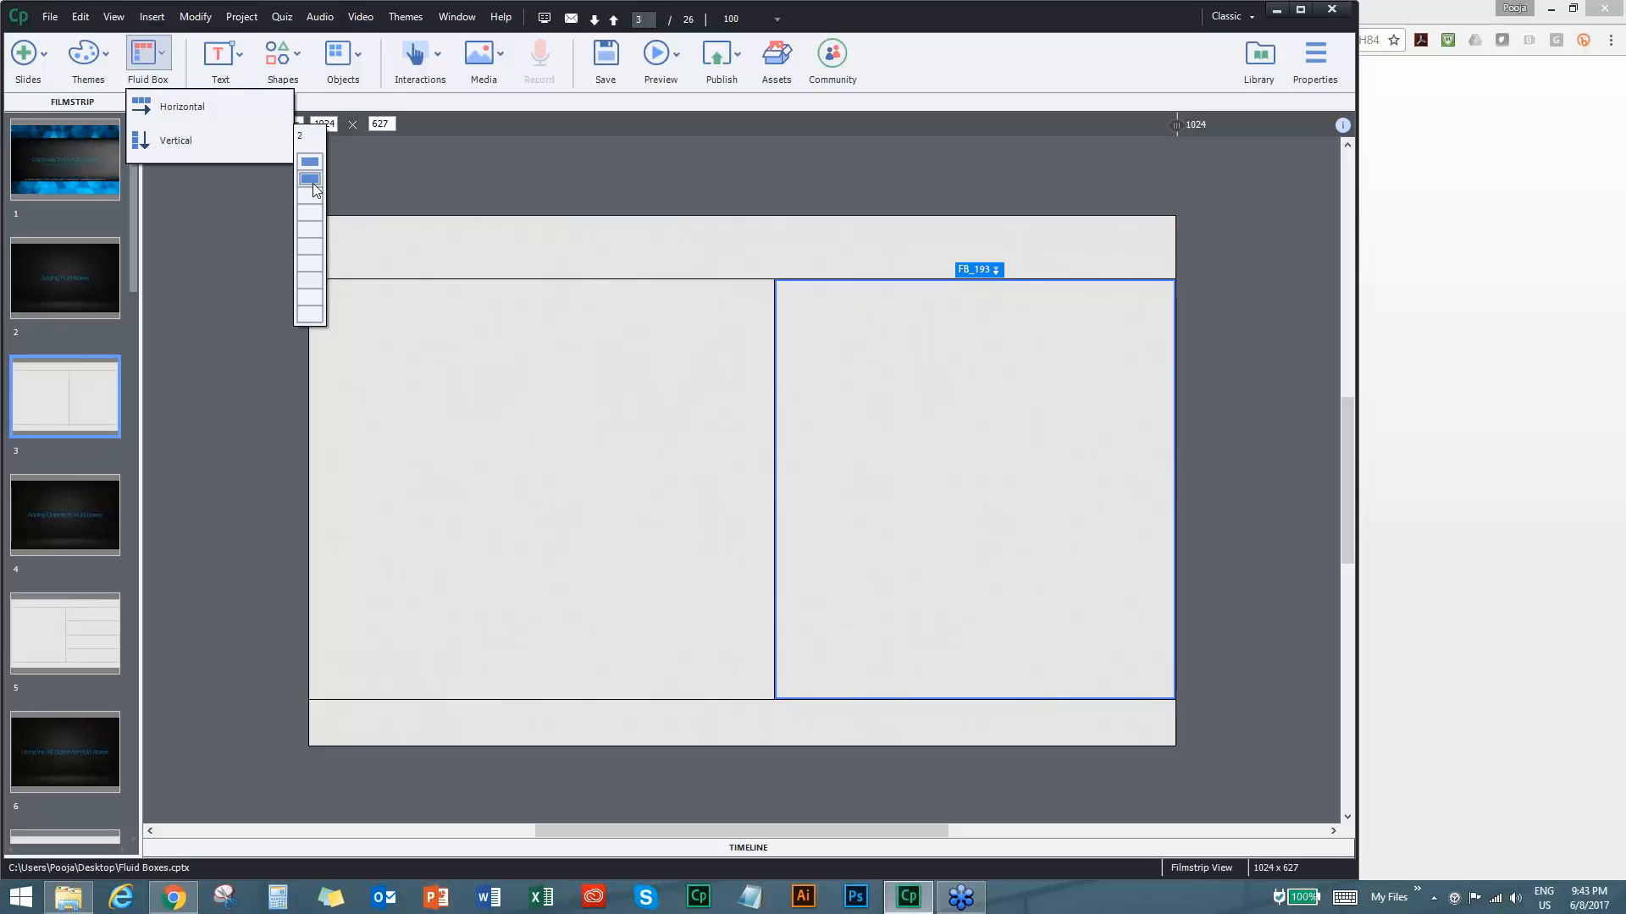
click(312, 245)
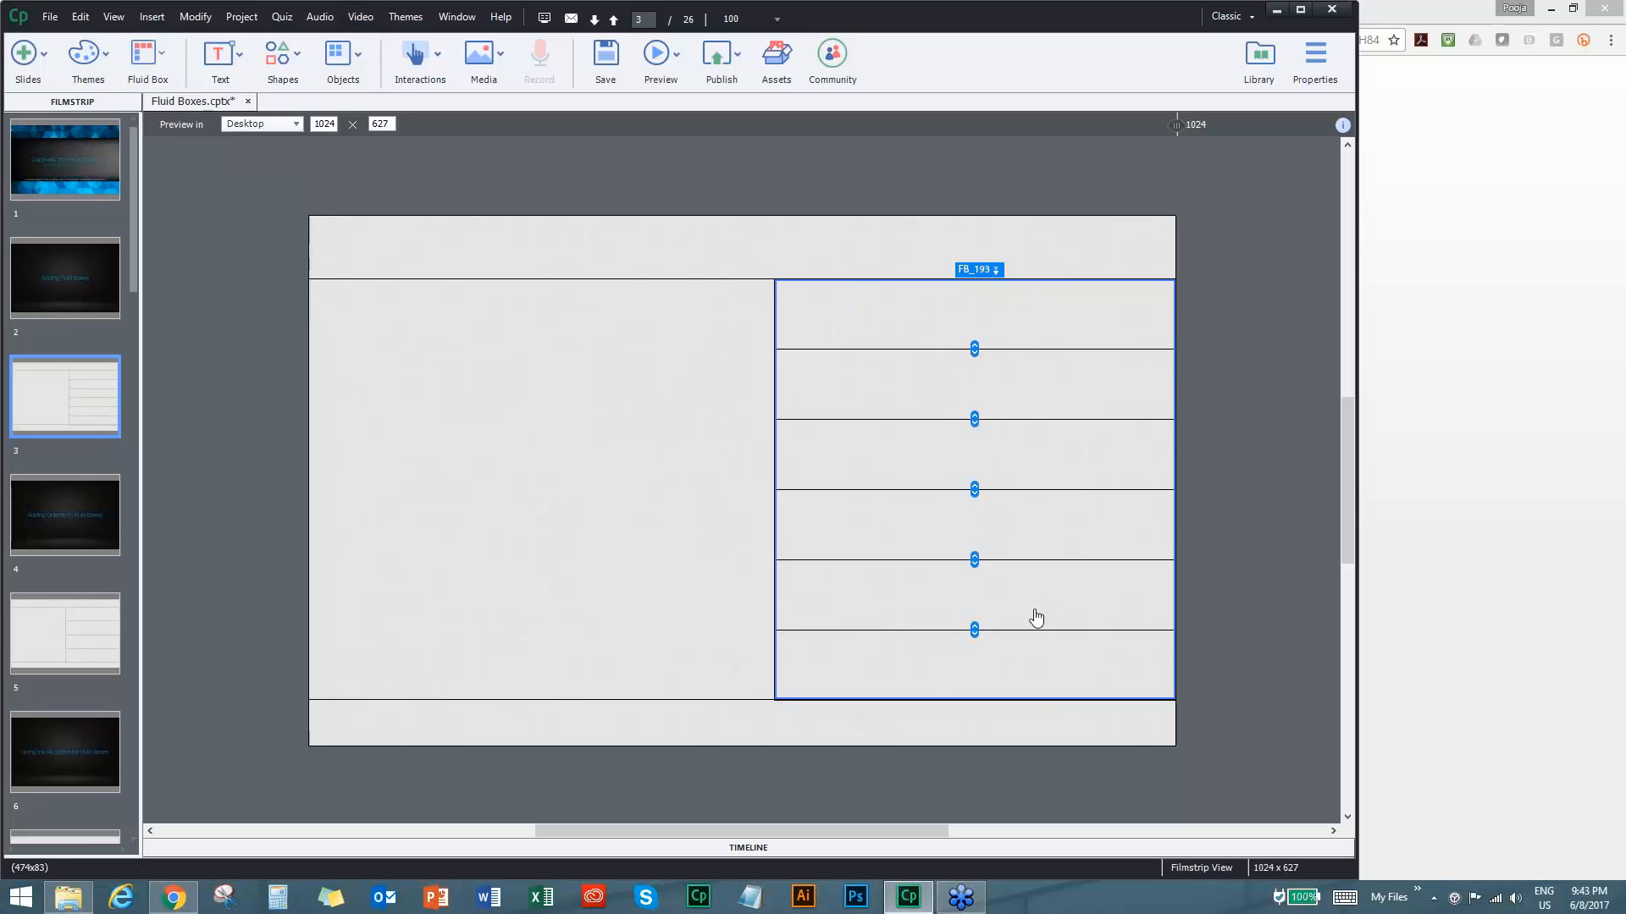
Divide the topmost of the six stacked fluid boxes into five horizontal boxes.
click(1022, 322)
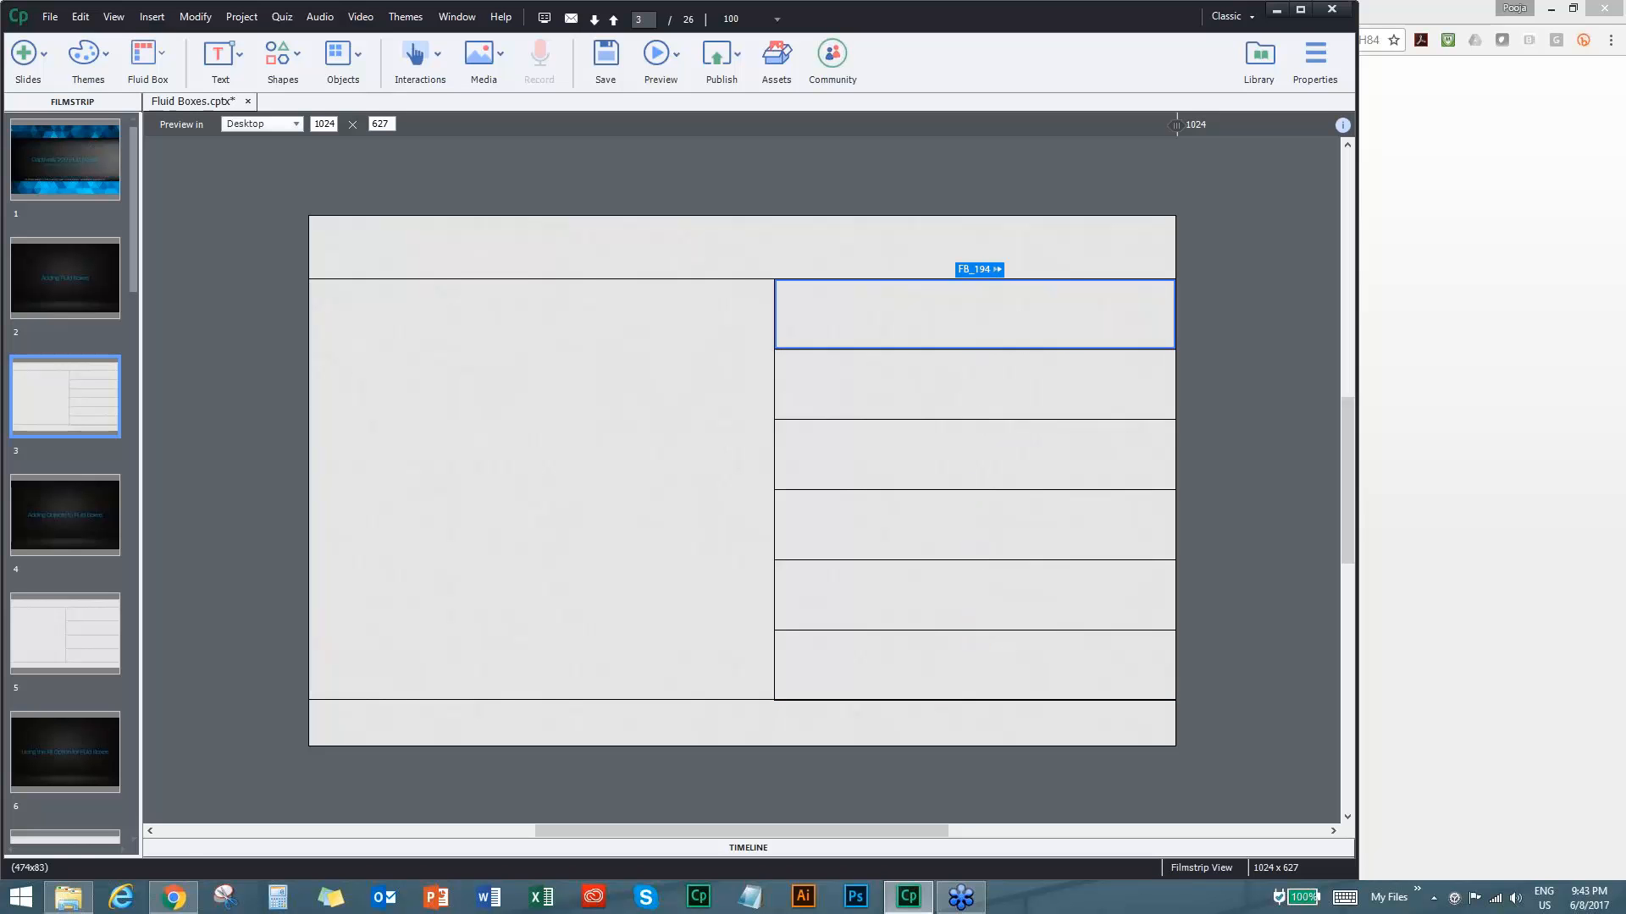
click(148, 53)
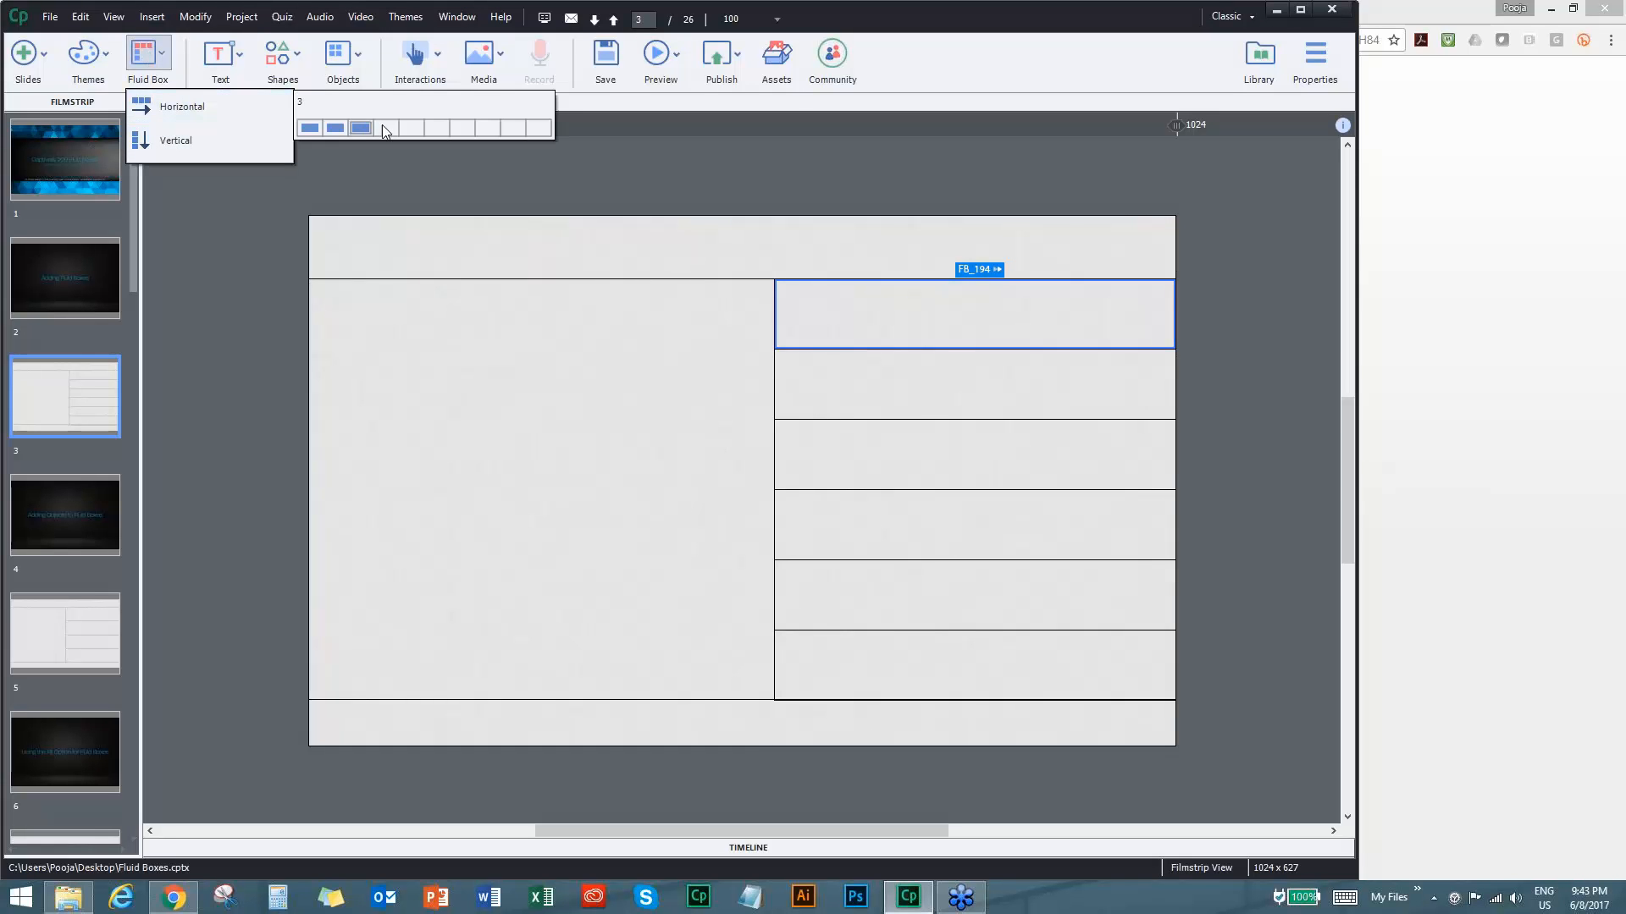
click(412, 124)
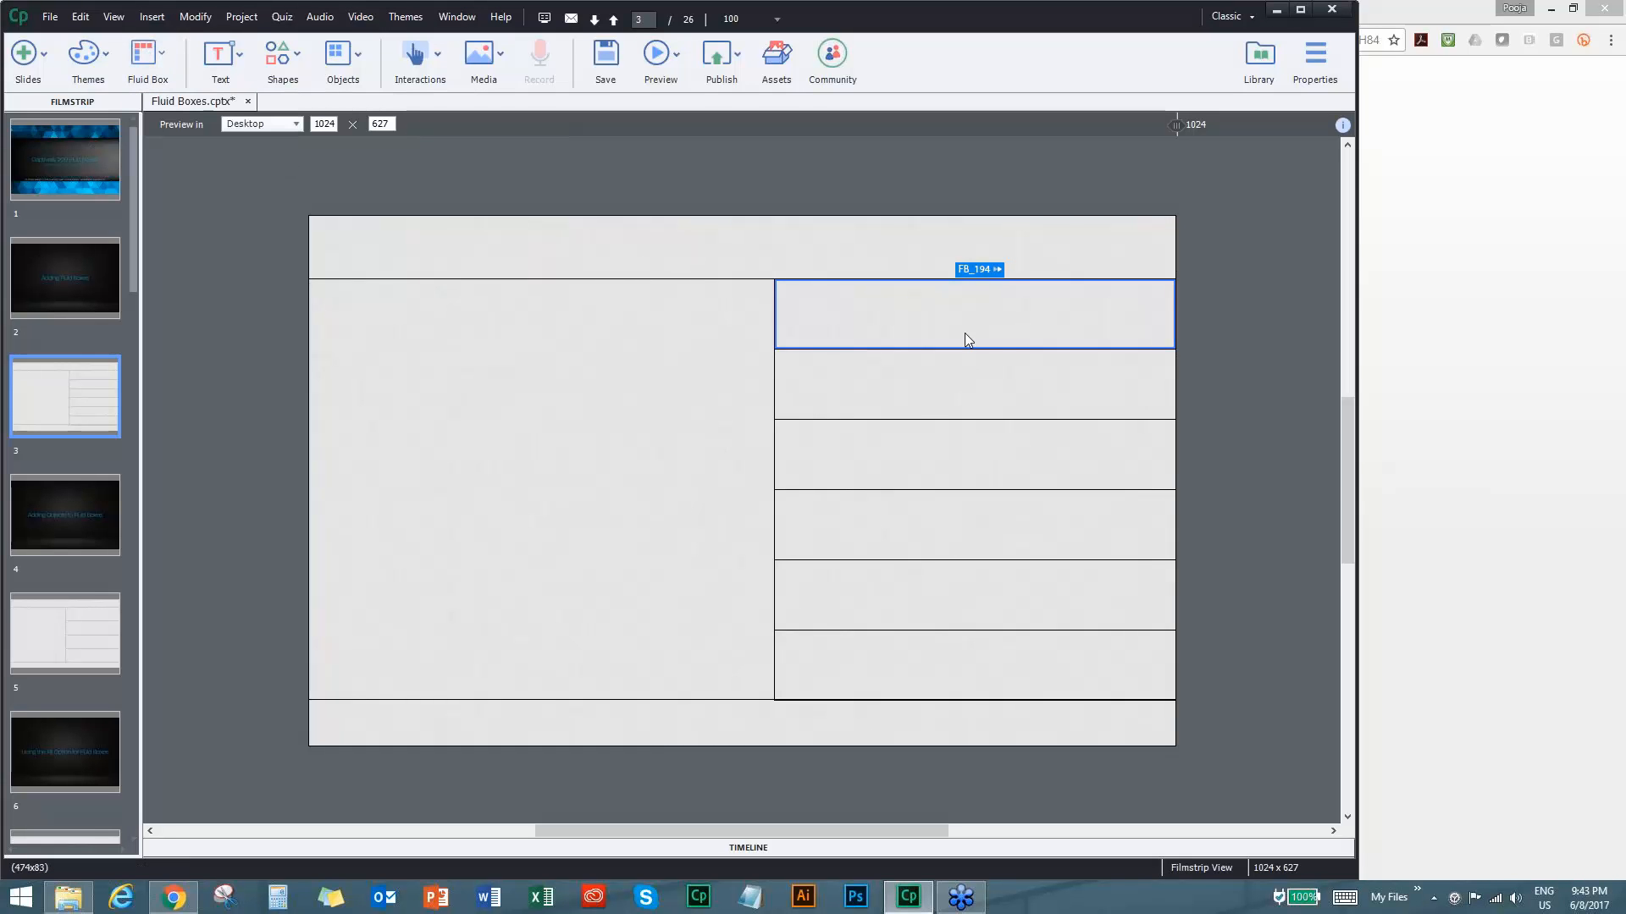
Divide the centre box of the five-box row into three vertically stacked boxes.
click(988, 330)
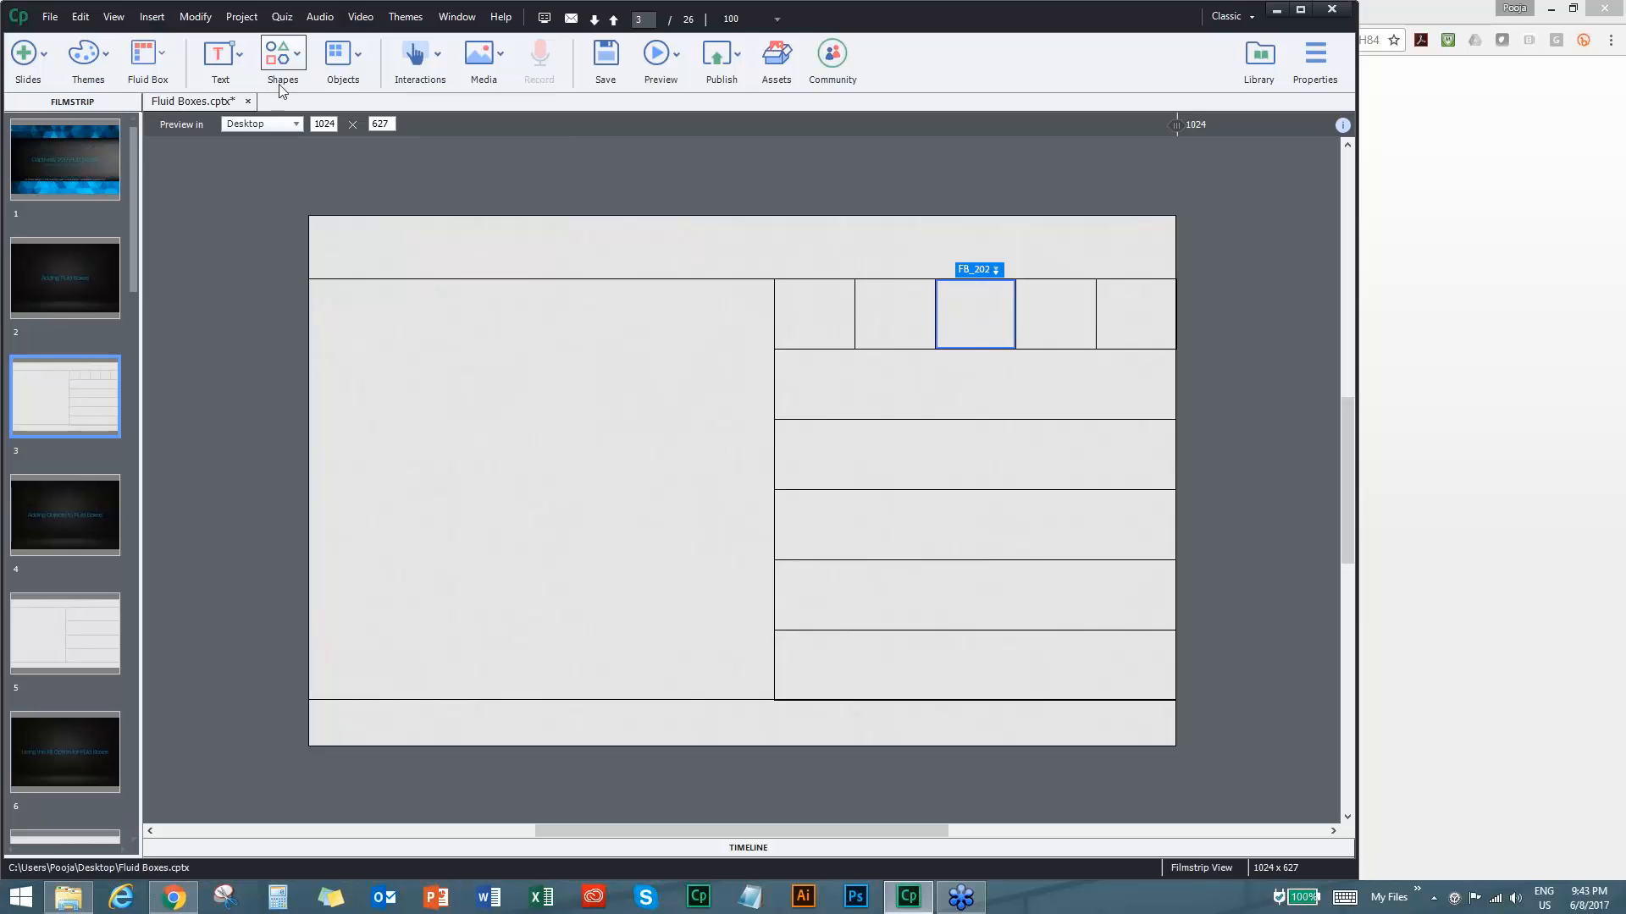
click(149, 55)
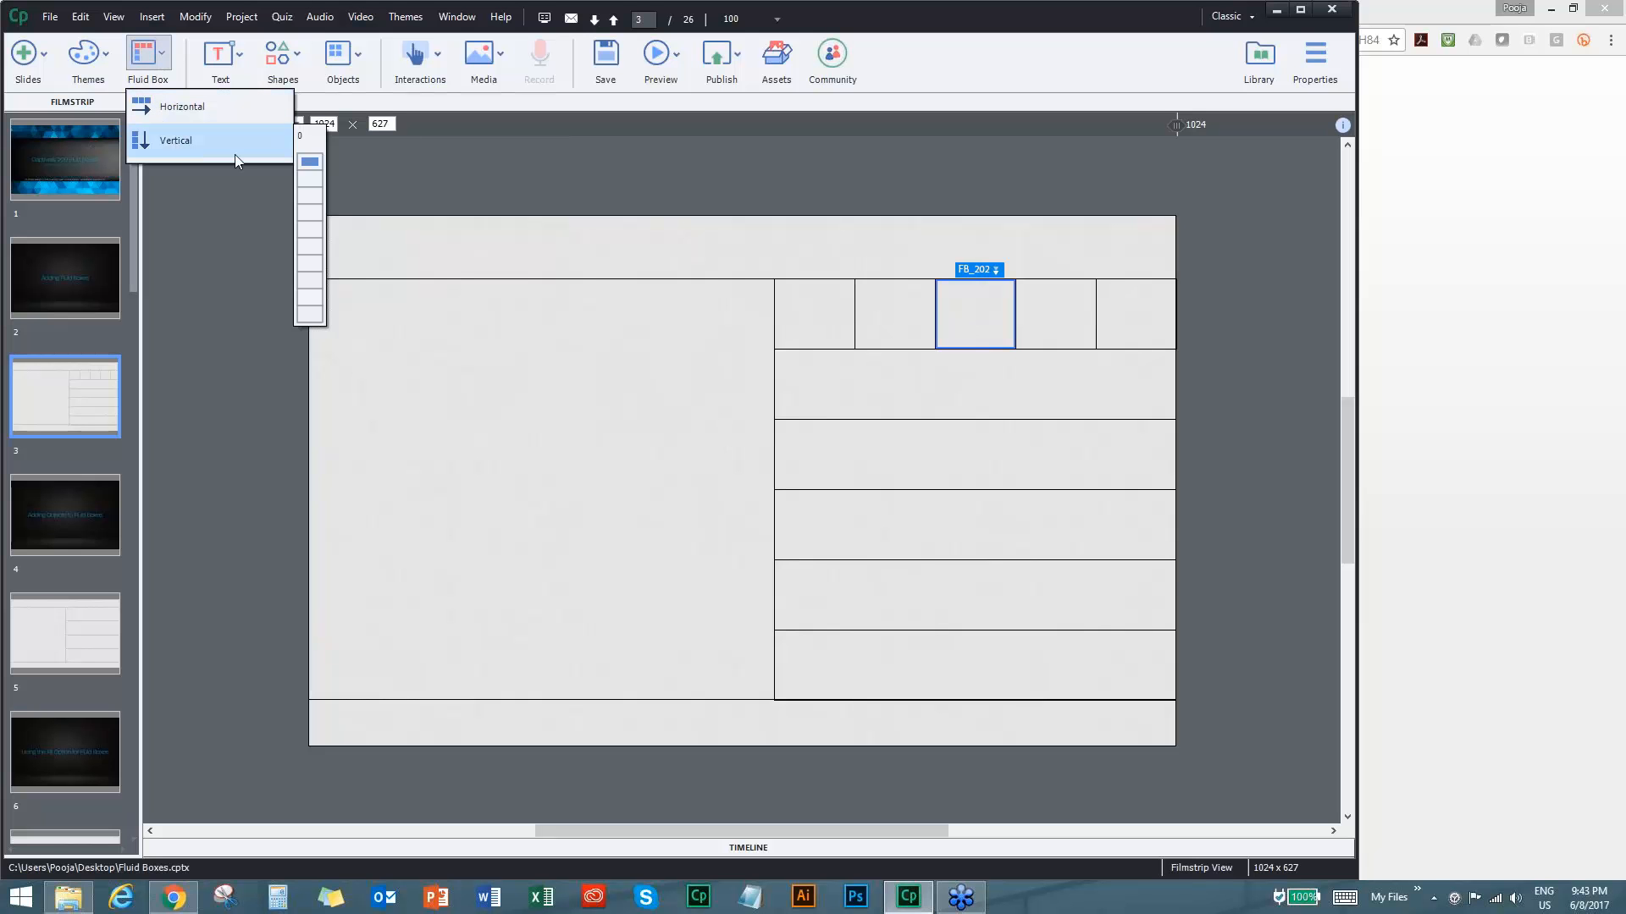
click(305, 202)
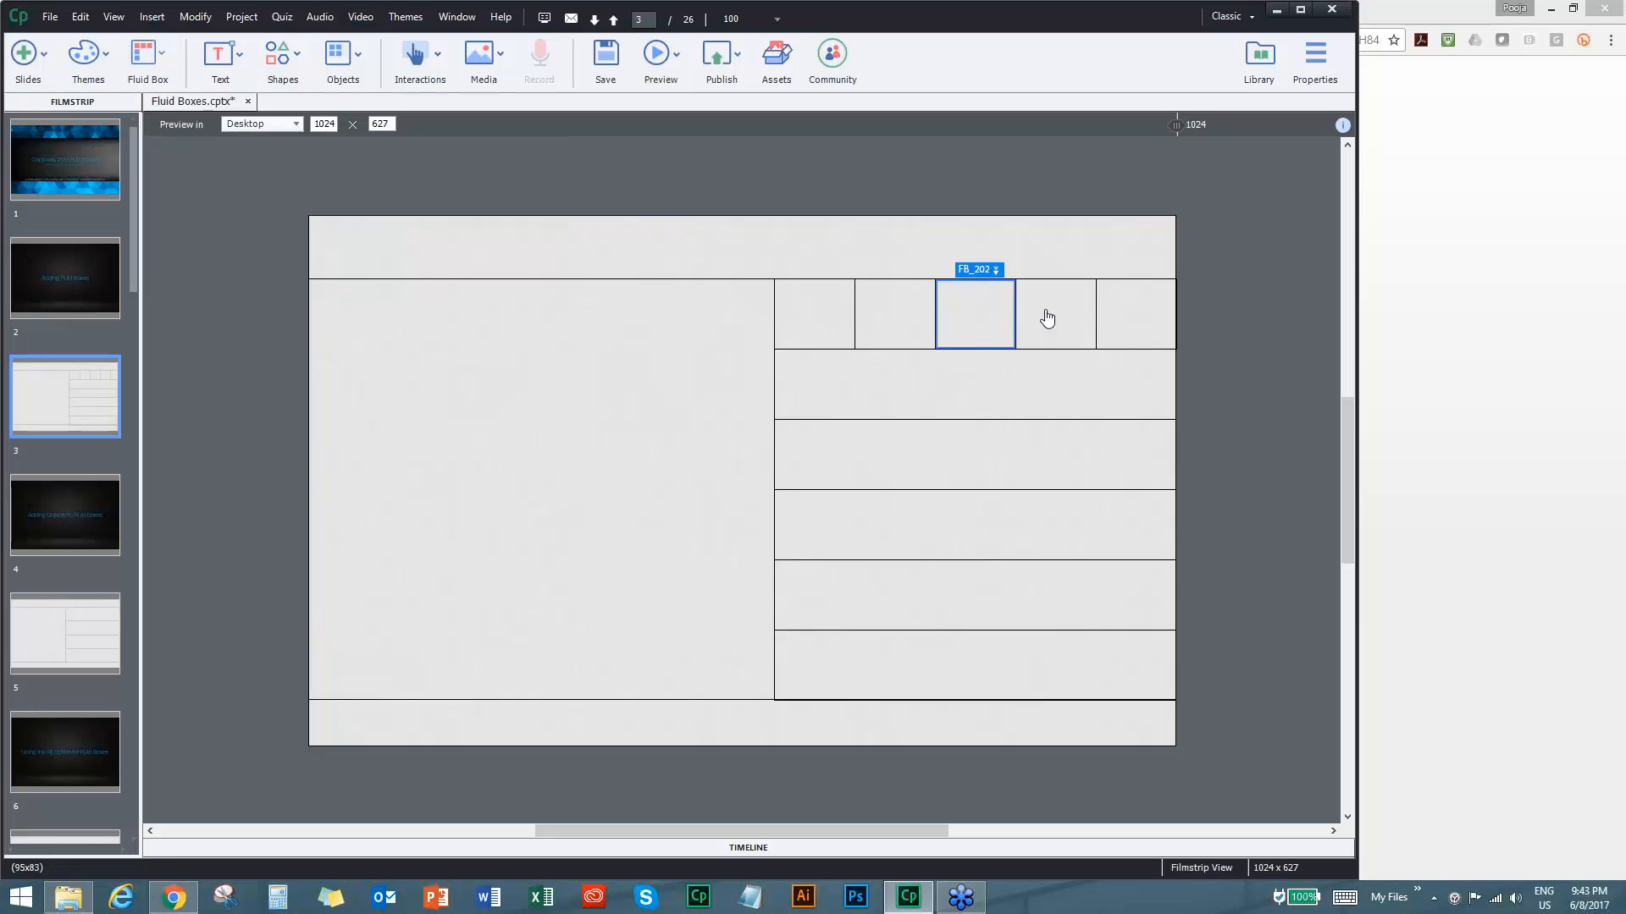
Split the middle one of the three small stacked boxes into four horizontal boxes.
click(989, 310)
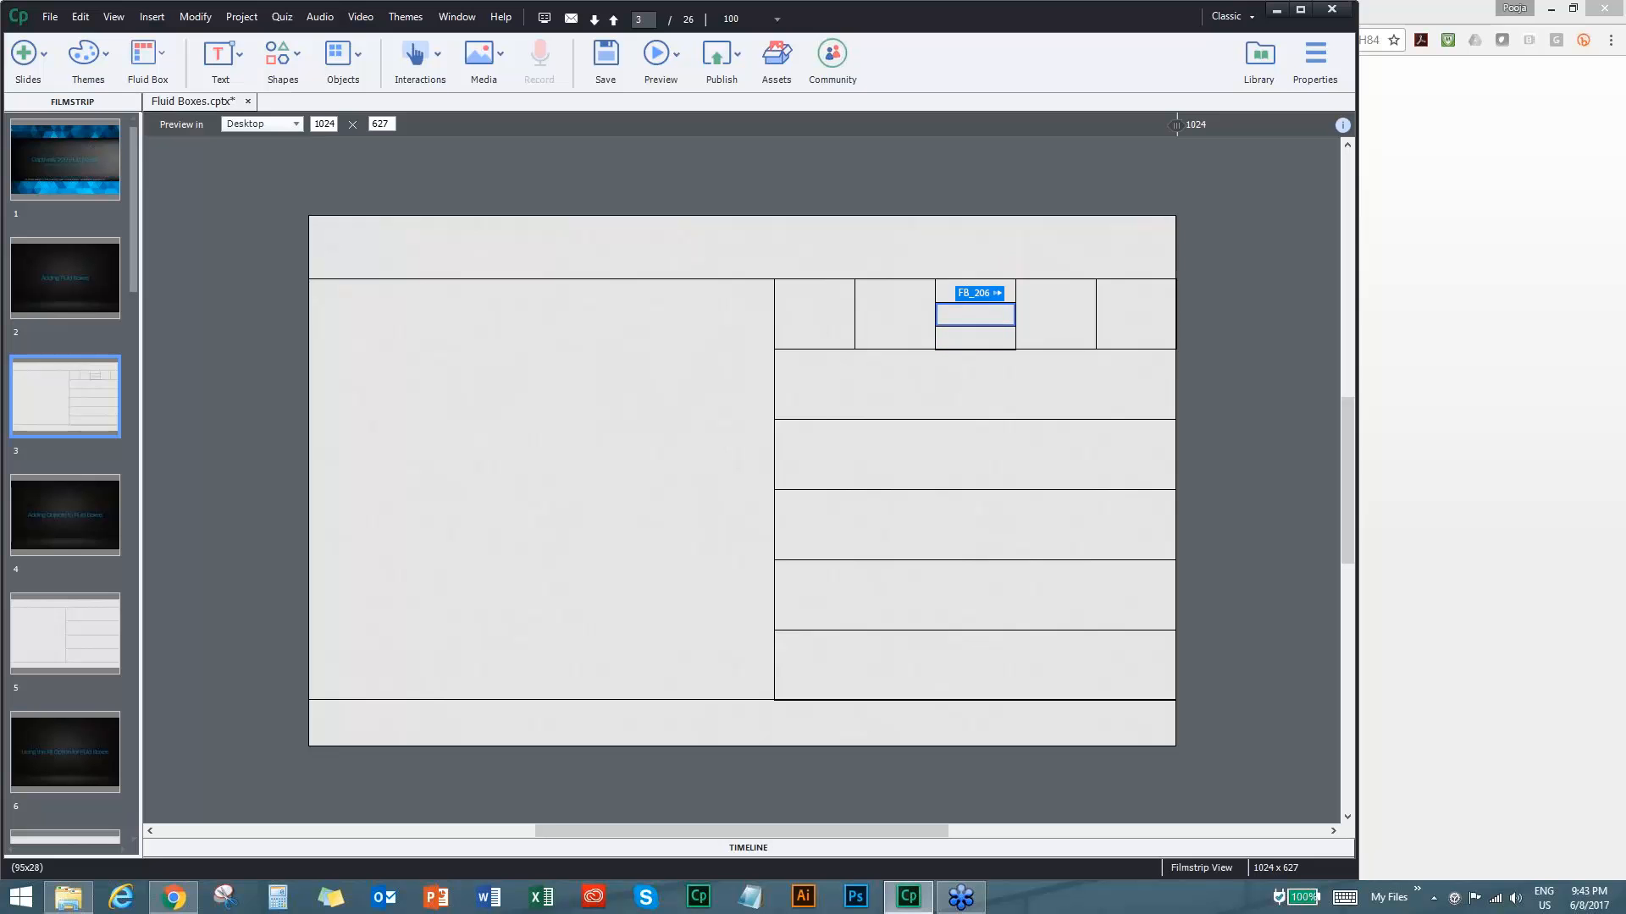
click(149, 55)
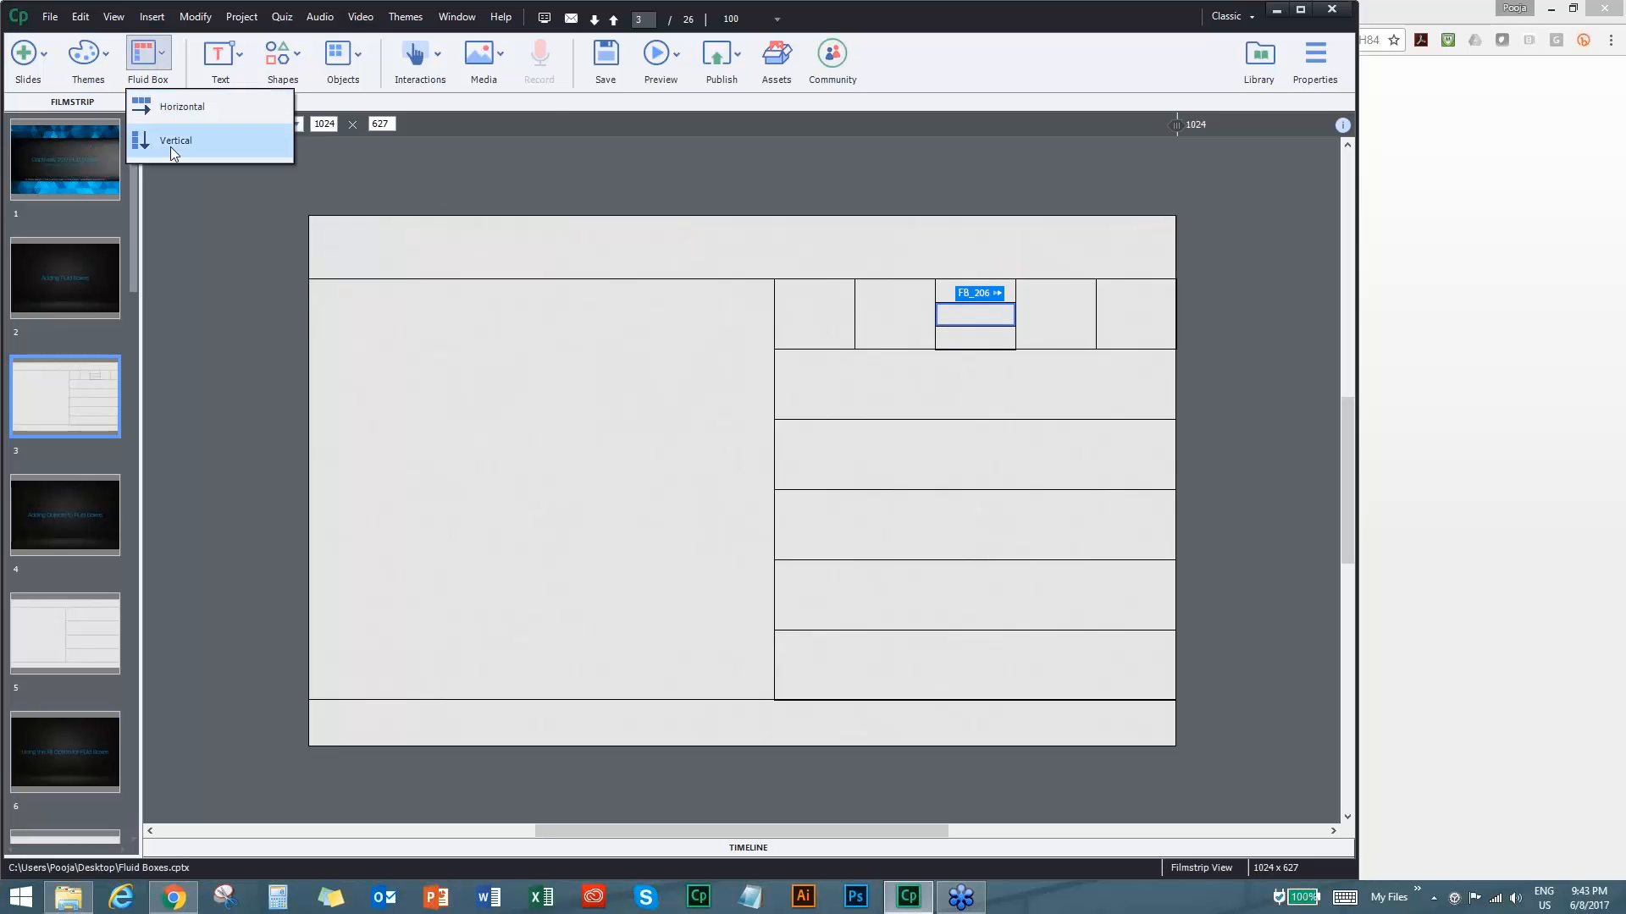
mouse_move(176, 110)
click(393, 127)
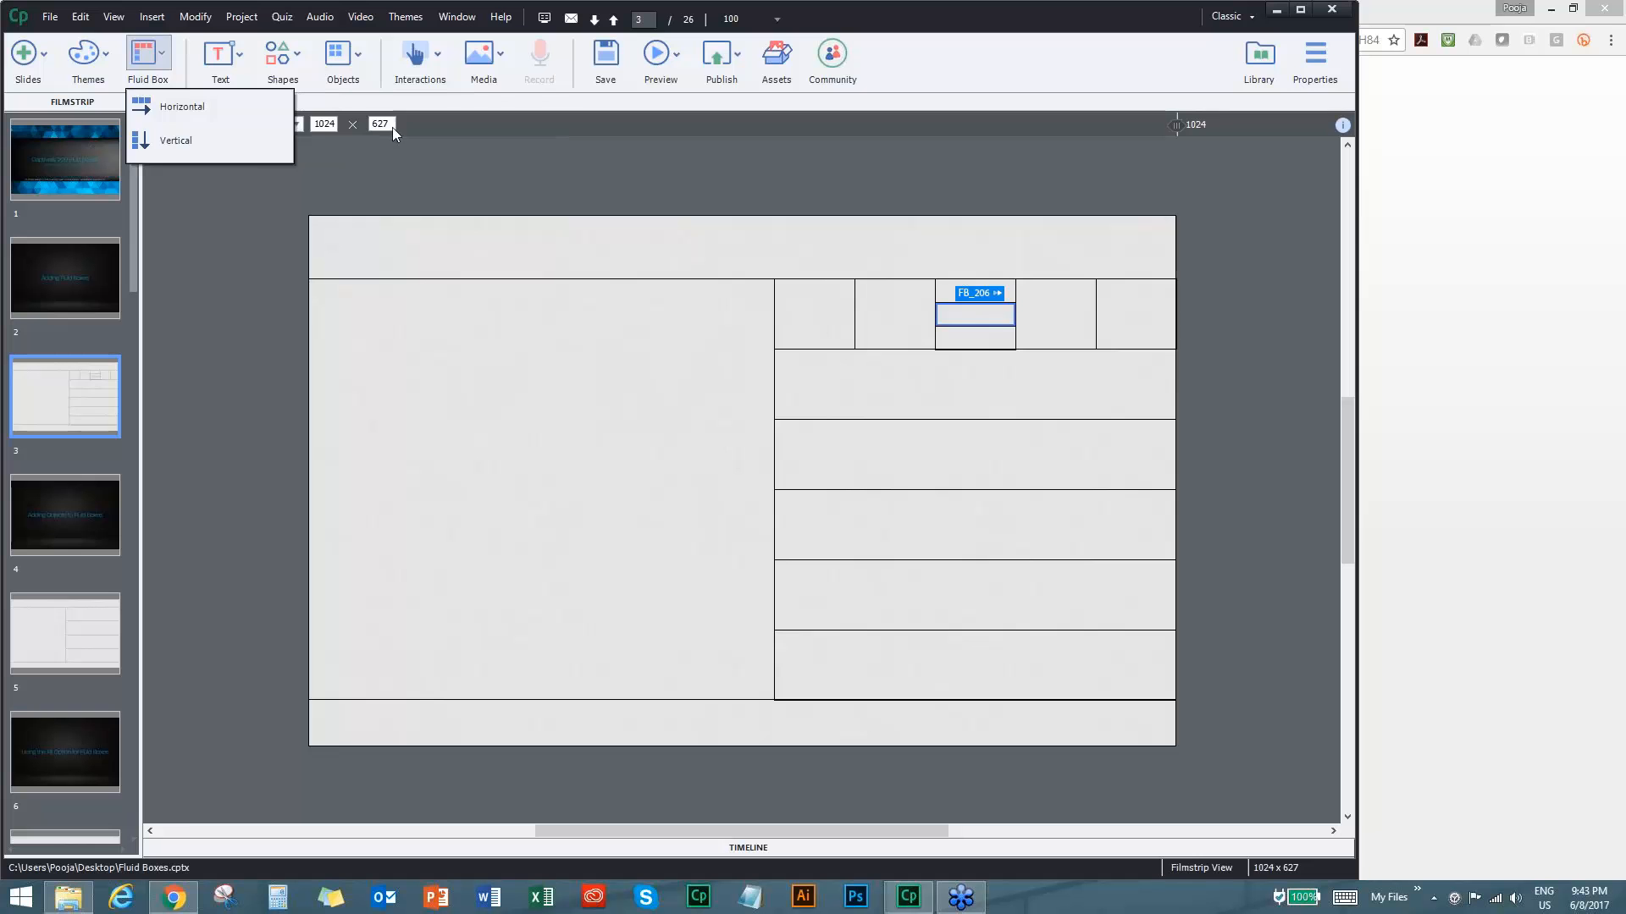
click(1139, 326)
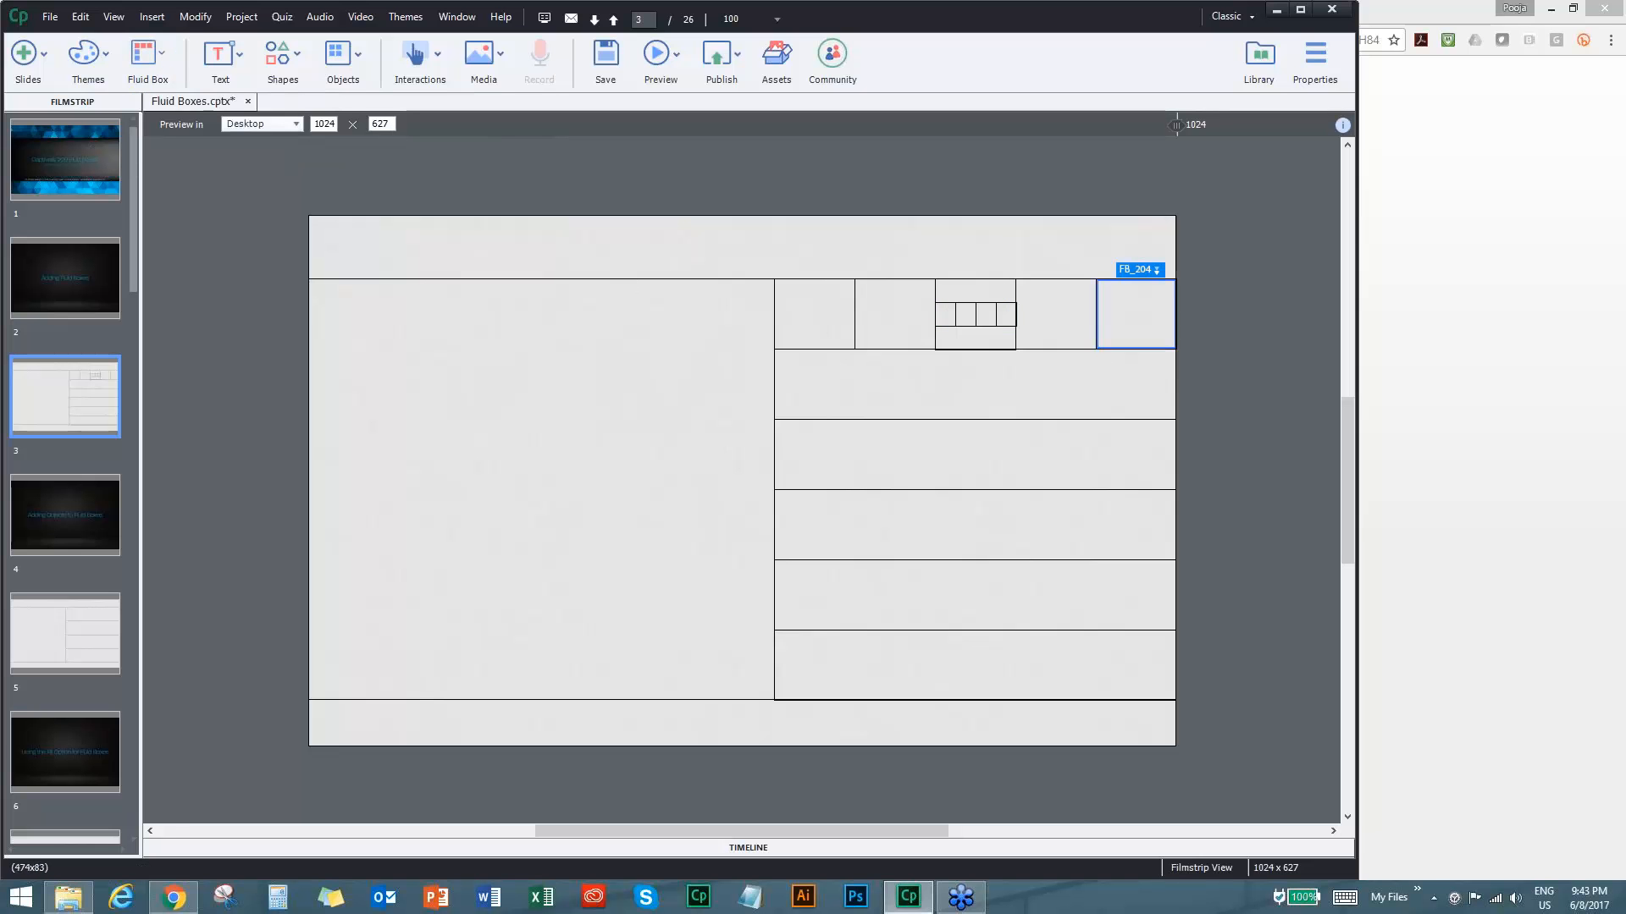
Split the third of the four tiny boxes into two vertically stacked boxes and clear the selection.
click(988, 315)
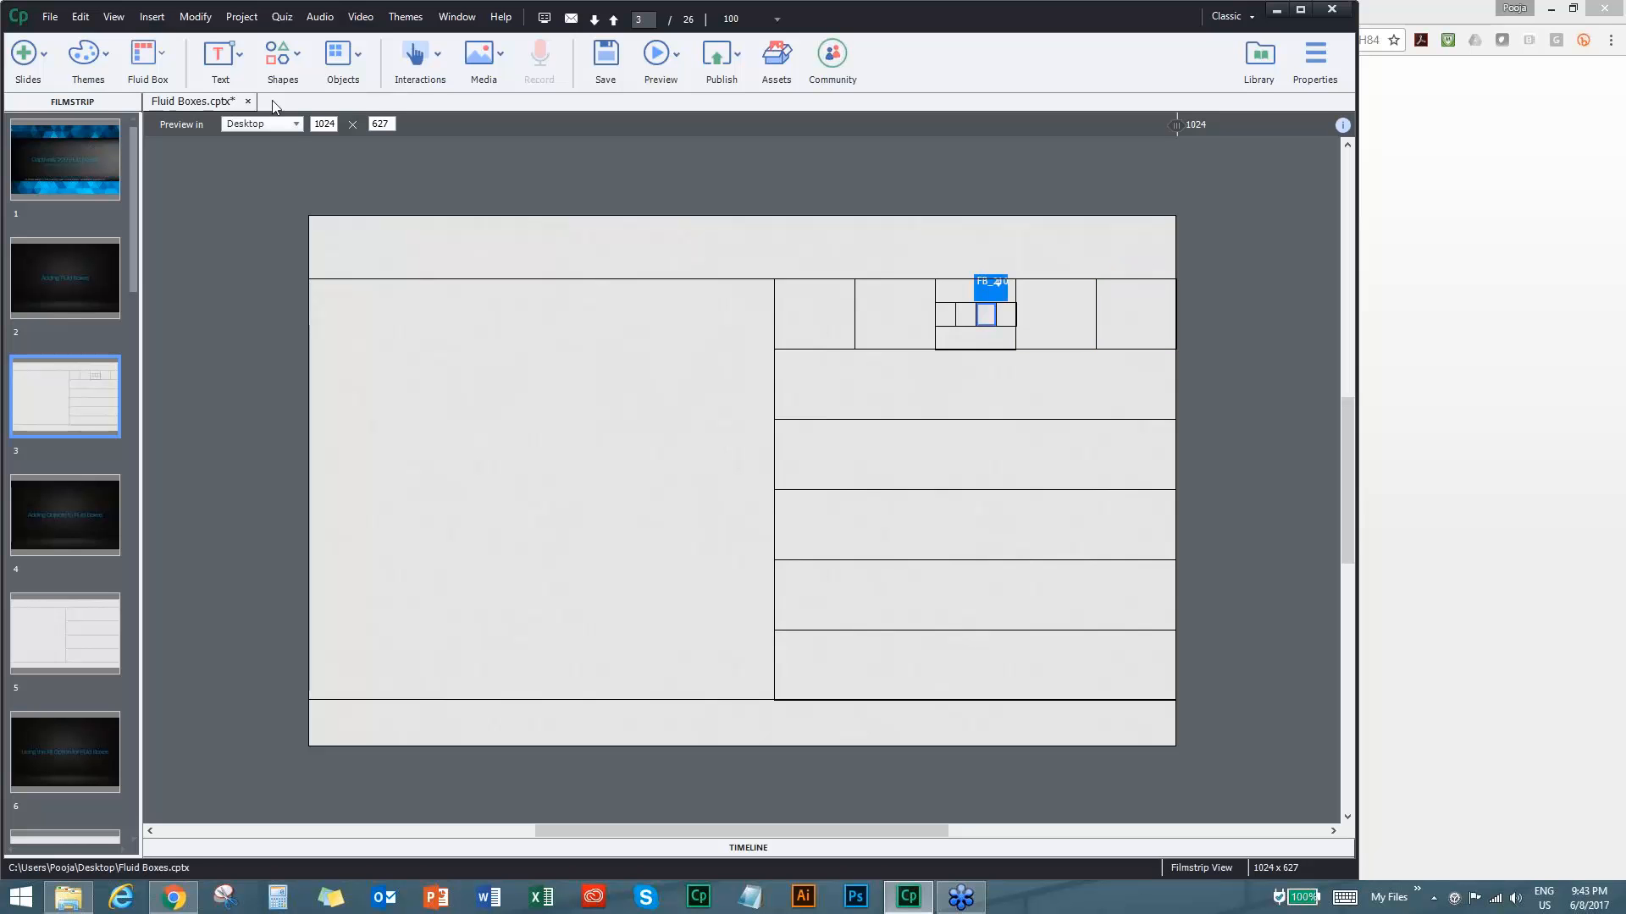
click(168, 56)
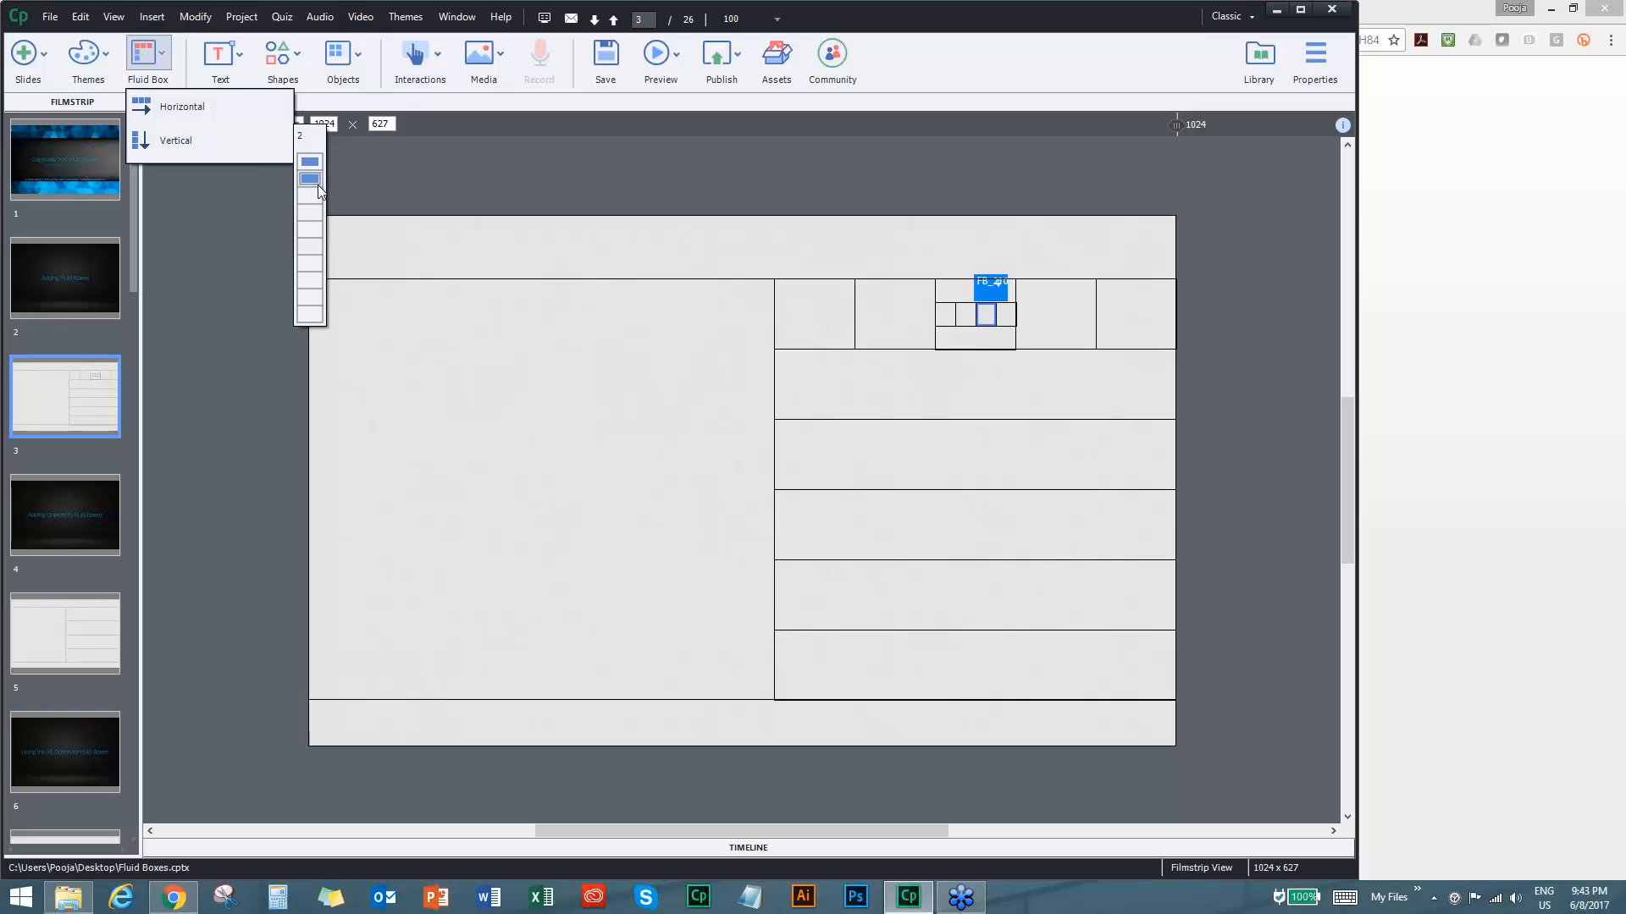
click(551, 280)
click(1181, 421)
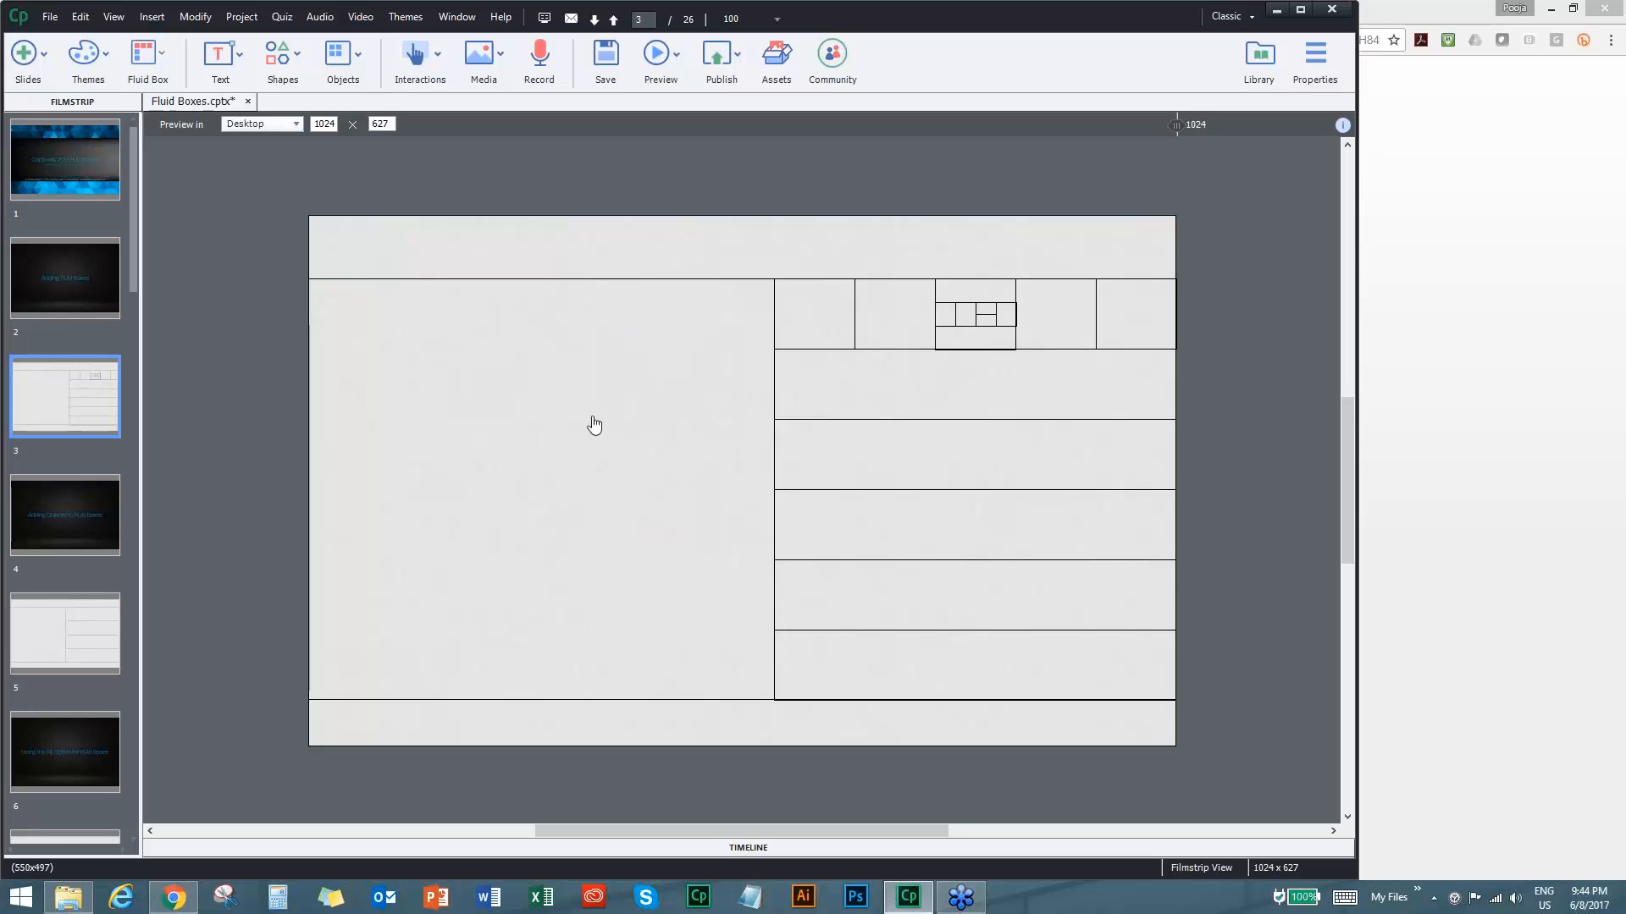
Select the outermost parent fluid box enclosing the whole slide and display its properties.
click(605, 464)
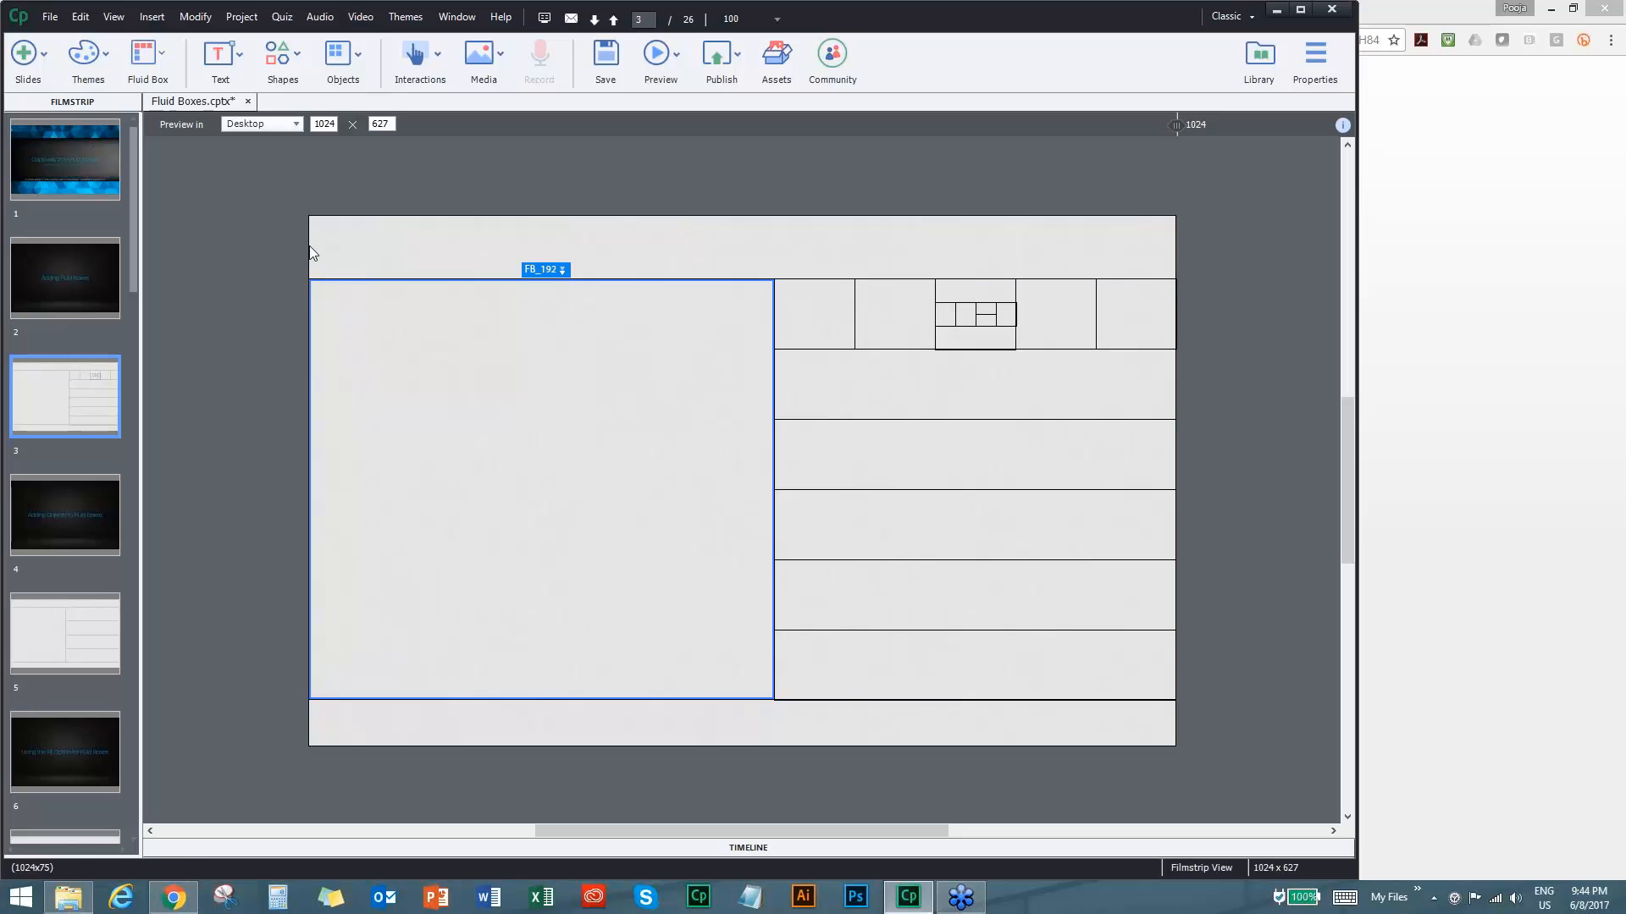
click(354, 218)
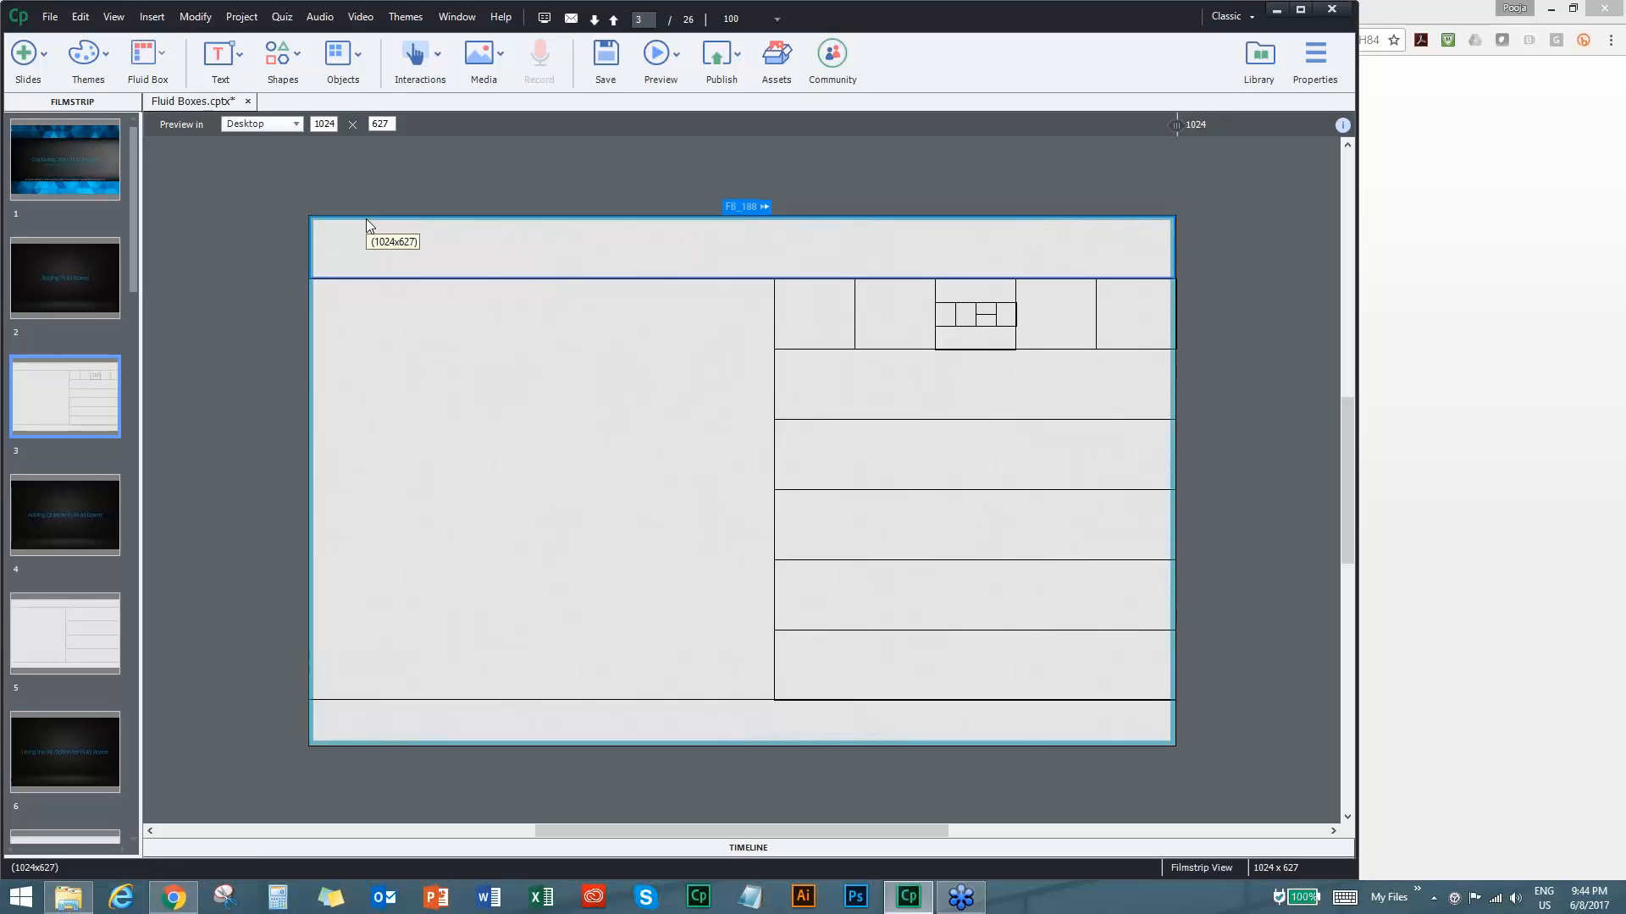
click(366, 218)
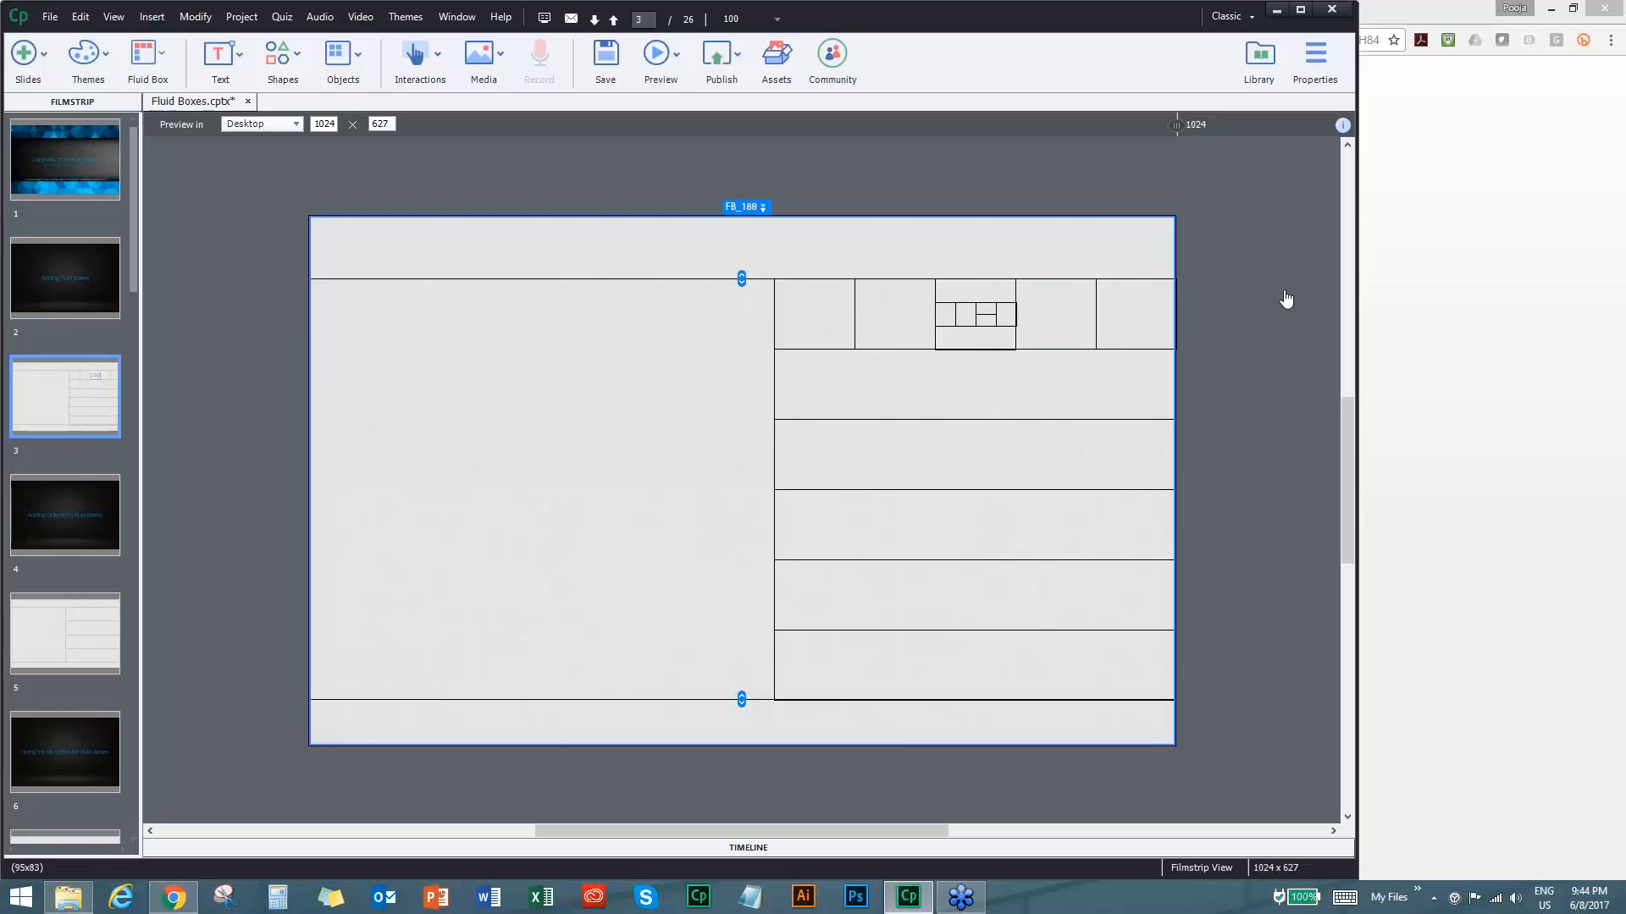
click(1312, 56)
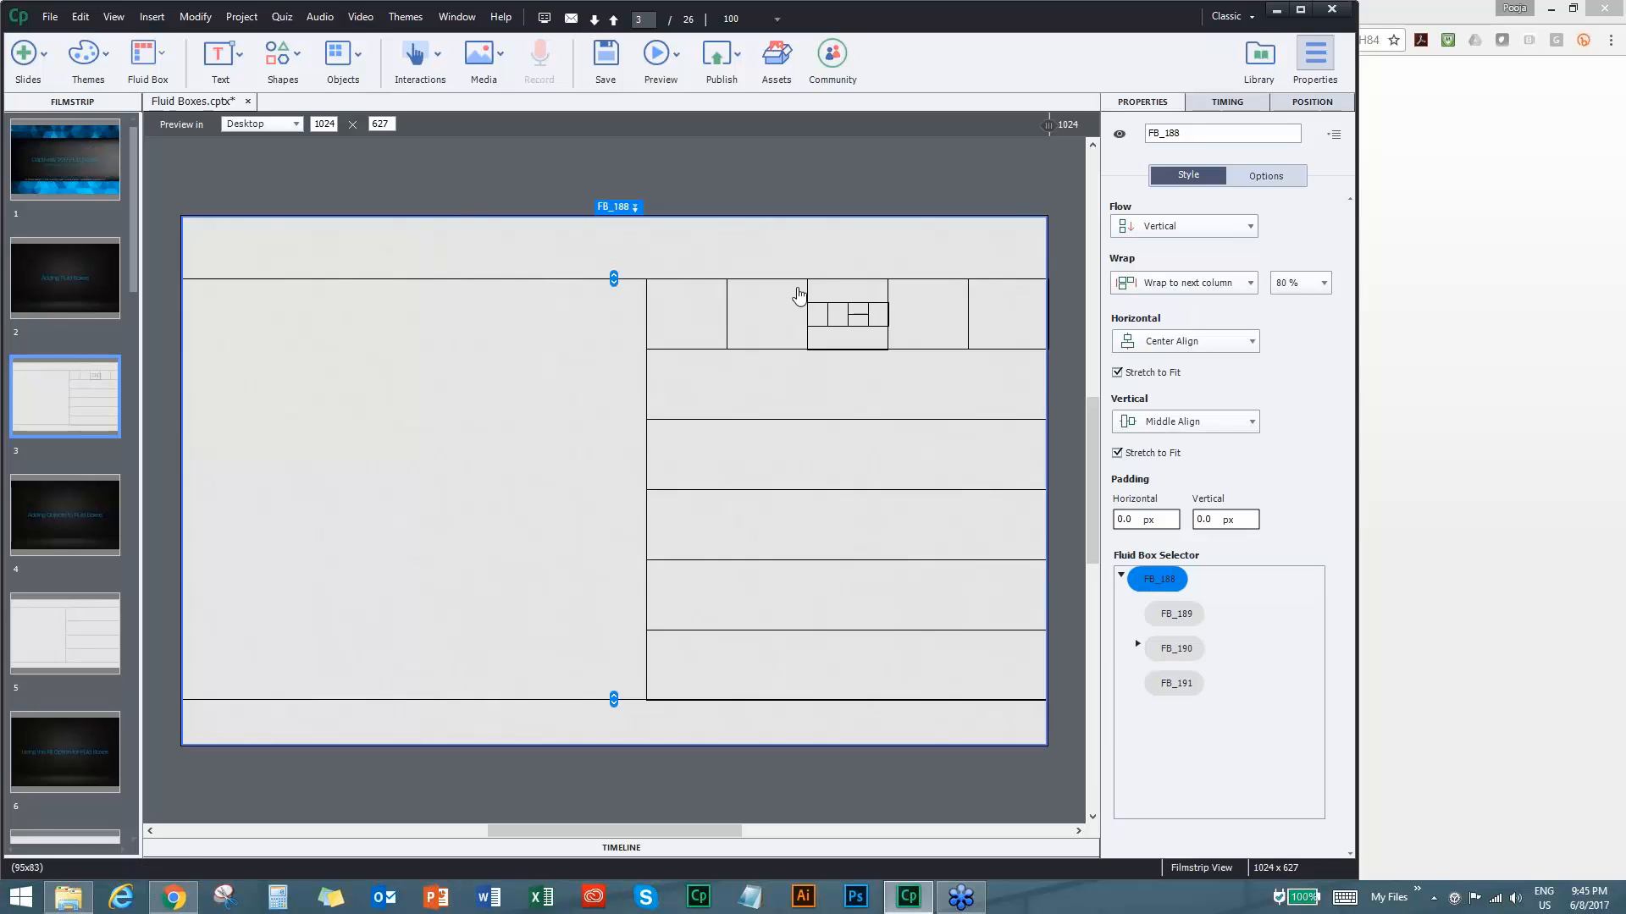
Examine the nesting in the Fluid Box Selector by expanding FB_190 and FB_193 and selecting child boxes from FB_189 through FB_199.
click(1179, 616)
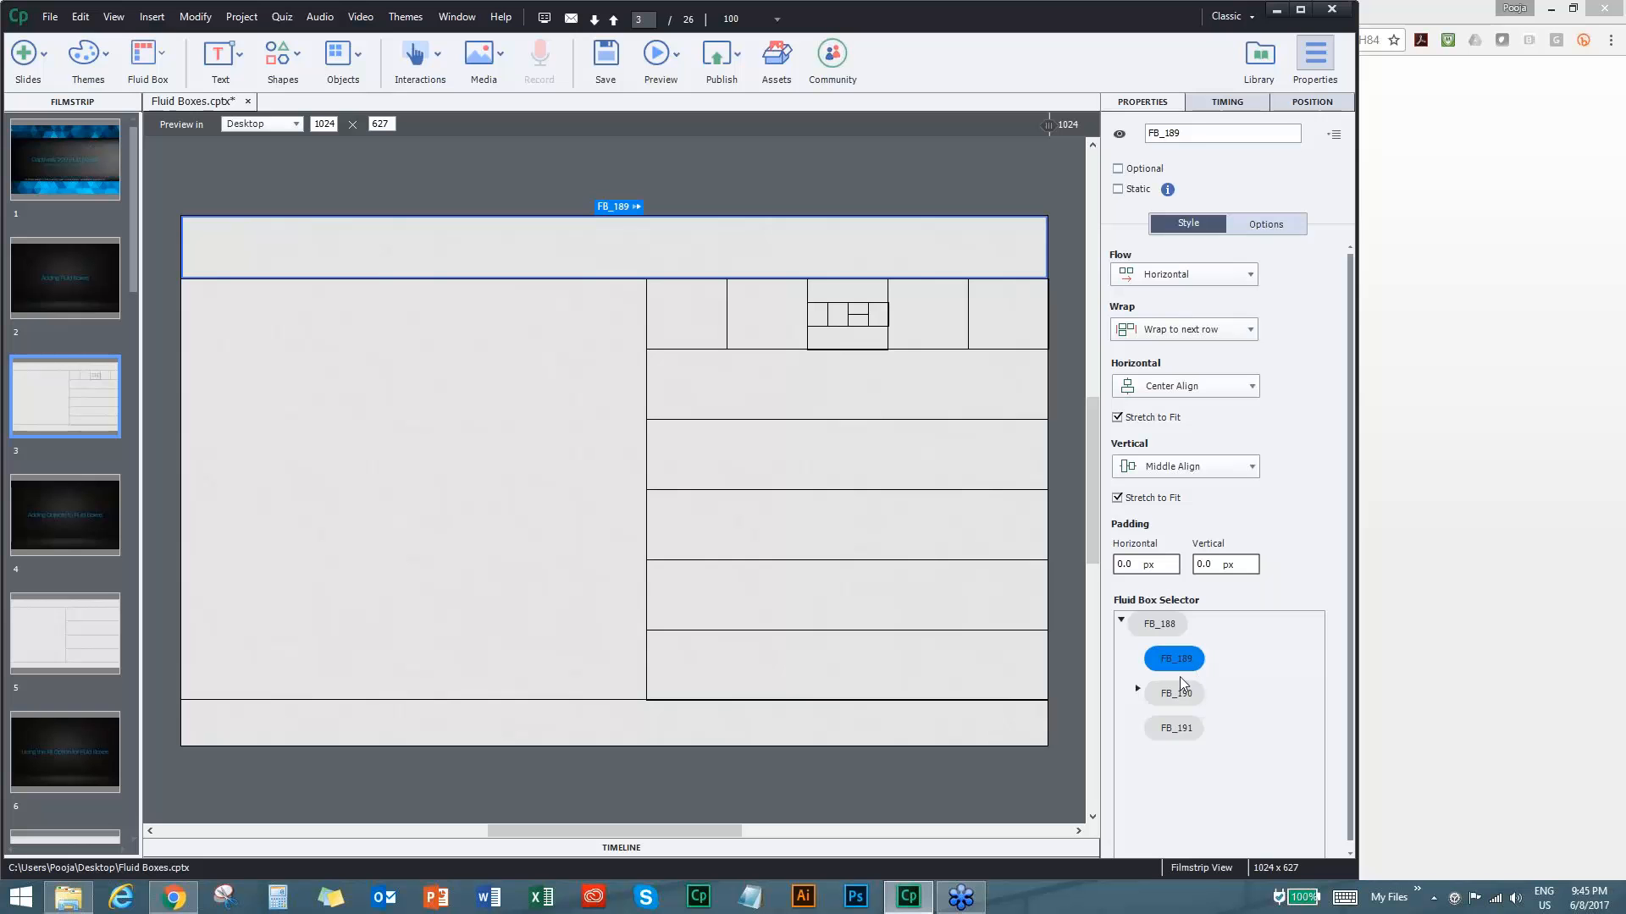
click(1137, 691)
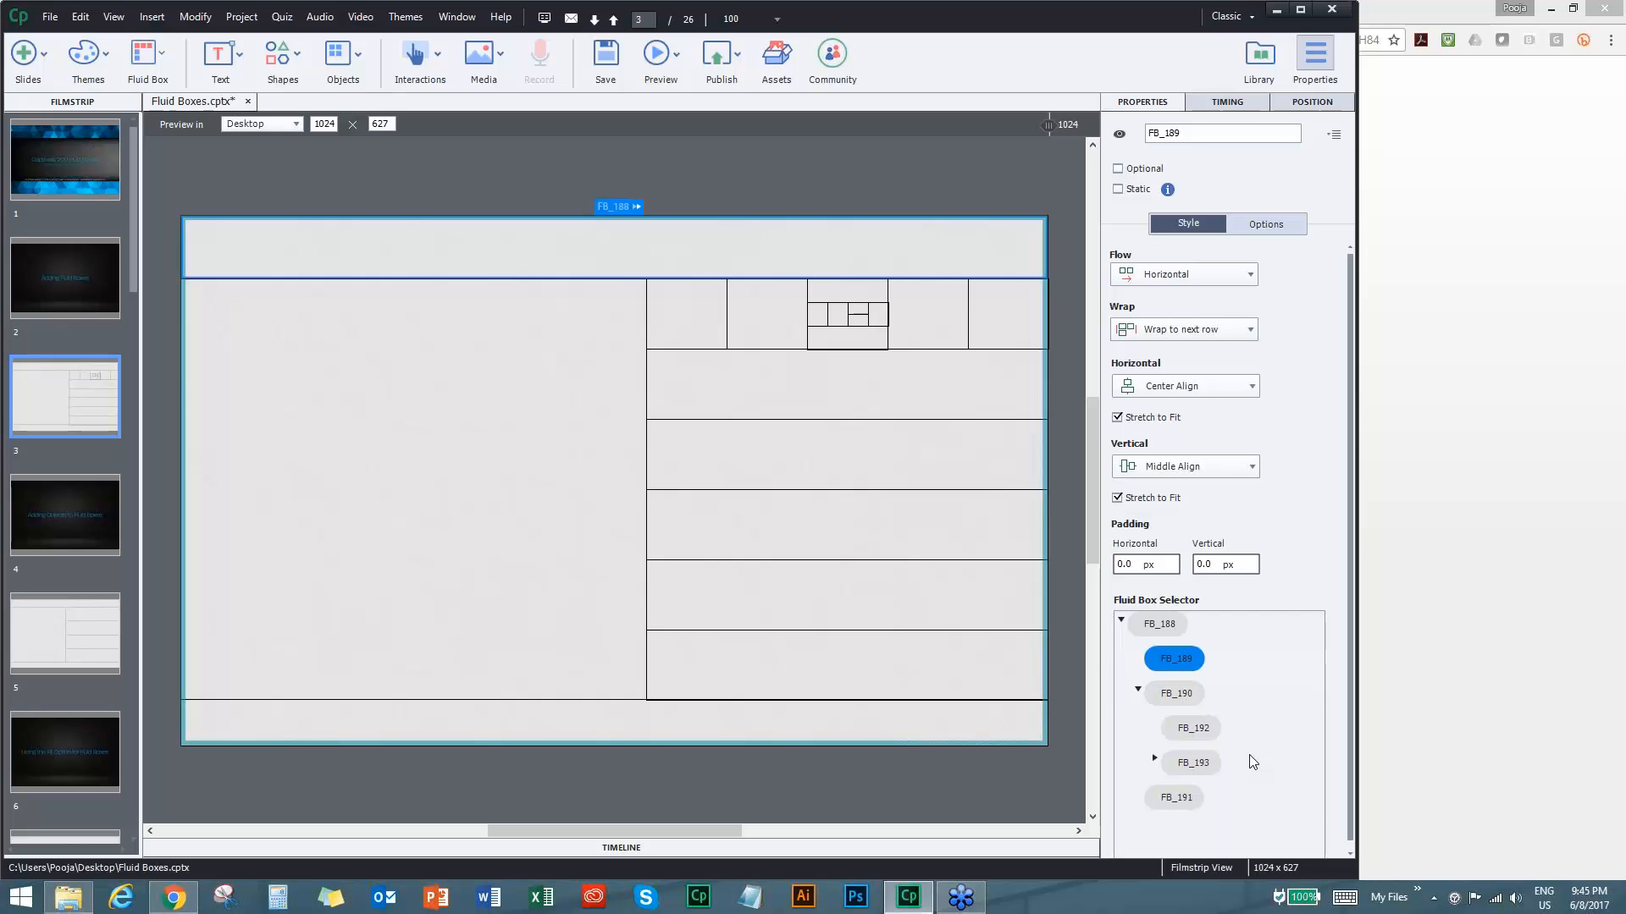
click(1187, 698)
click(1211, 732)
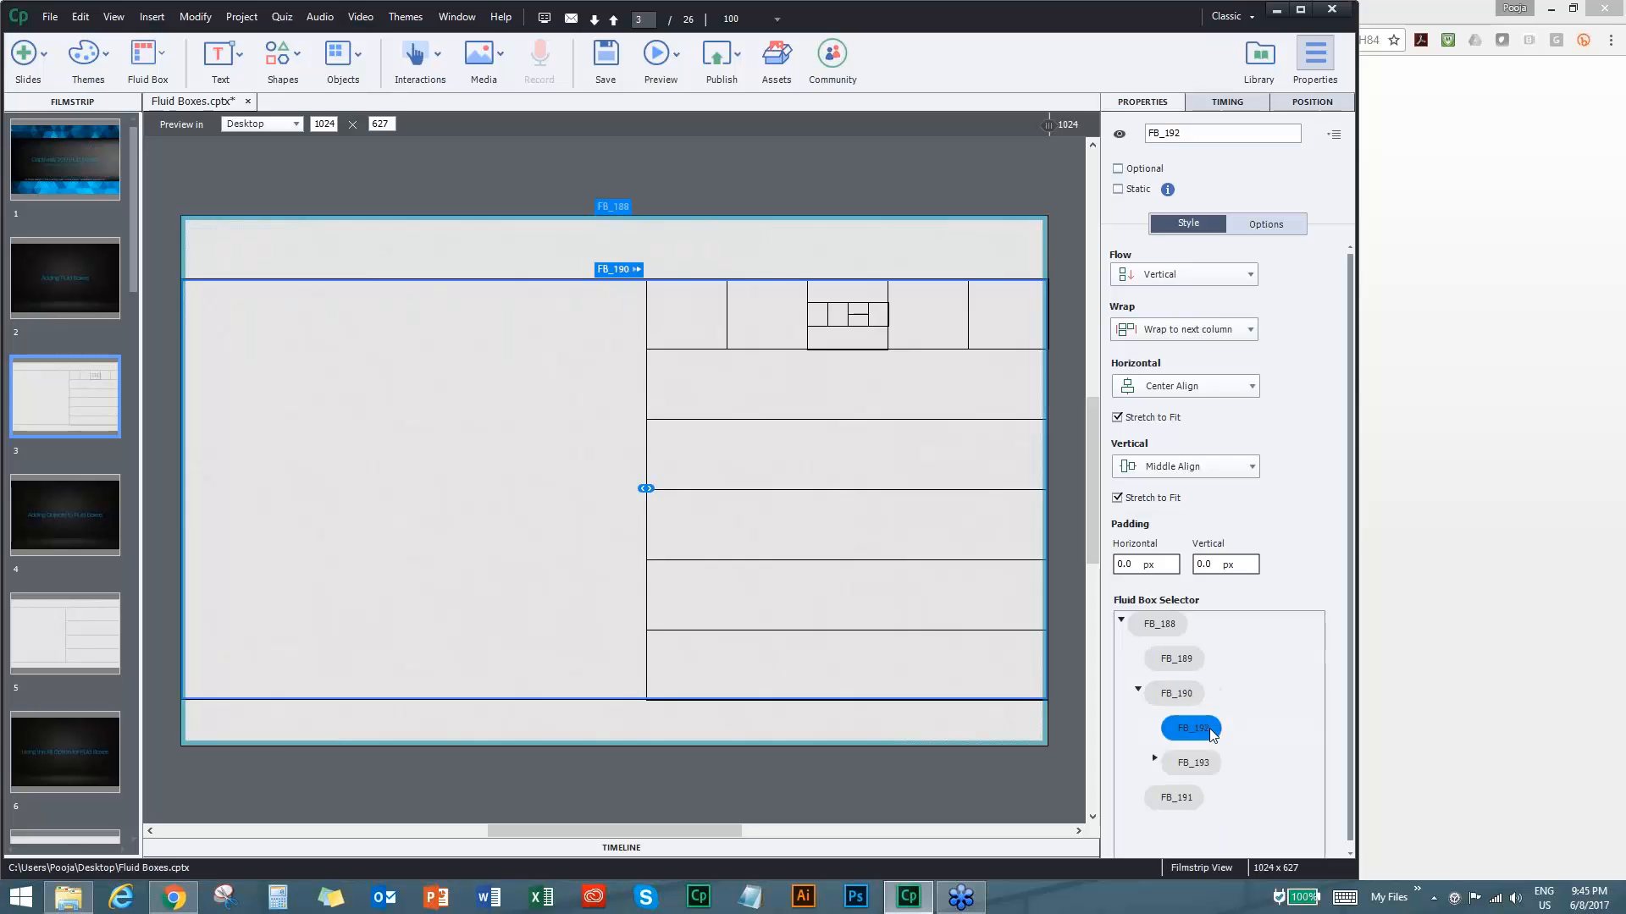
click(1154, 761)
click(1215, 800)
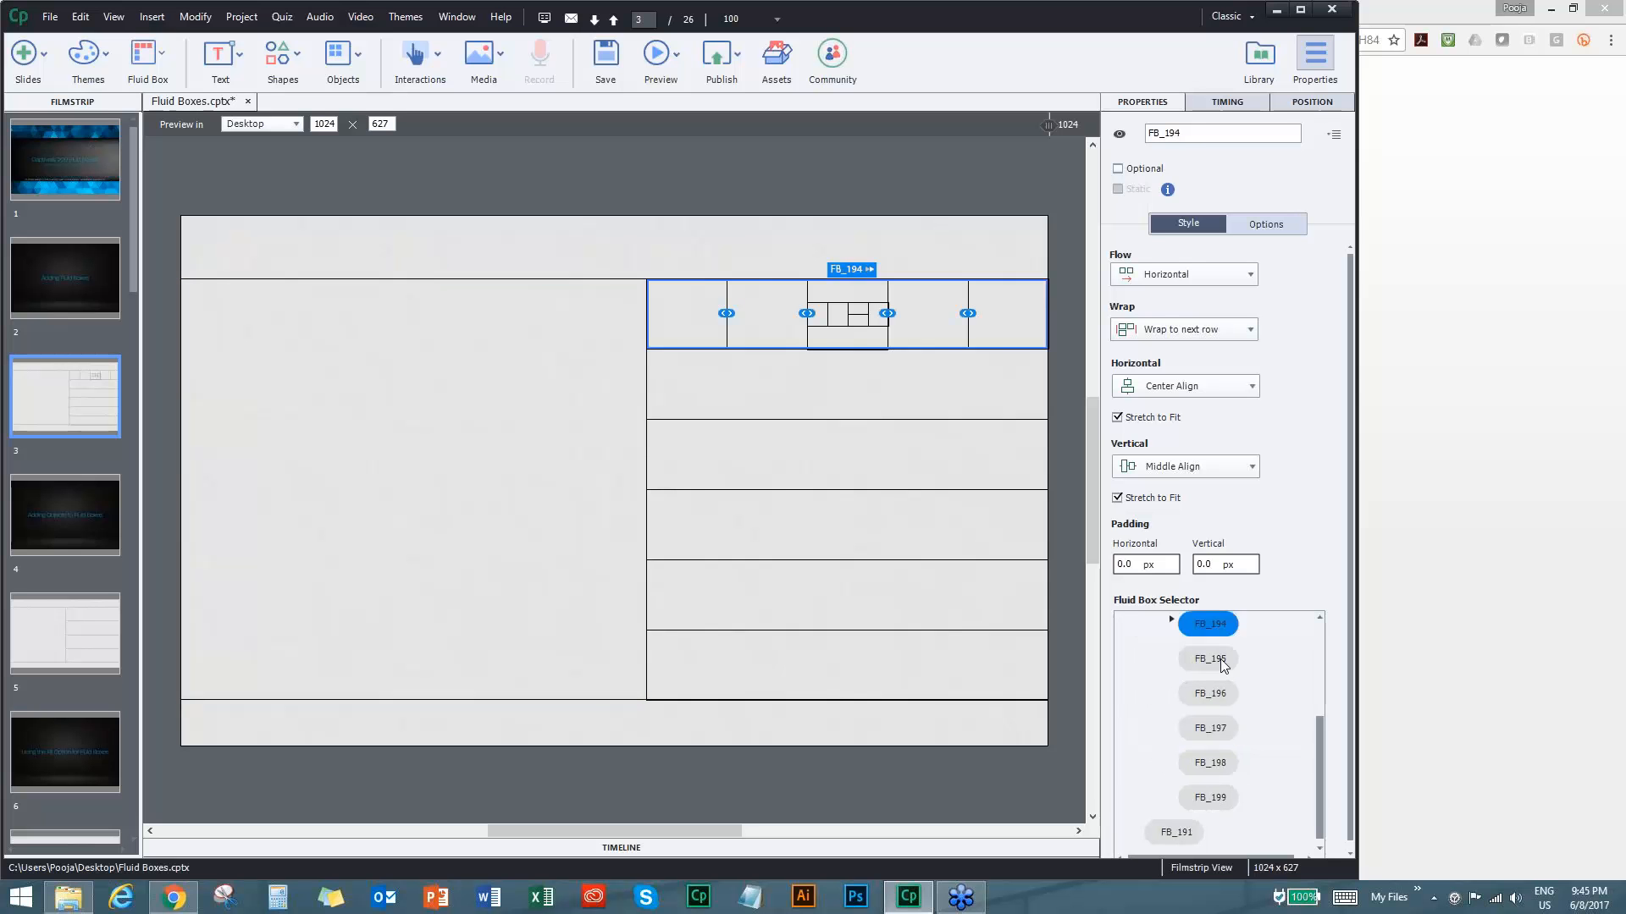
click(1220, 661)
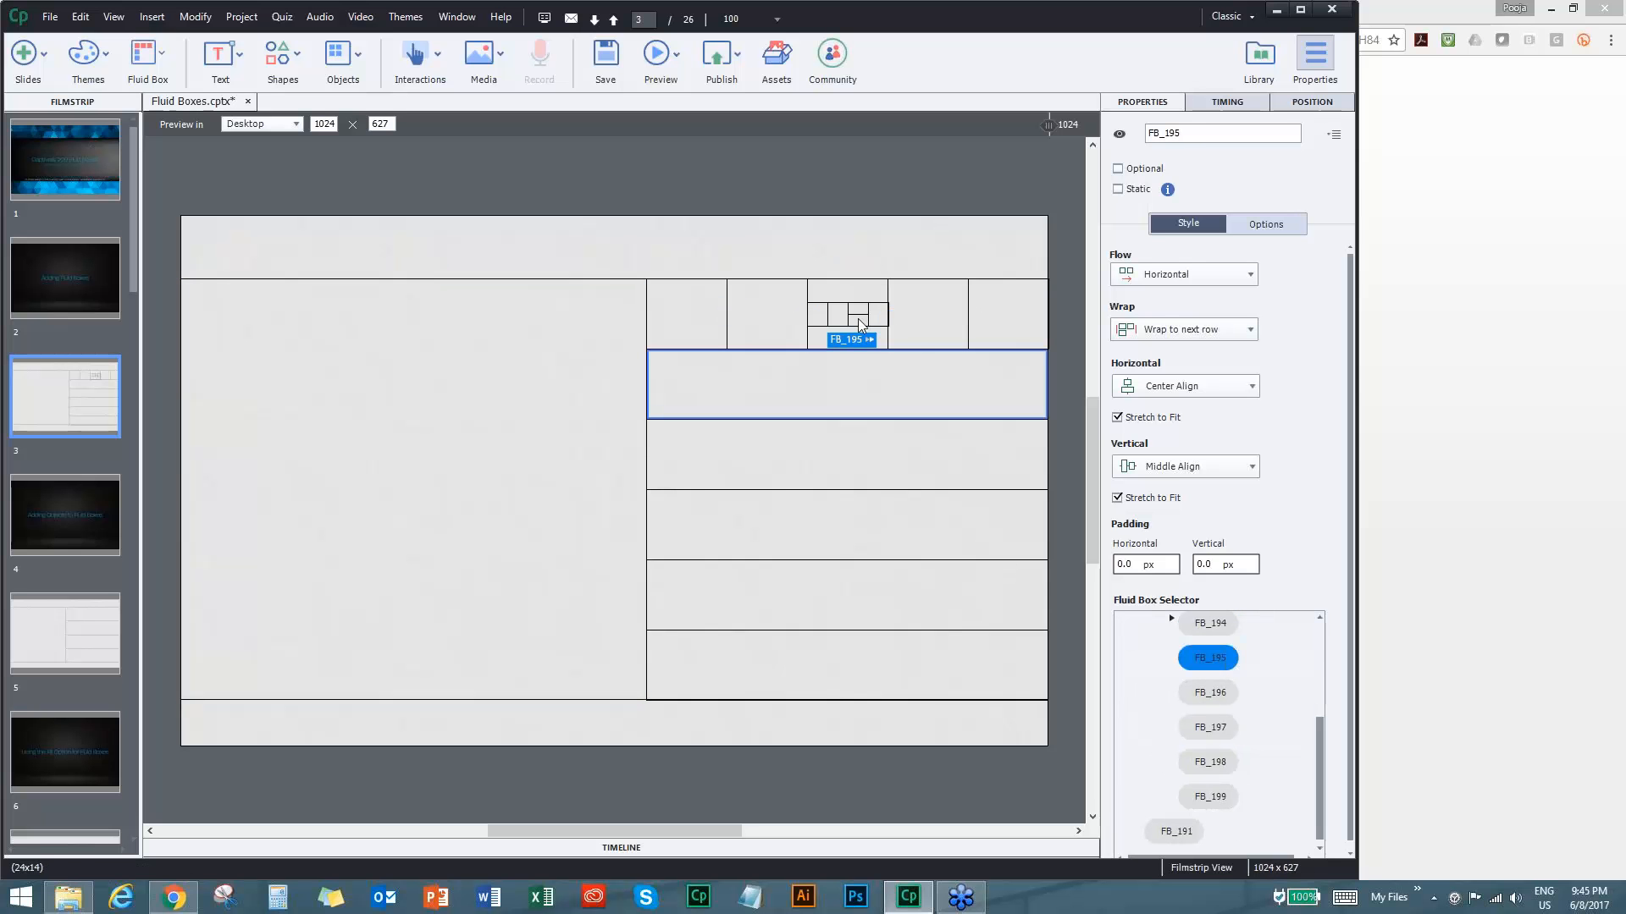
click(1202, 803)
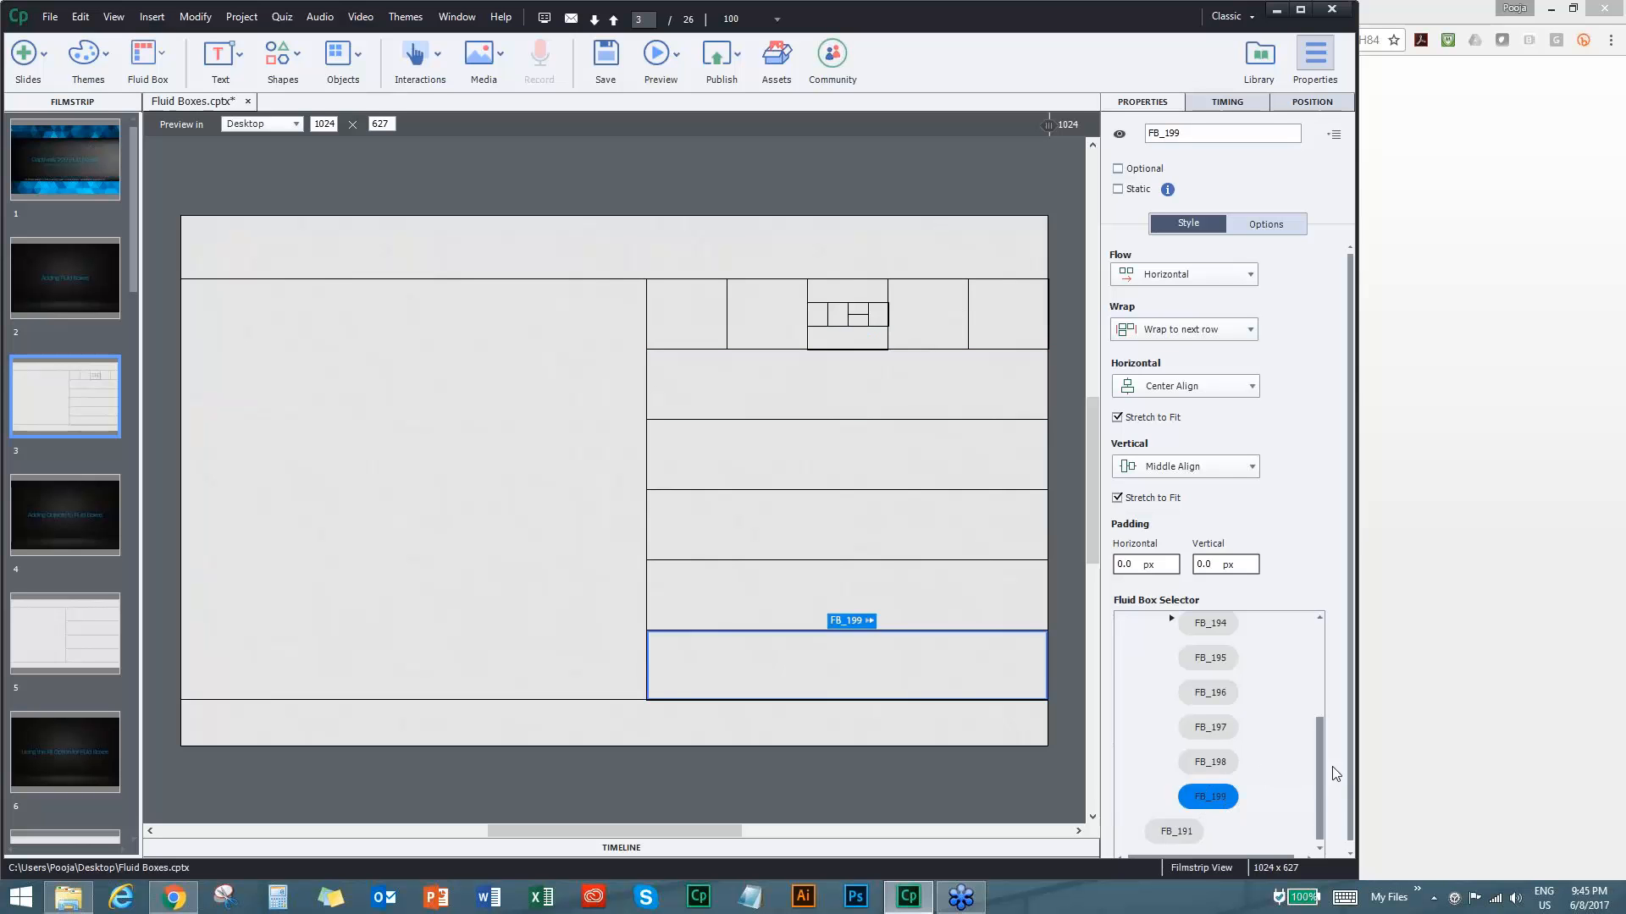
Examine the deeper nesting in the Fluid Box Selector by expanding FB_194, FB_202, FB_206 and FB_210 and selecting their first child boxes.
drag(1319, 767, 1320, 714)
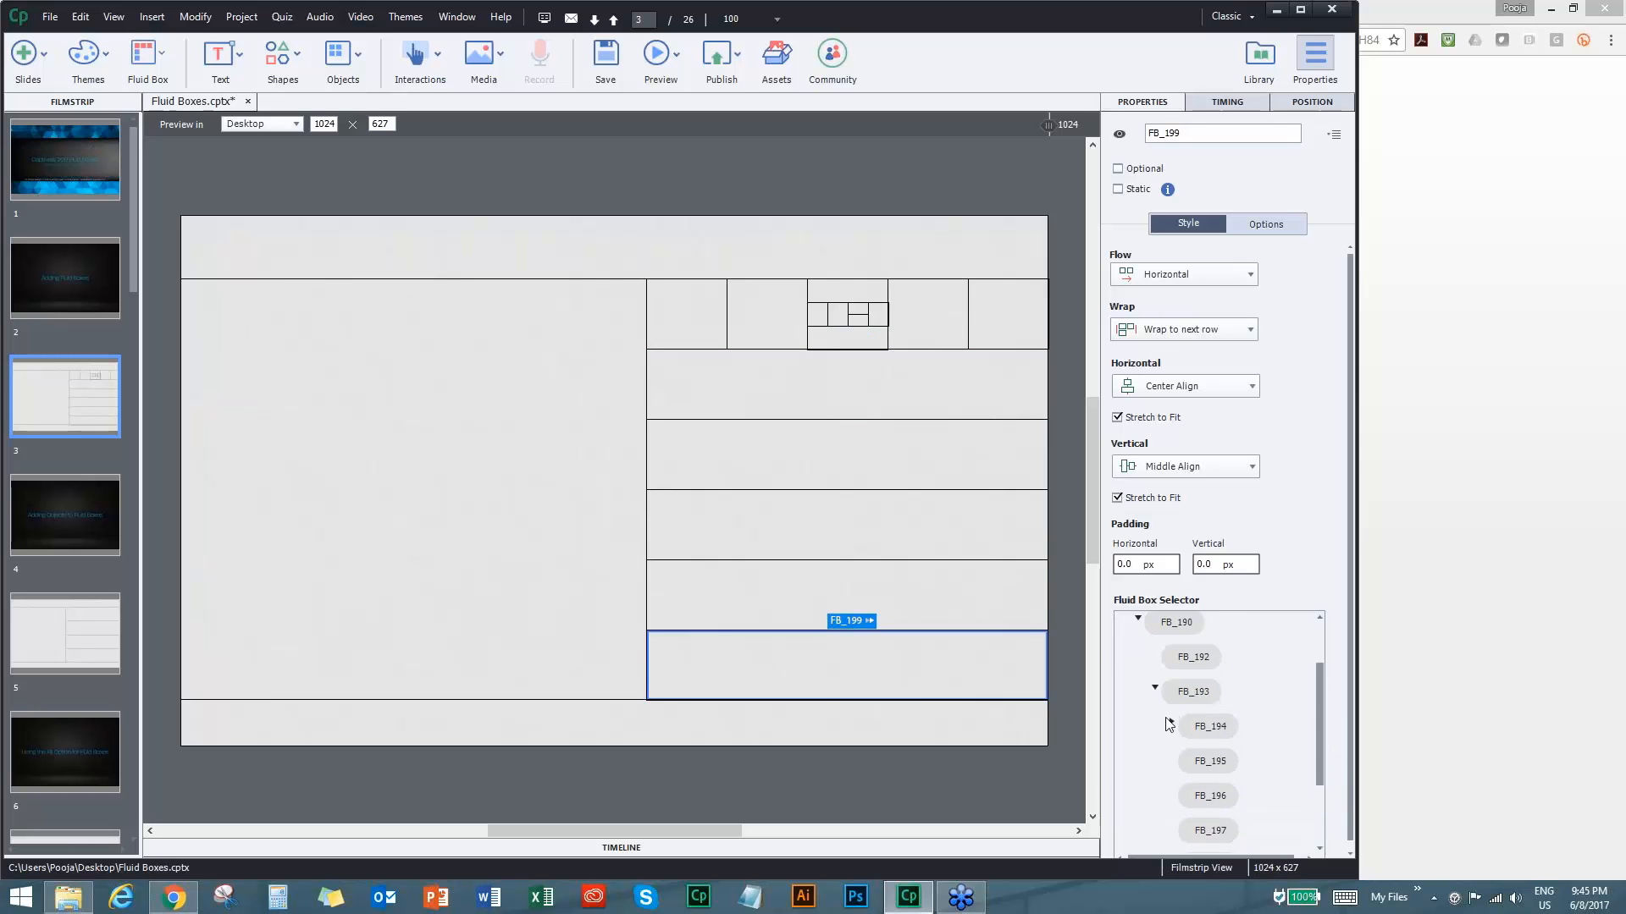
click(1168, 724)
click(1231, 768)
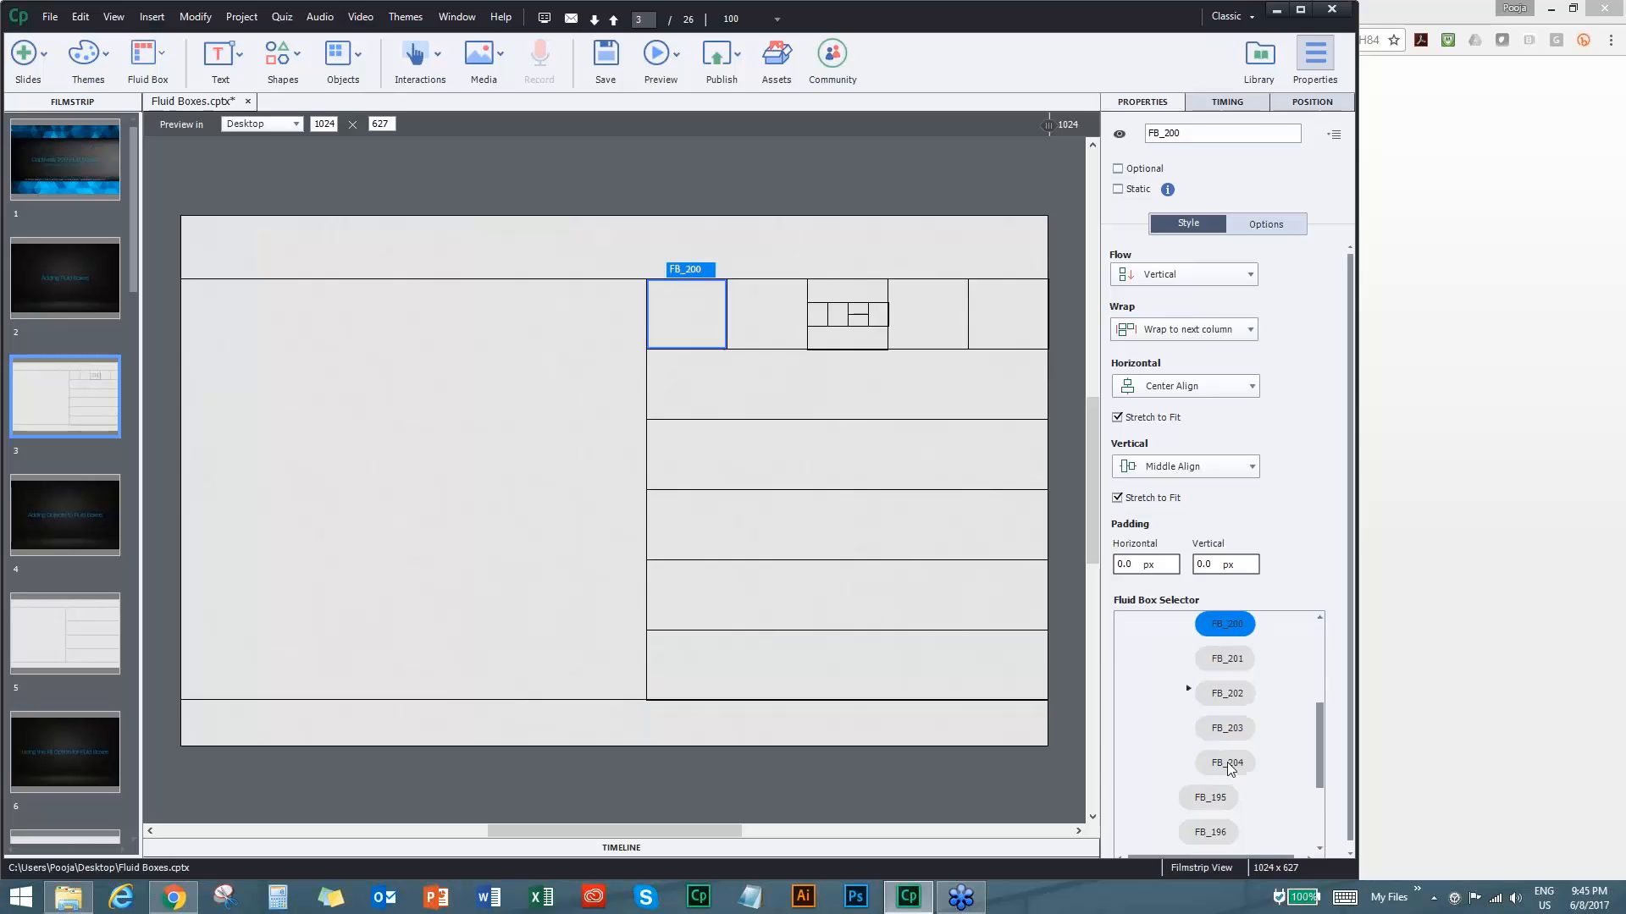
click(1188, 690)
click(1258, 724)
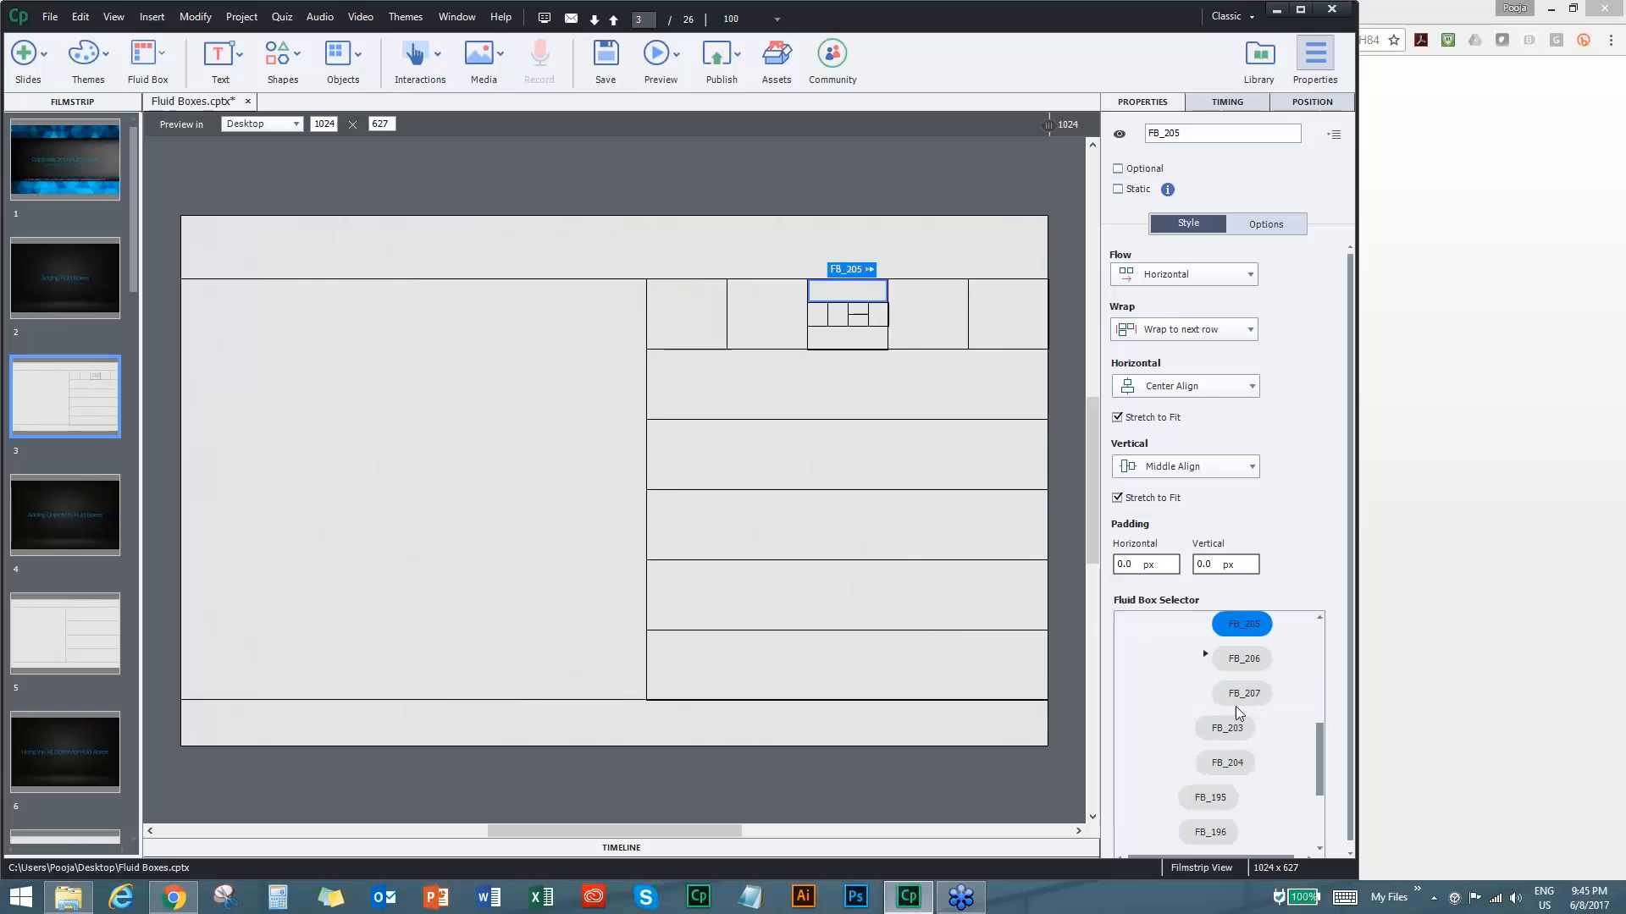
click(1205, 654)
click(1261, 694)
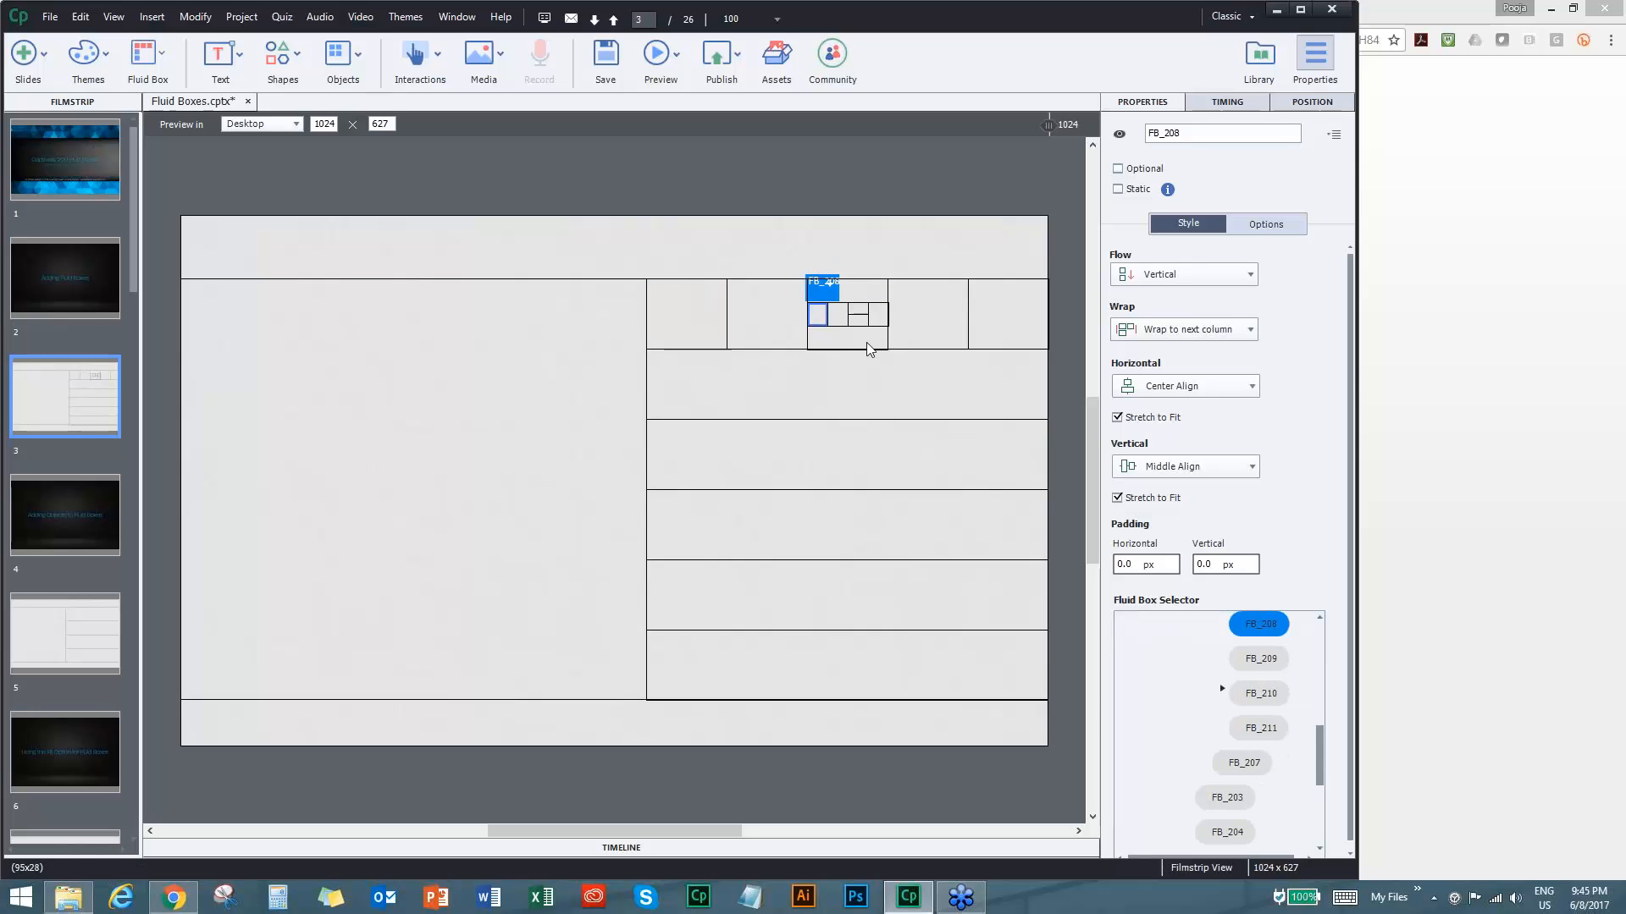
click(1222, 689)
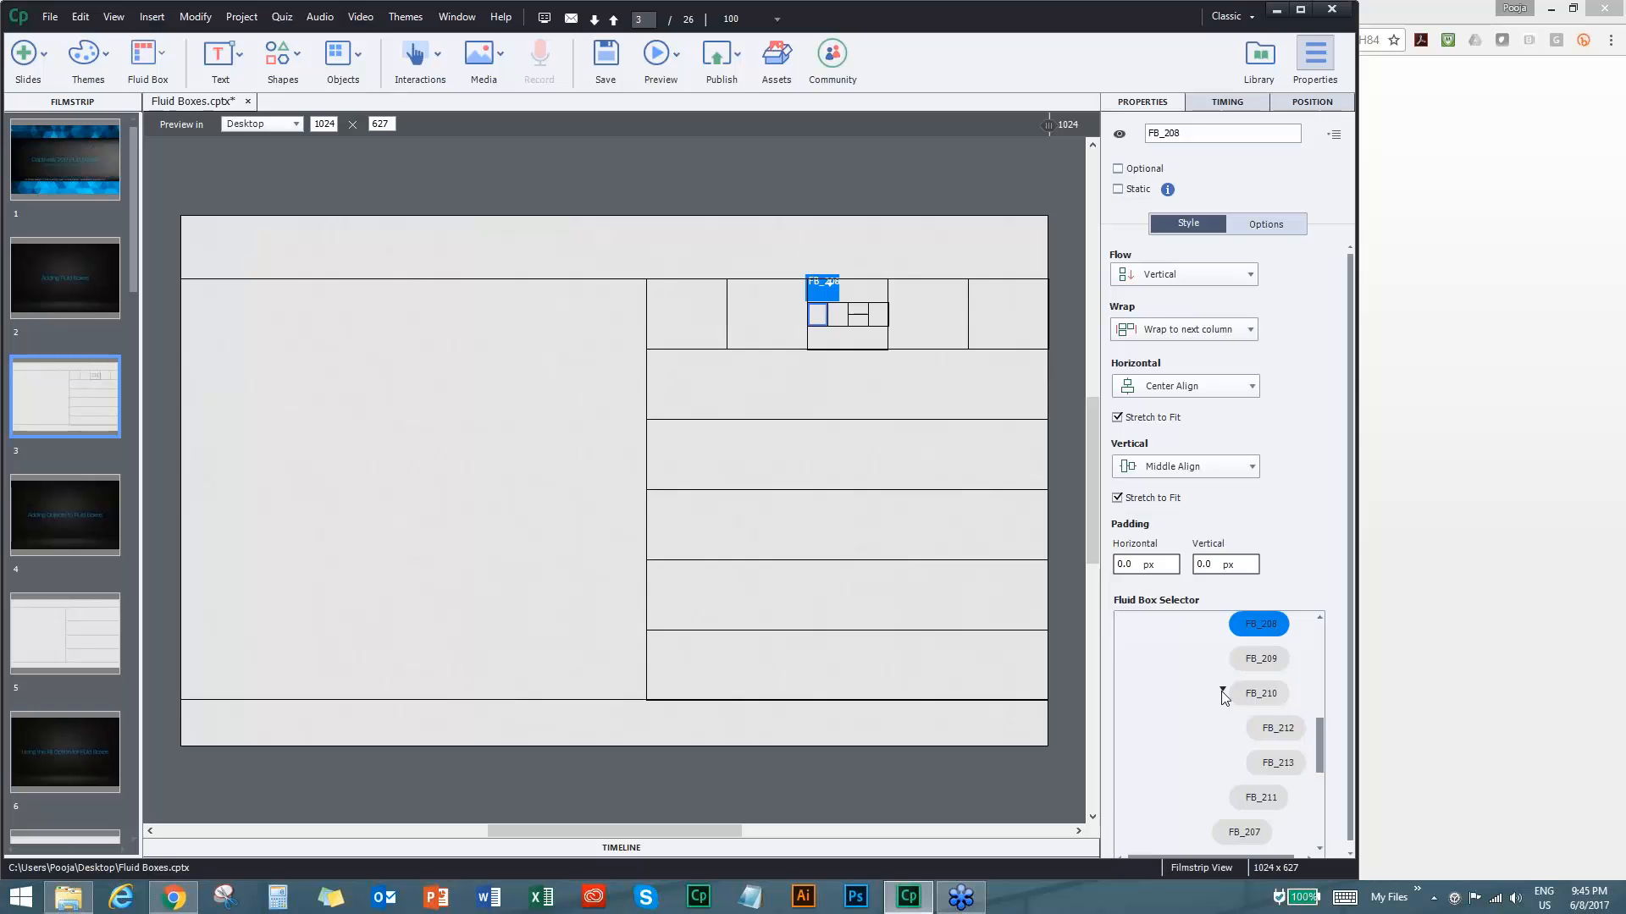
click(1277, 728)
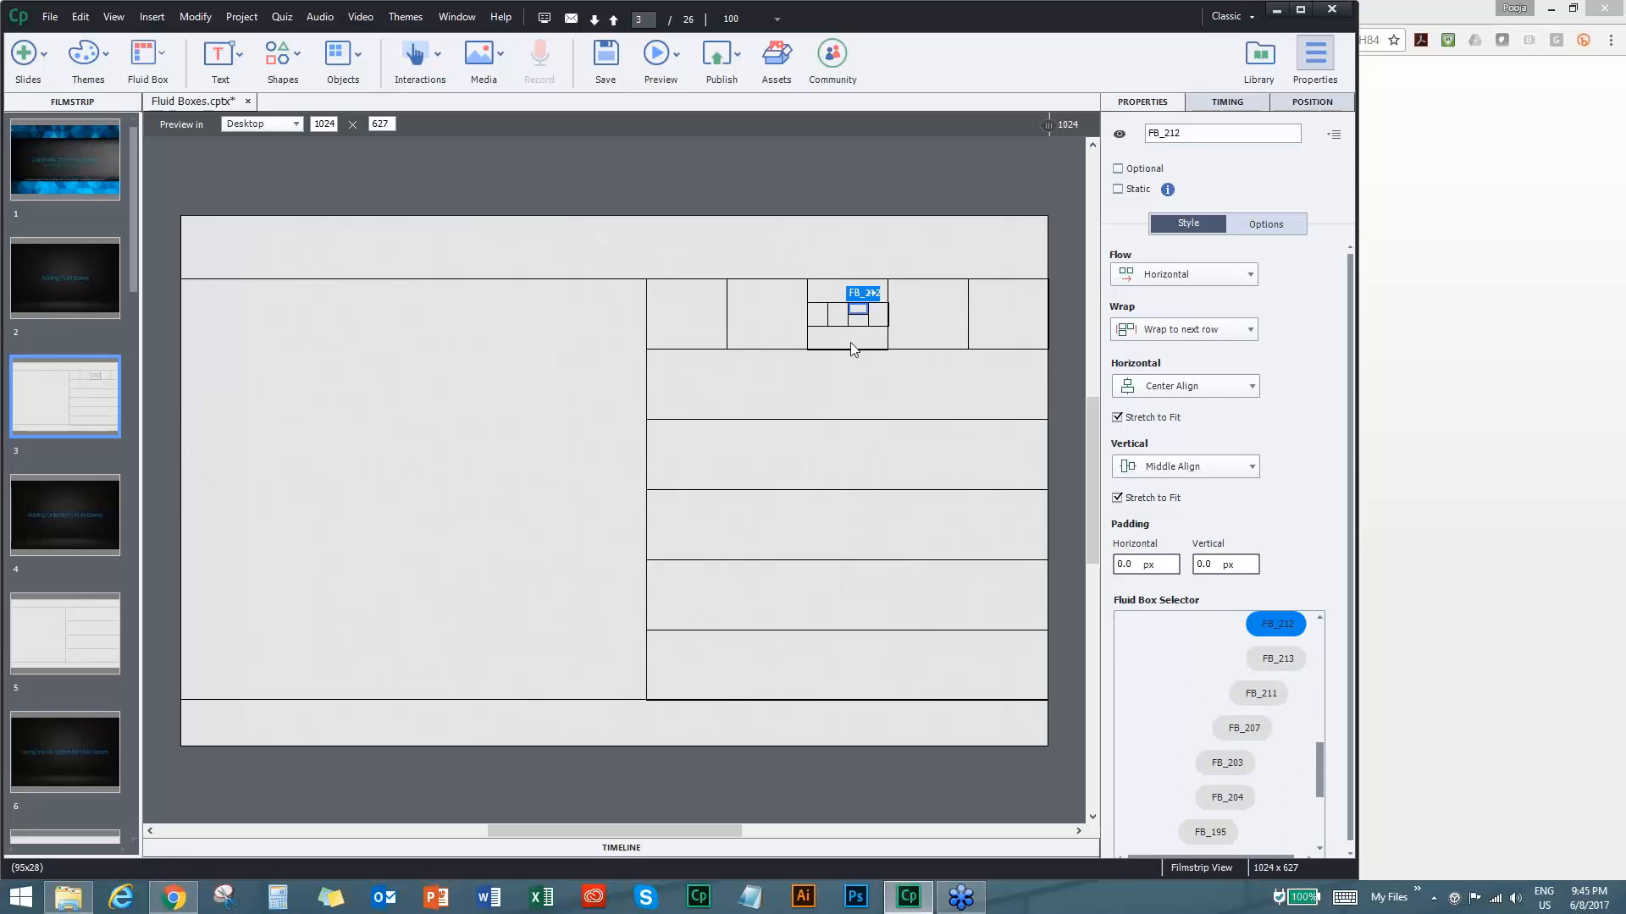
drag(1317, 779, 1319, 890)
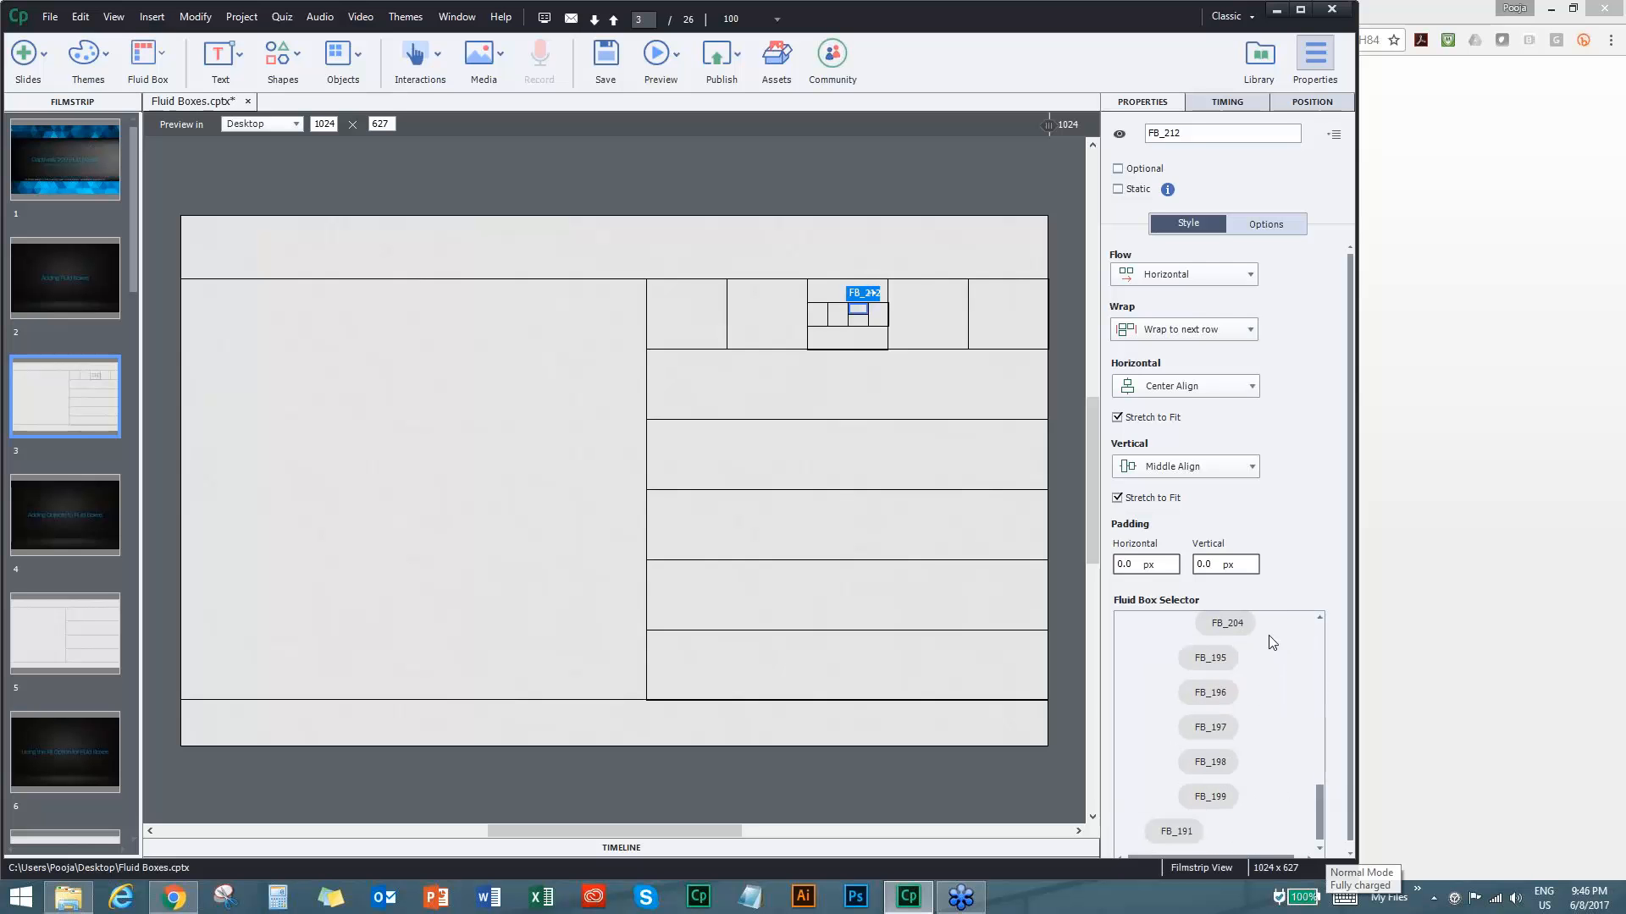
Select the bottom fluid box, preview the layout at a width of 320, and return the preview to 1024.
click(593, 746)
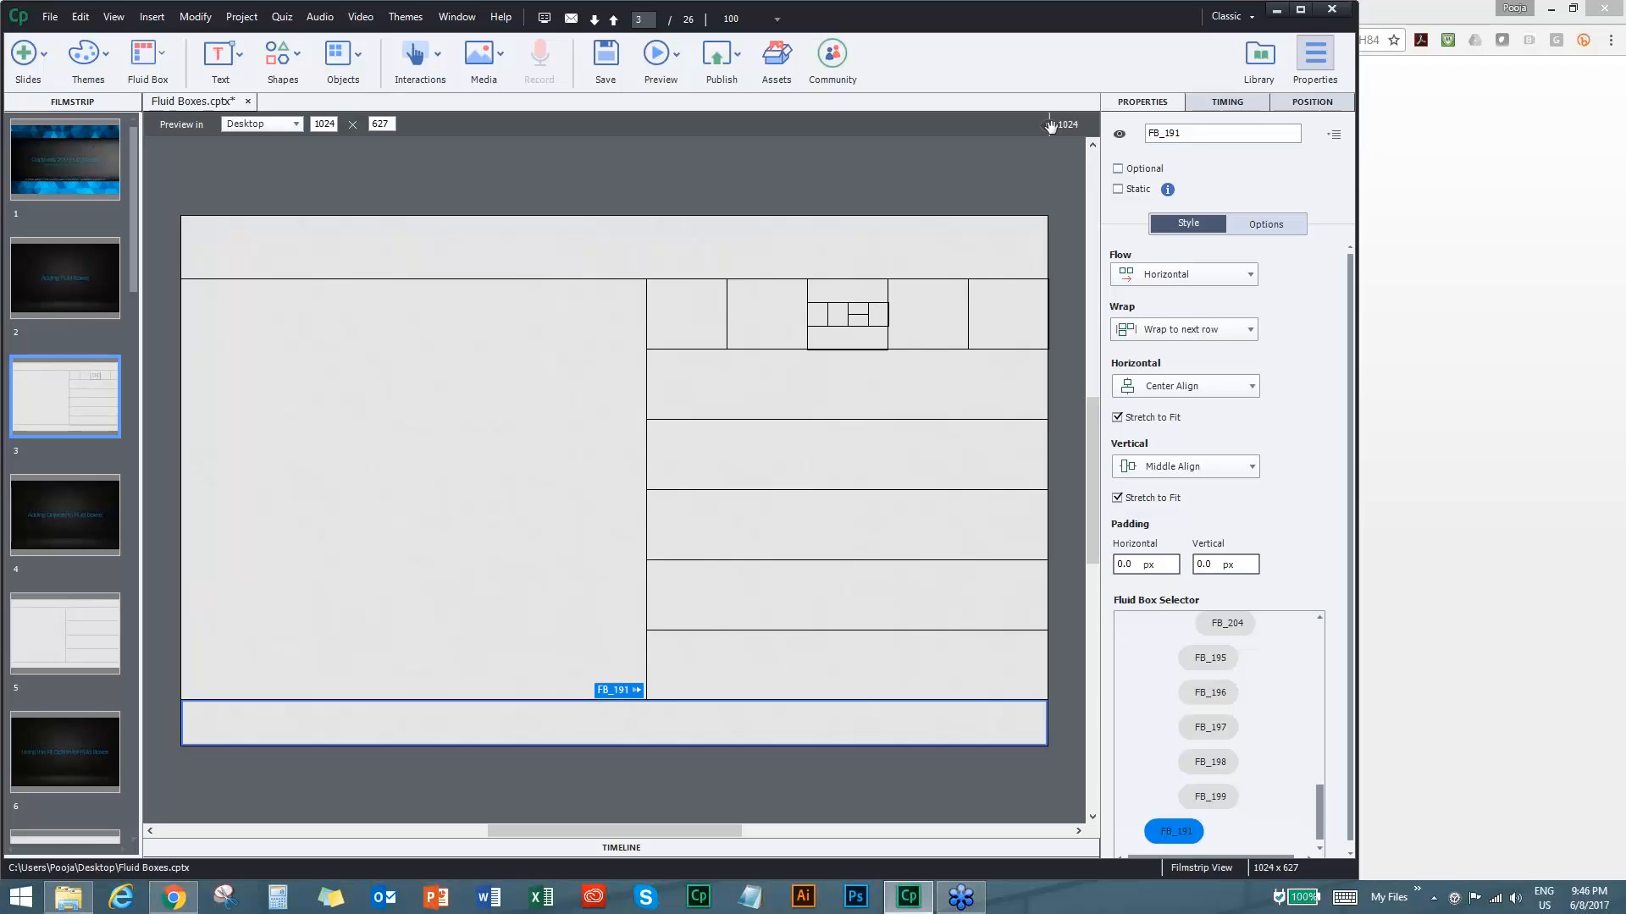
drag(1044, 127, 429, 112)
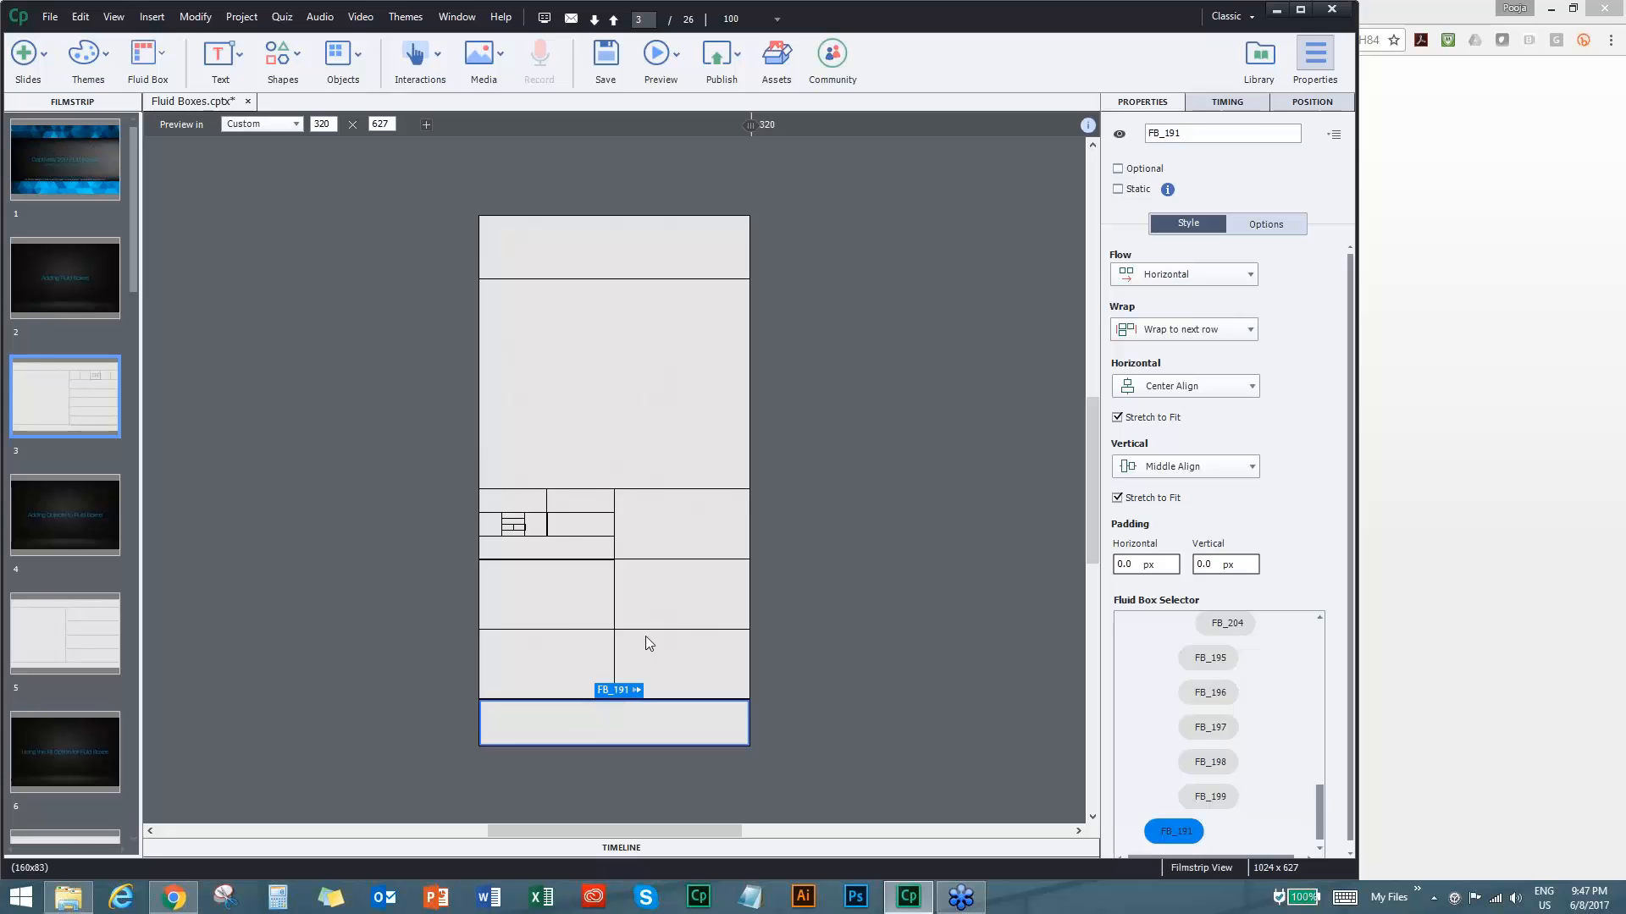
drag(750, 125, 1469, 139)
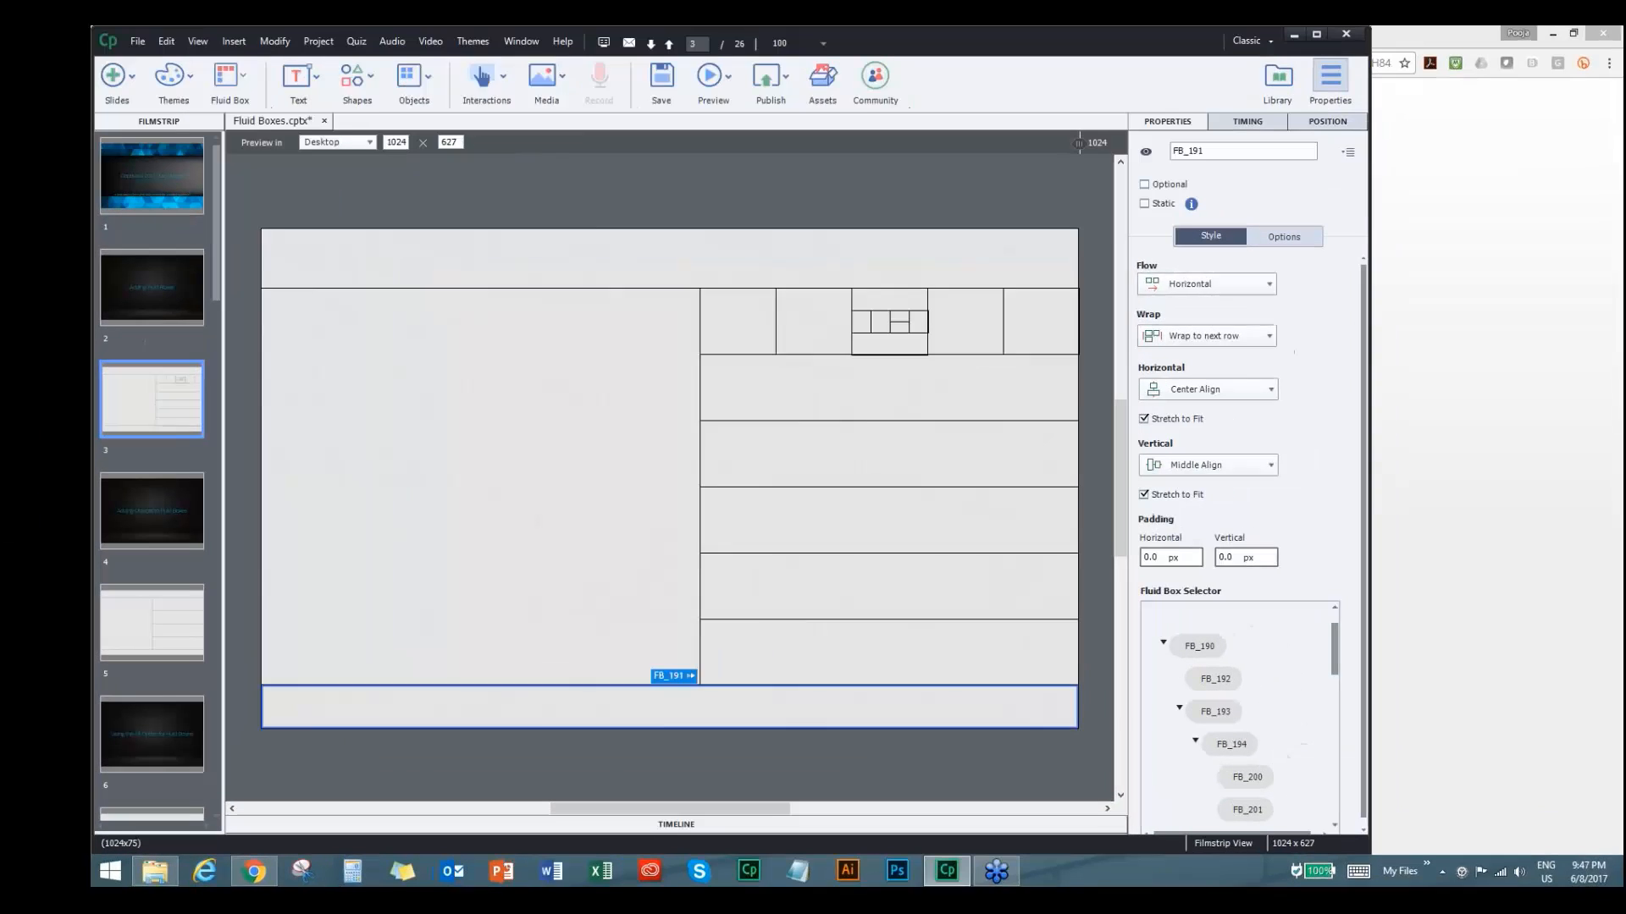
Select the outermost parent fluid box, move the divider beneath its top row slightly down, and clear the selection.
click(890, 290)
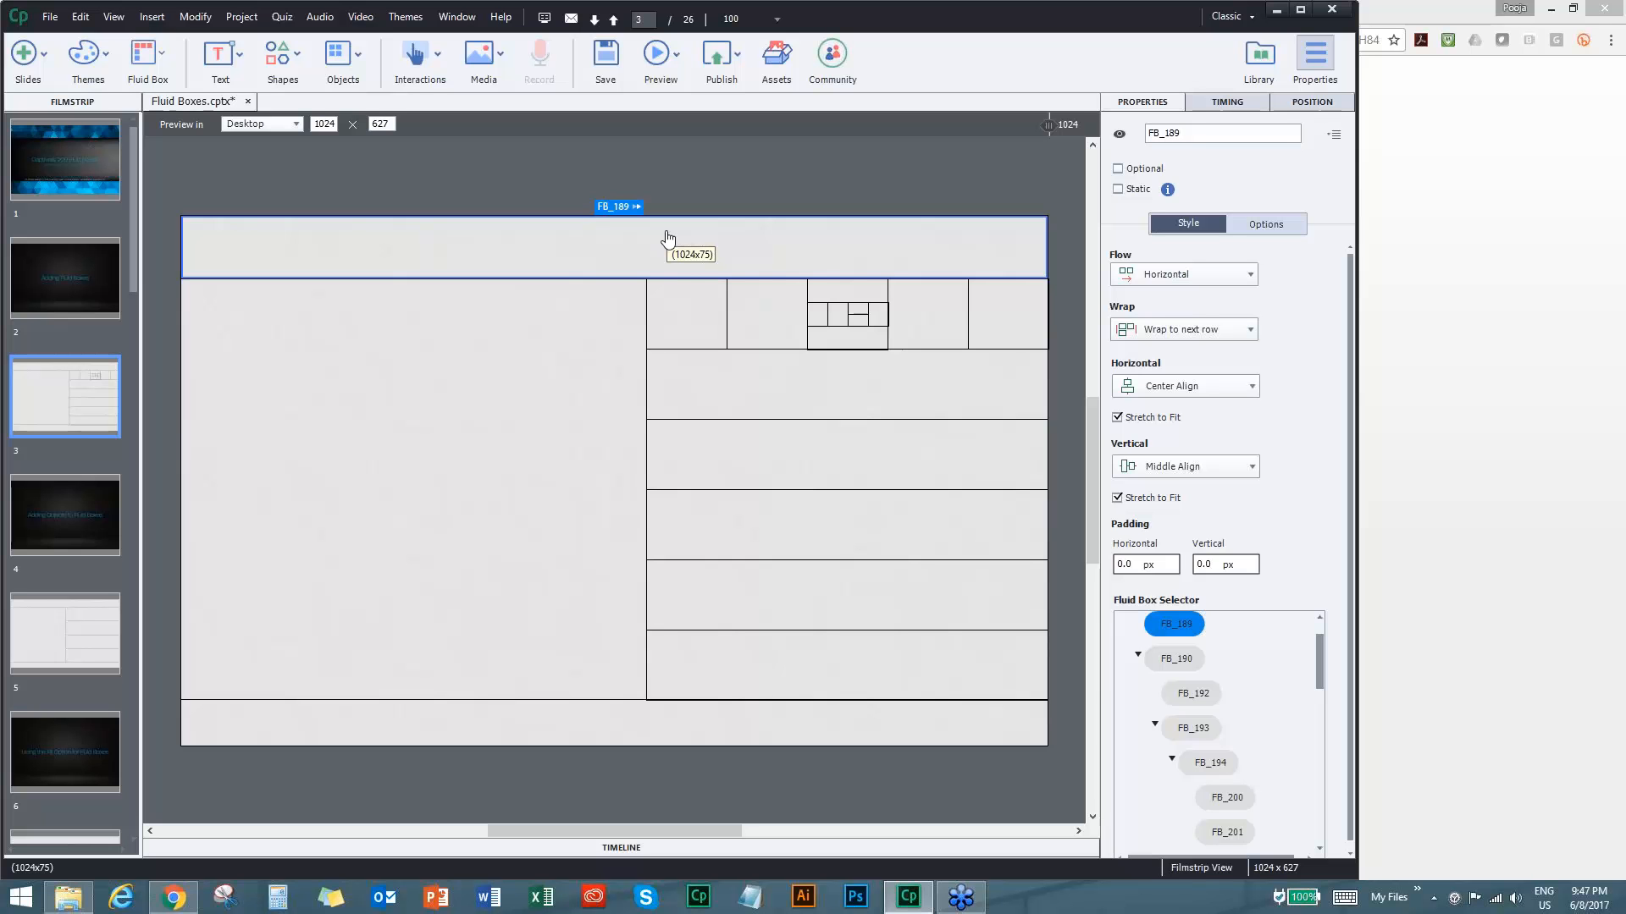
click(1046, 247)
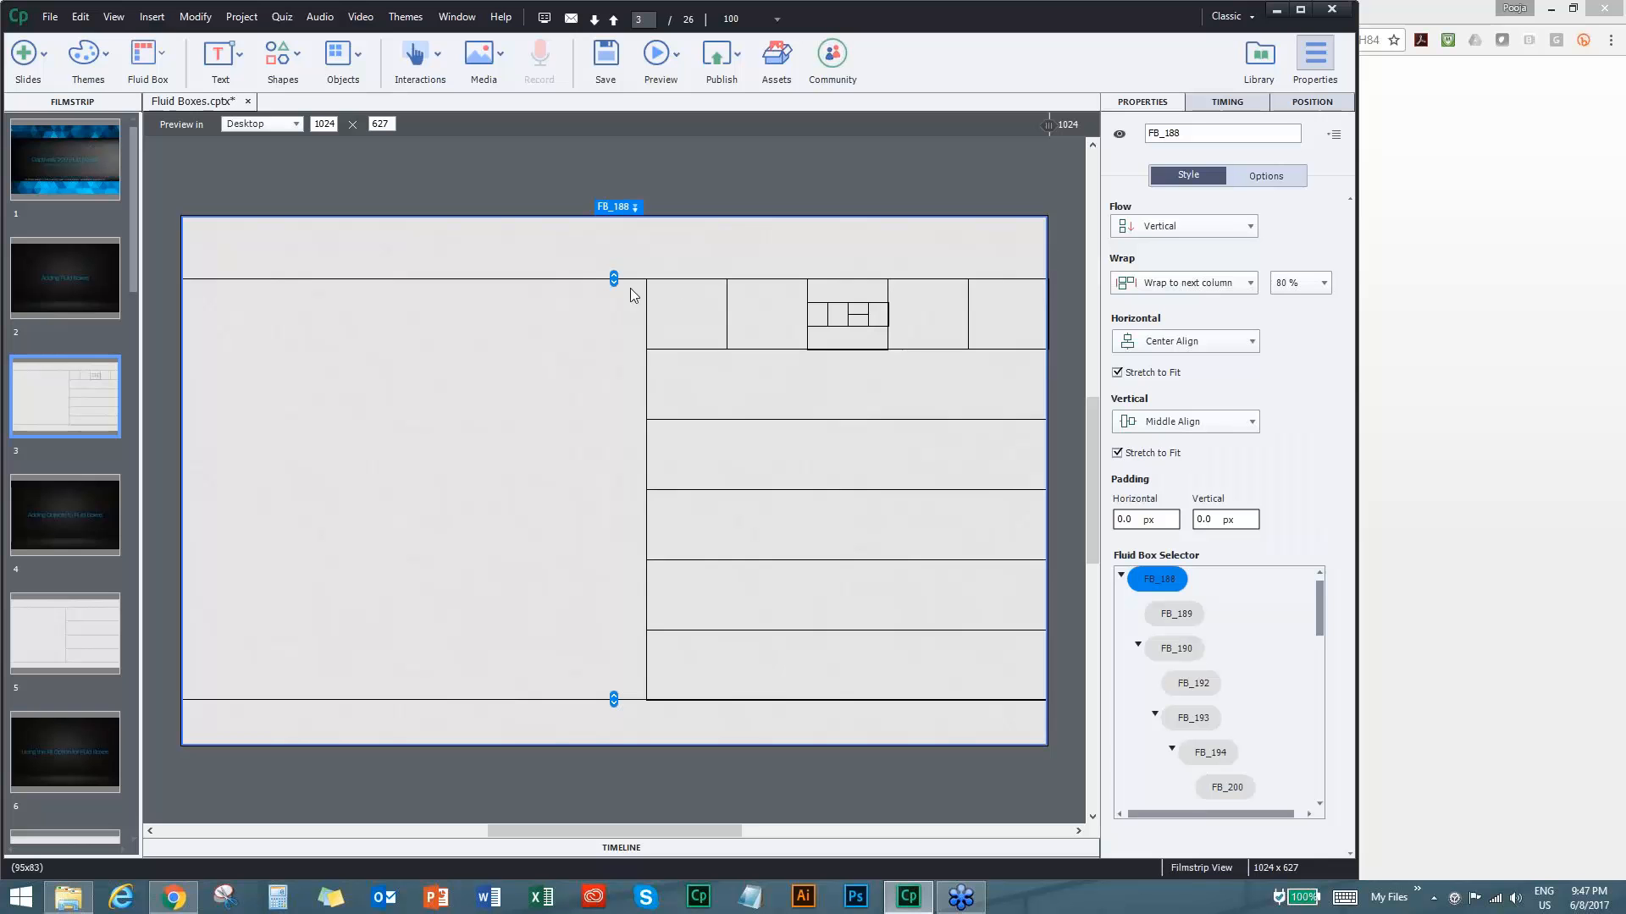
drag(613, 278, 614, 280)
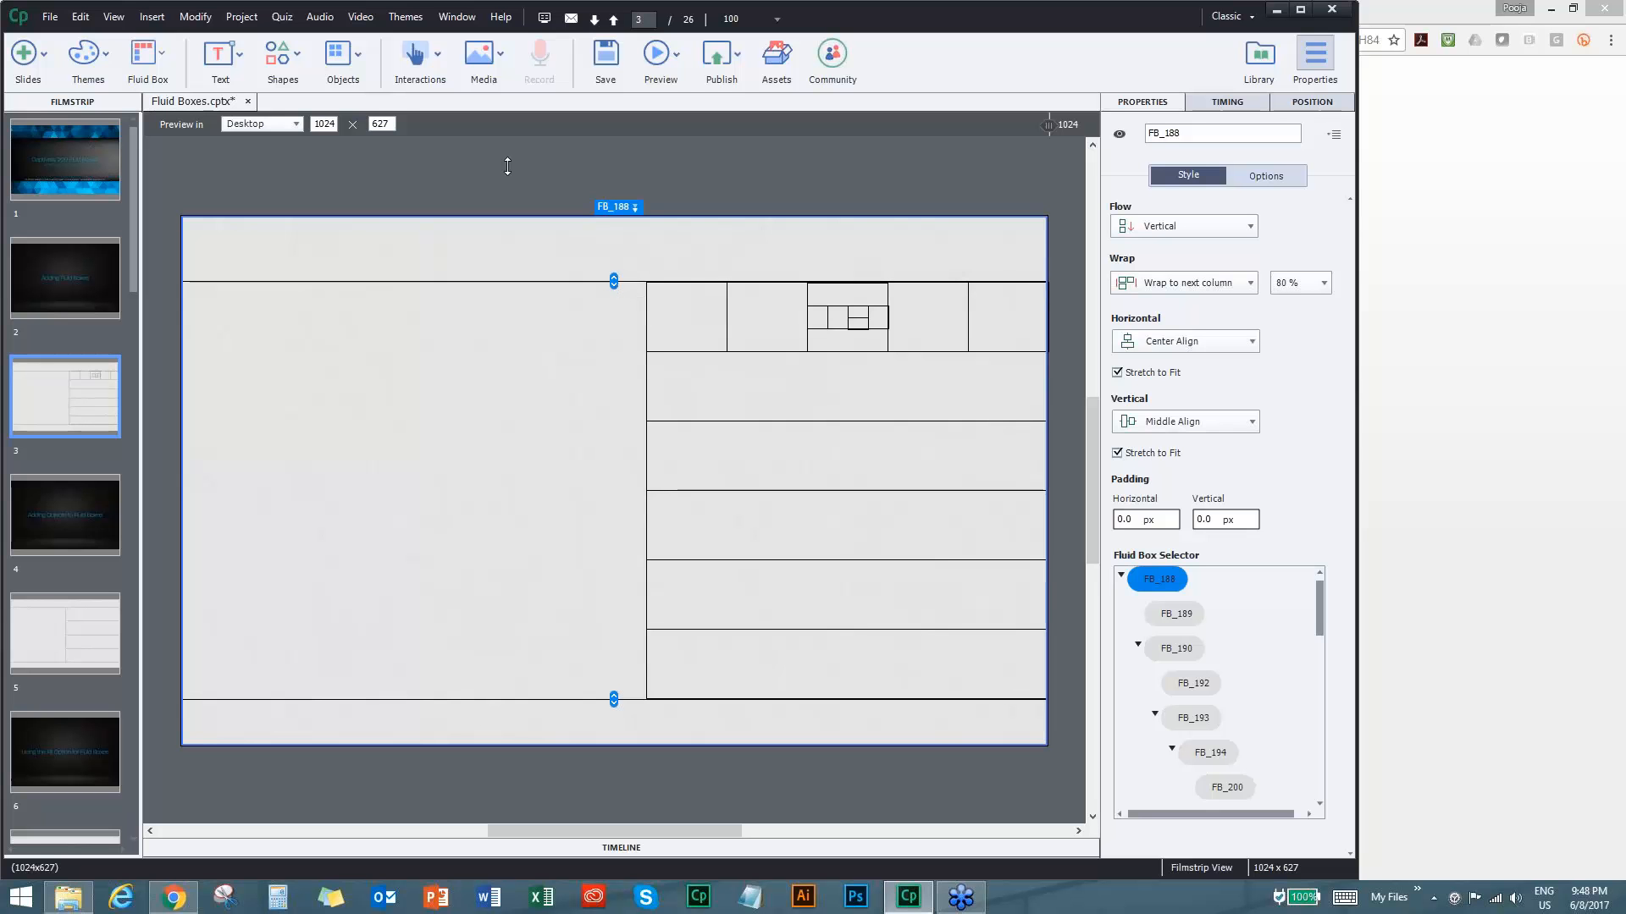
click(113, 18)
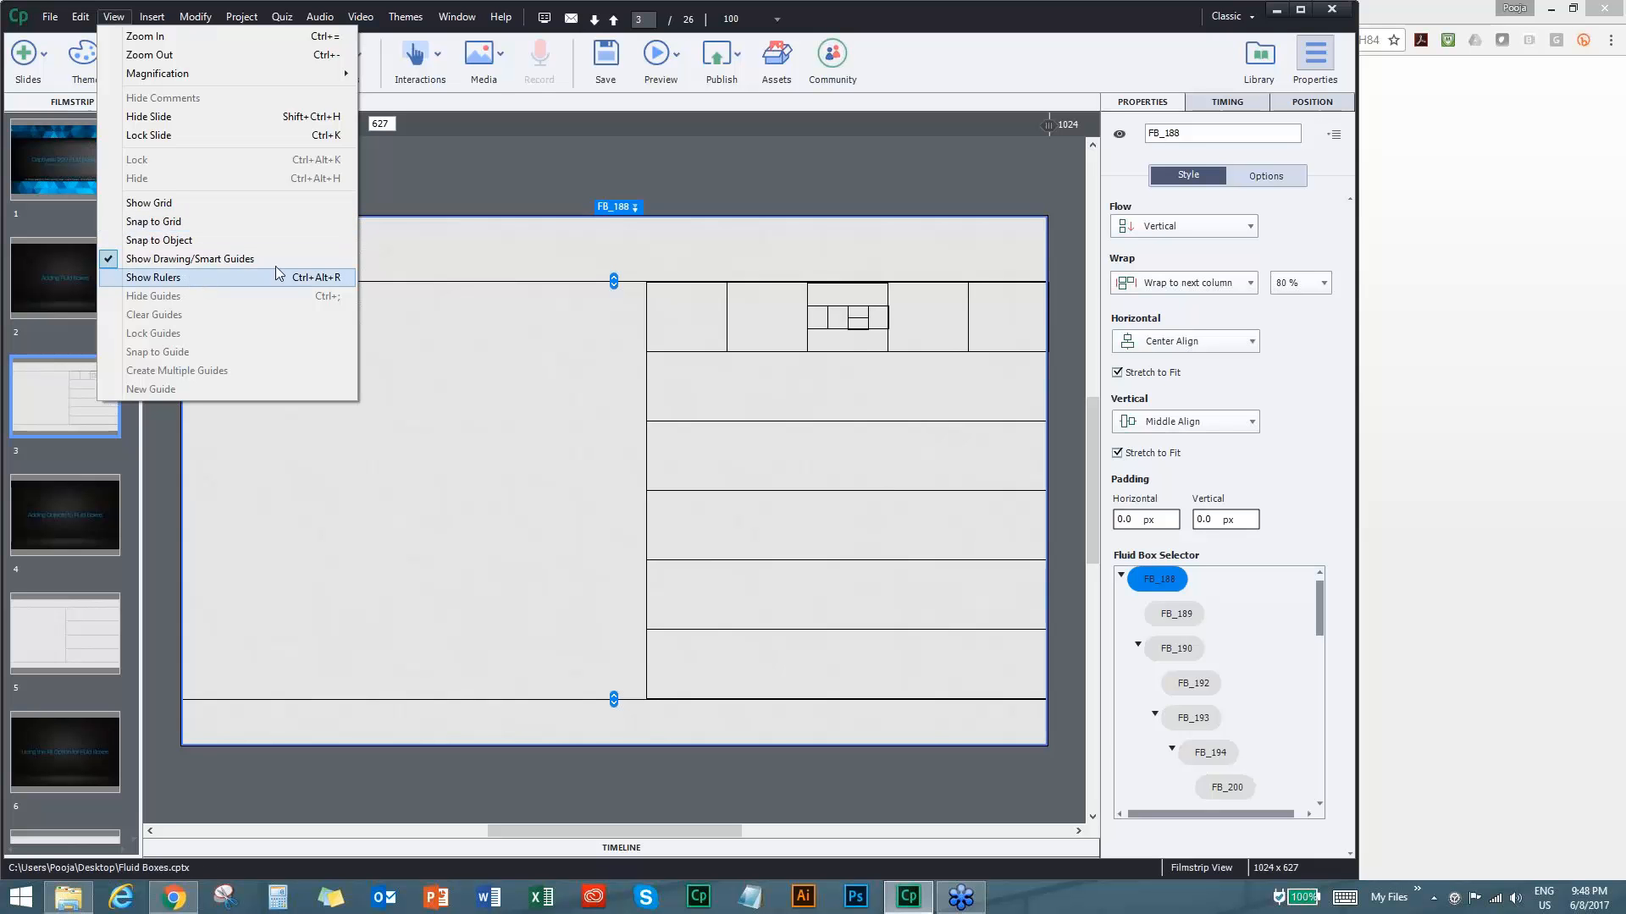
click(469, 177)
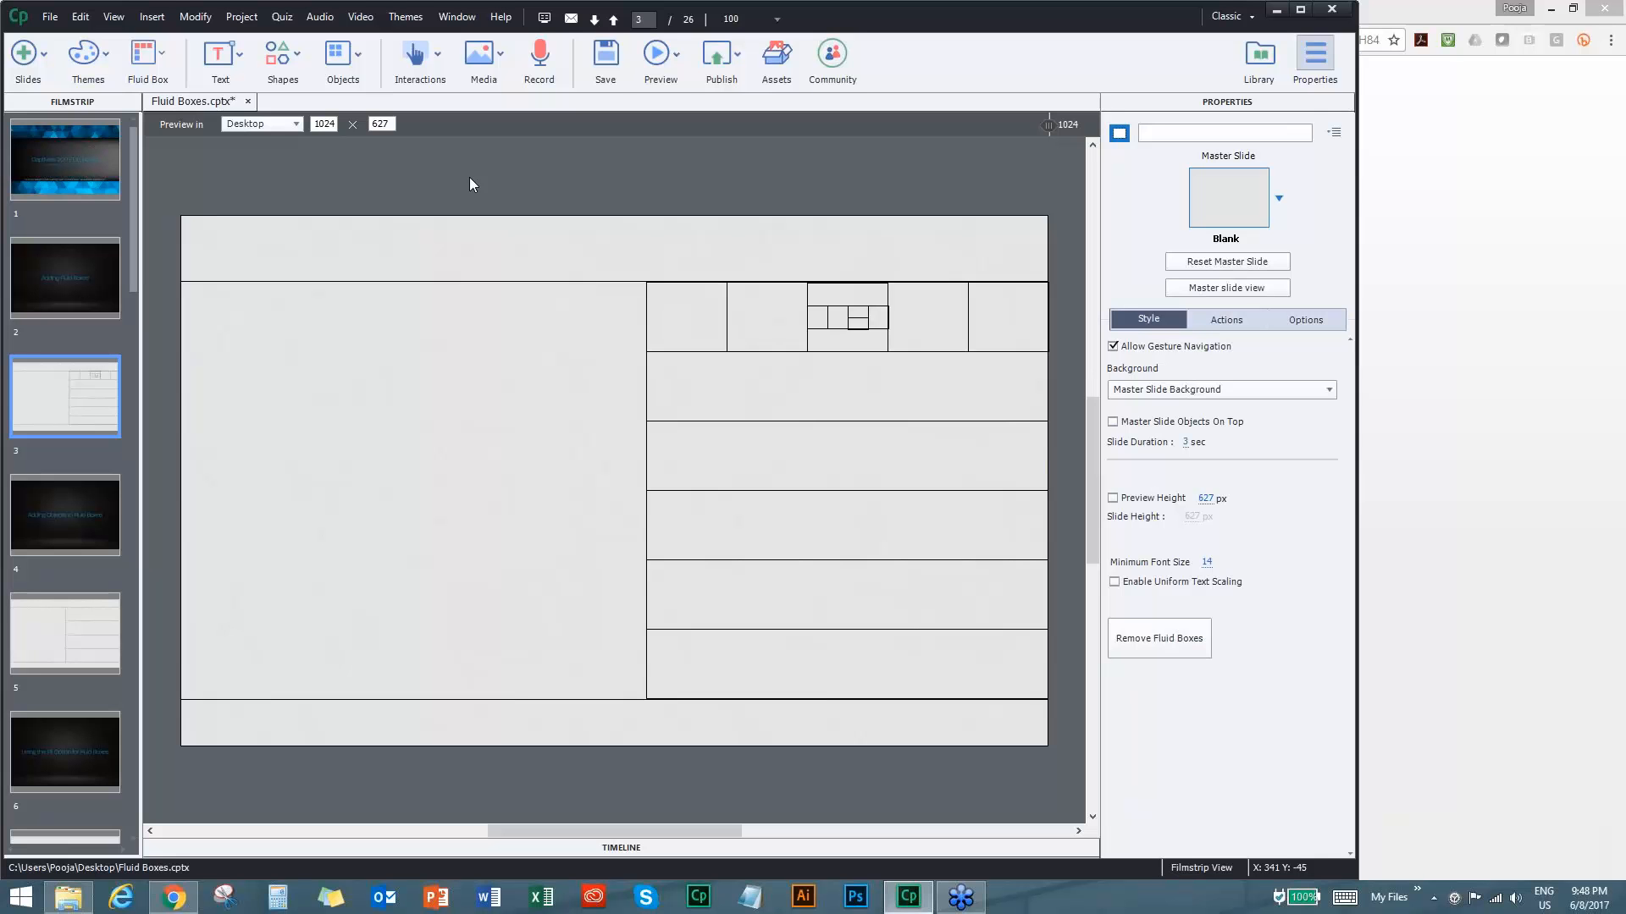
Delete fluid box FB_196, the third row in the right-hand column.
click(746, 400)
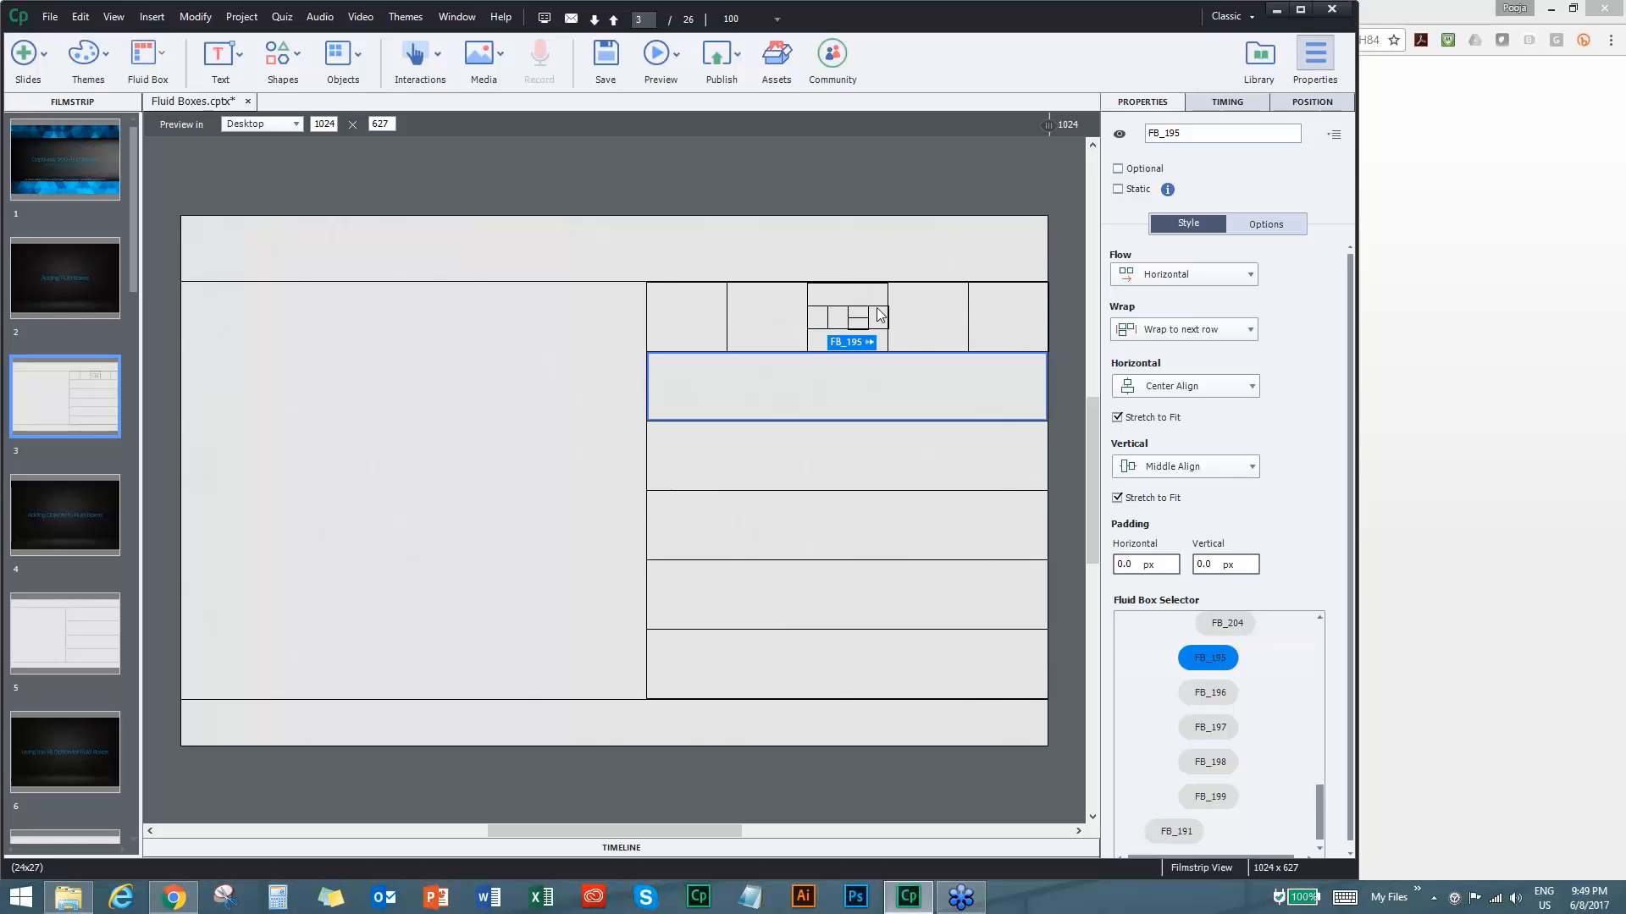
click(895, 468)
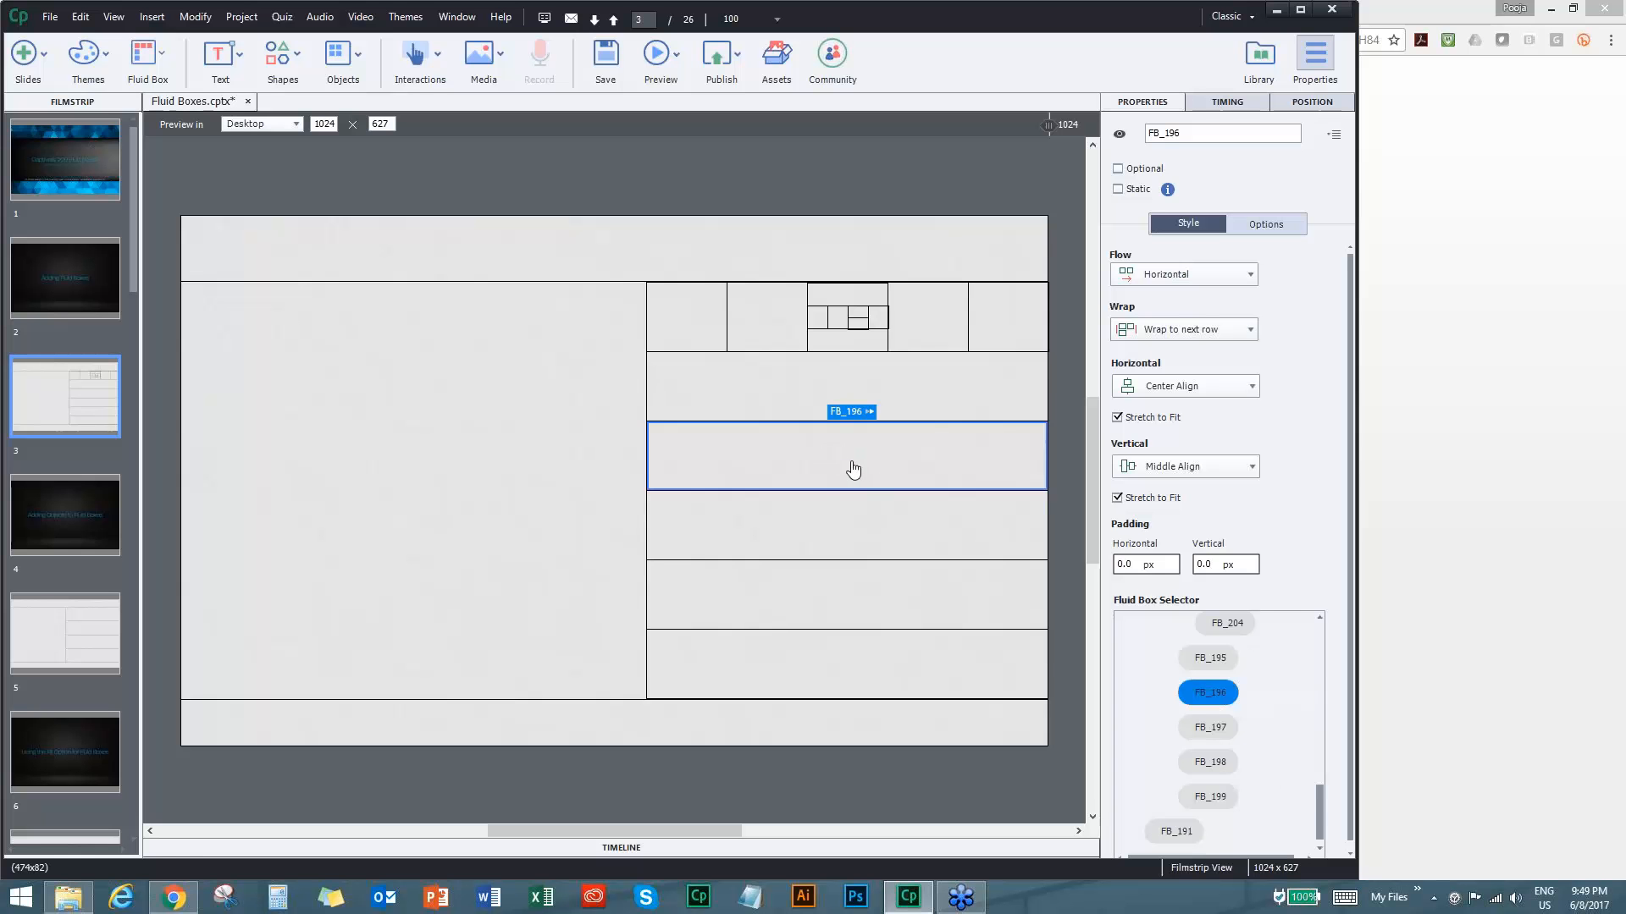
key(Delete)
key(Return)
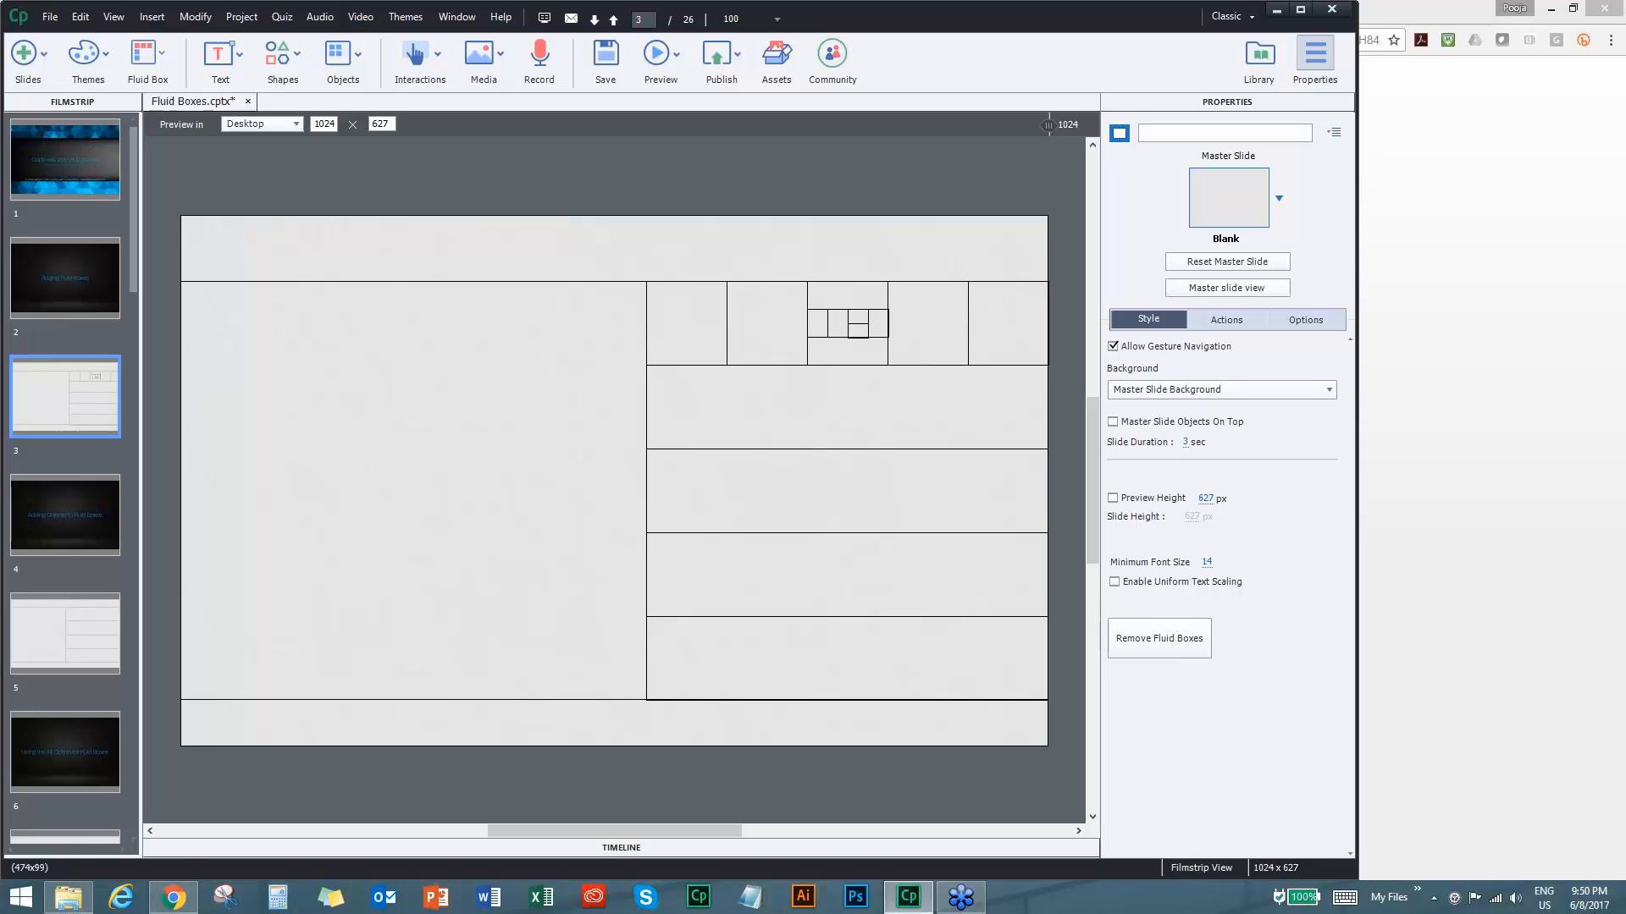
Go to slide 5 and display the project library with its Name column widened to show full file names.
drag(135, 251, 136, 303)
click(99, 295)
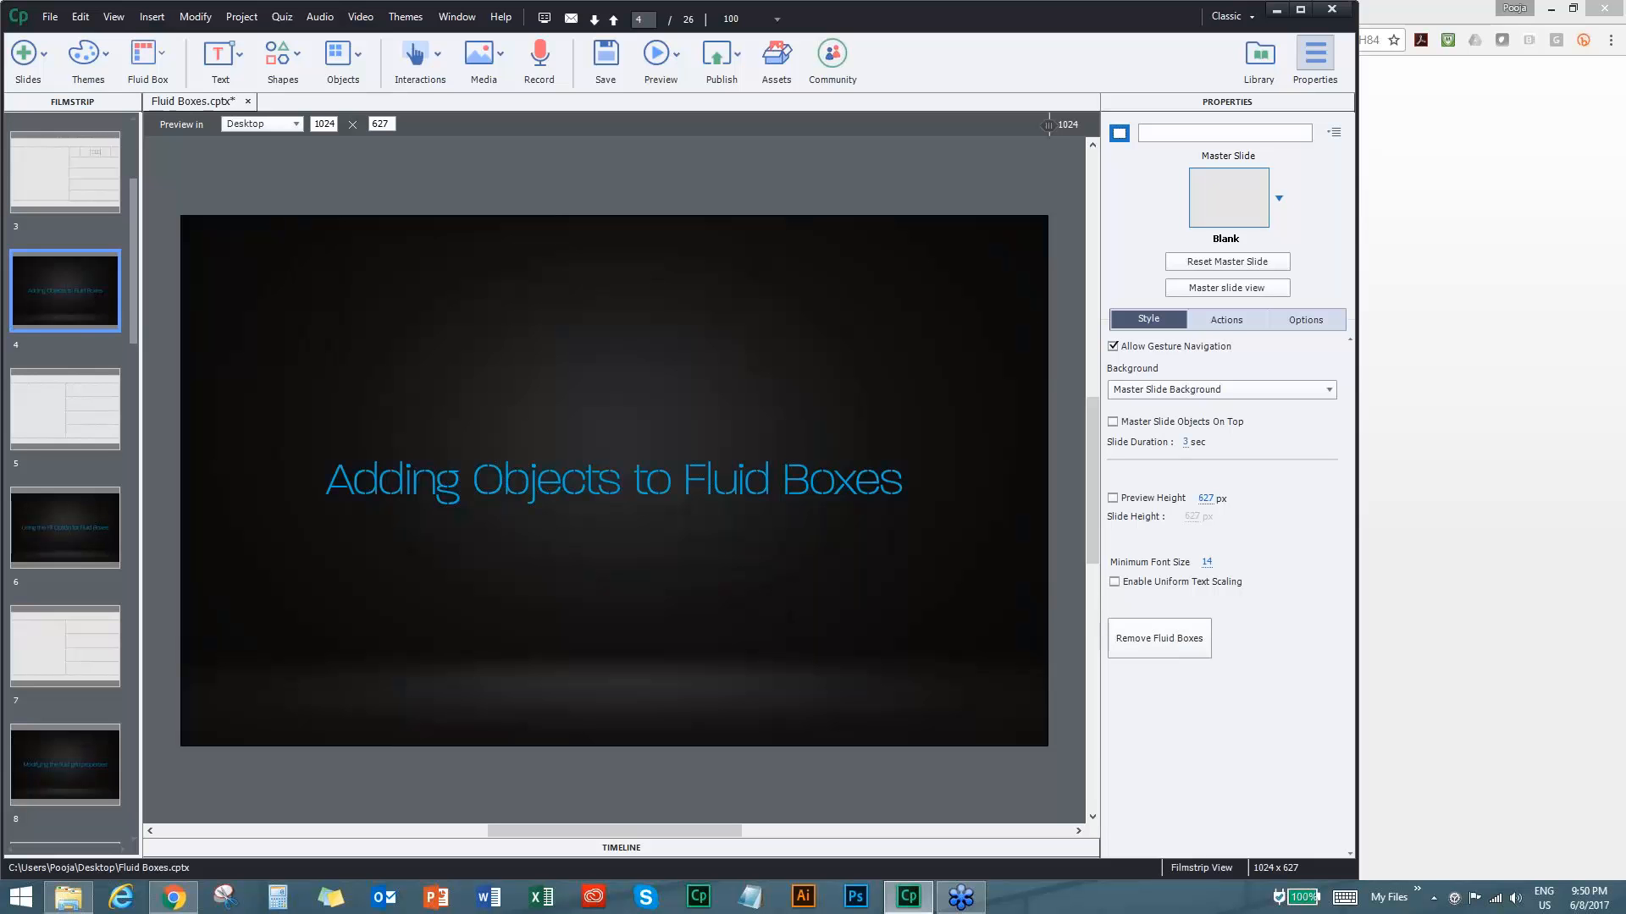
click(57, 420)
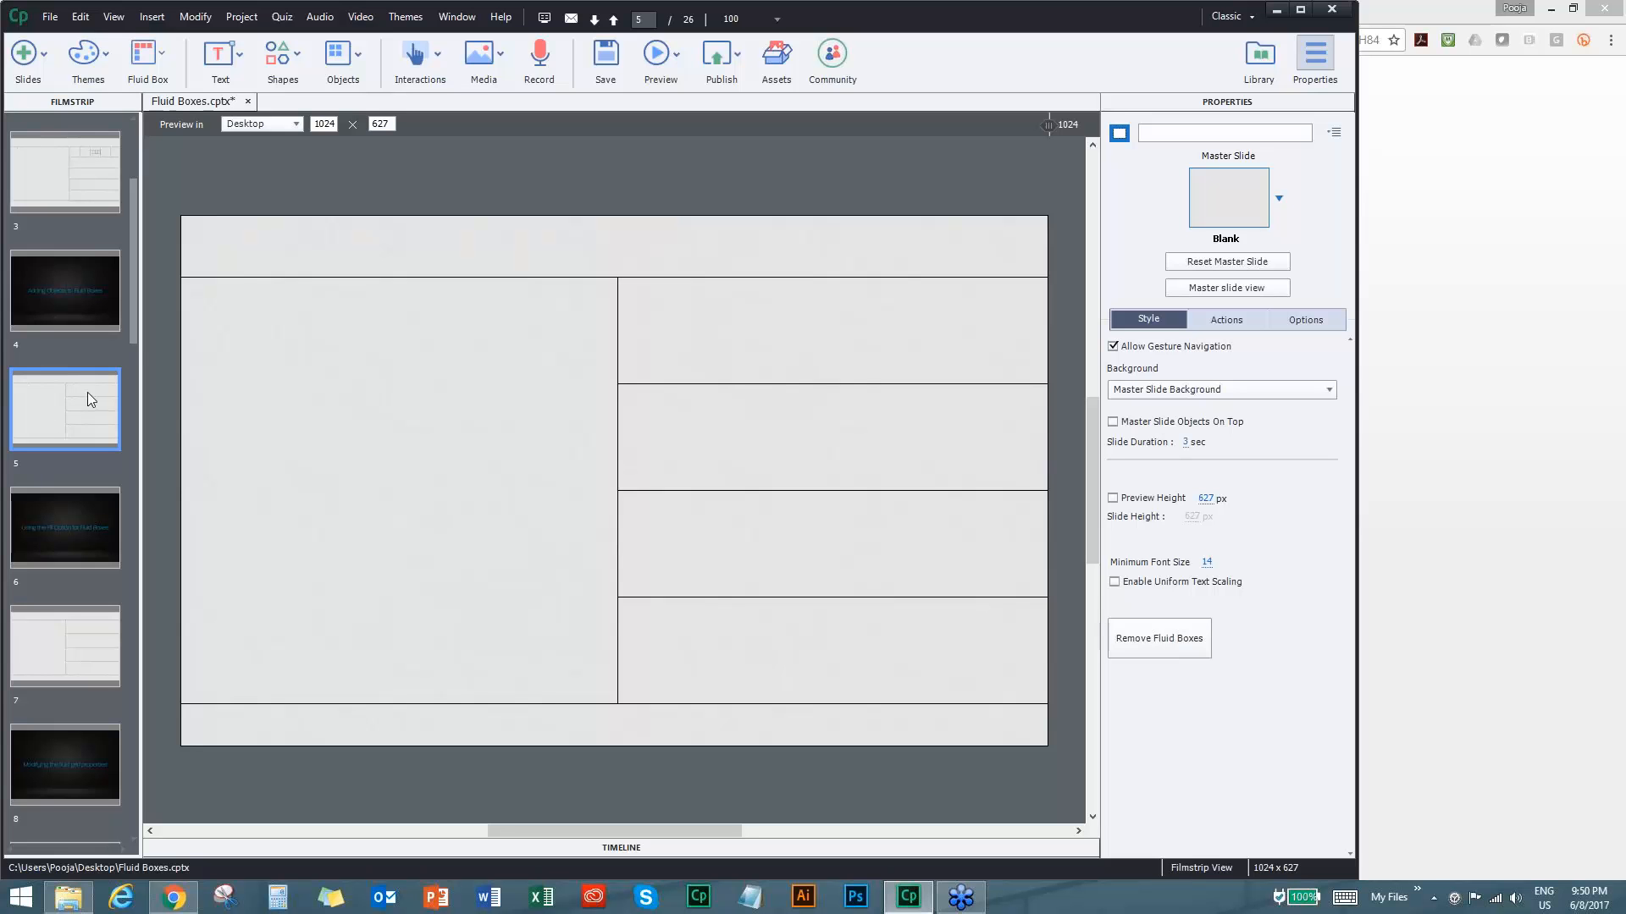
click(1261, 57)
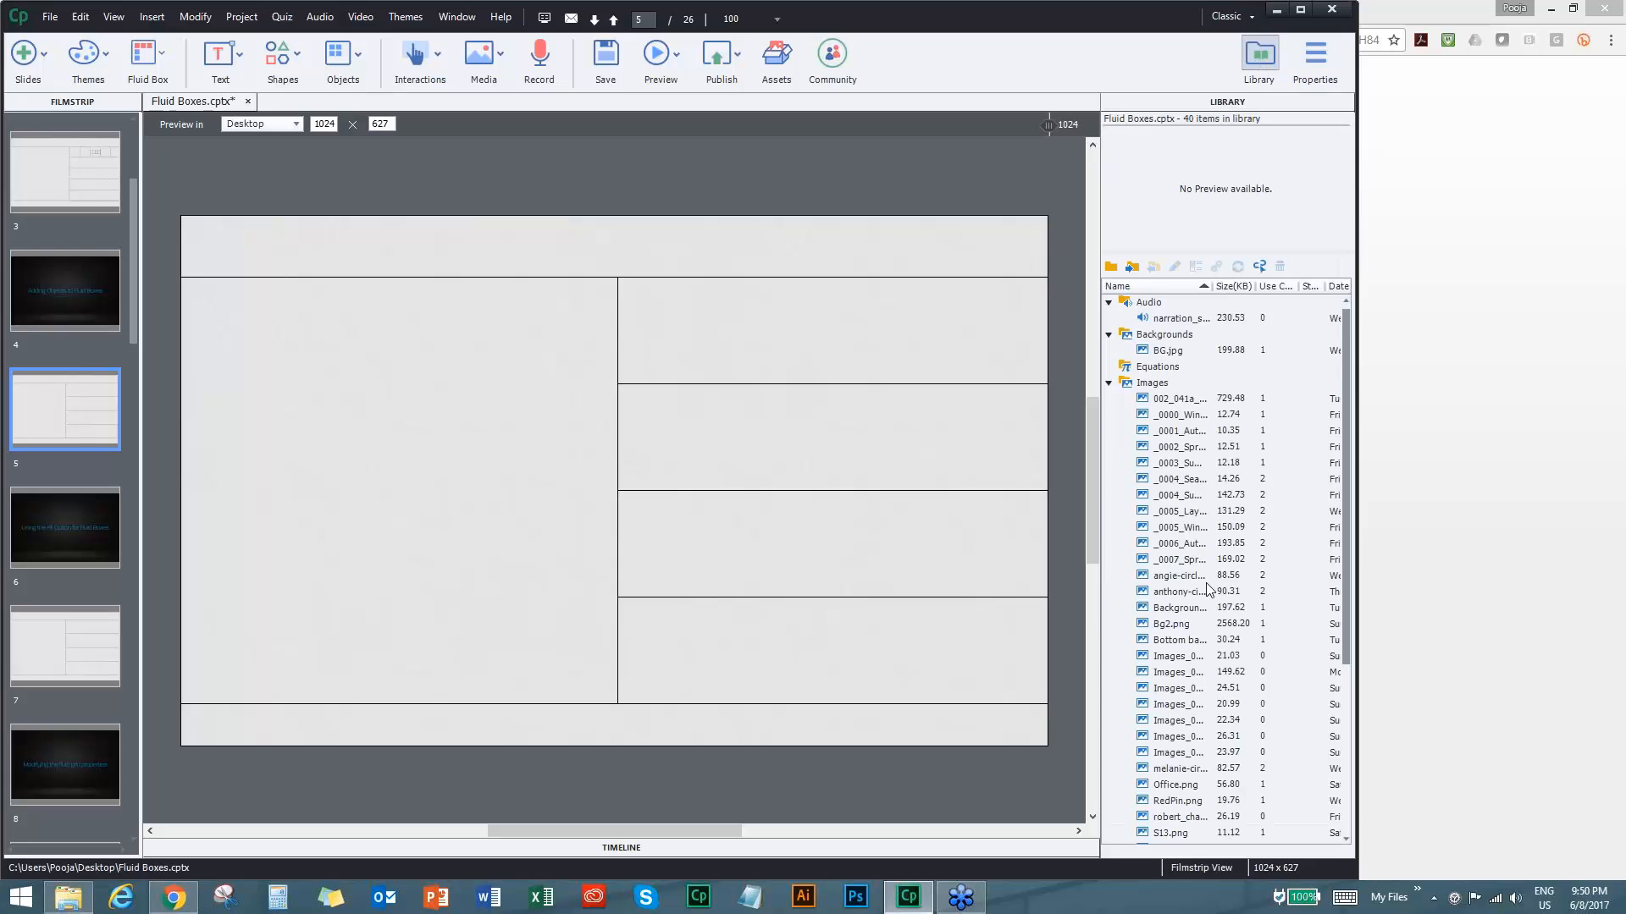
scroll(1209, 590, down, 2)
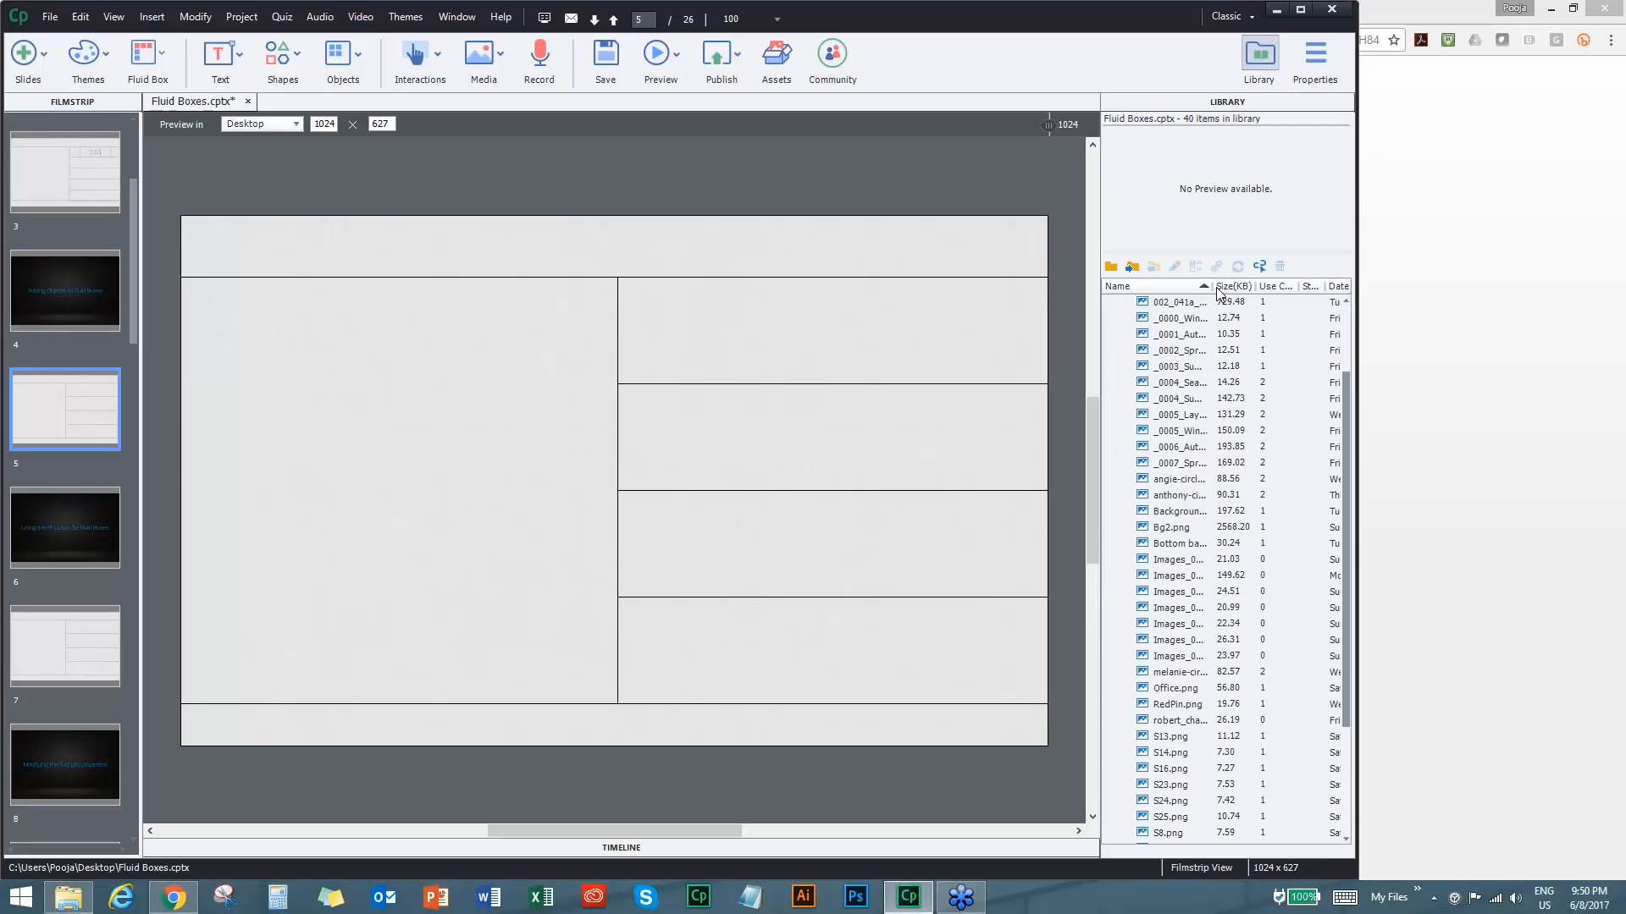
drag(1211, 287, 1291, 286)
Place Images_0000_Layer-23.png from the library into the second fluid box of the slide's right-hand column.
click(1160, 562)
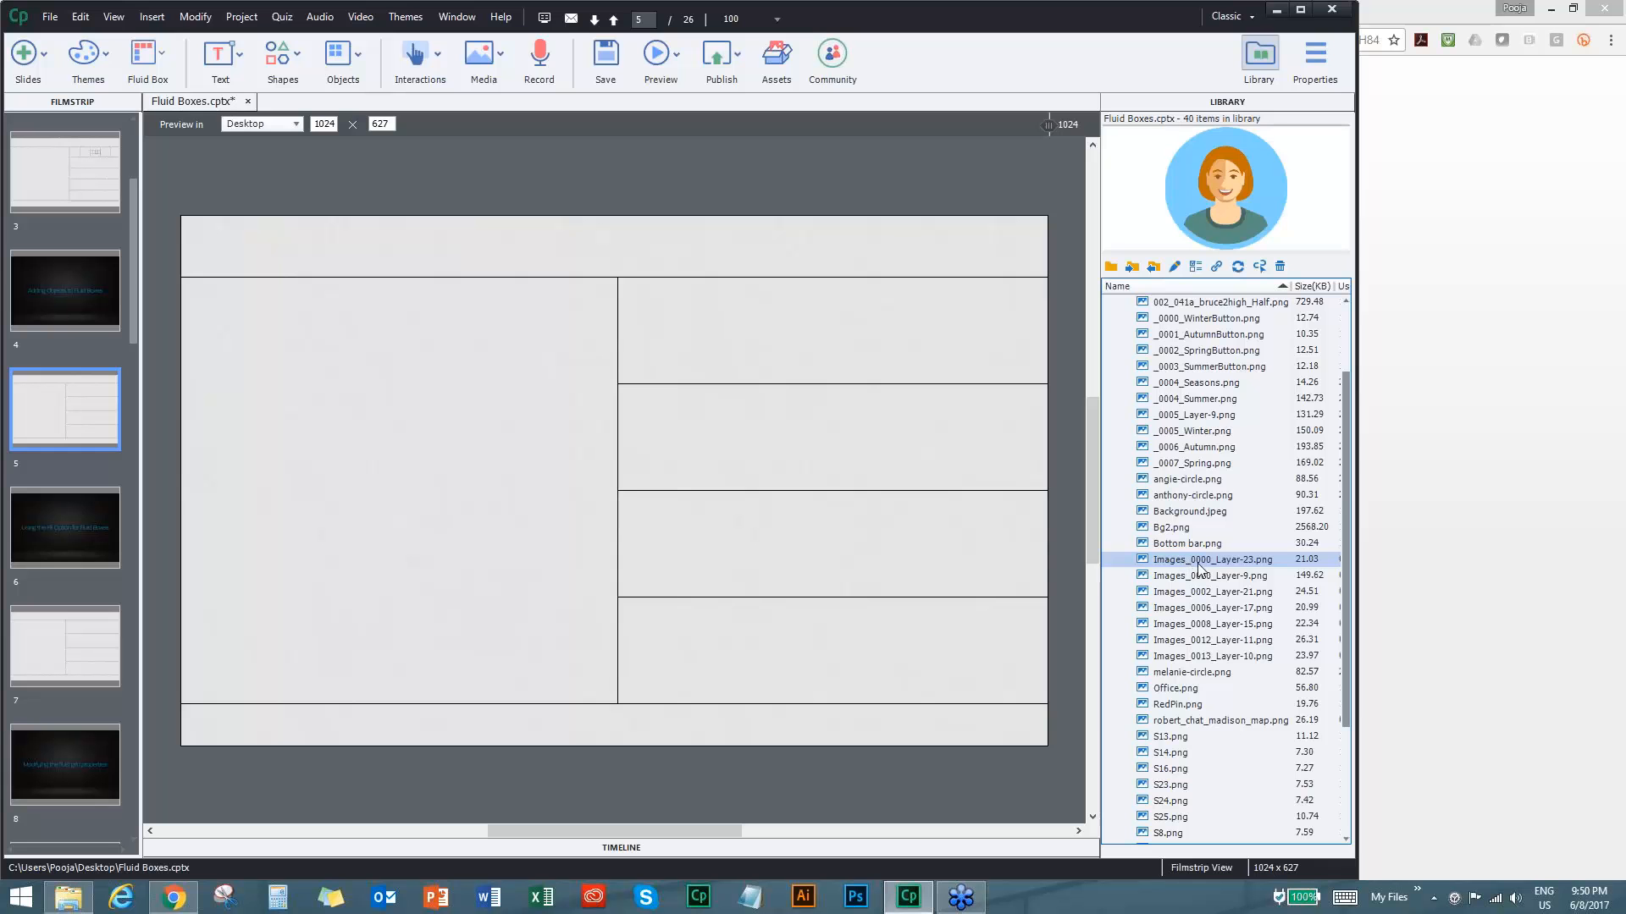
drag(1205, 565, 454, 453)
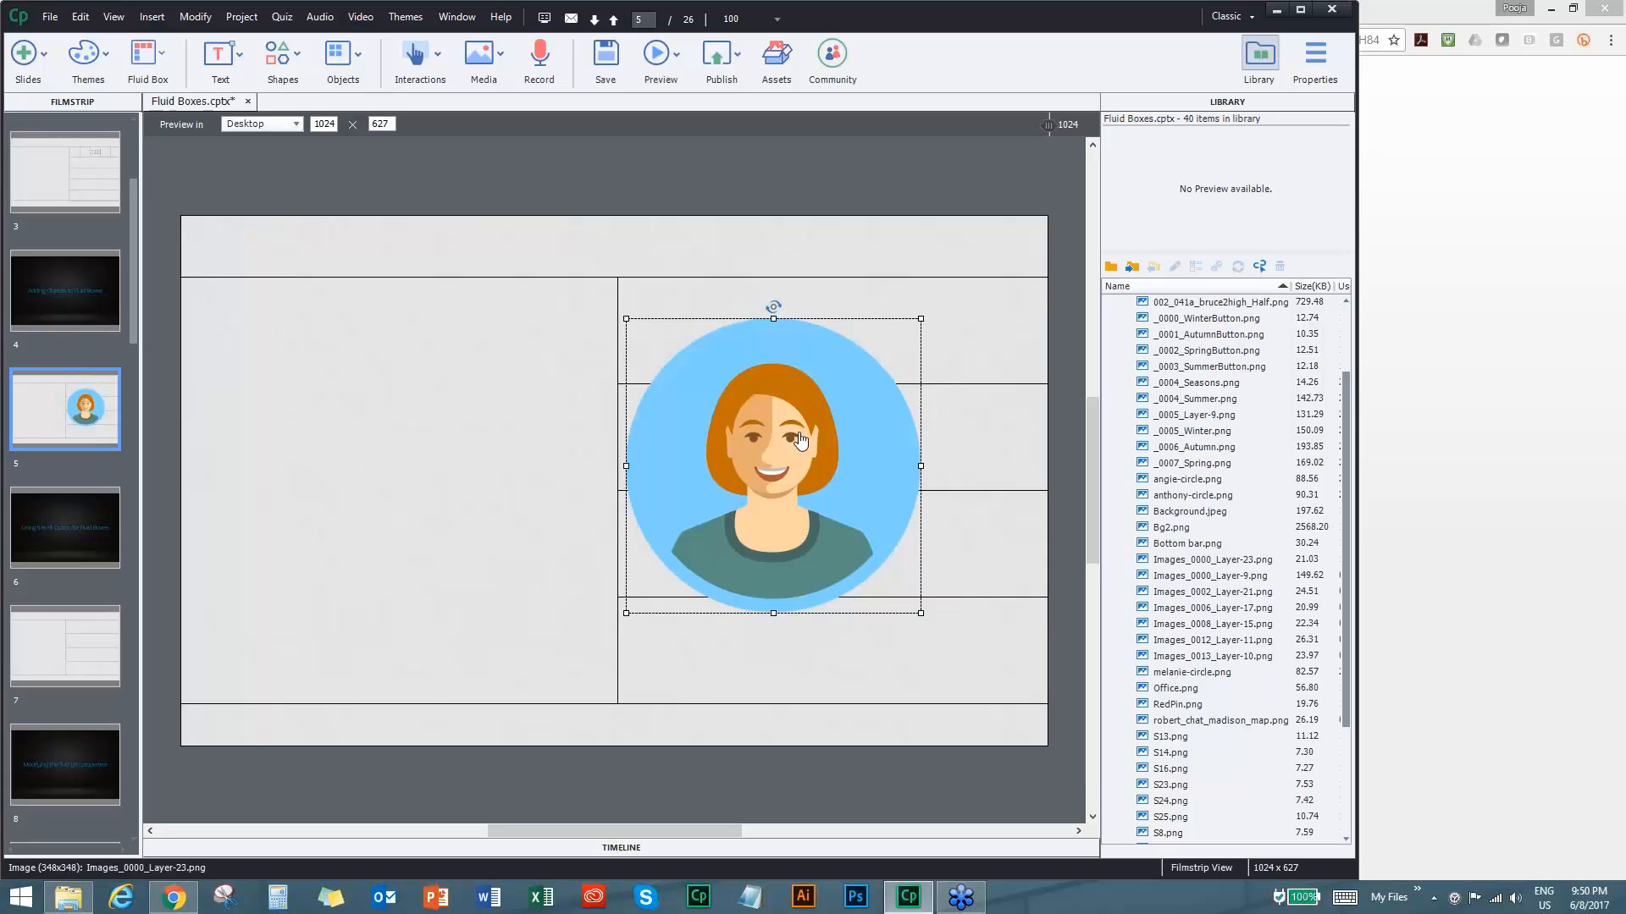
mouse_move(788, 439)
mouse_down()
mouse_move(828, 350)
mouse_move(712, 287)
mouse_move(606, 267)
mouse_move(538, 315)
mouse_move(712, 323)
mouse_move(720, 427)
mouse_move(635, 711)
mouse_move(717, 450)
mouse_move(766, 448)
mouse_up()
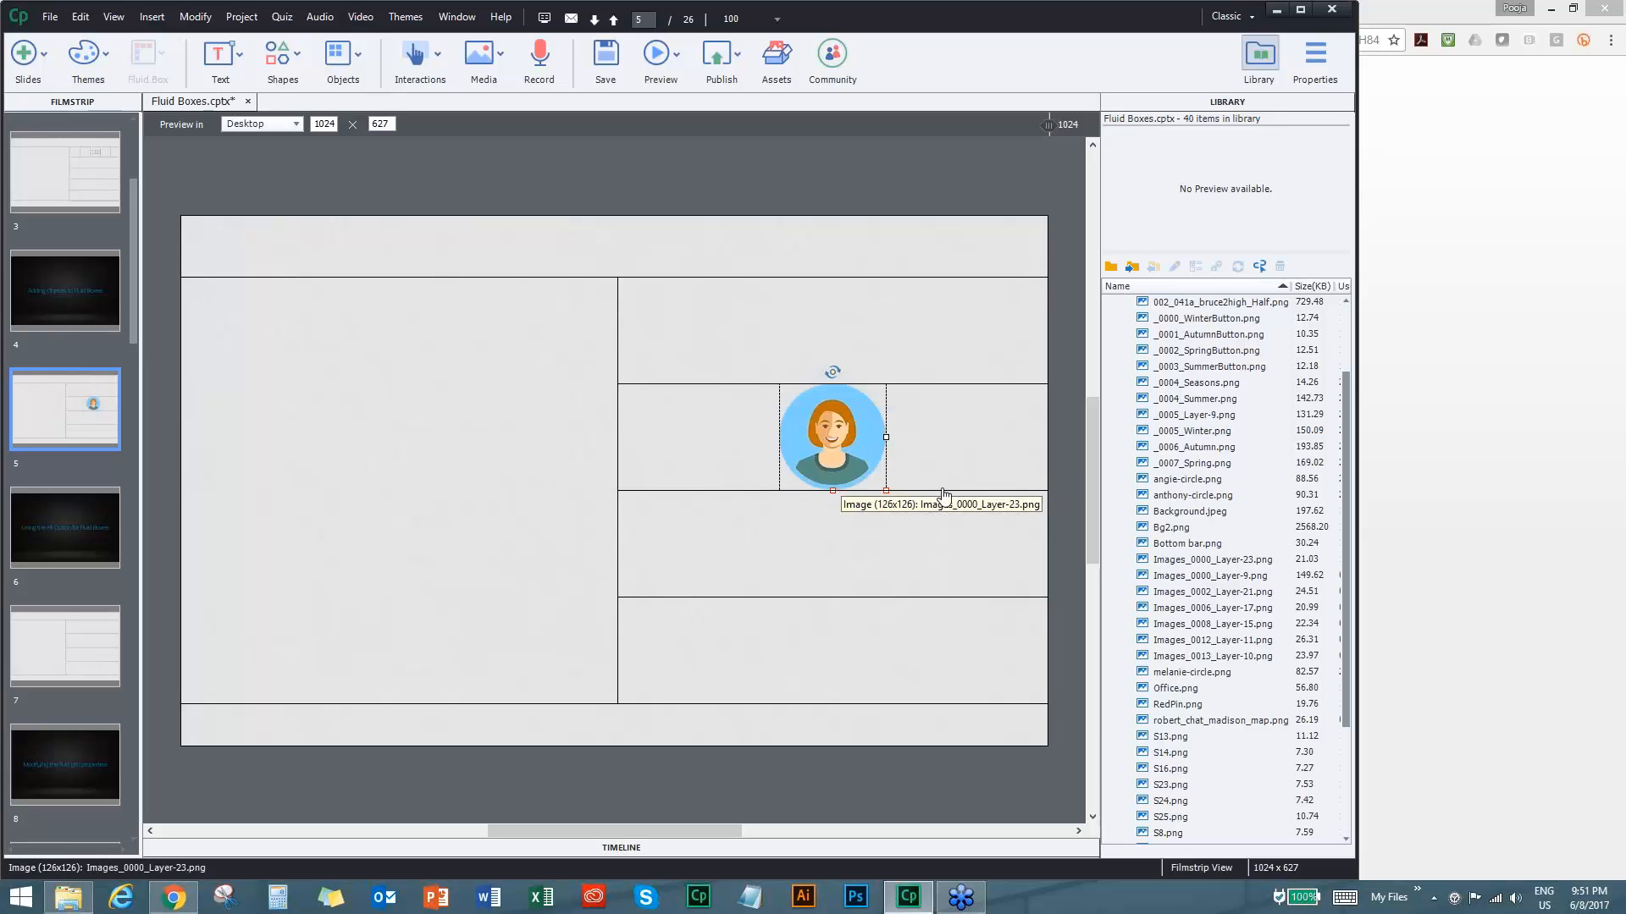
Select the right-hand column's parent fluid box and move the divider beneath the avatar image slightly up.
click(1013, 486)
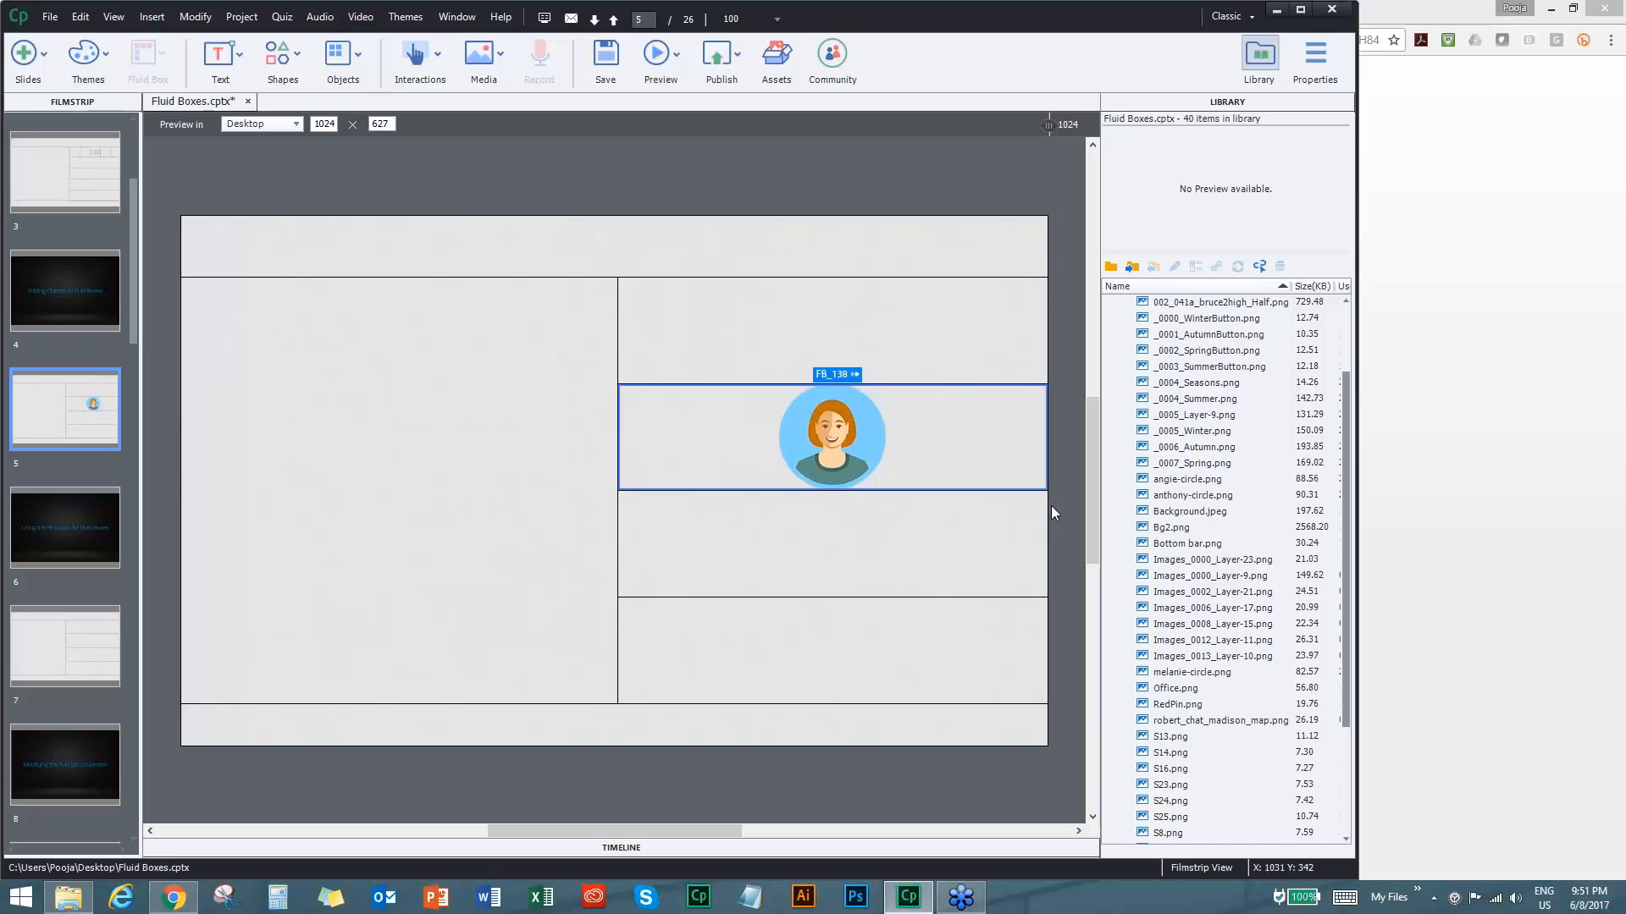
click(1045, 505)
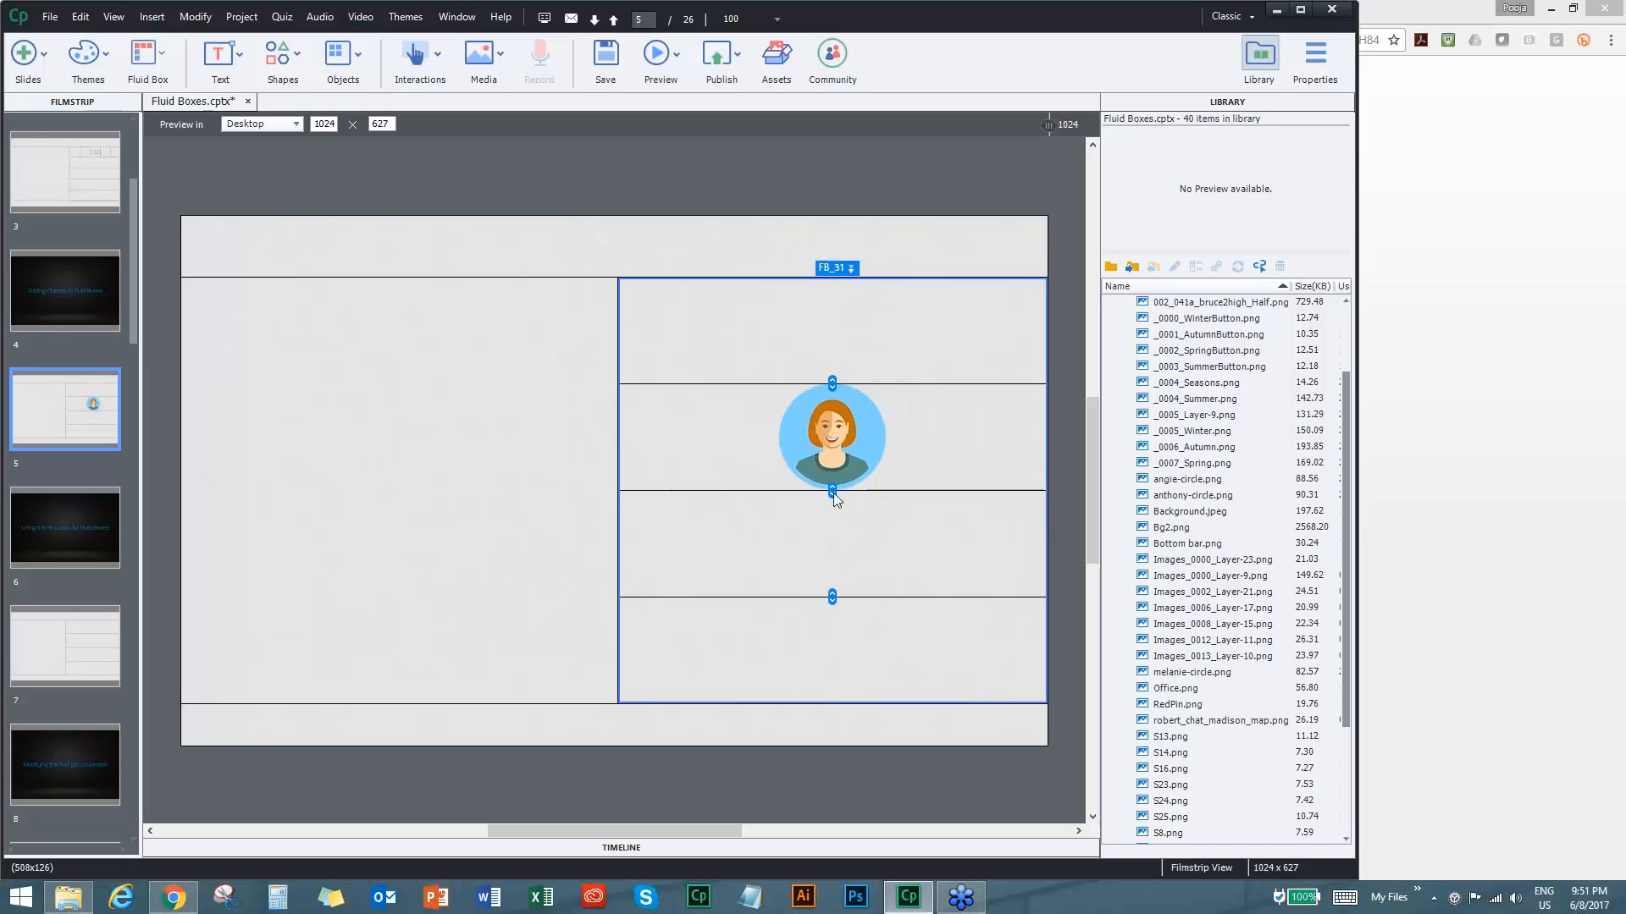
mouse_move(831, 493)
mouse_down()
mouse_move(832, 554)
mouse_move(837, 489)
mouse_up()
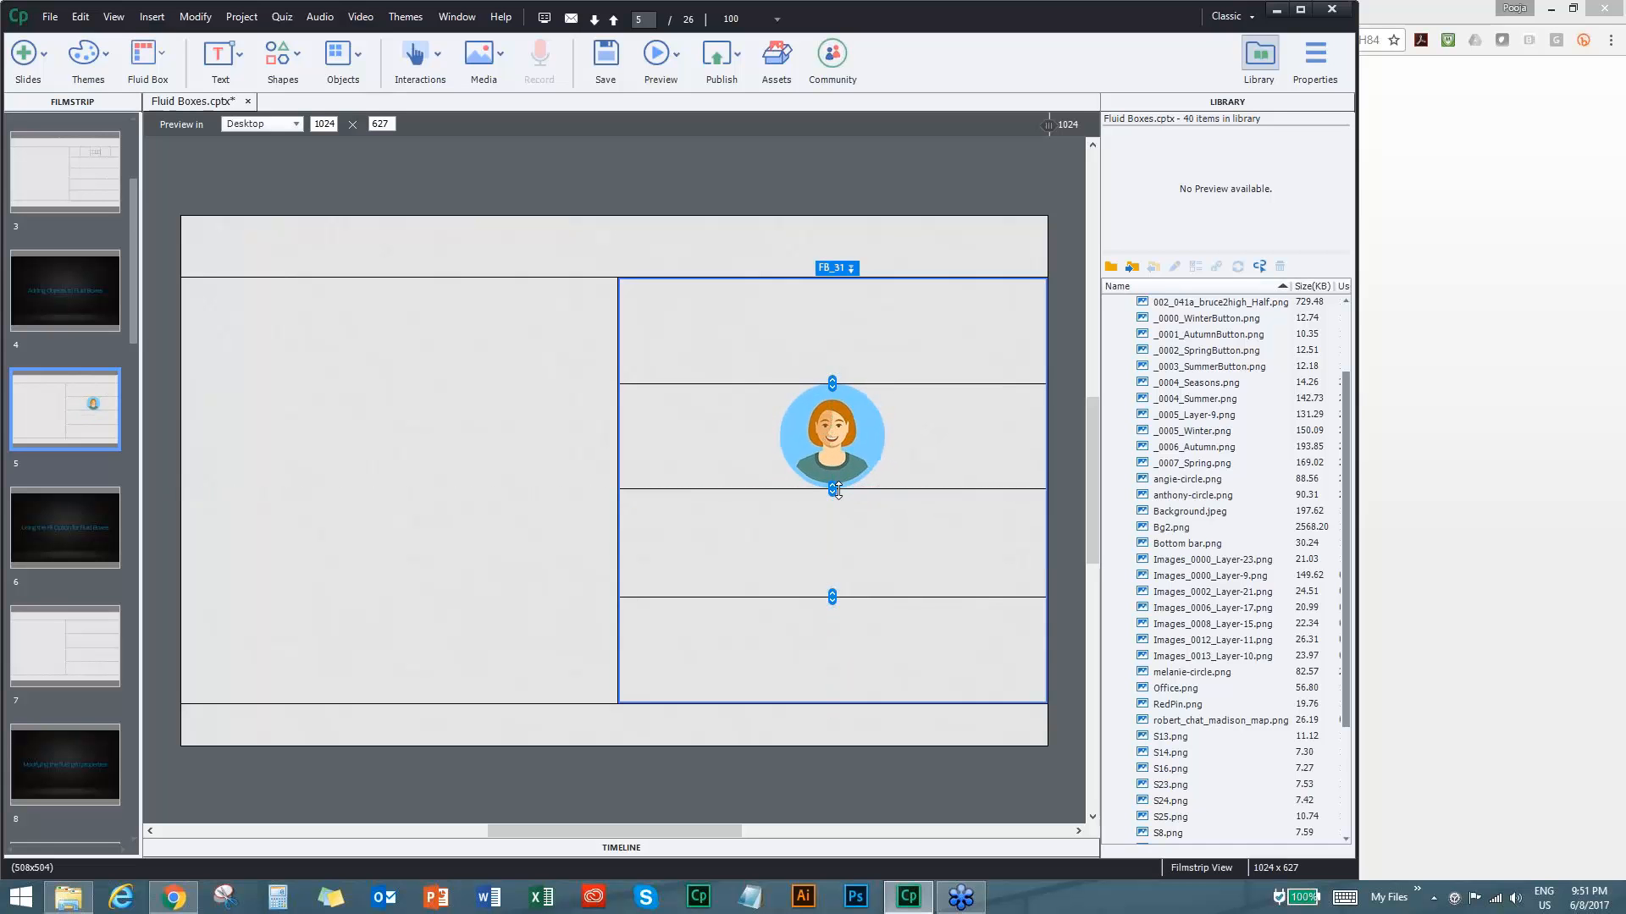
Add Images_0002_Layer-21.png beside the first avatar in the second fluid box of the right-hand column.
click(1176, 577)
drag(1182, 595, 744, 378)
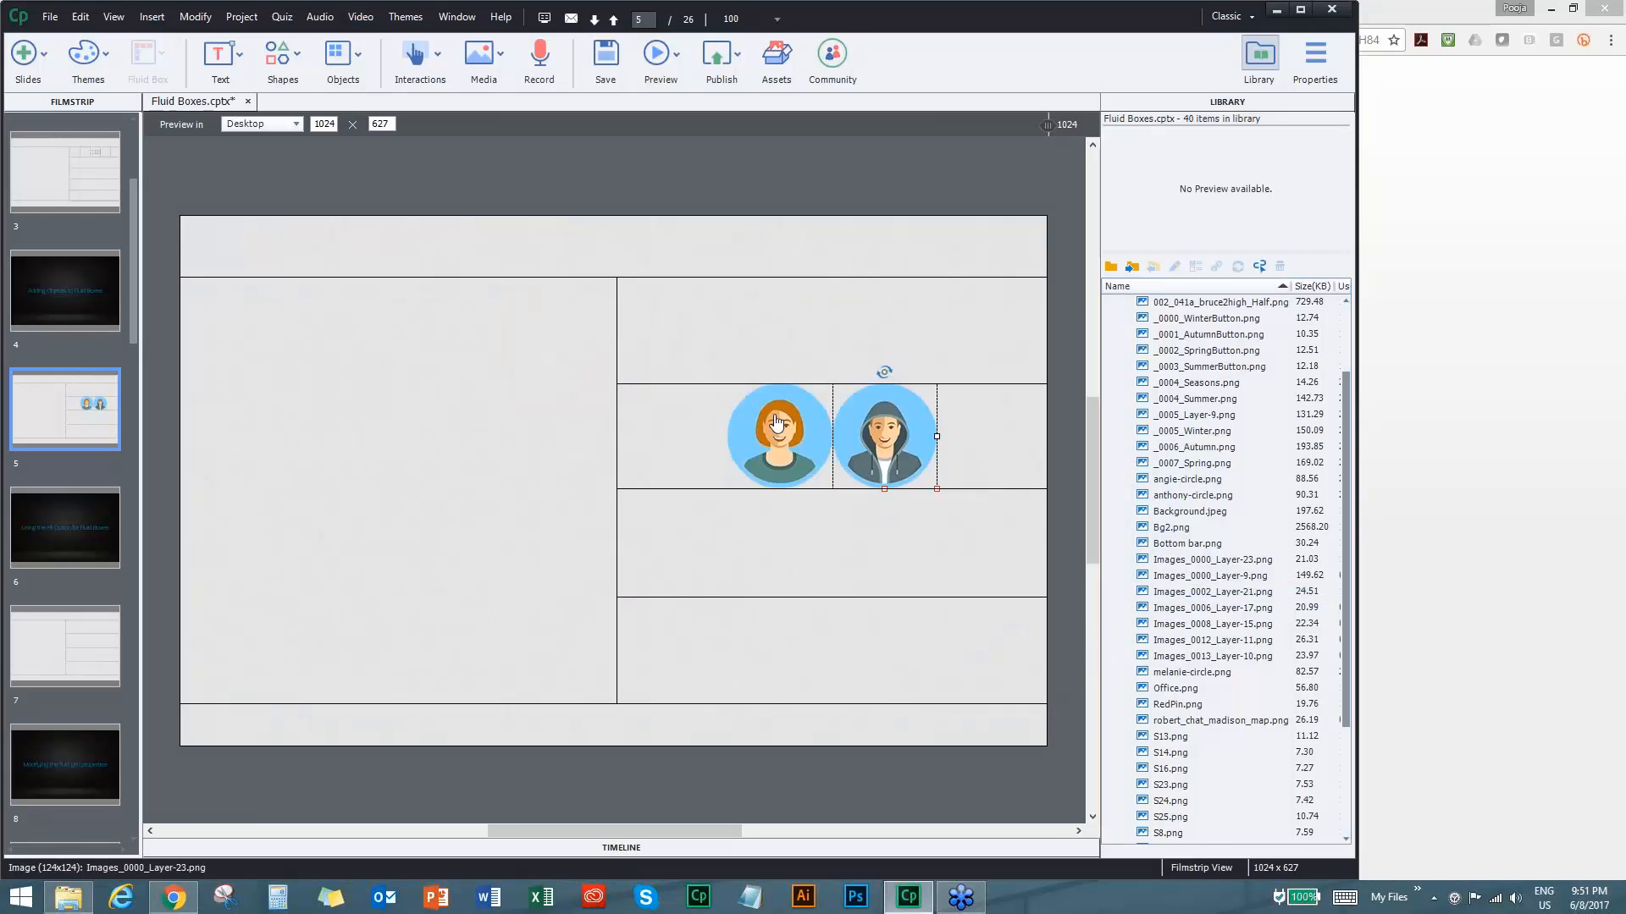
click(989, 473)
Place Images_0012_Layer-11.png in the large left-hand fluid box and try to reposition the image inside it.
click(505, 400)
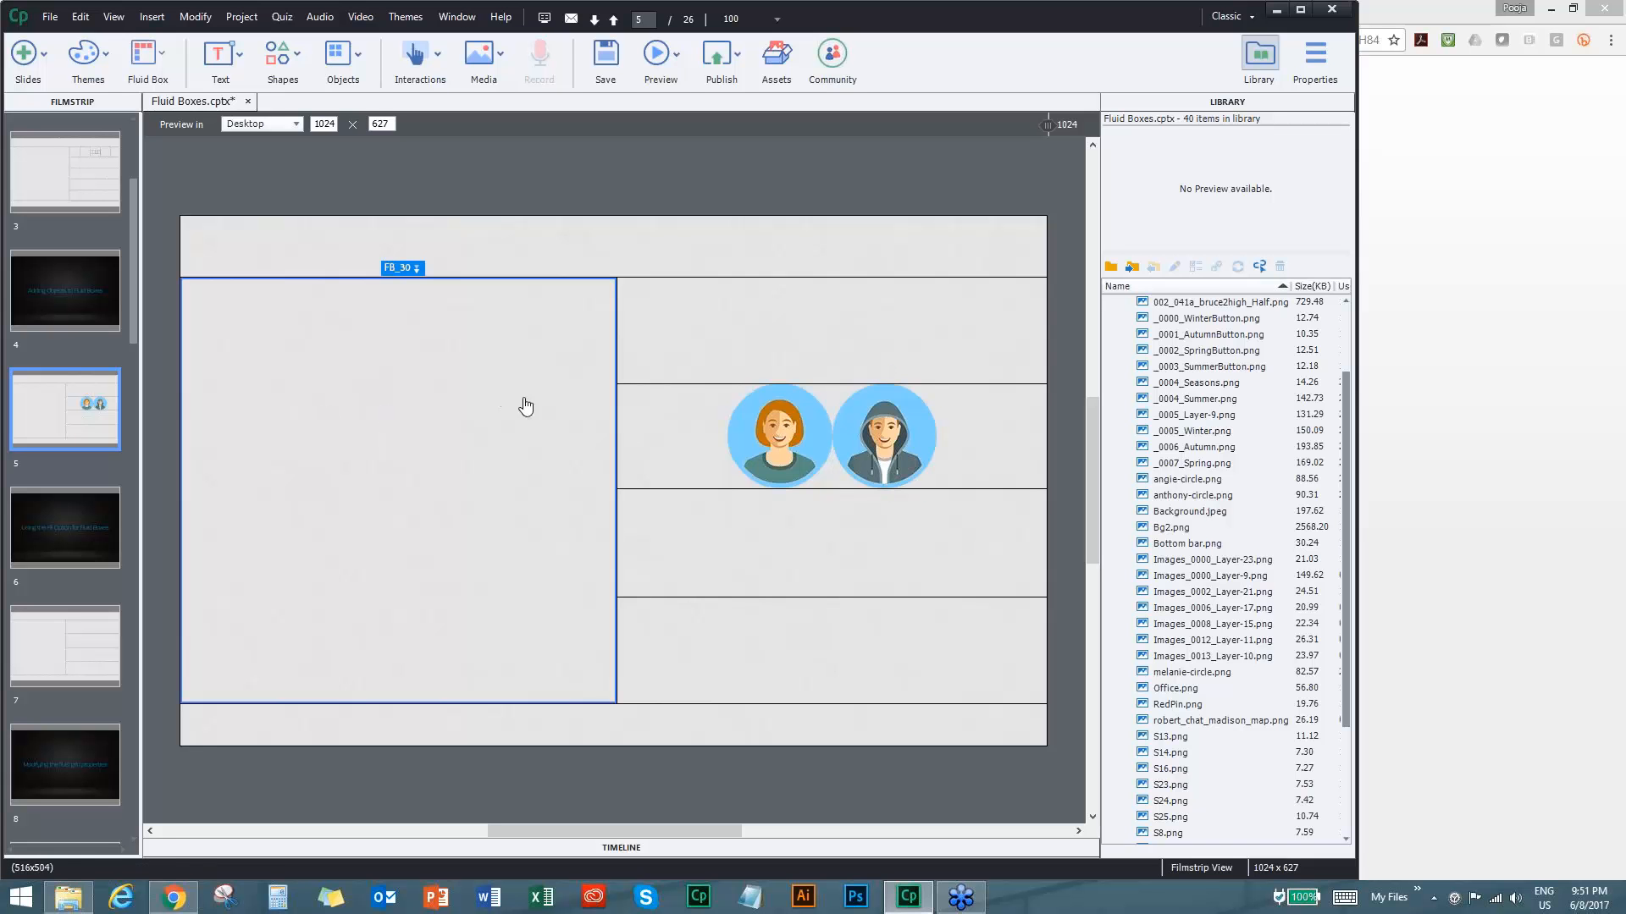
click(1189, 690)
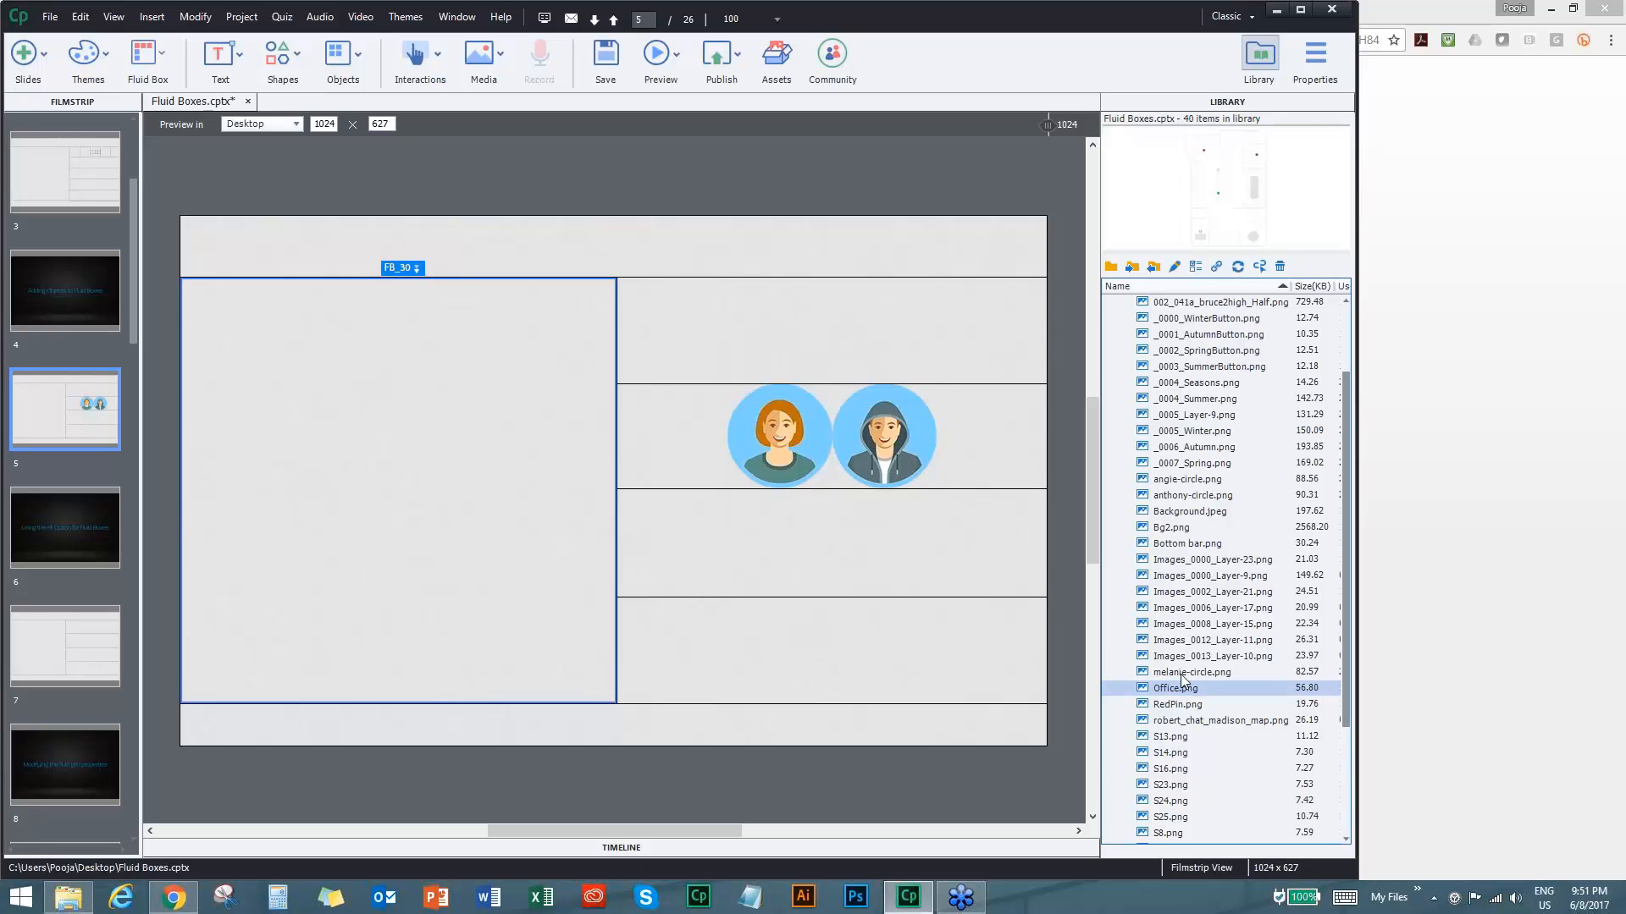
click(1185, 674)
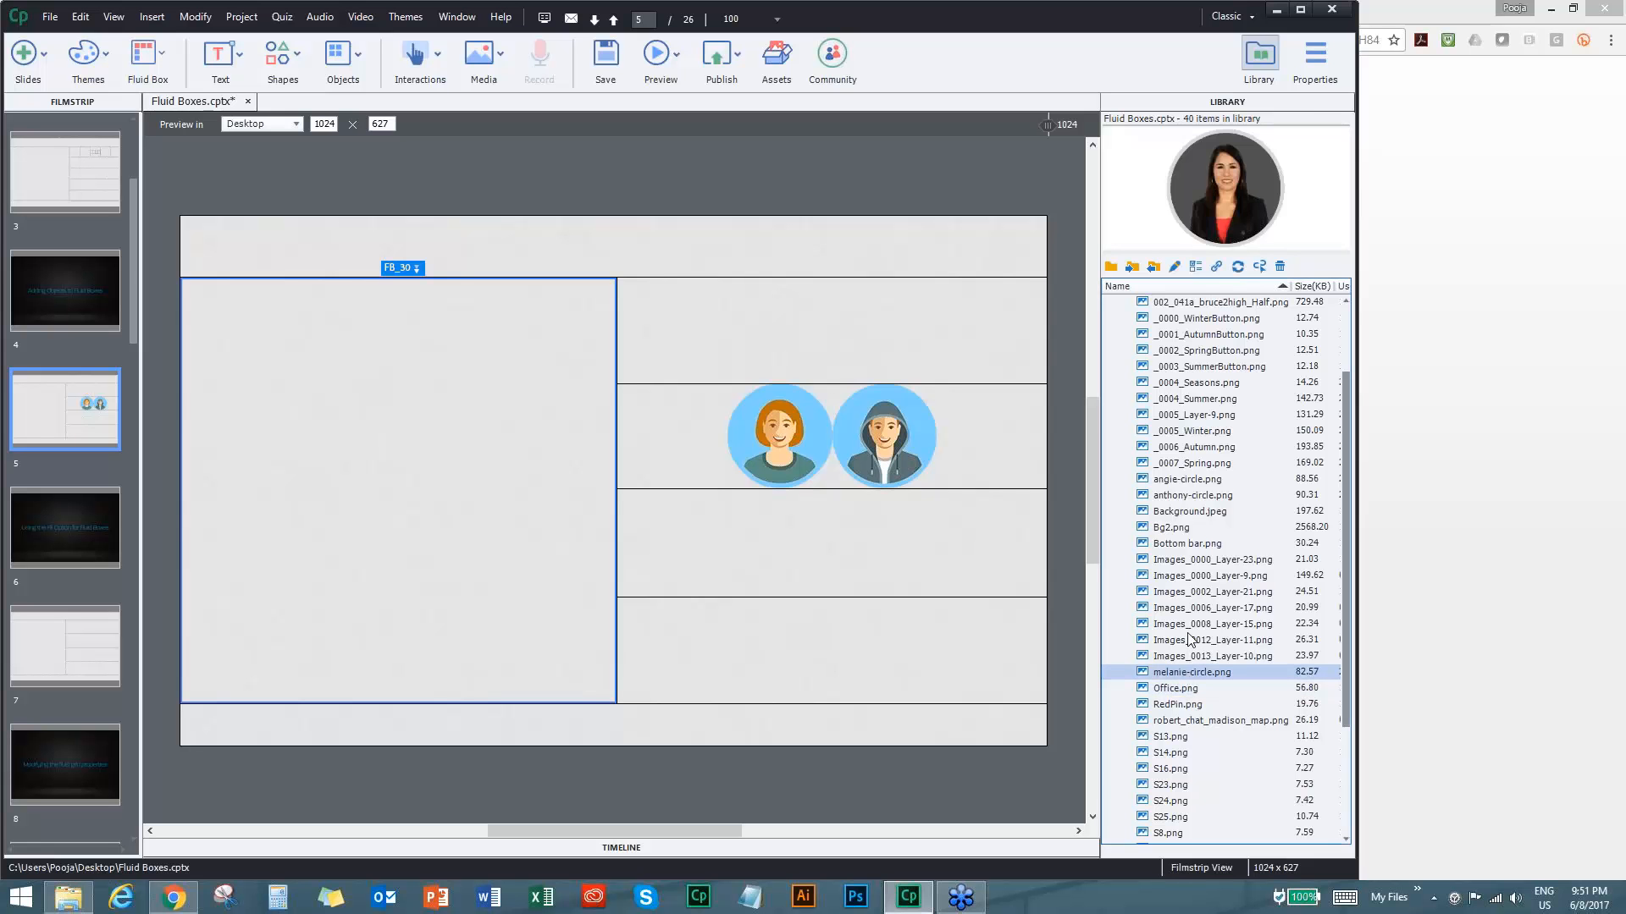
click(1190, 641)
drag(1156, 637, 657, 304)
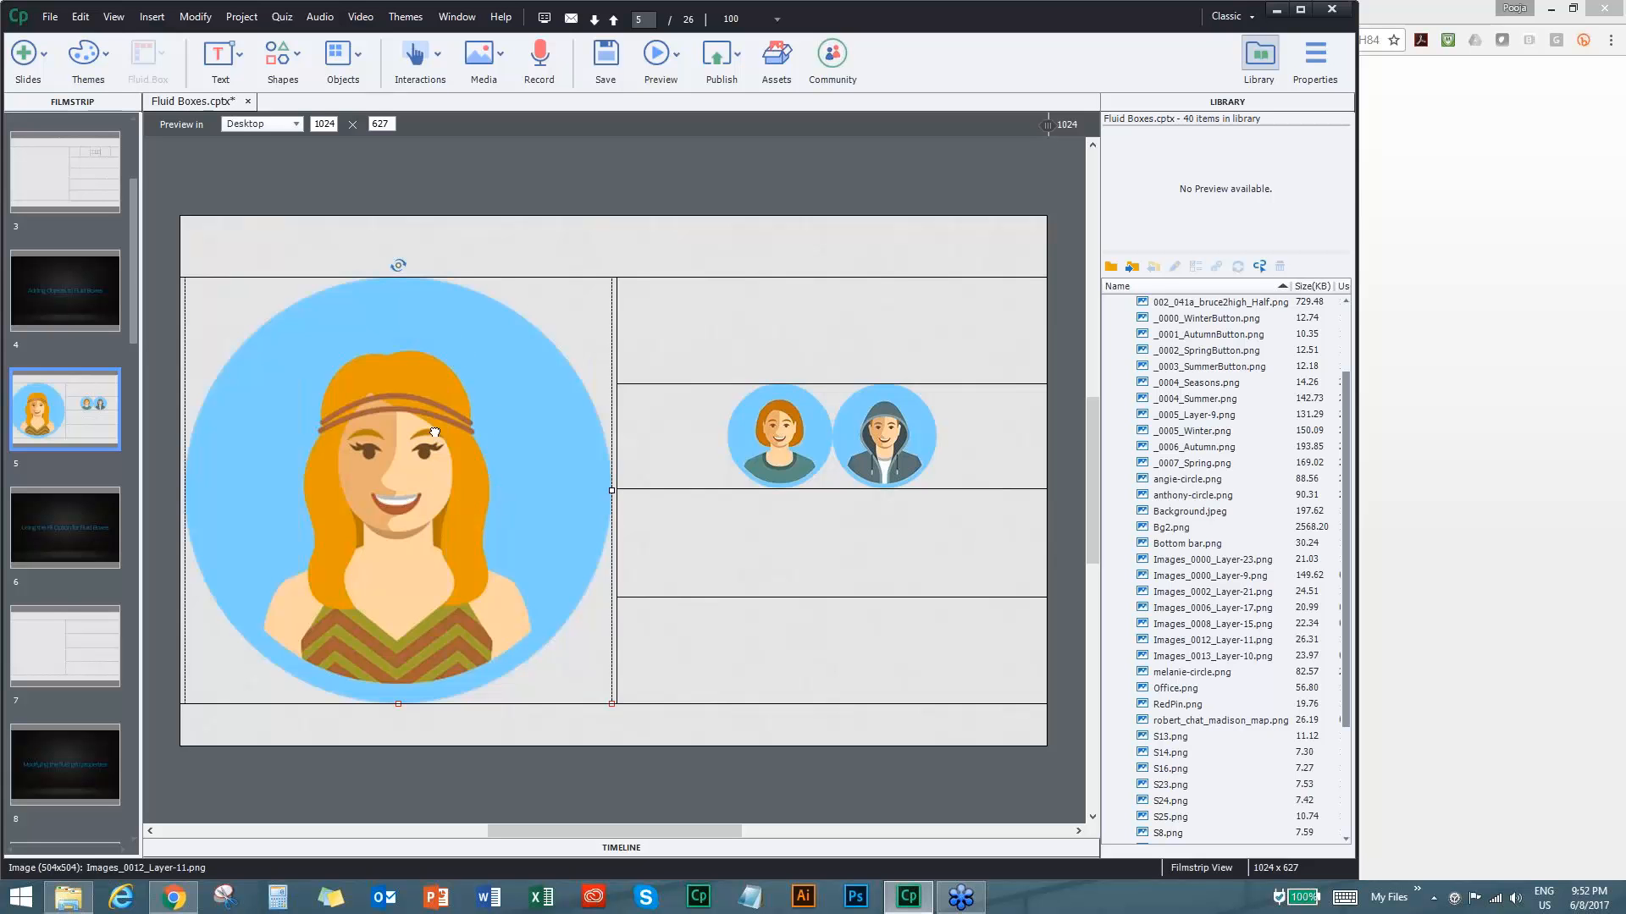
drag(437, 430, 447, 426)
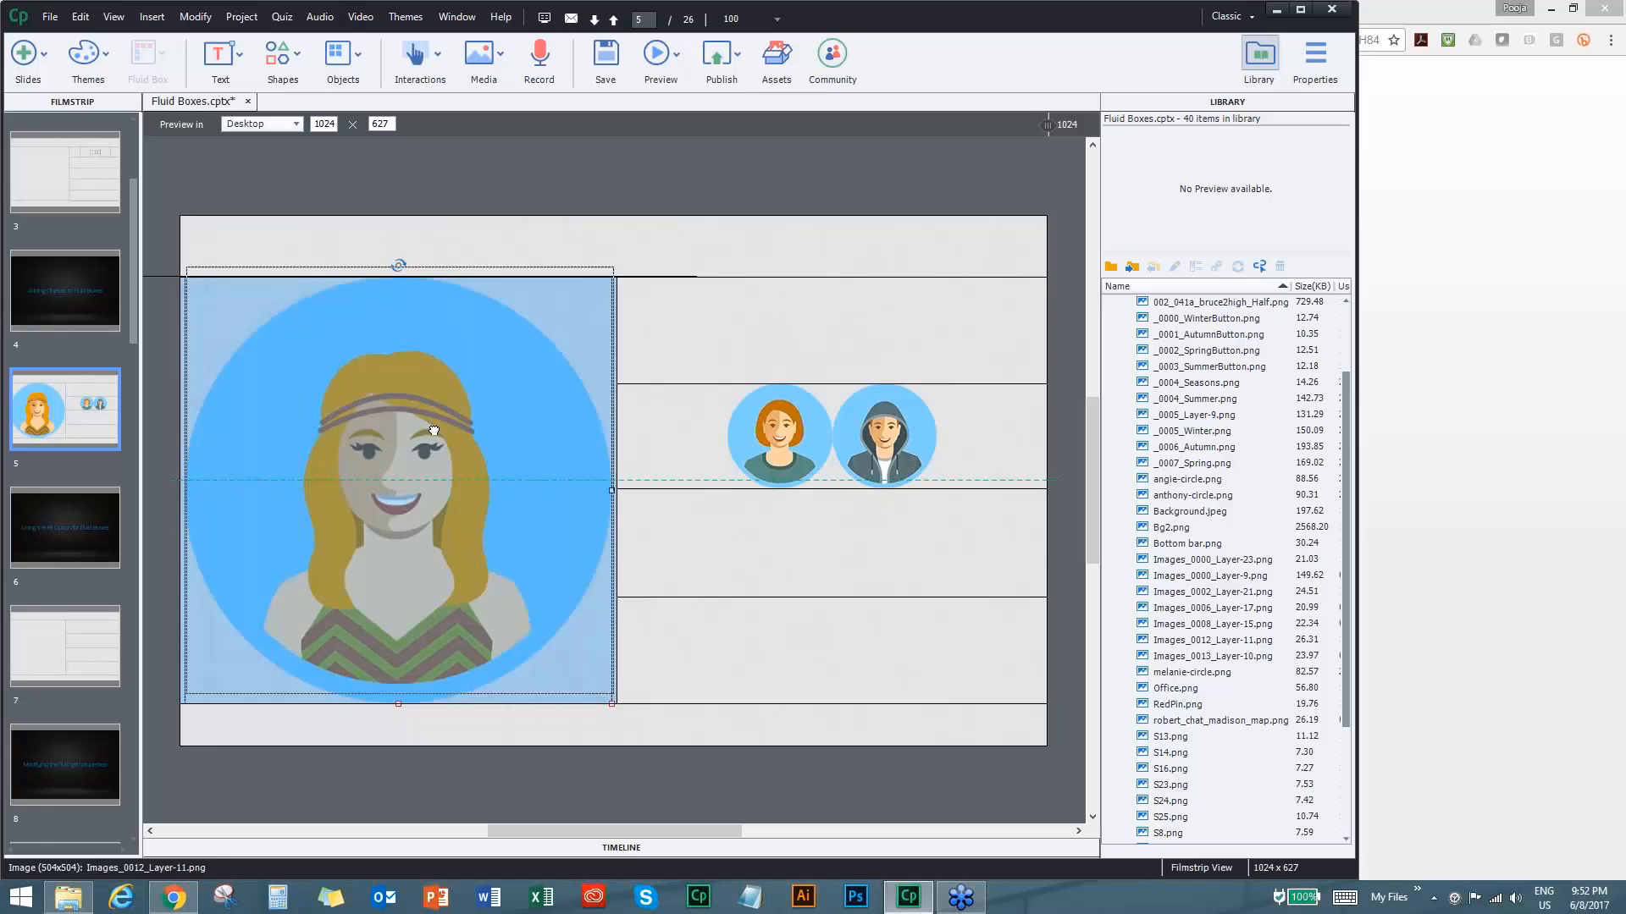
drag(447, 426, 447, 426)
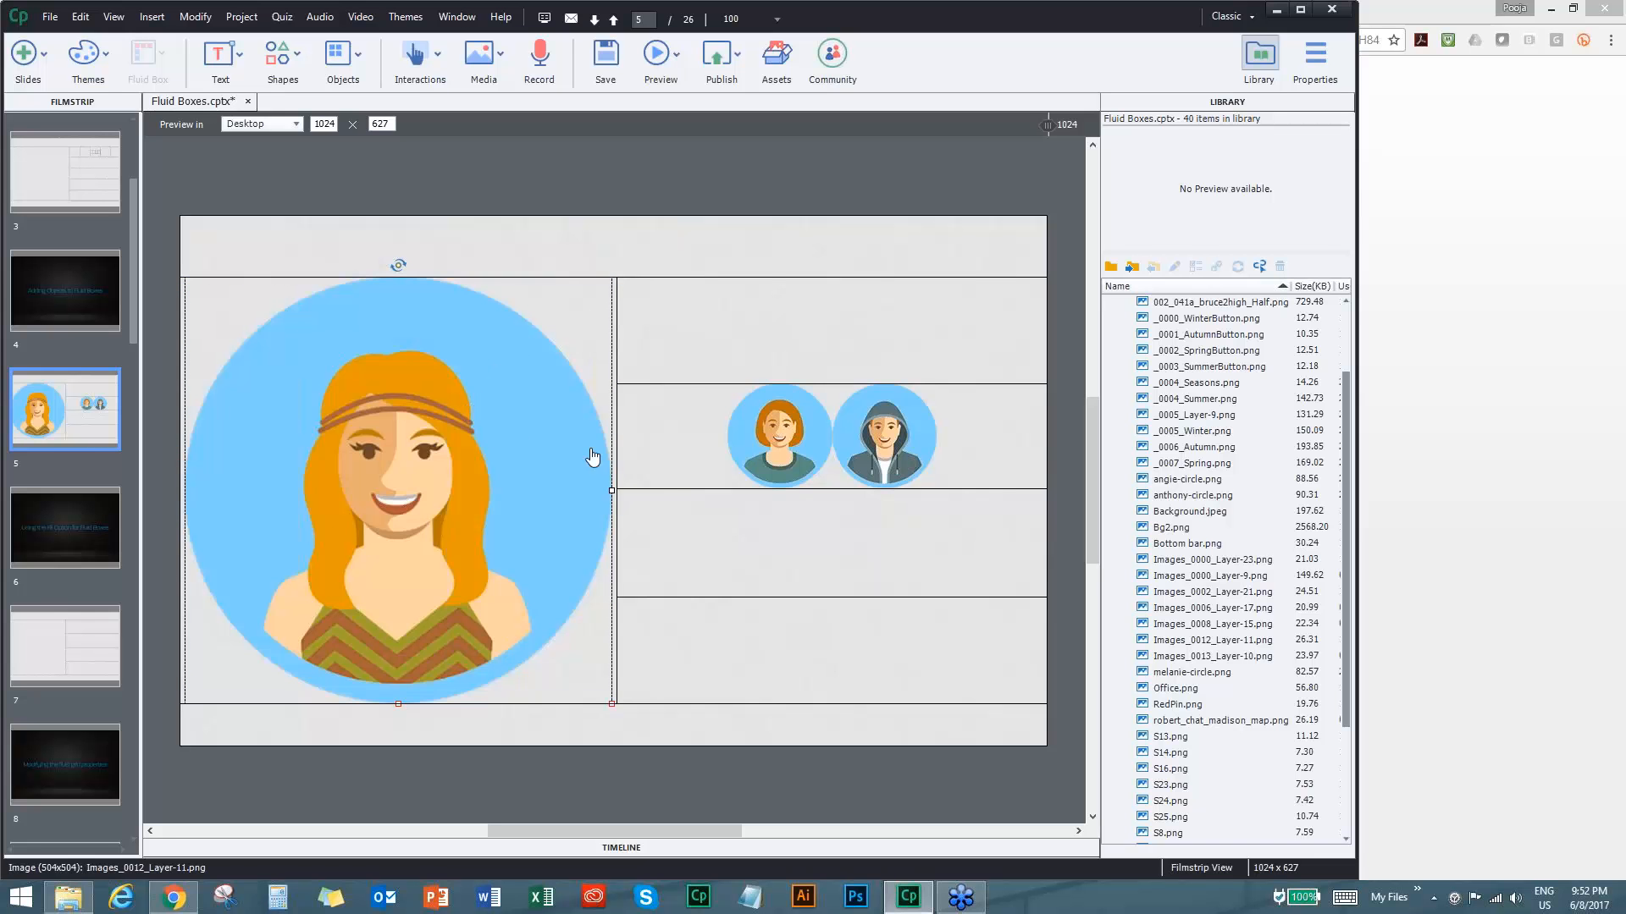
Move the large left-hand avatar into the right-hand column's second fluid box and add Images_0006_Layer-17.png from the library as the fourth avatar there.
drag(400, 461, 953, 424)
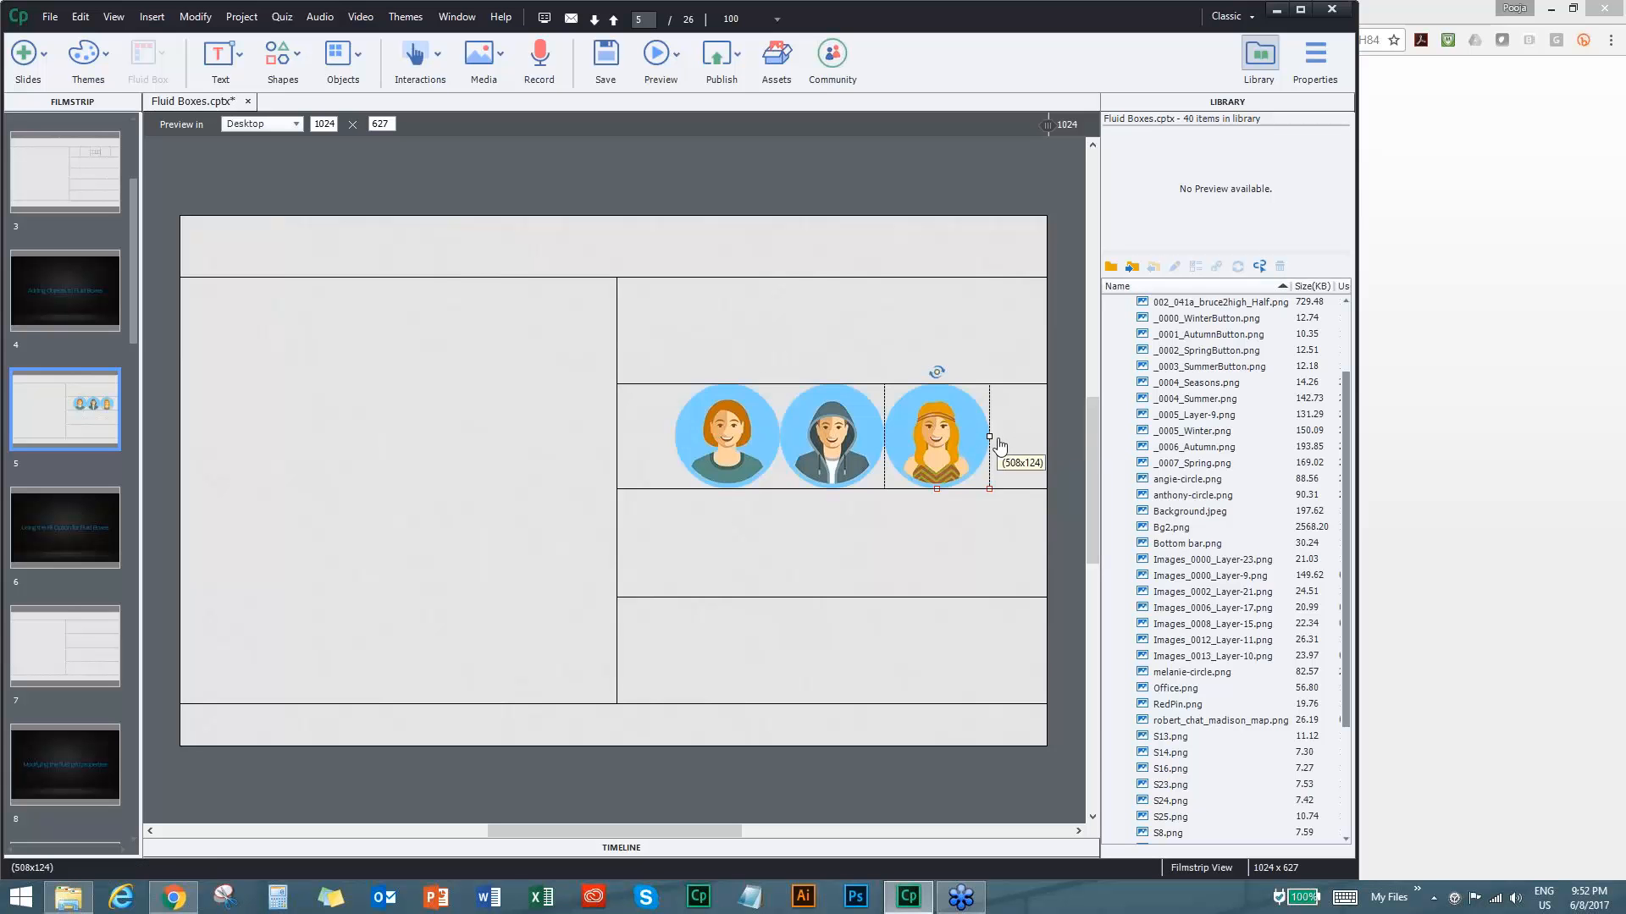
drag(1200, 615, 978, 483)
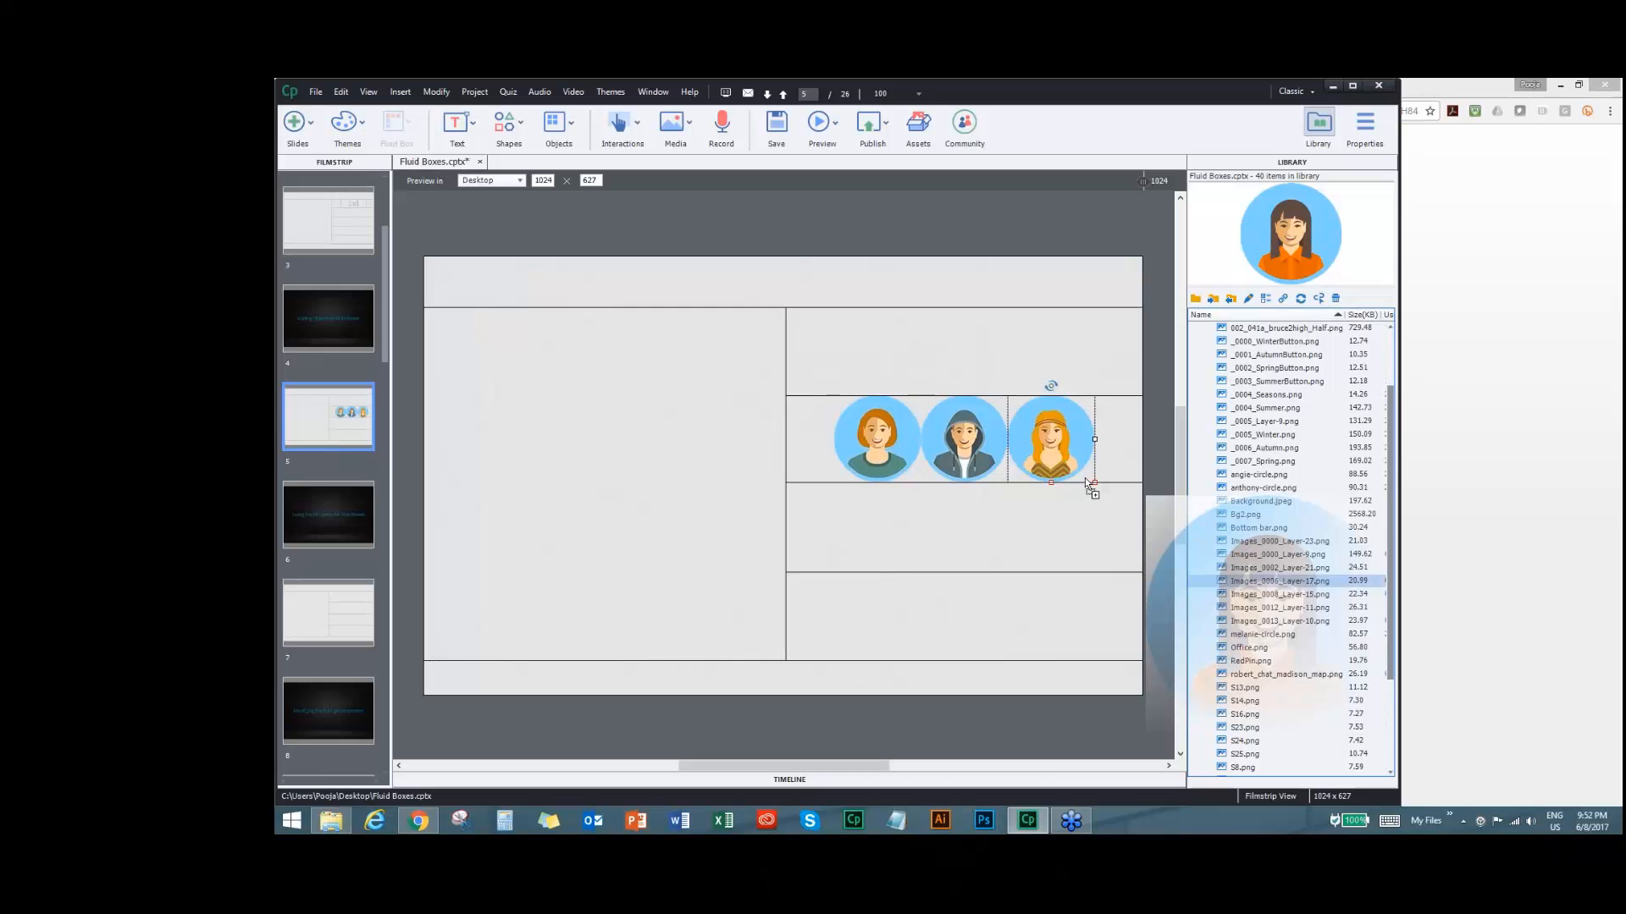
drag(1085, 478, 1008, 457)
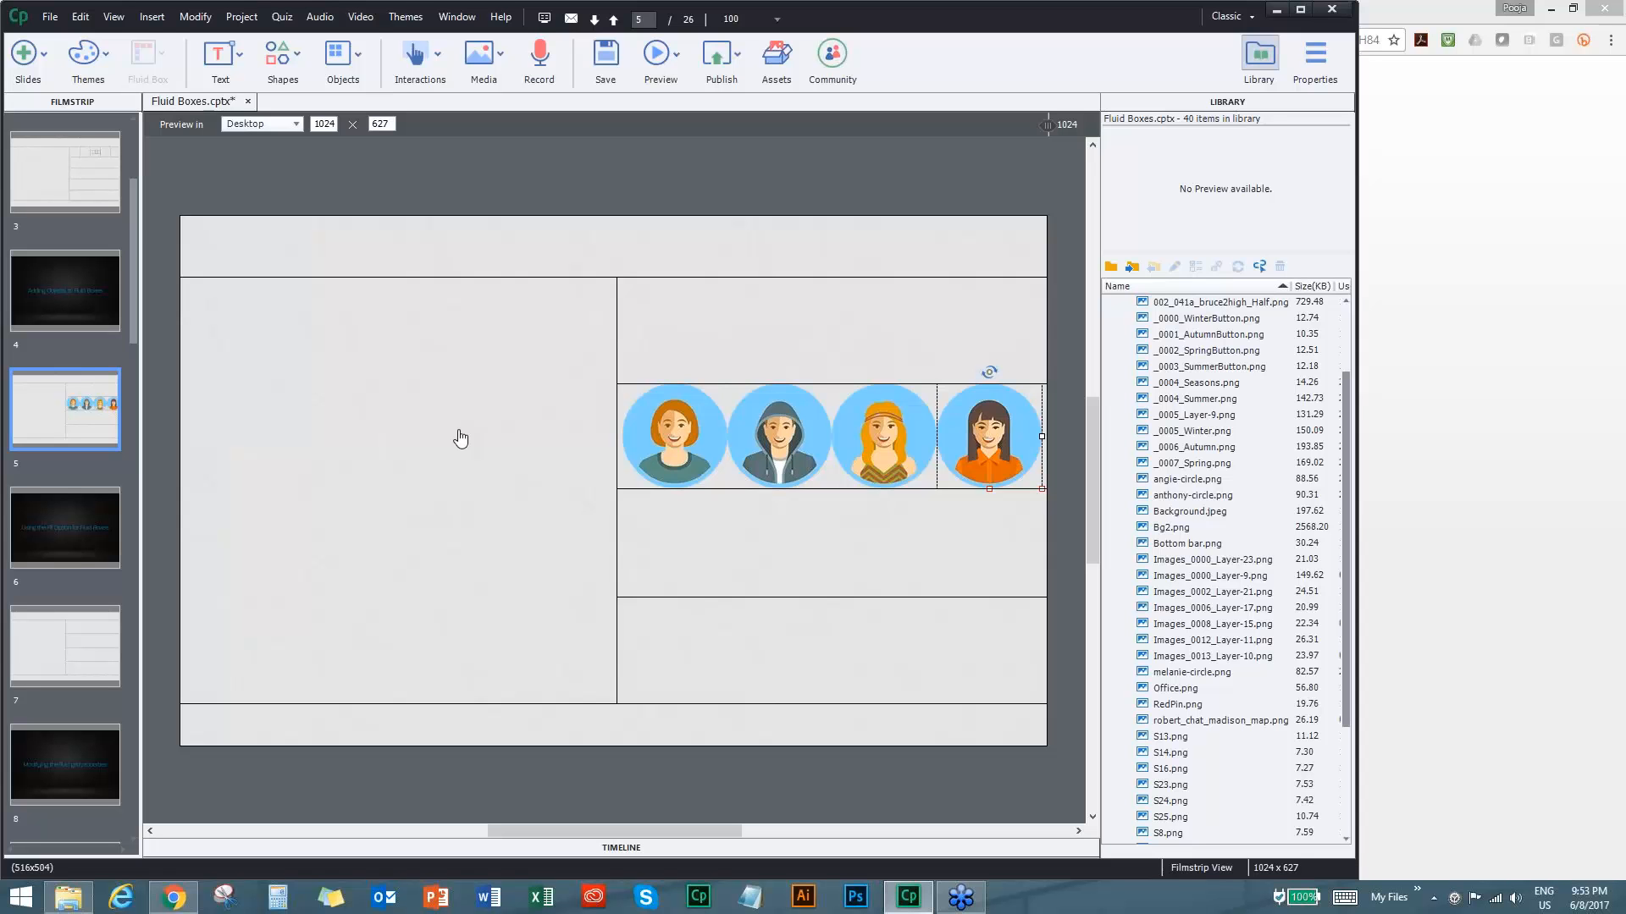
Inspect the properties of the avatar images in the right-hand column's second fluid box.
click(810, 486)
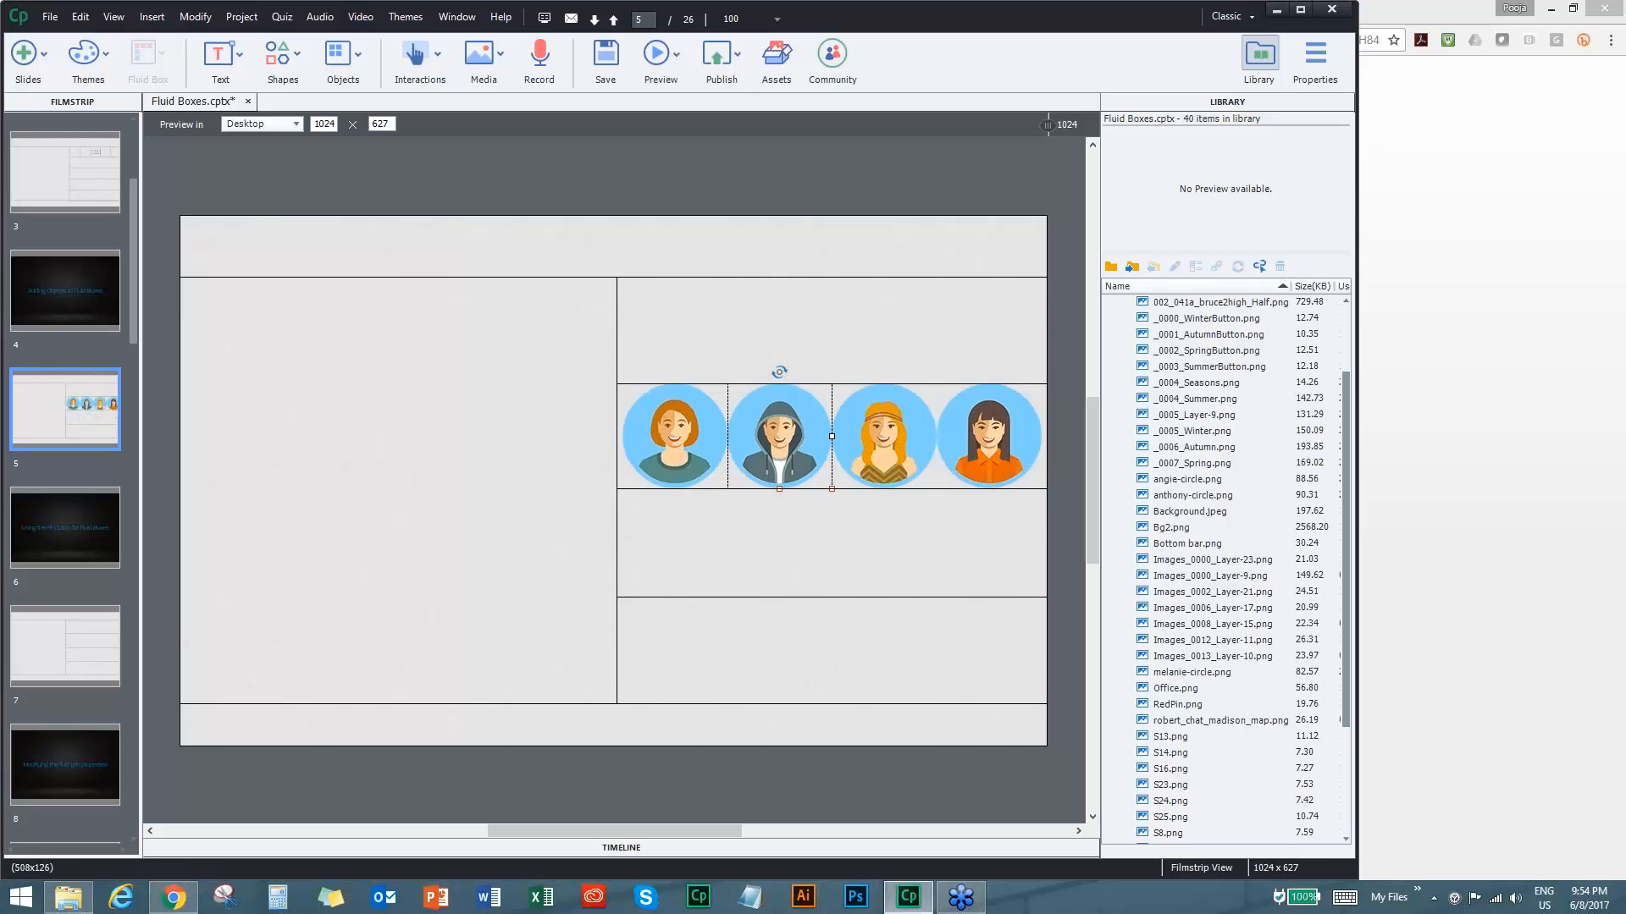
click(1314, 66)
click(684, 439)
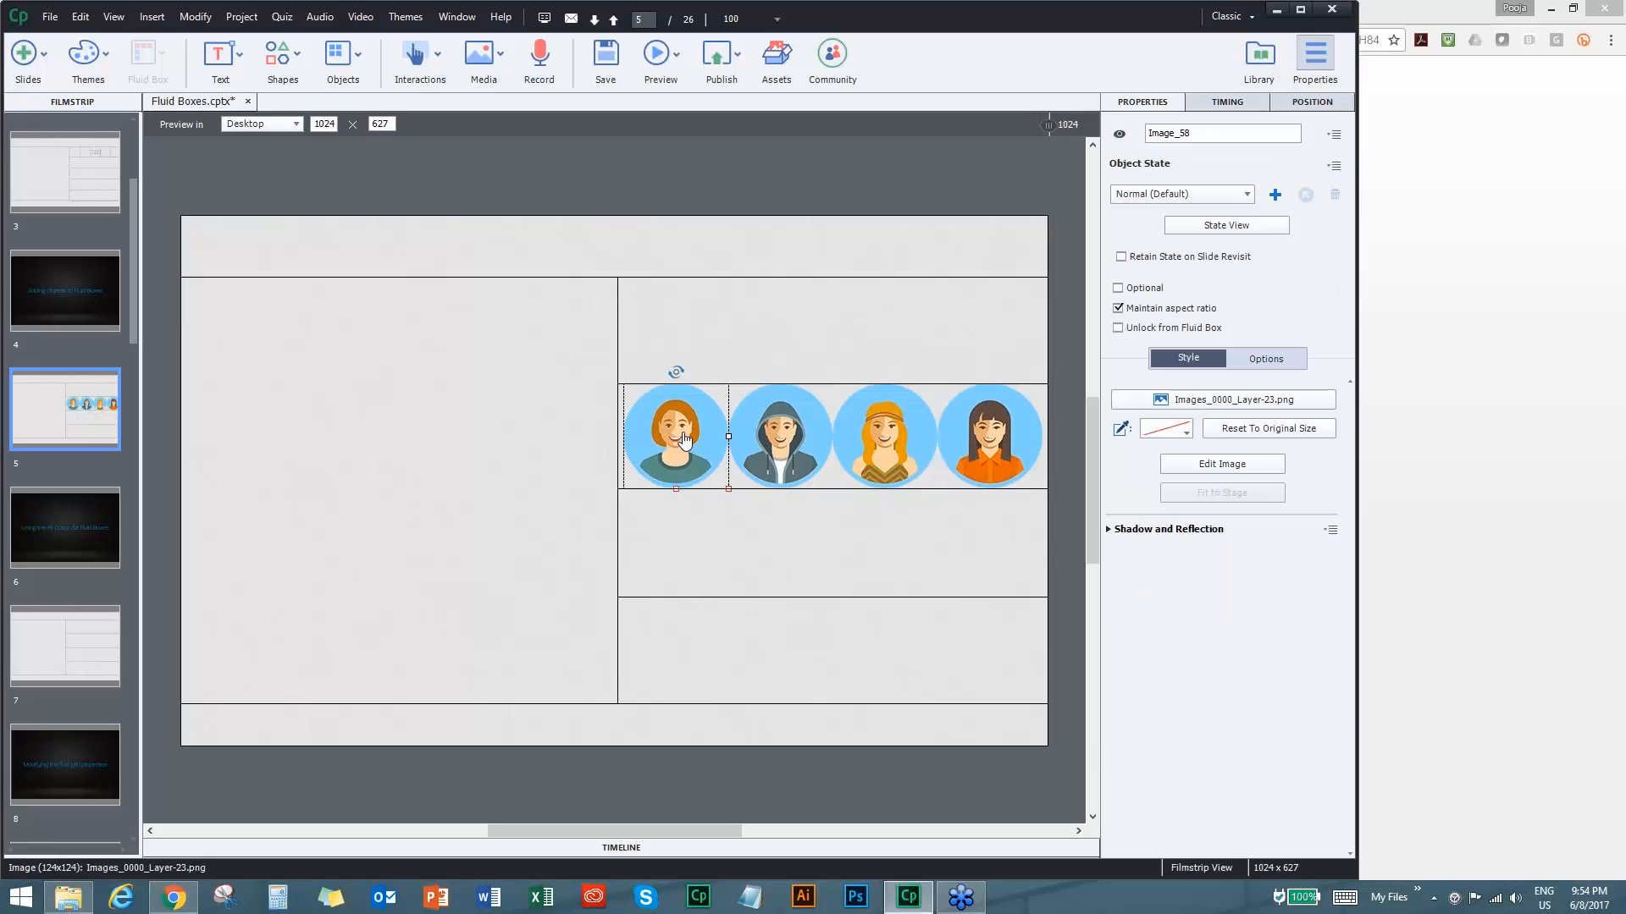
click(788, 441)
key(Tab)
key(Tab)
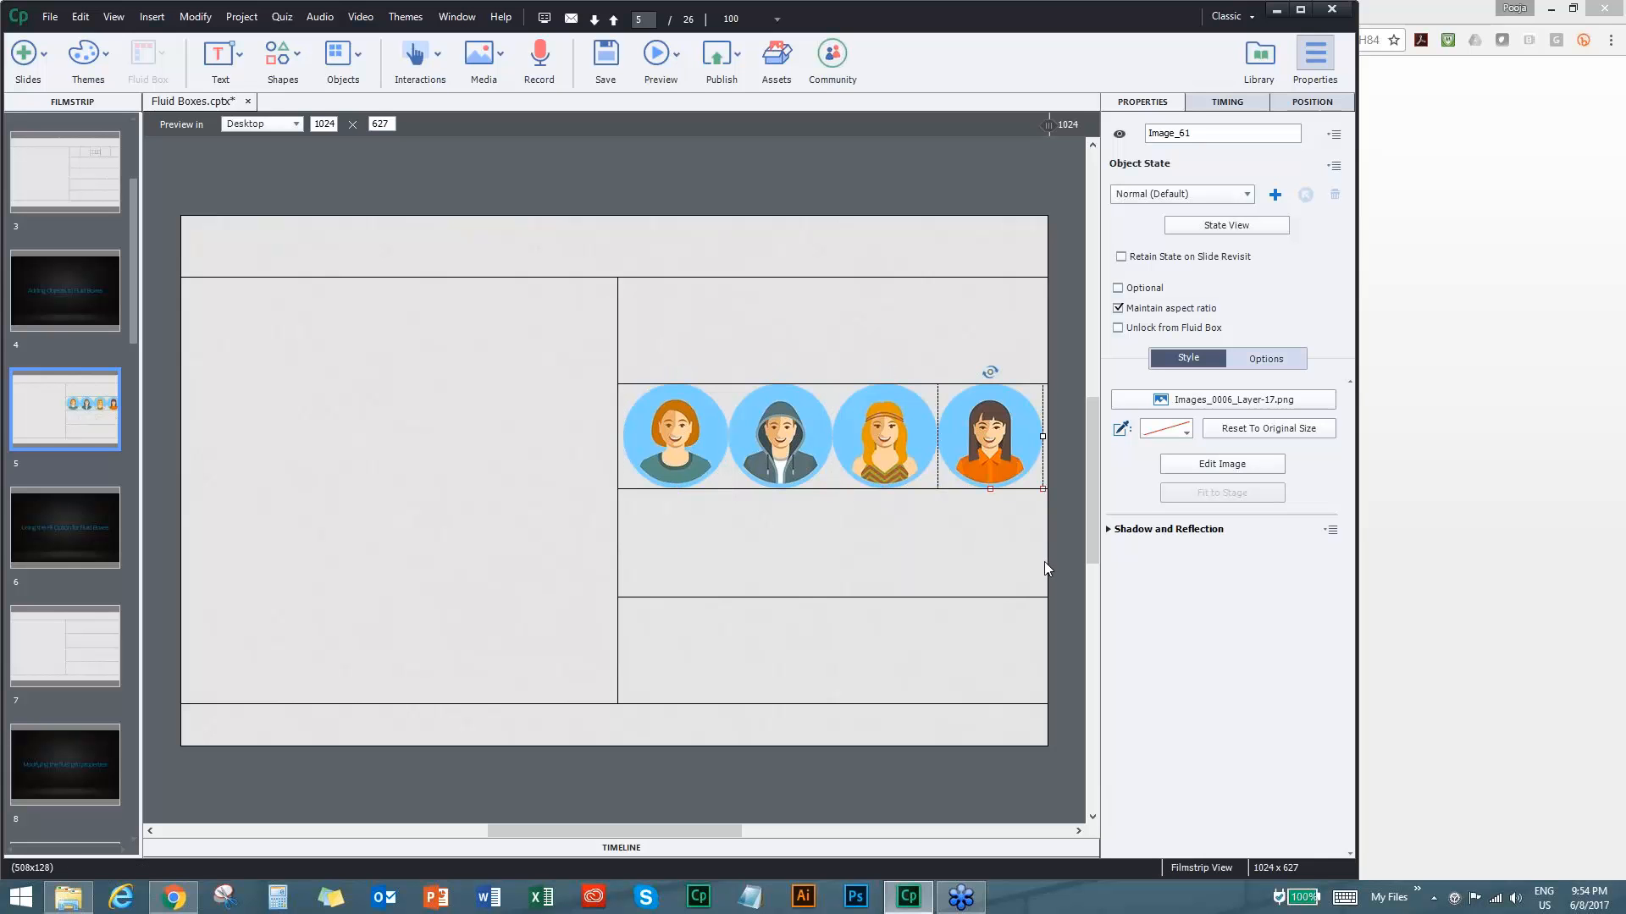
Select the right-hand column's parent fluid box and move the divider beneath the row of avatars slightly down.
click(1048, 568)
click(1047, 618)
mouse_move(832, 510)
mouse_down()
mouse_move(834, 581)
mouse_move(840, 501)
mouse_up()
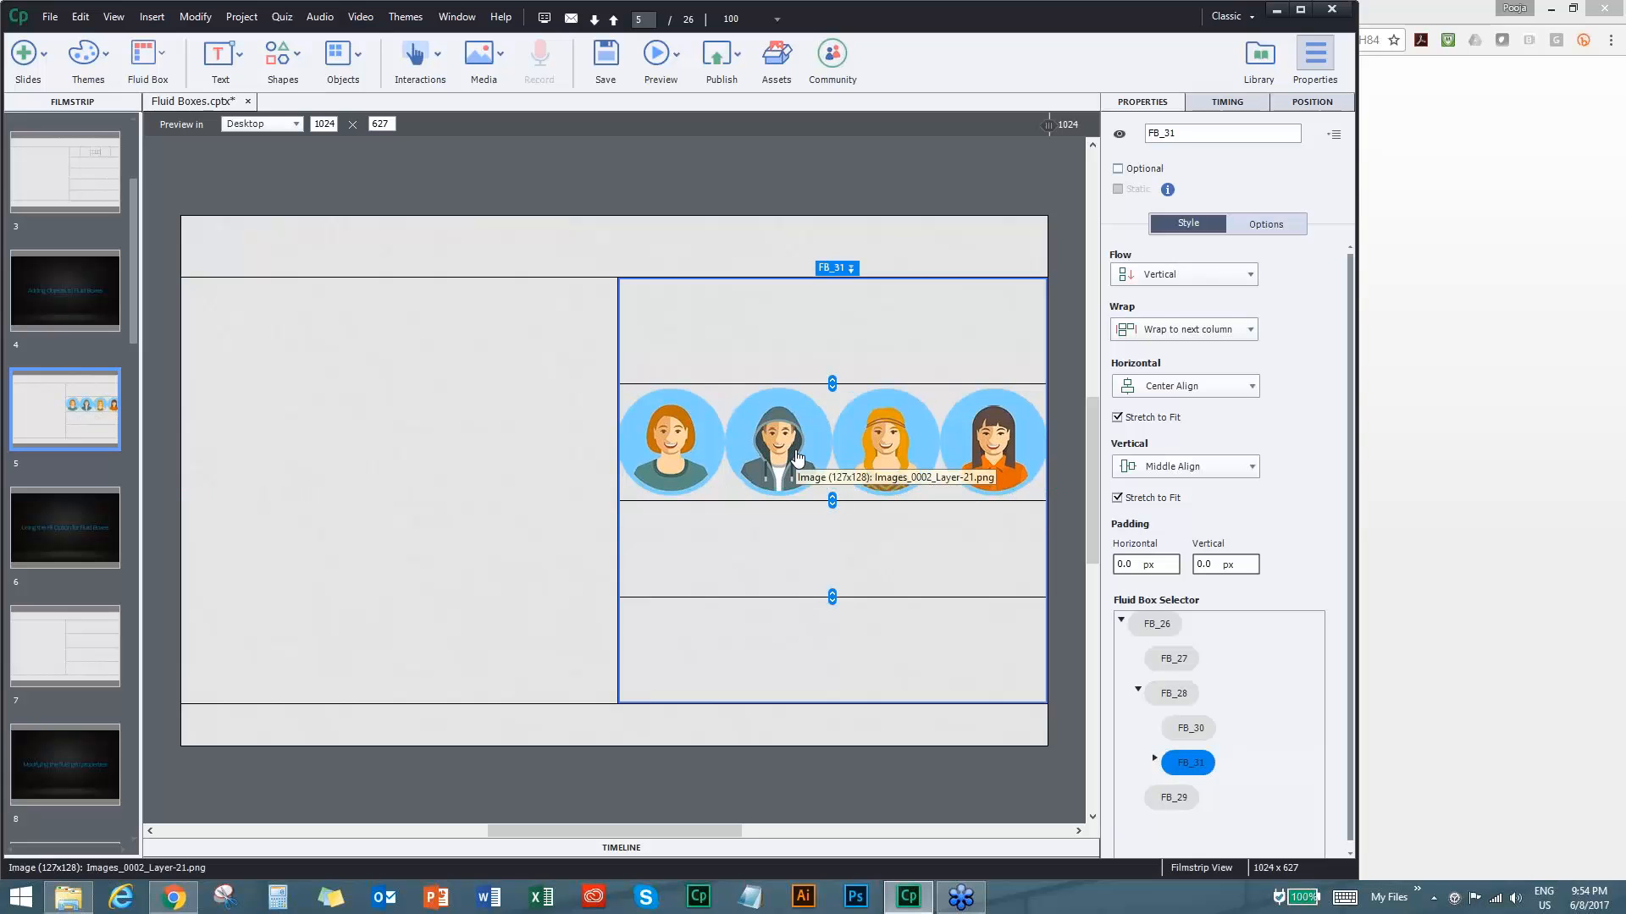
Move Images_0000_Layer-23.png into the right-hand column's third fluid box and switch its Maintain aspect ratio option off and back on.
click(686, 446)
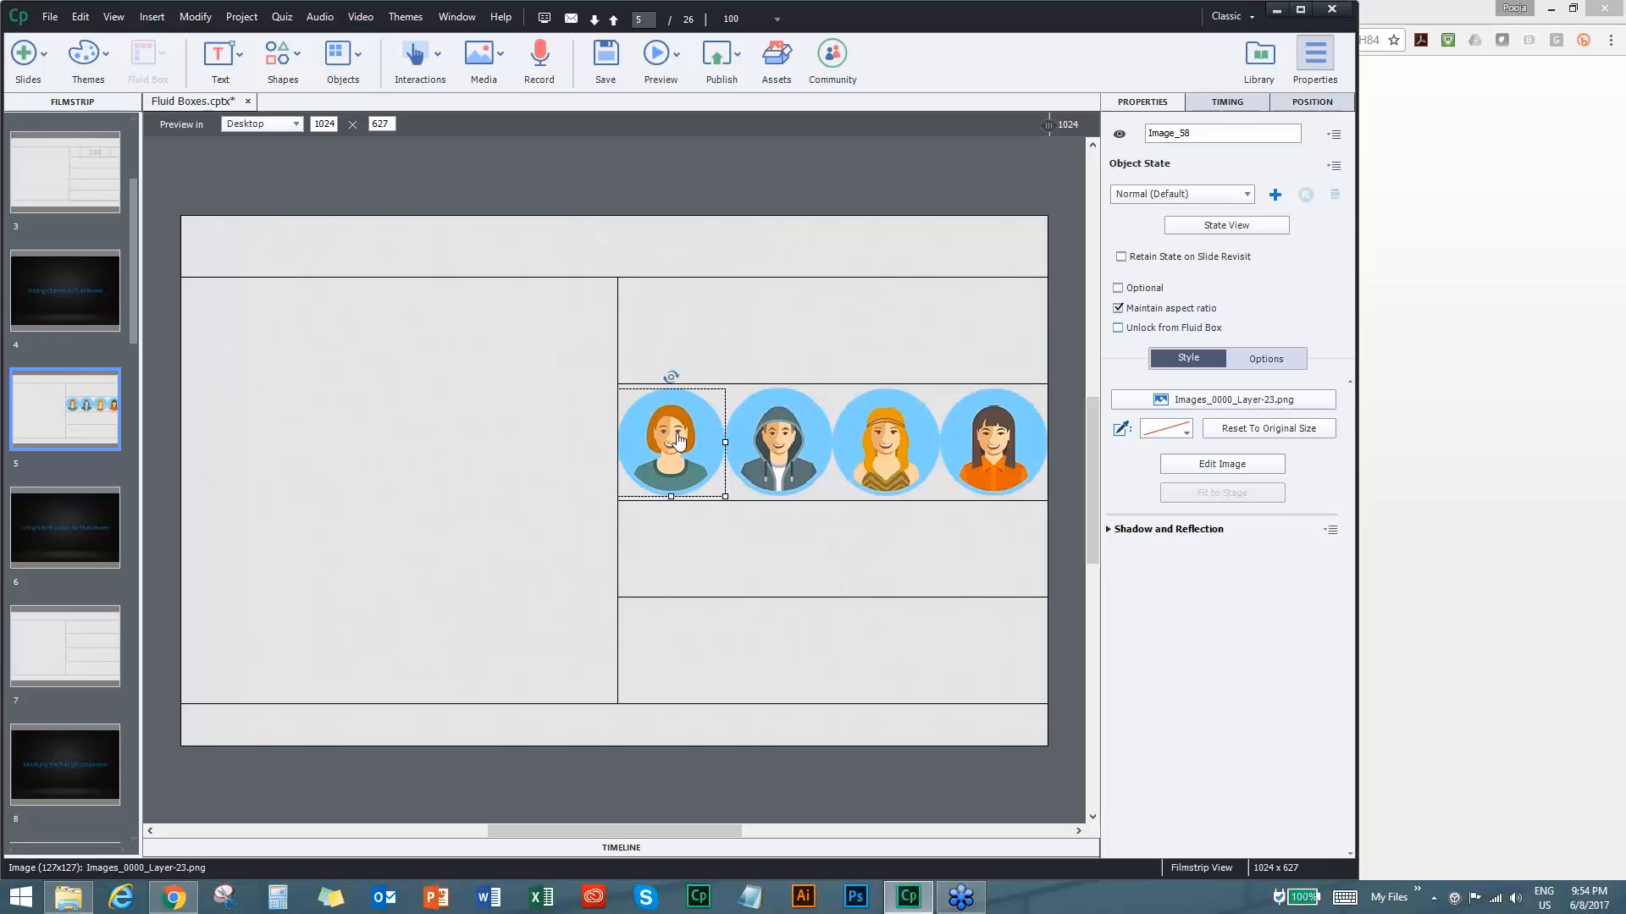
drag(686, 447, 849, 550)
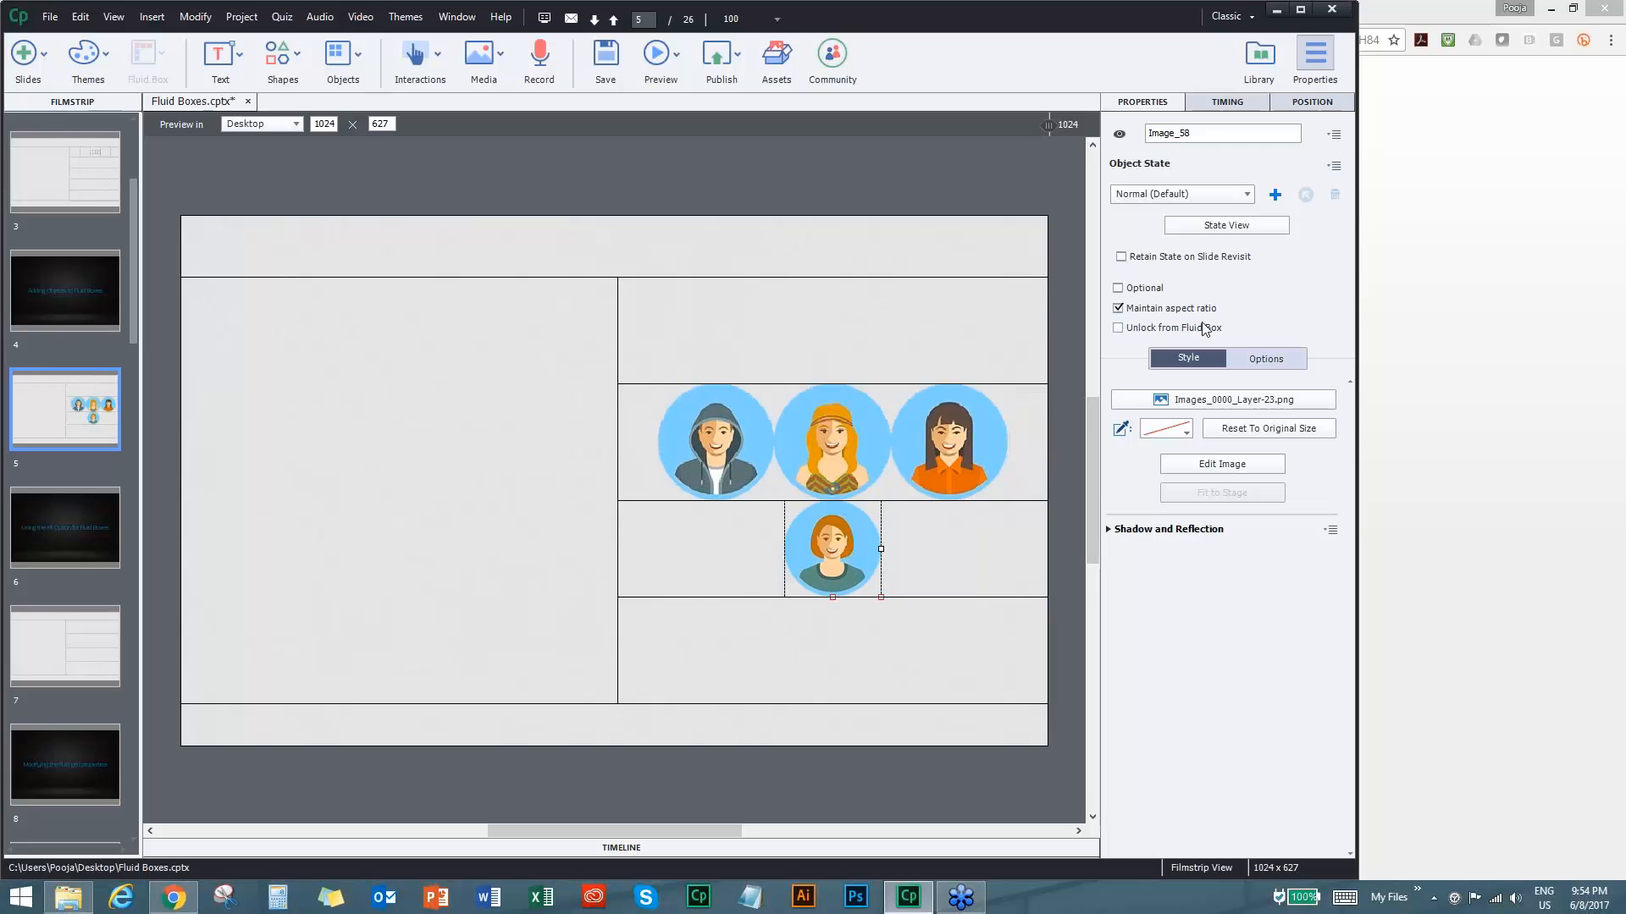
click(1118, 308)
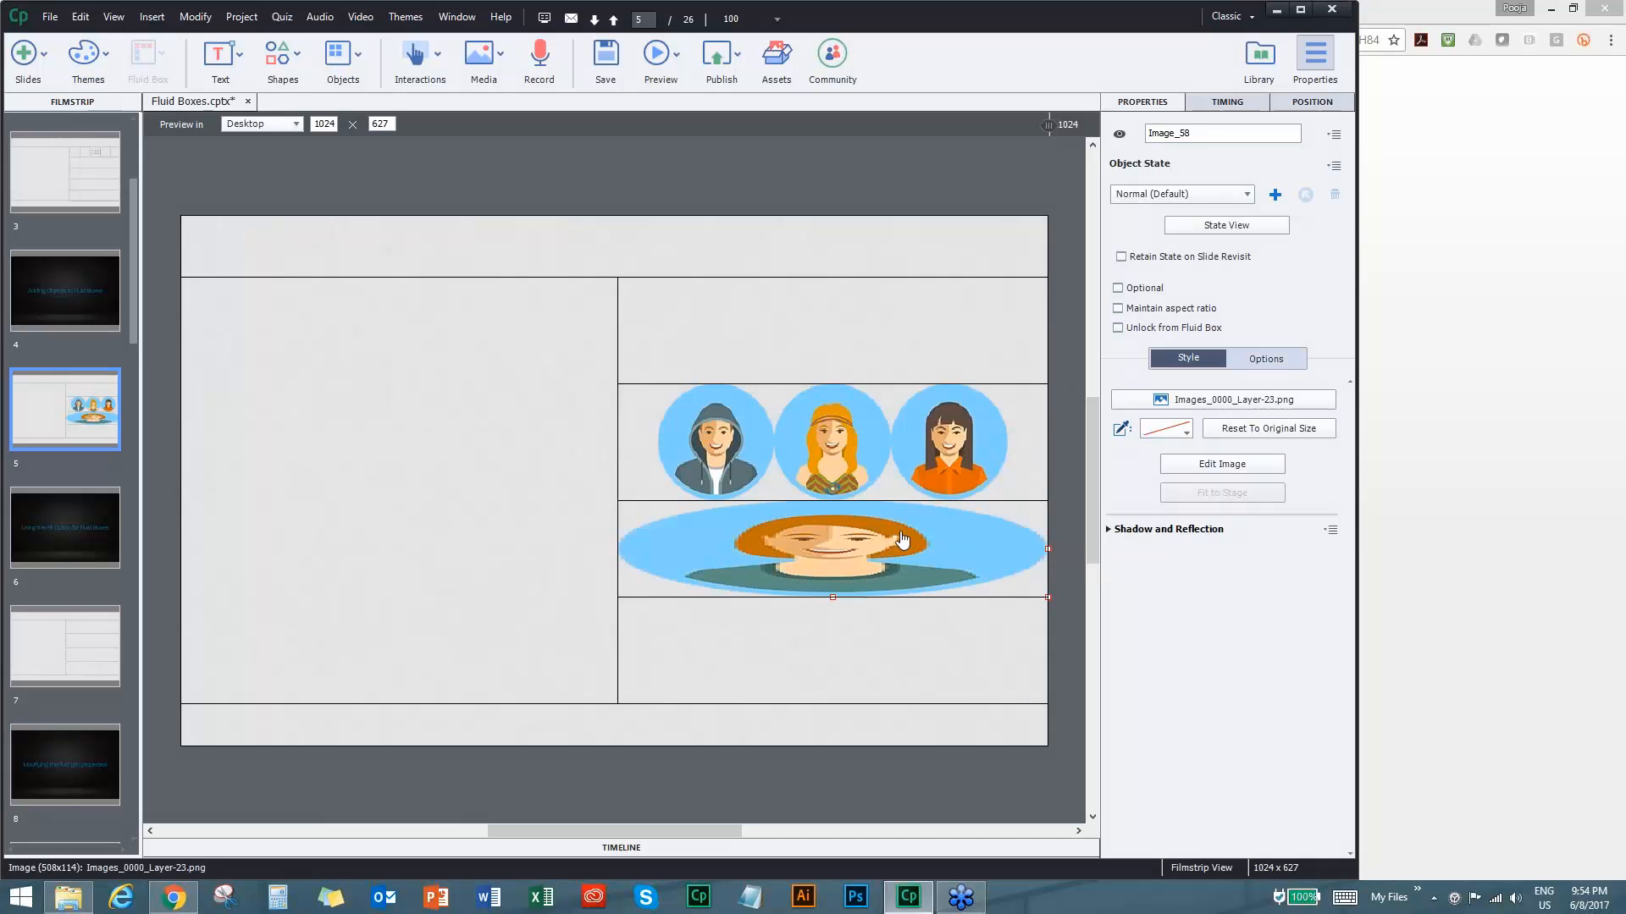
click(1117, 309)
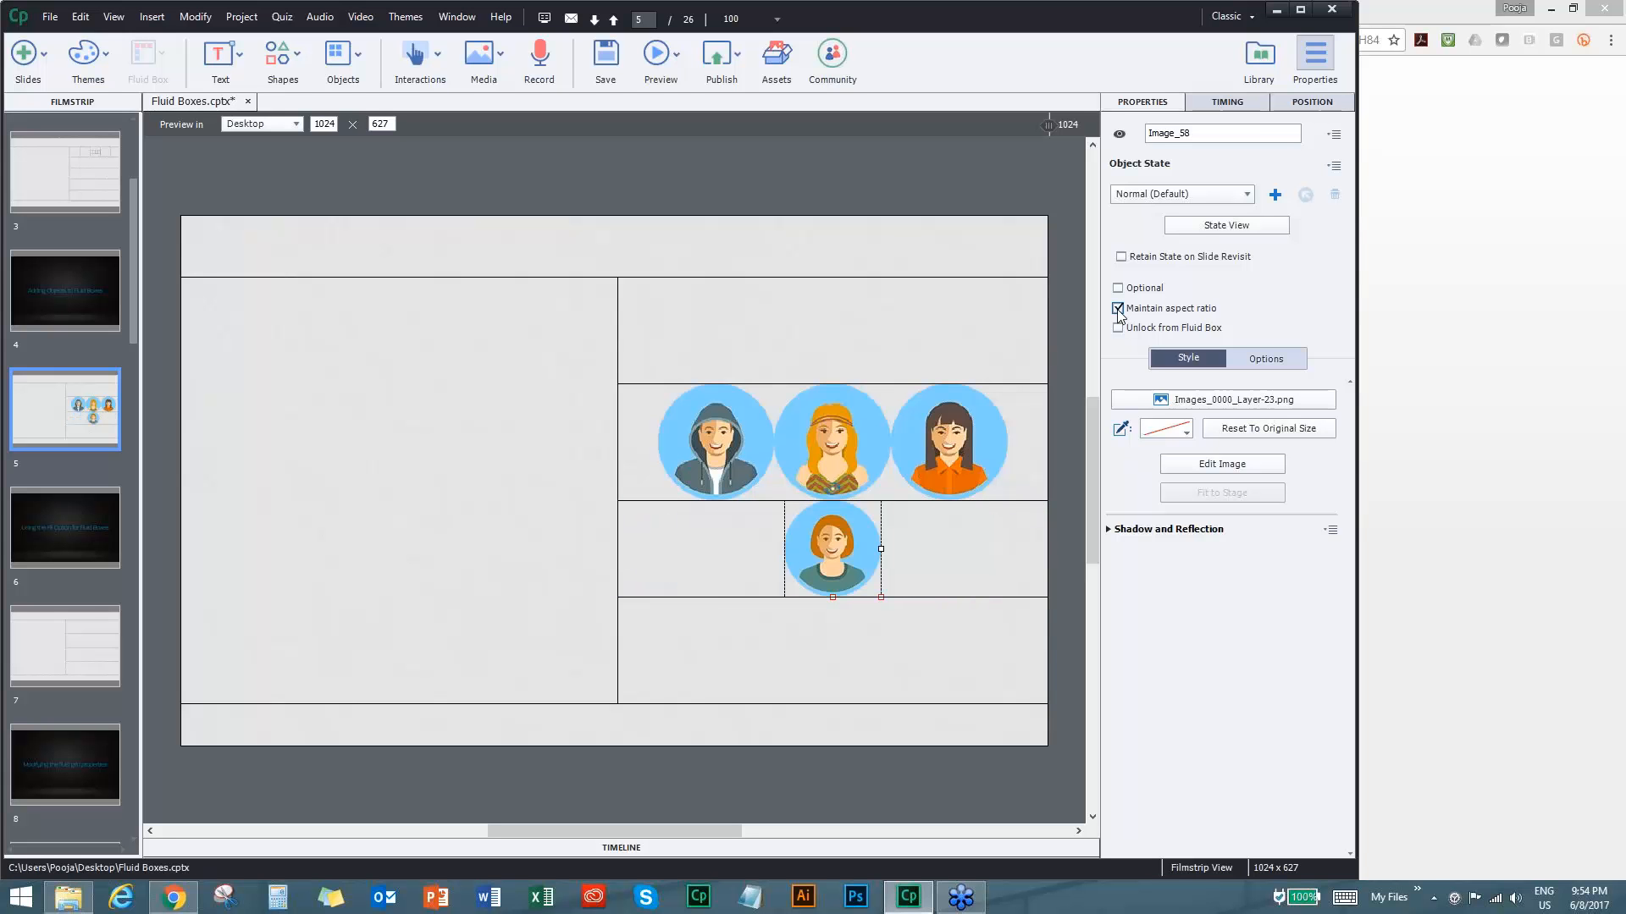
Insert a text caption with the default text in the right-hand column's first fluid box, and select that fluid box.
click(834, 315)
click(225, 60)
click(265, 114)
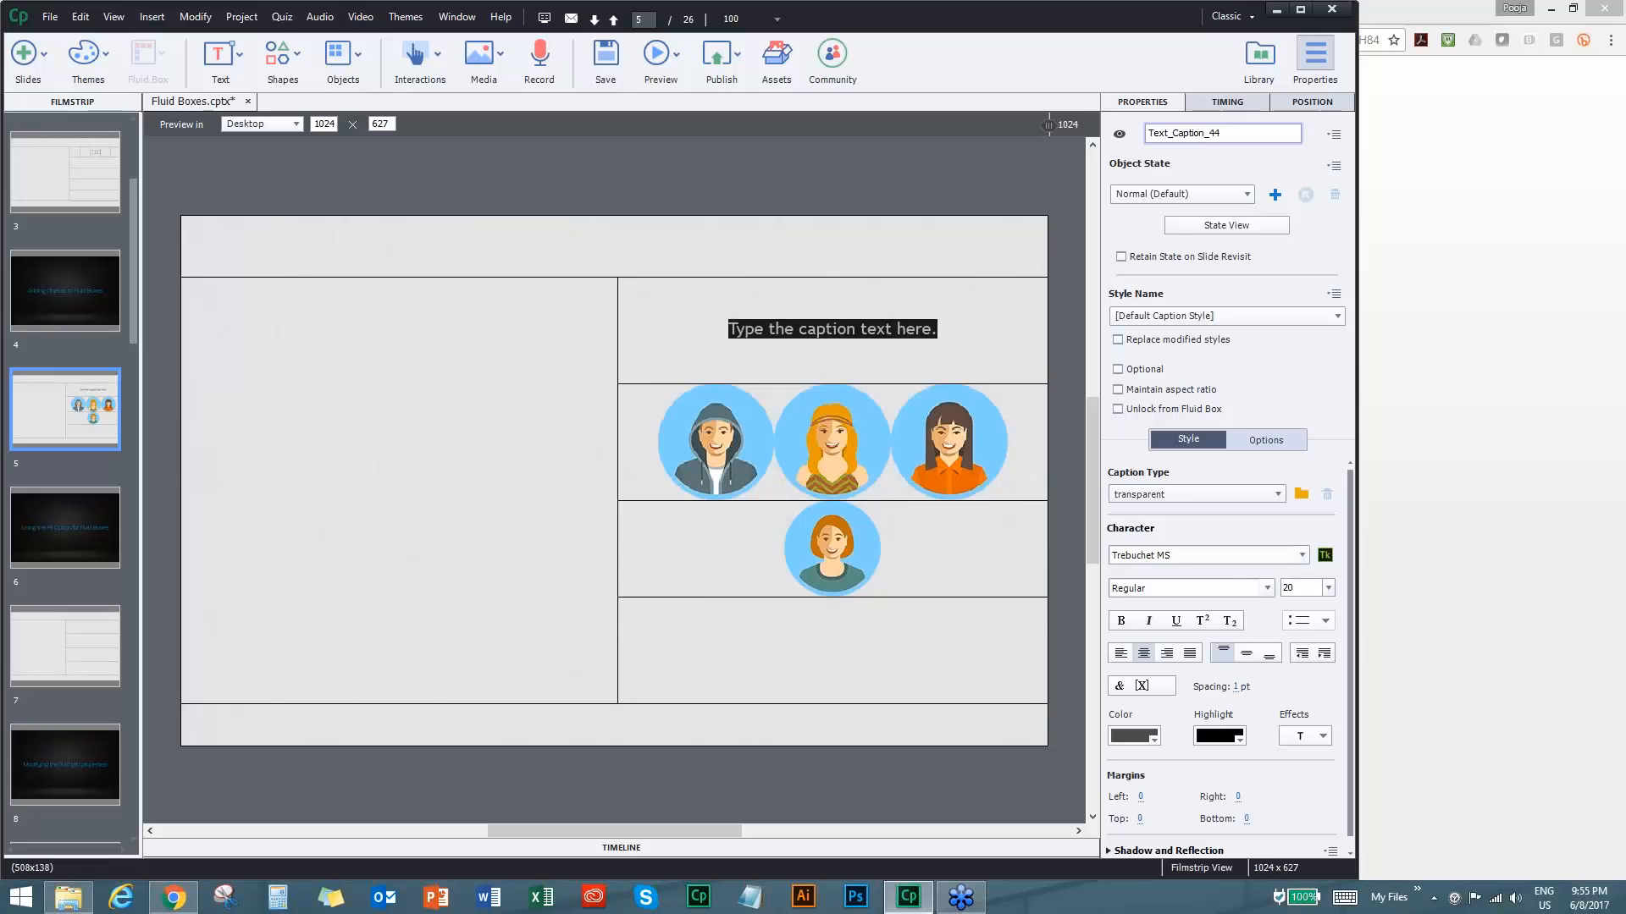
click(1014, 385)
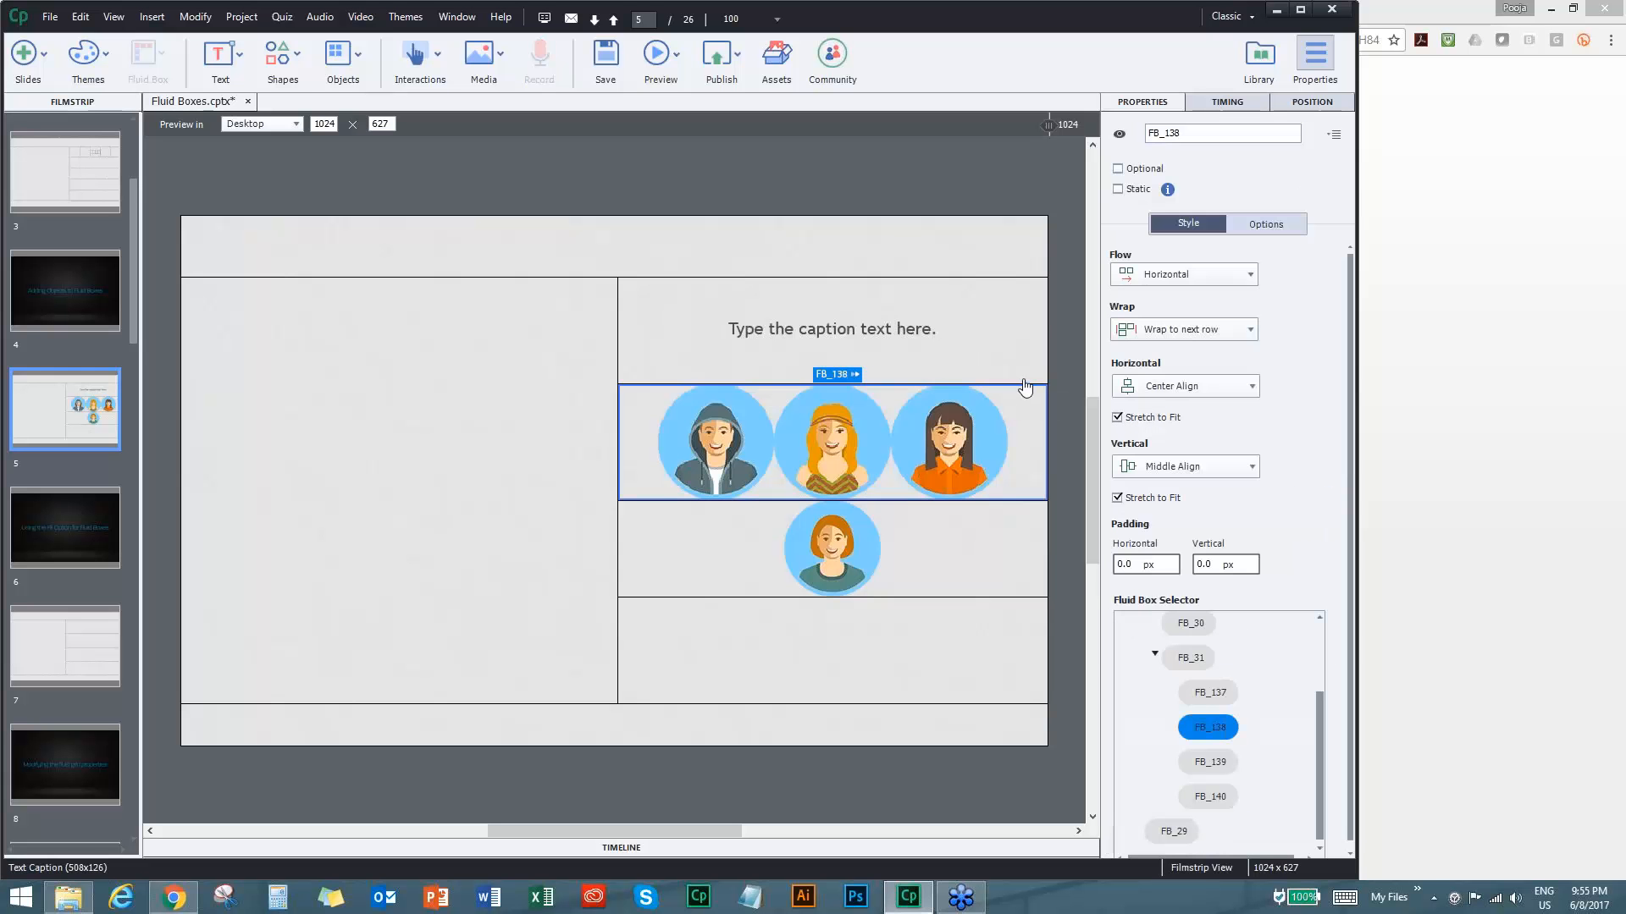
click(1021, 378)
click(1029, 385)
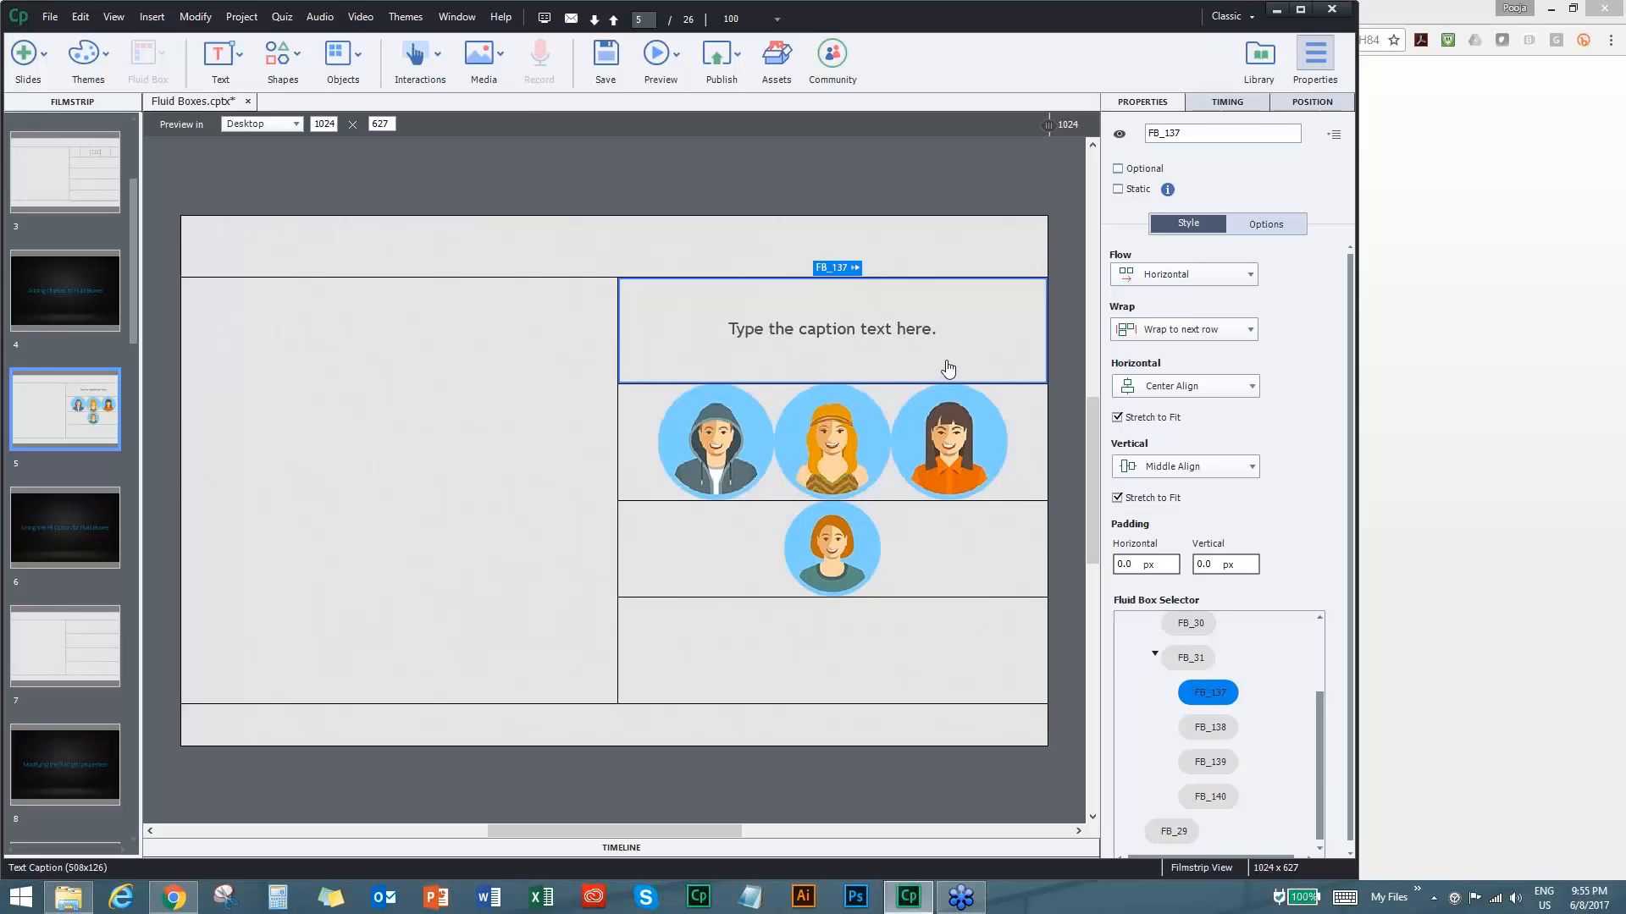
Insert a rectangle smart shape in the right-hand column's last fluid box and turn off Maintain aspect ratio for it.
click(287, 65)
click(372, 175)
drag(885, 663, 907, 664)
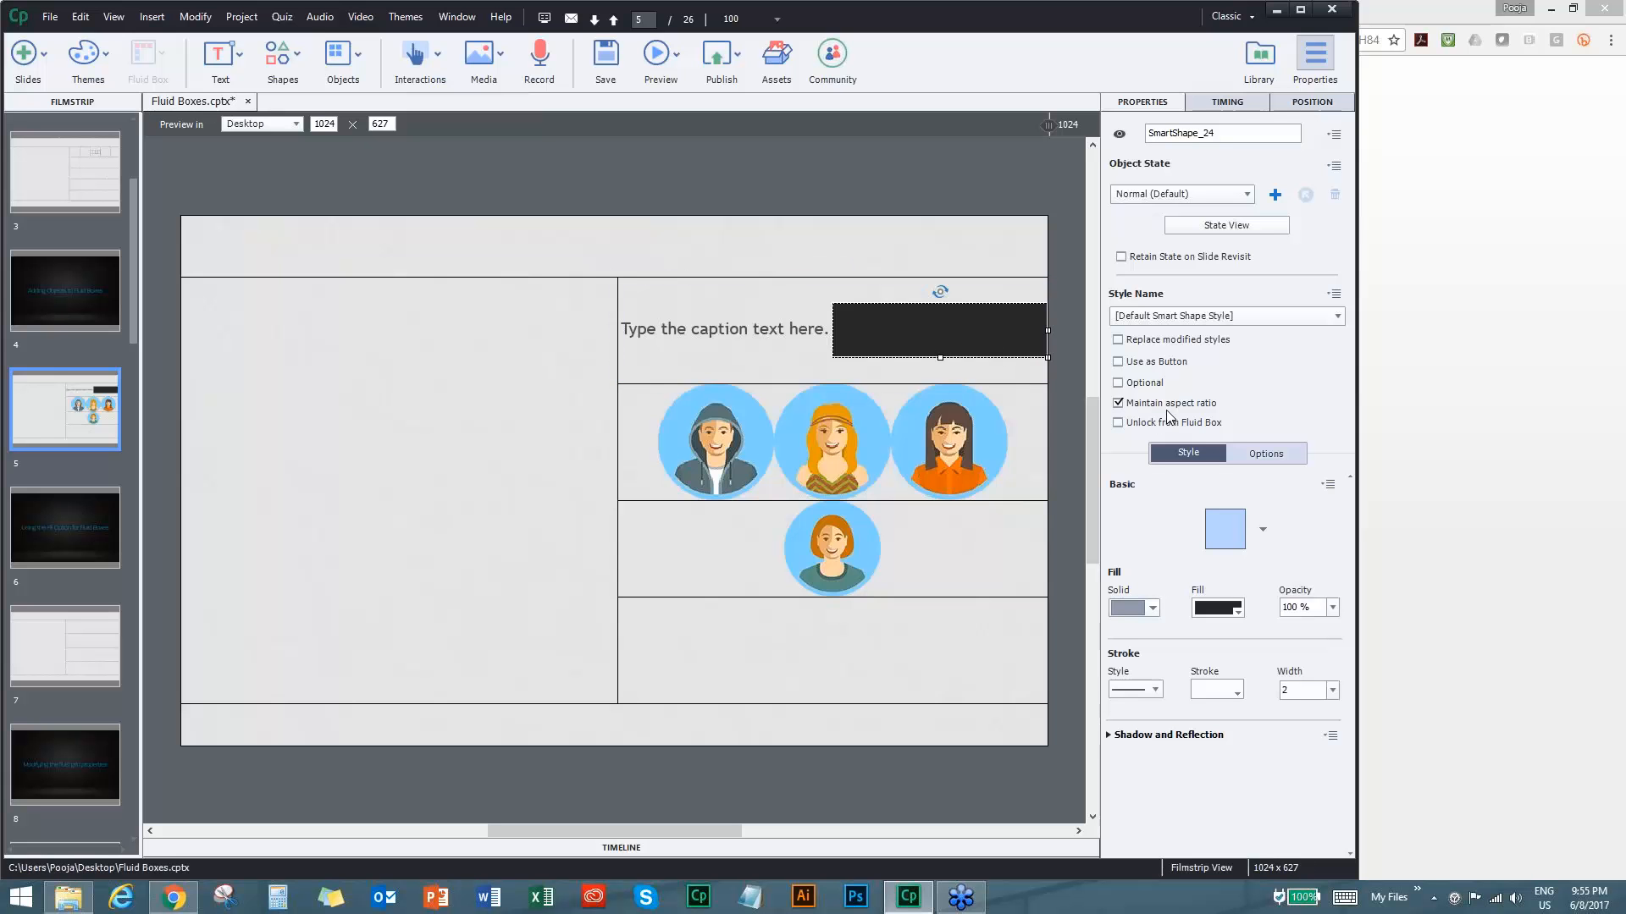
drag(965, 341, 828, 643)
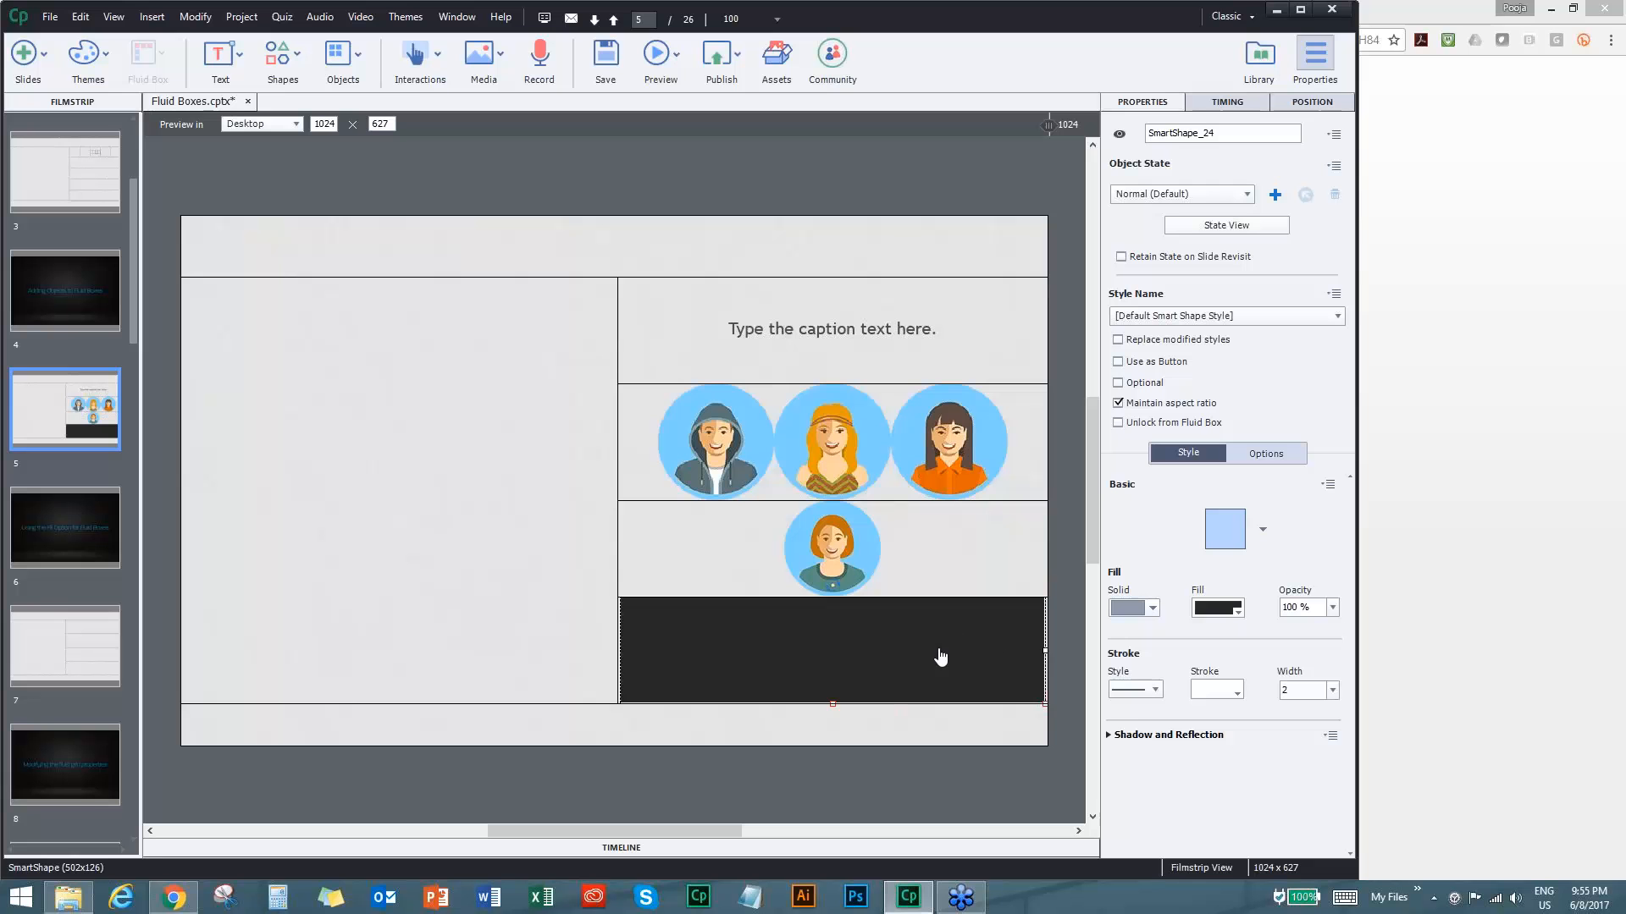
click(1118, 403)
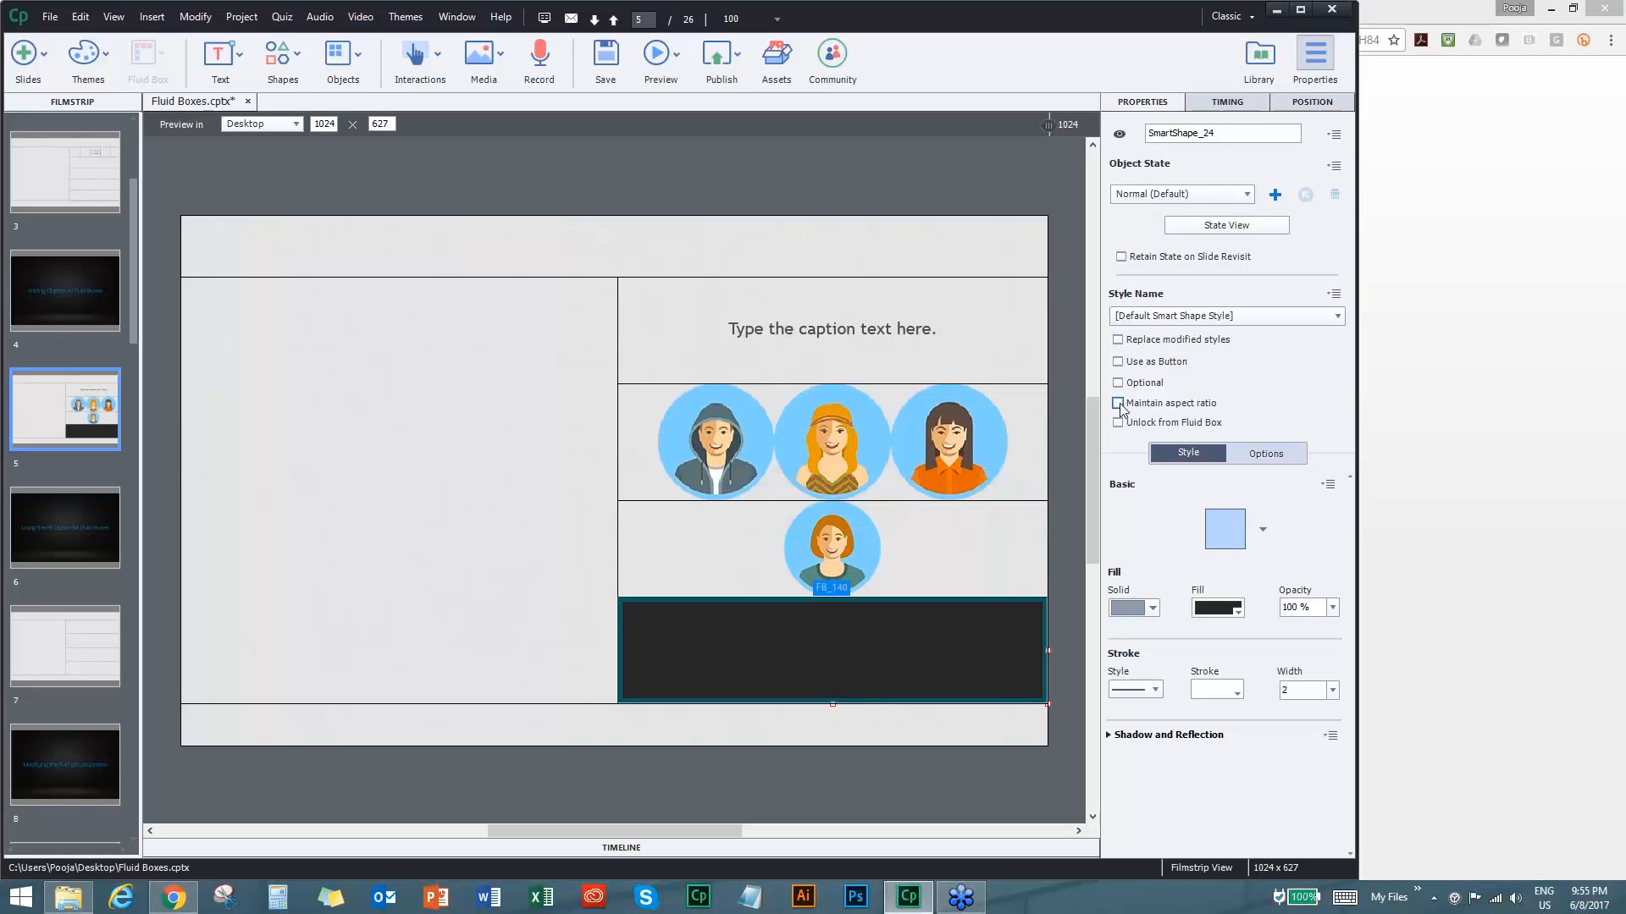
Select the right-hand column's parent fluid box and move the divider above the dark rectangle down.
click(1006, 708)
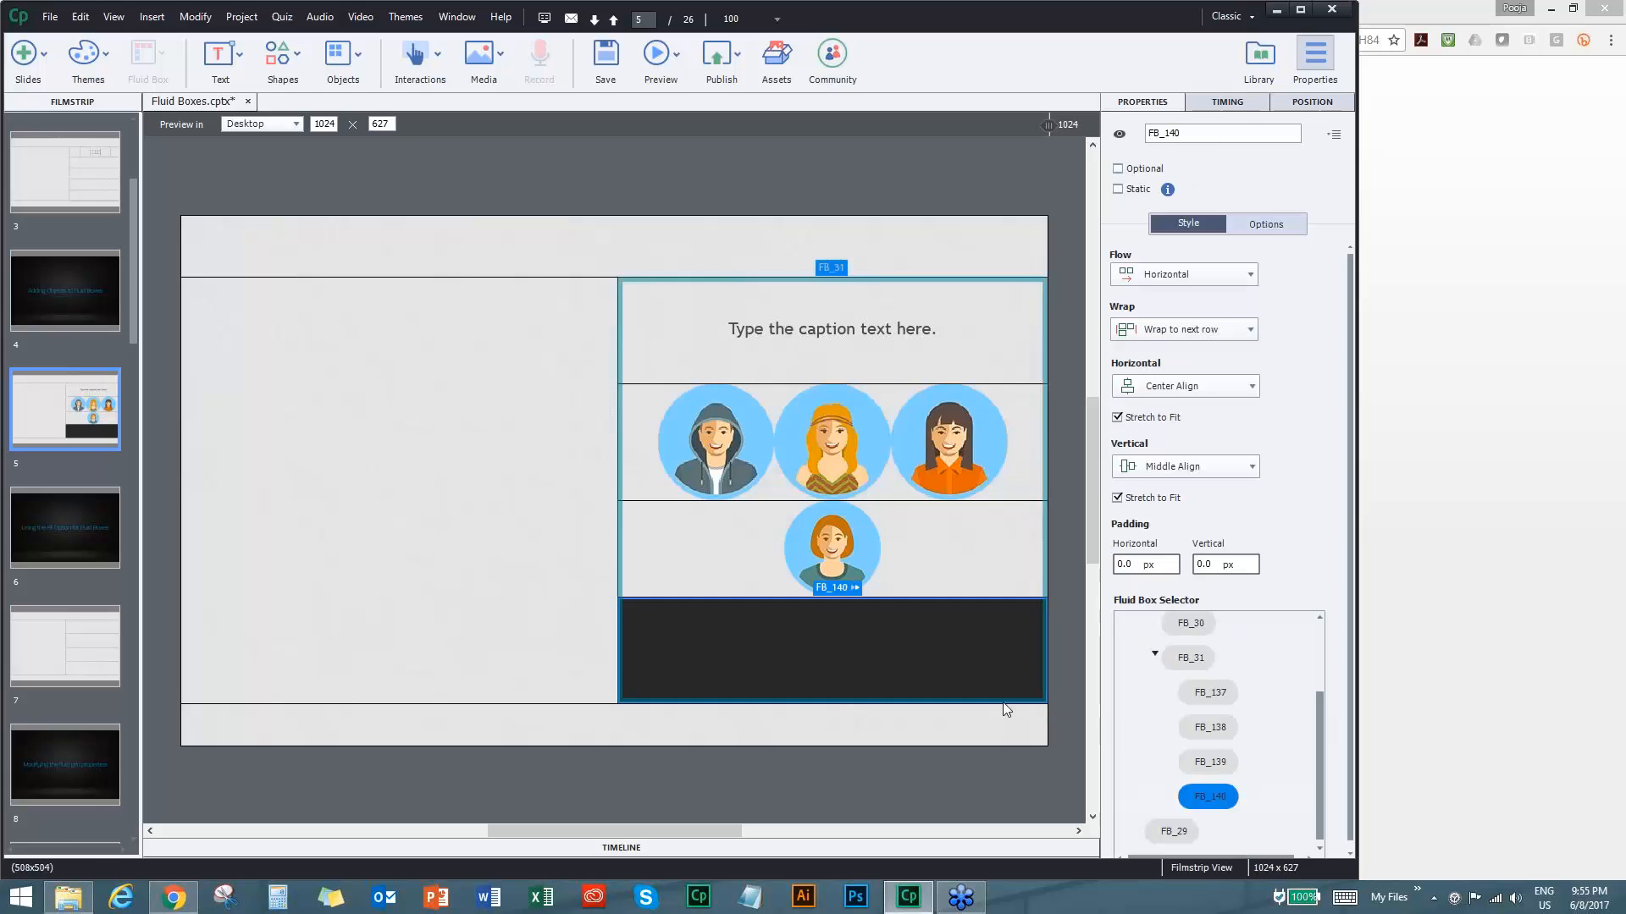
click(1048, 606)
drag(832, 598, 857, 641)
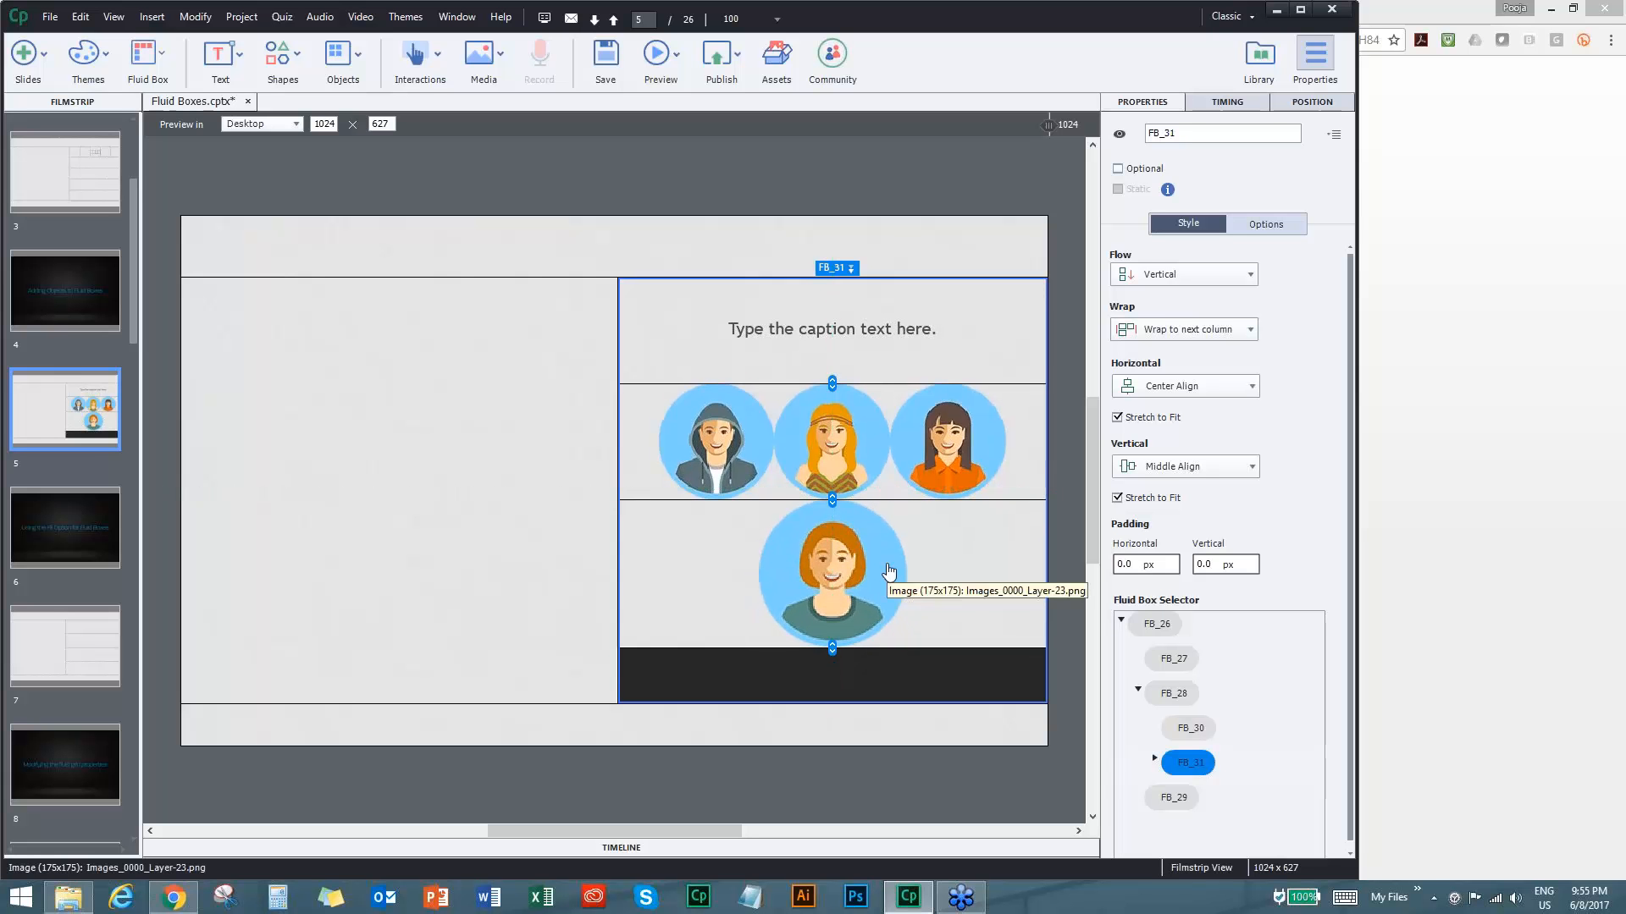
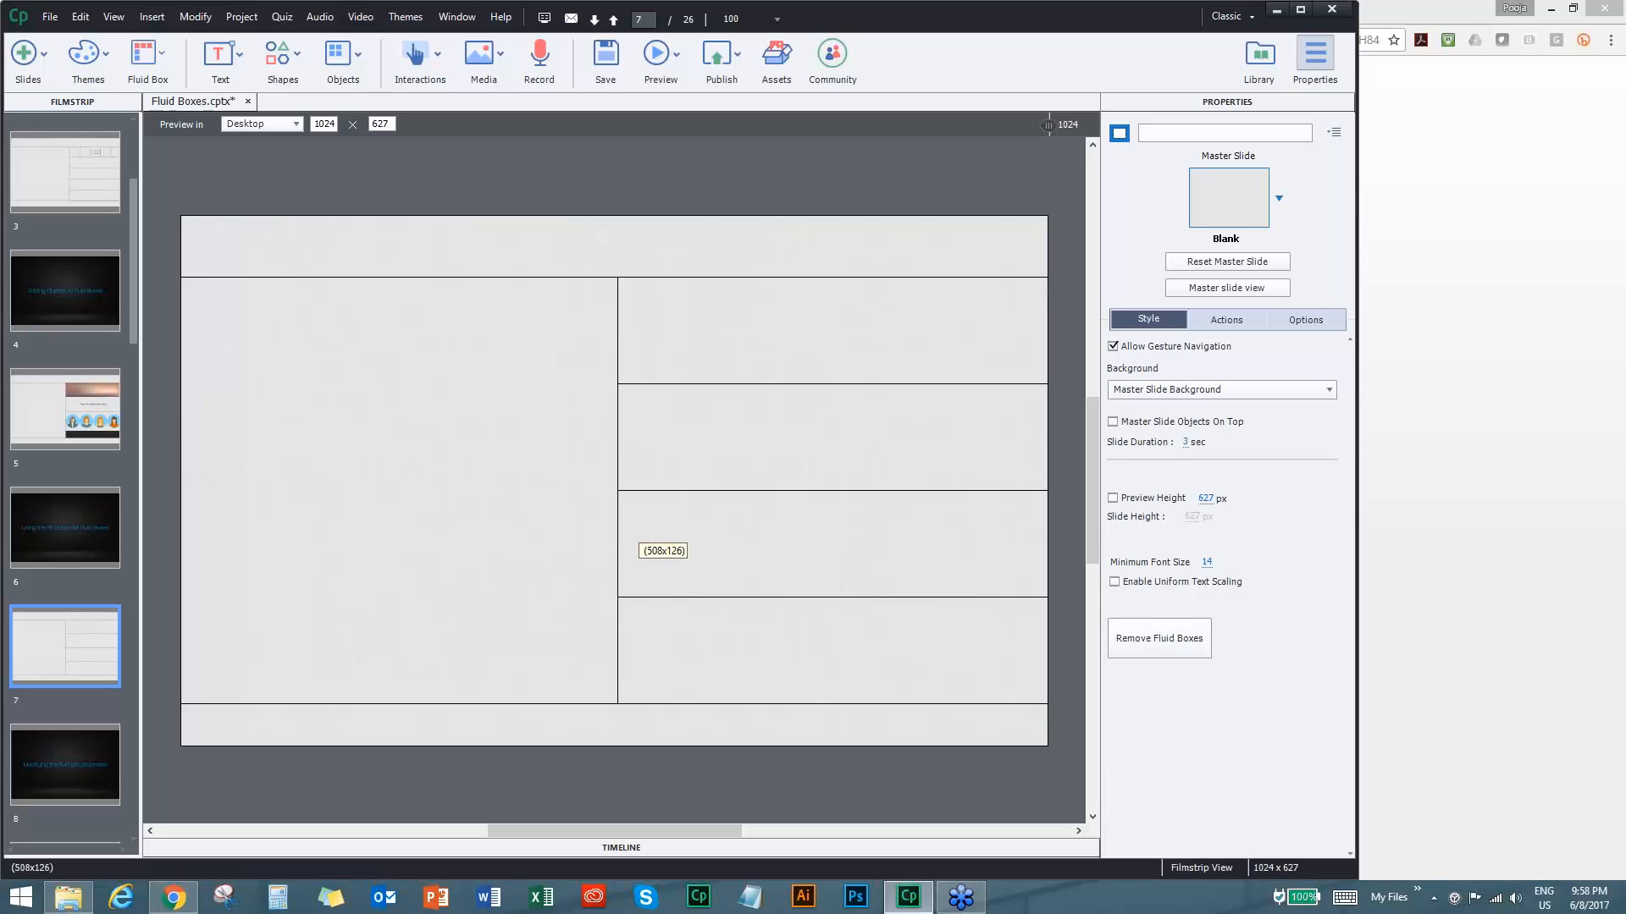
Select the outermost parent fluid box on slide 7 and set its fill type to Image Fill.
click(185, 256)
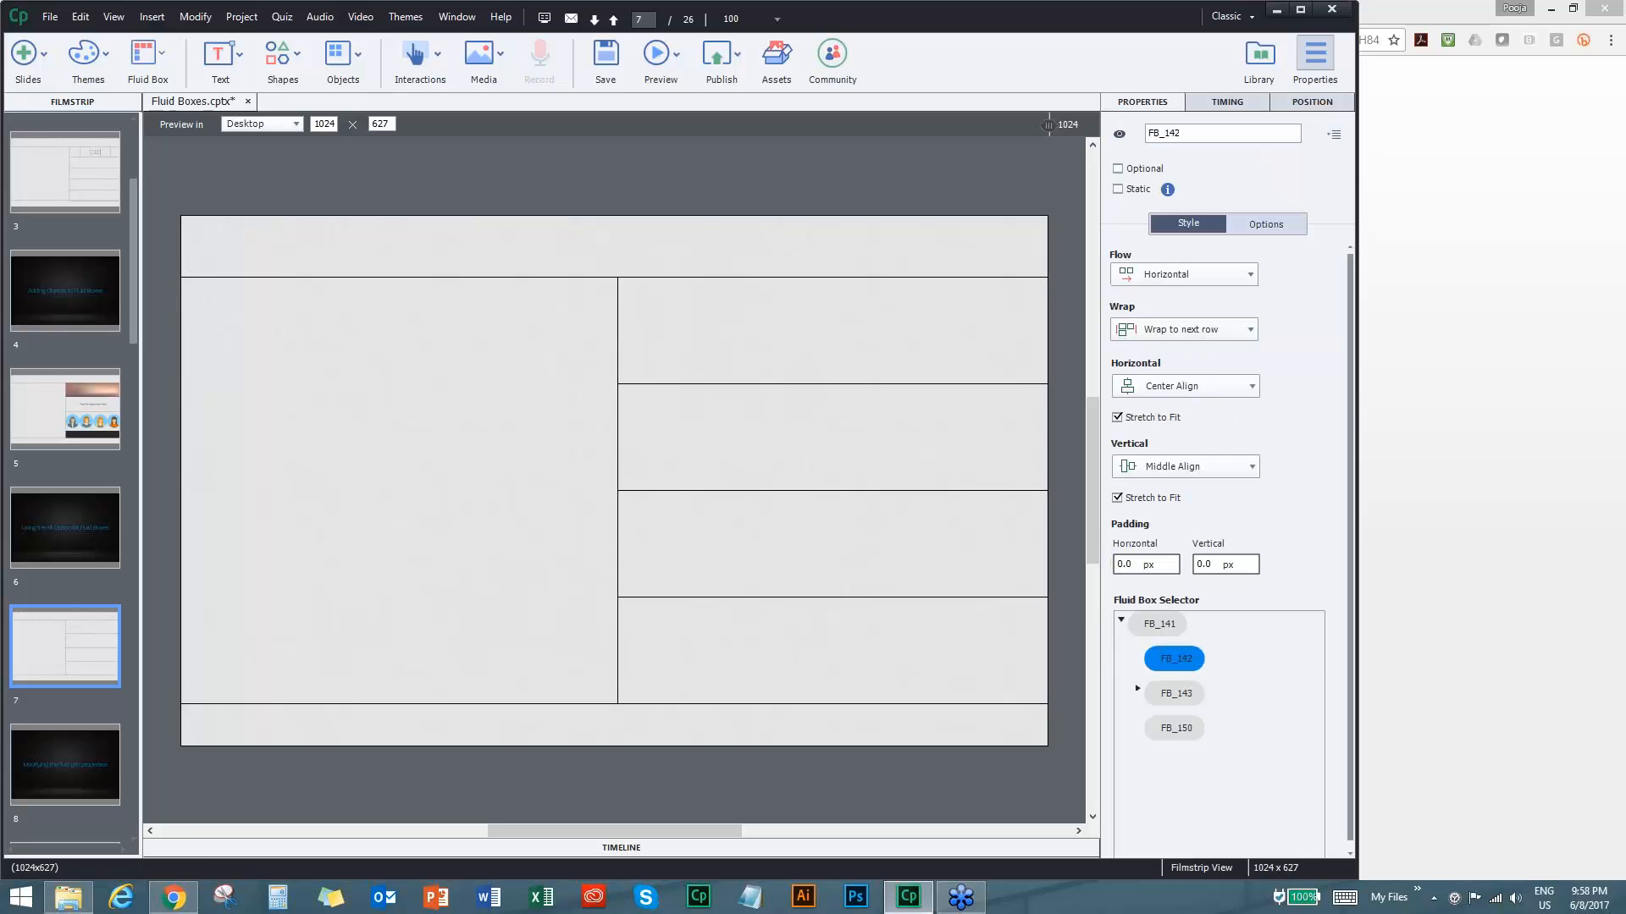
click(186, 256)
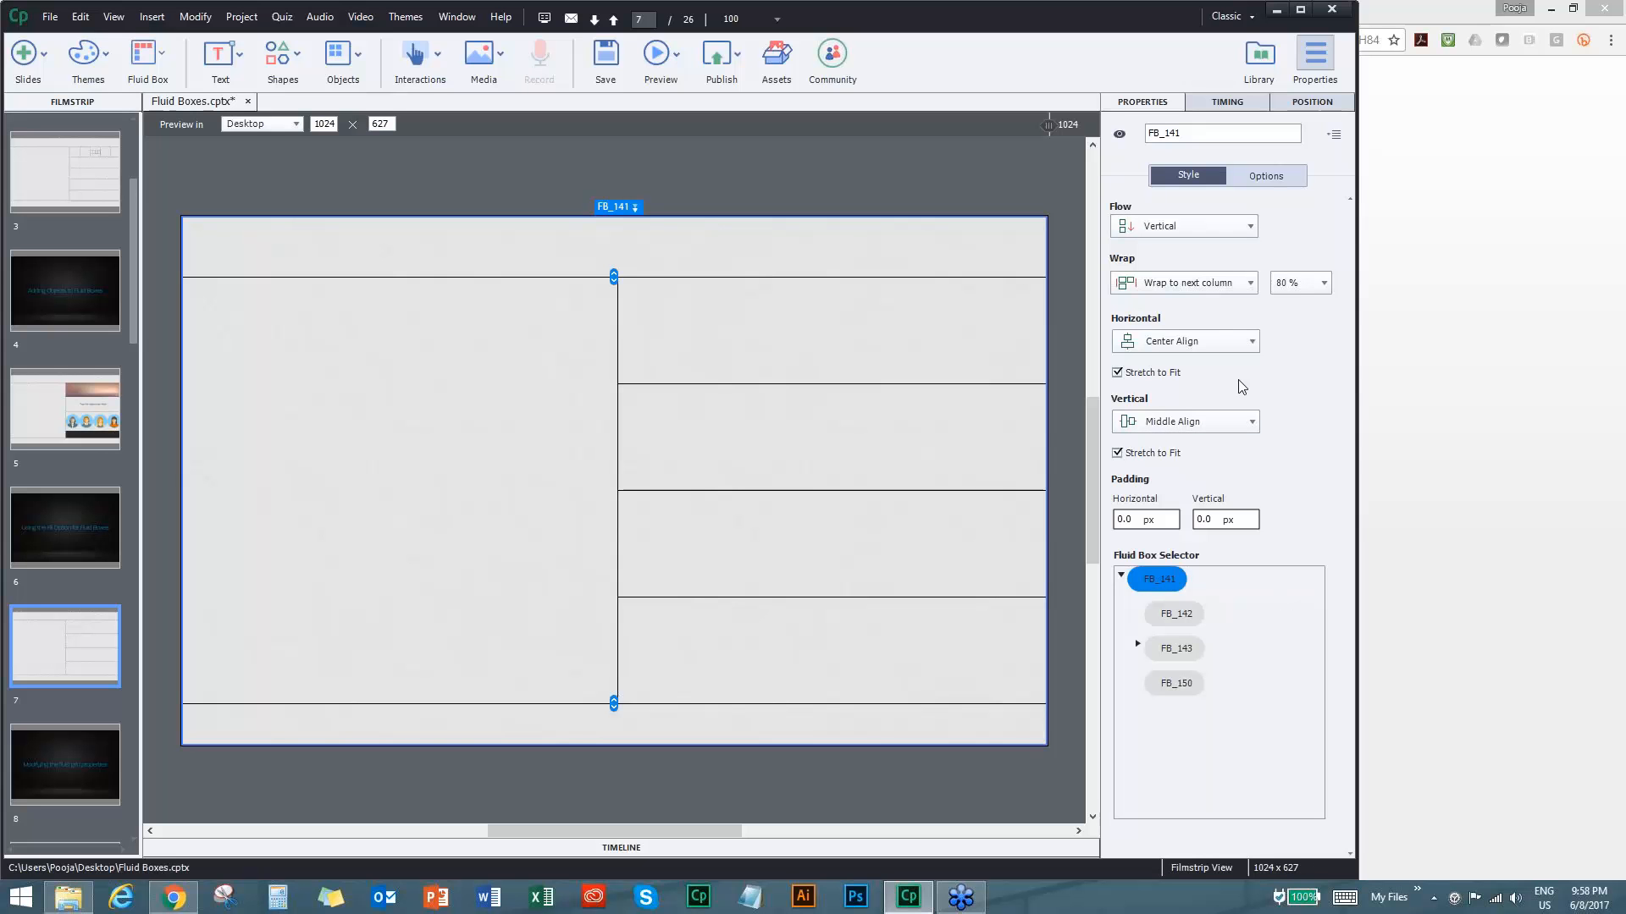
click(1284, 178)
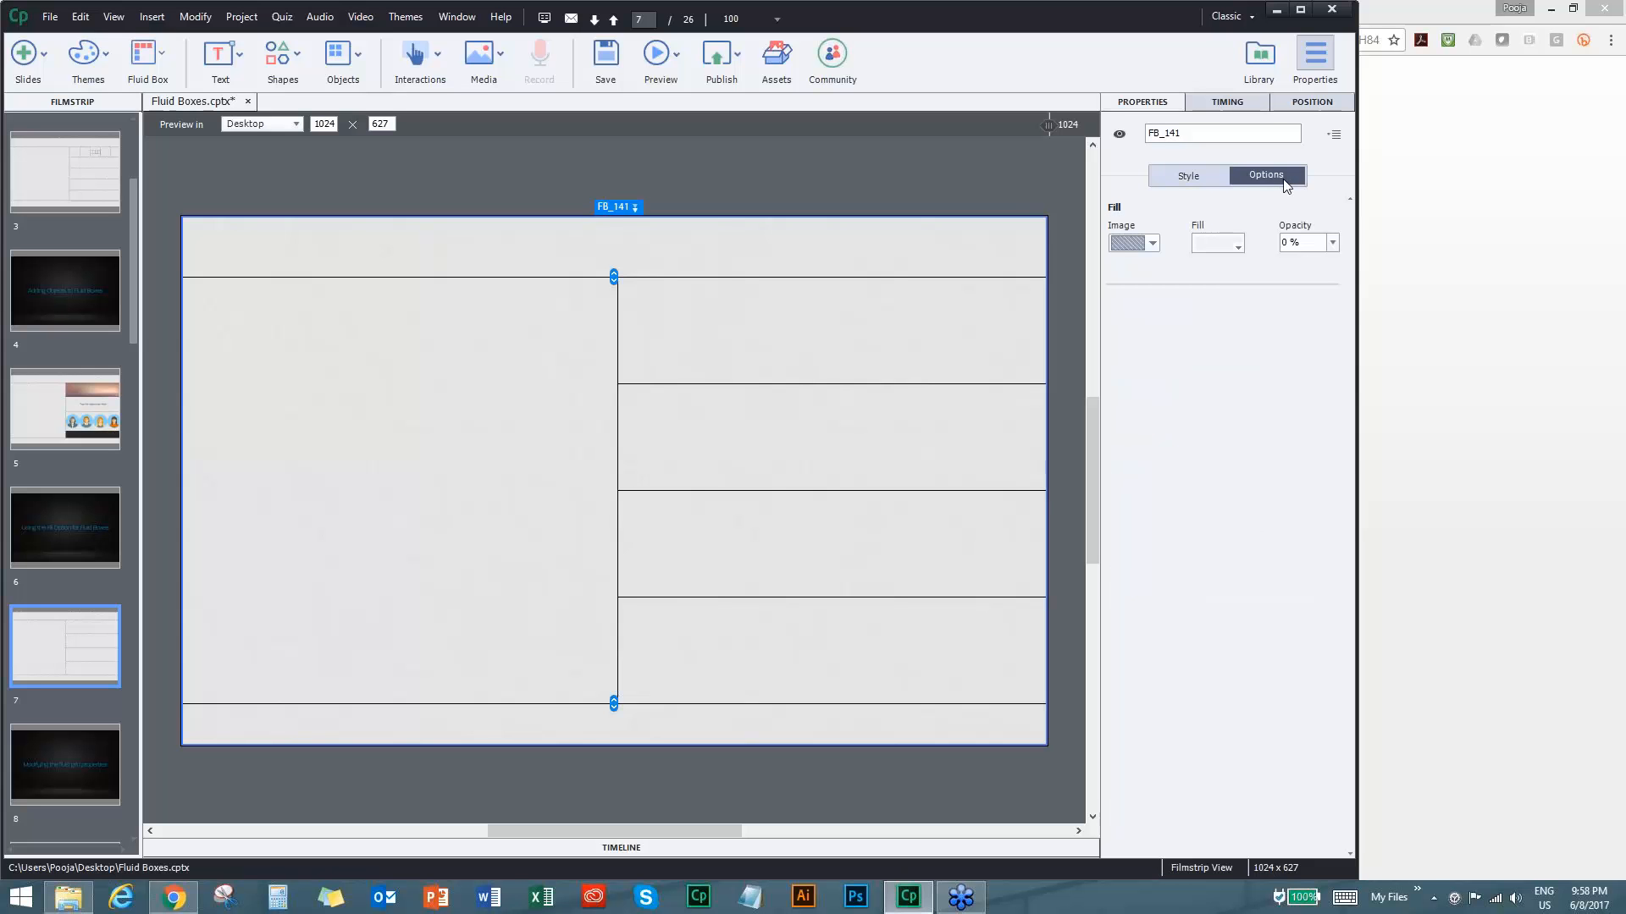
click(1154, 244)
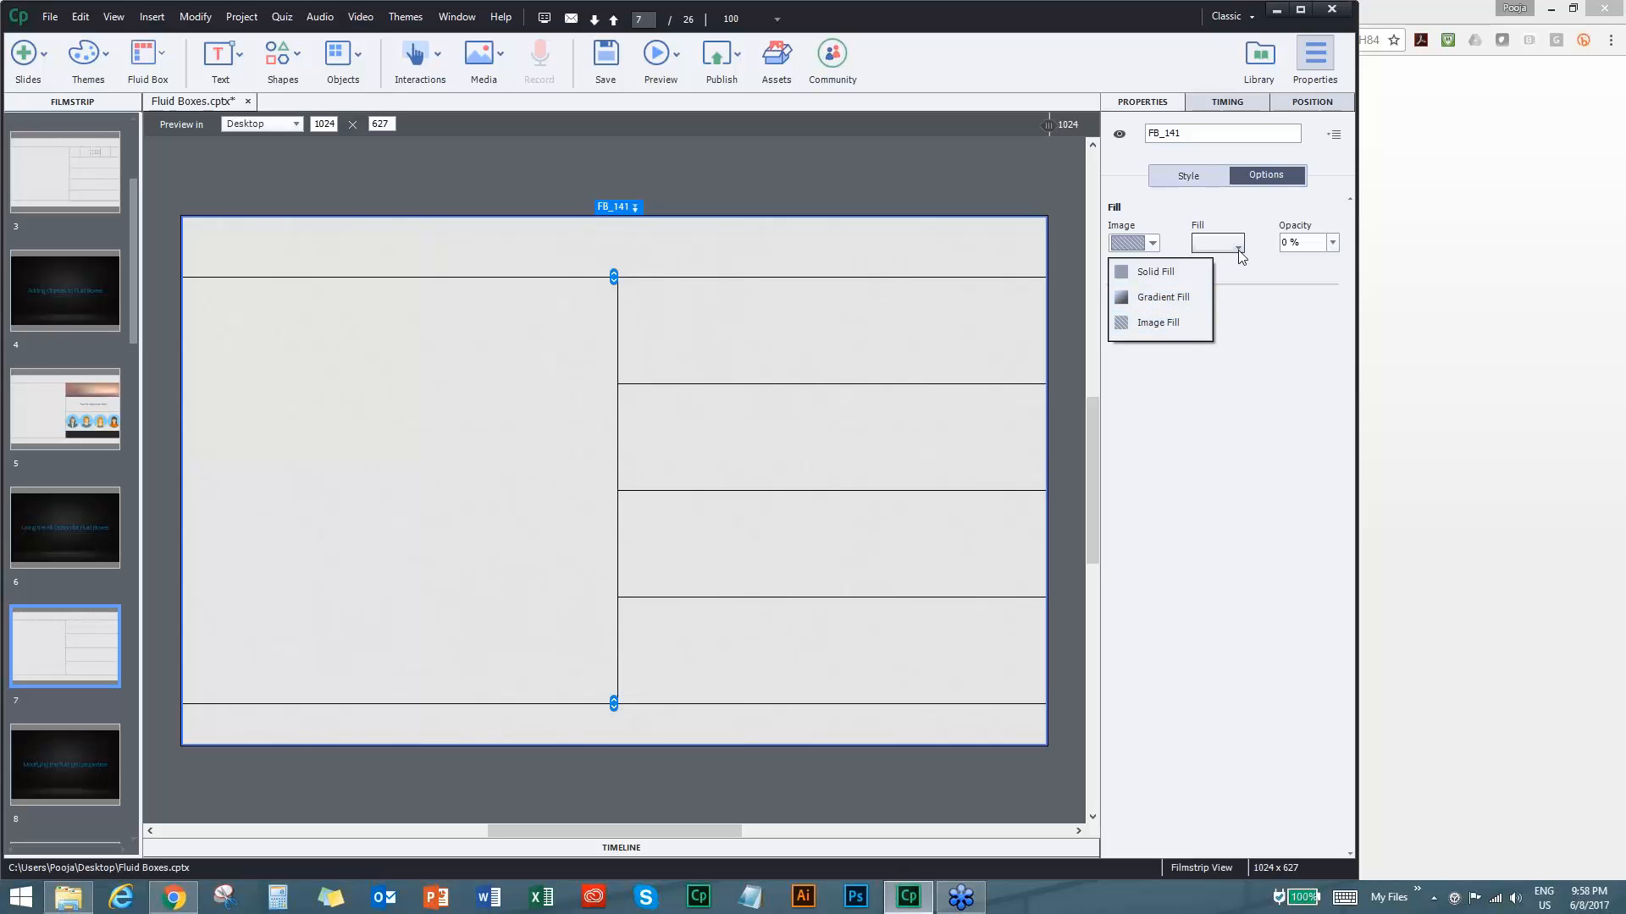
click(1182, 331)
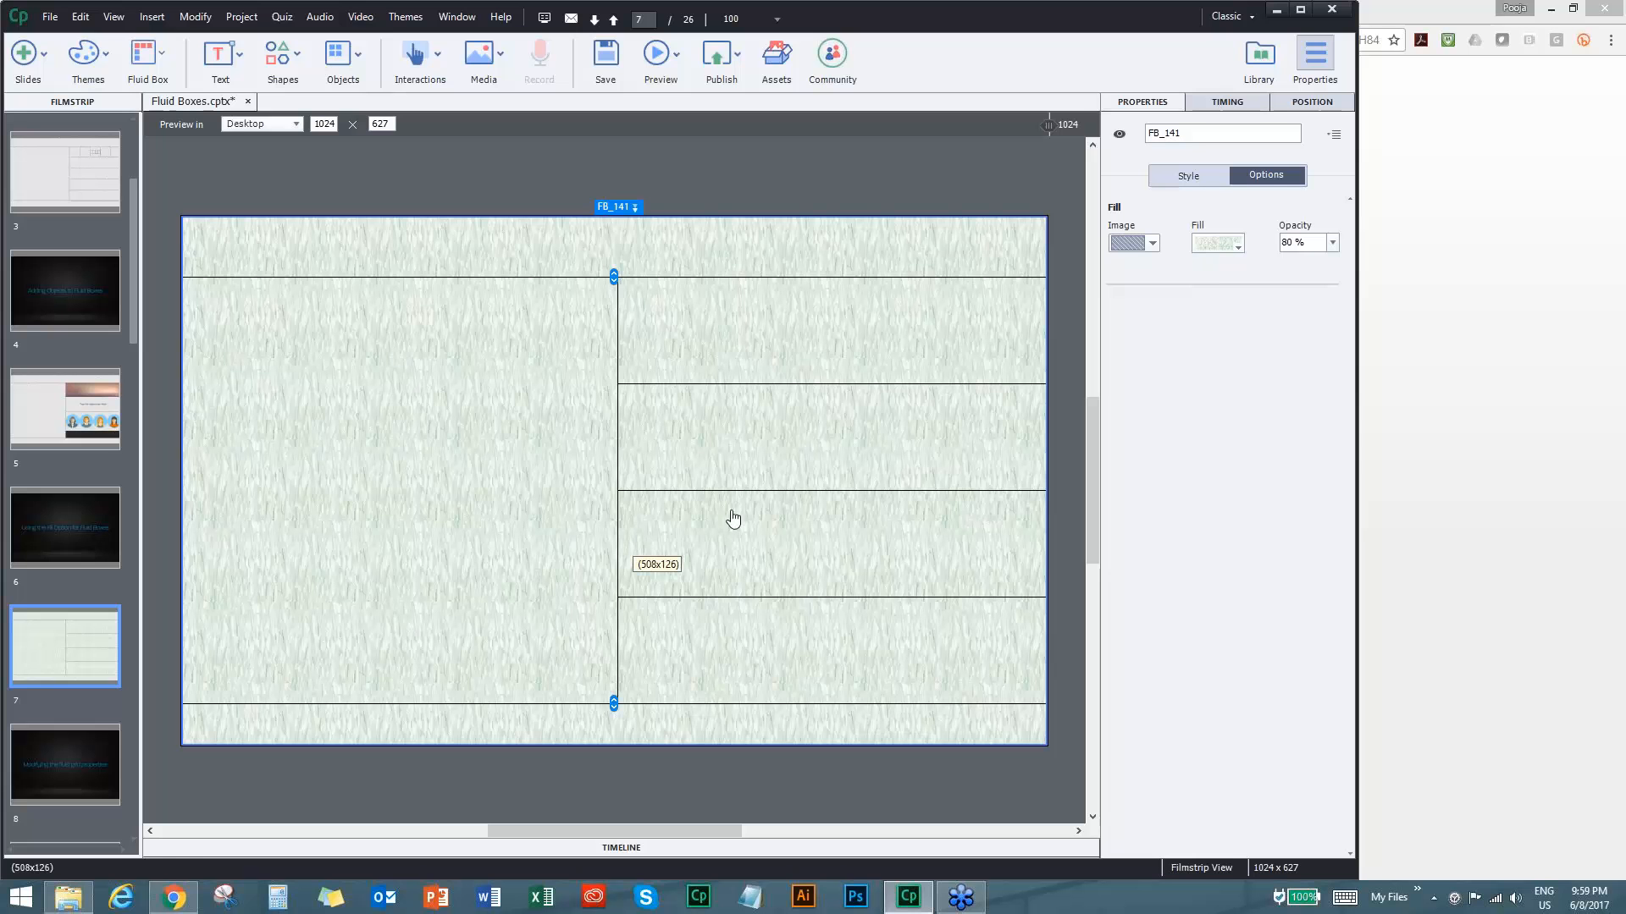
Use Background.jpeg from the library as the custom fill image of the outermost parent fluid box.
click(1239, 248)
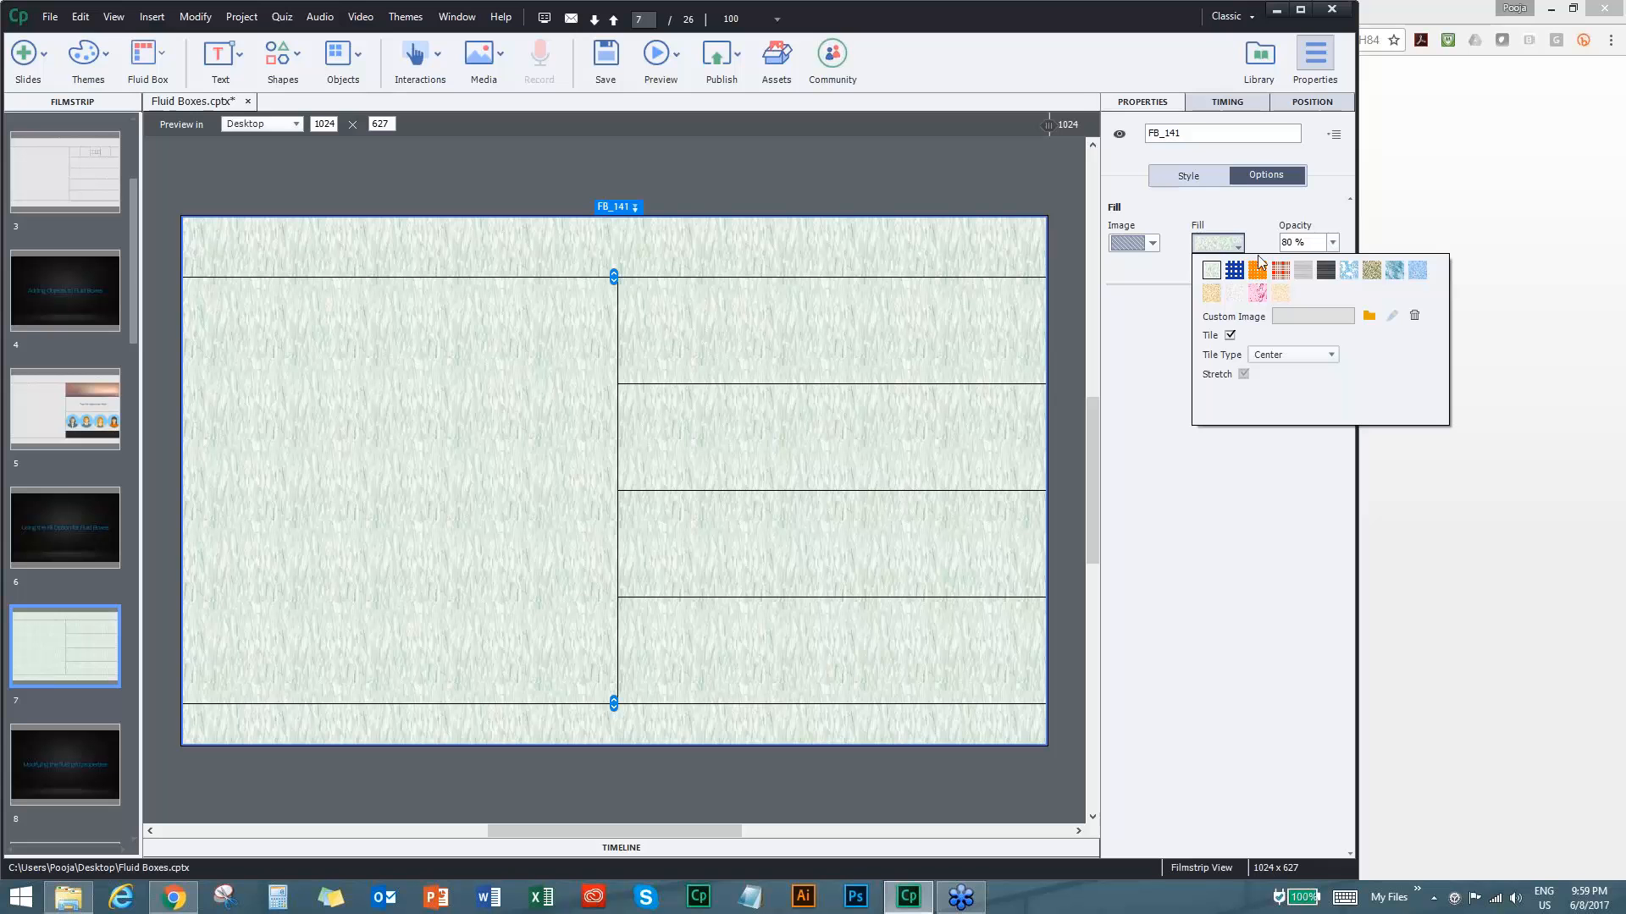
click(1369, 317)
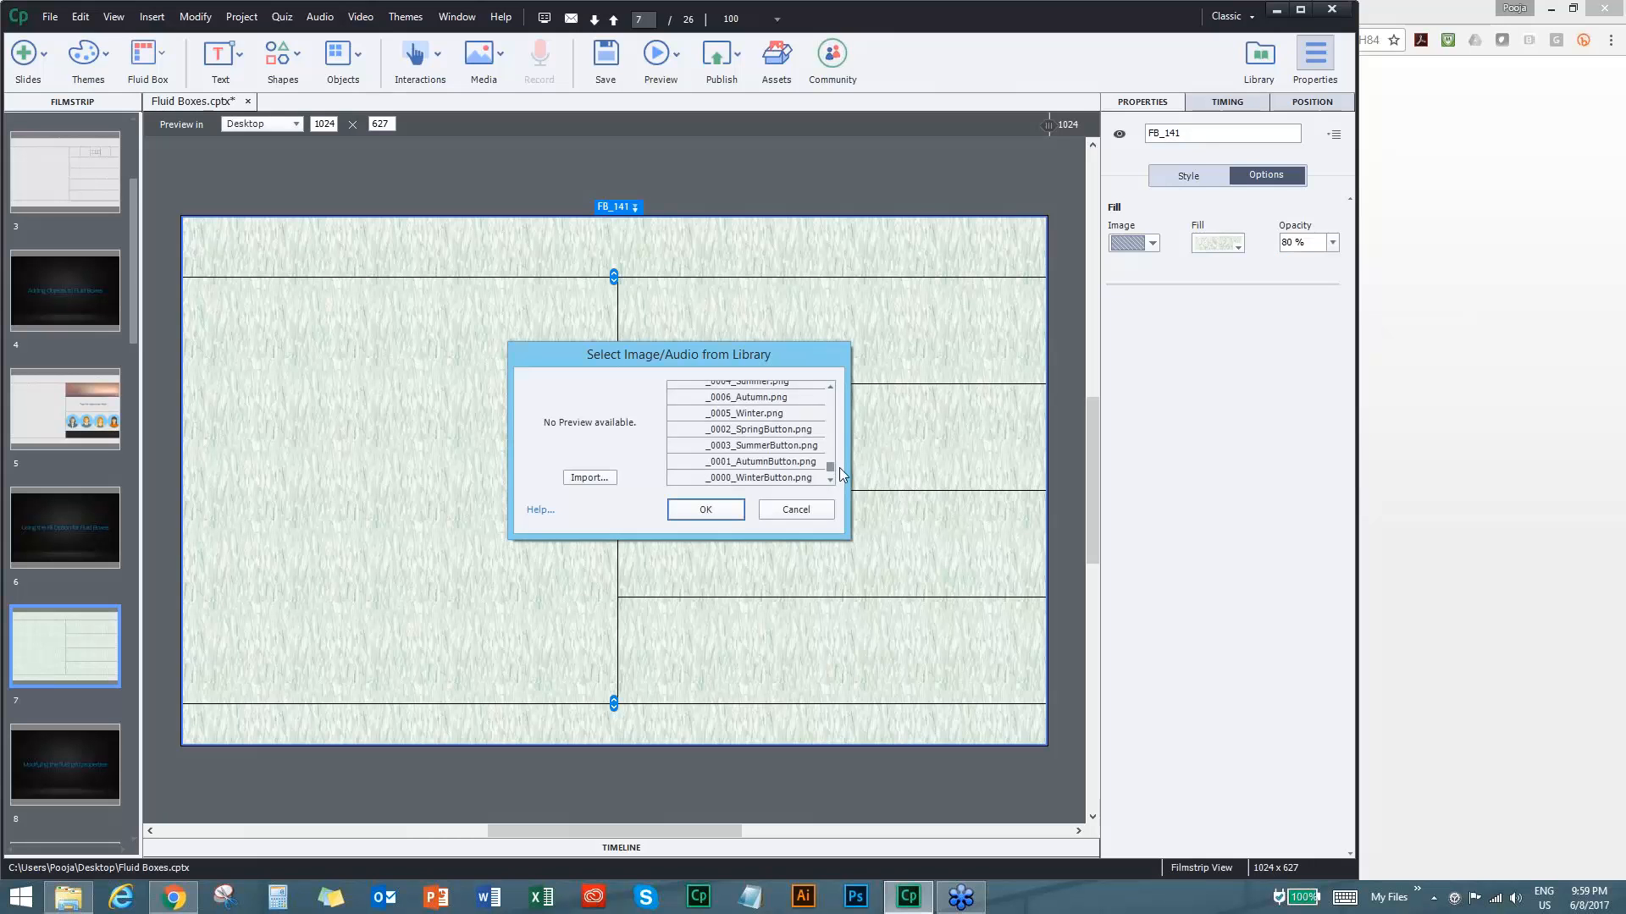
drag(830, 466, 840, 400)
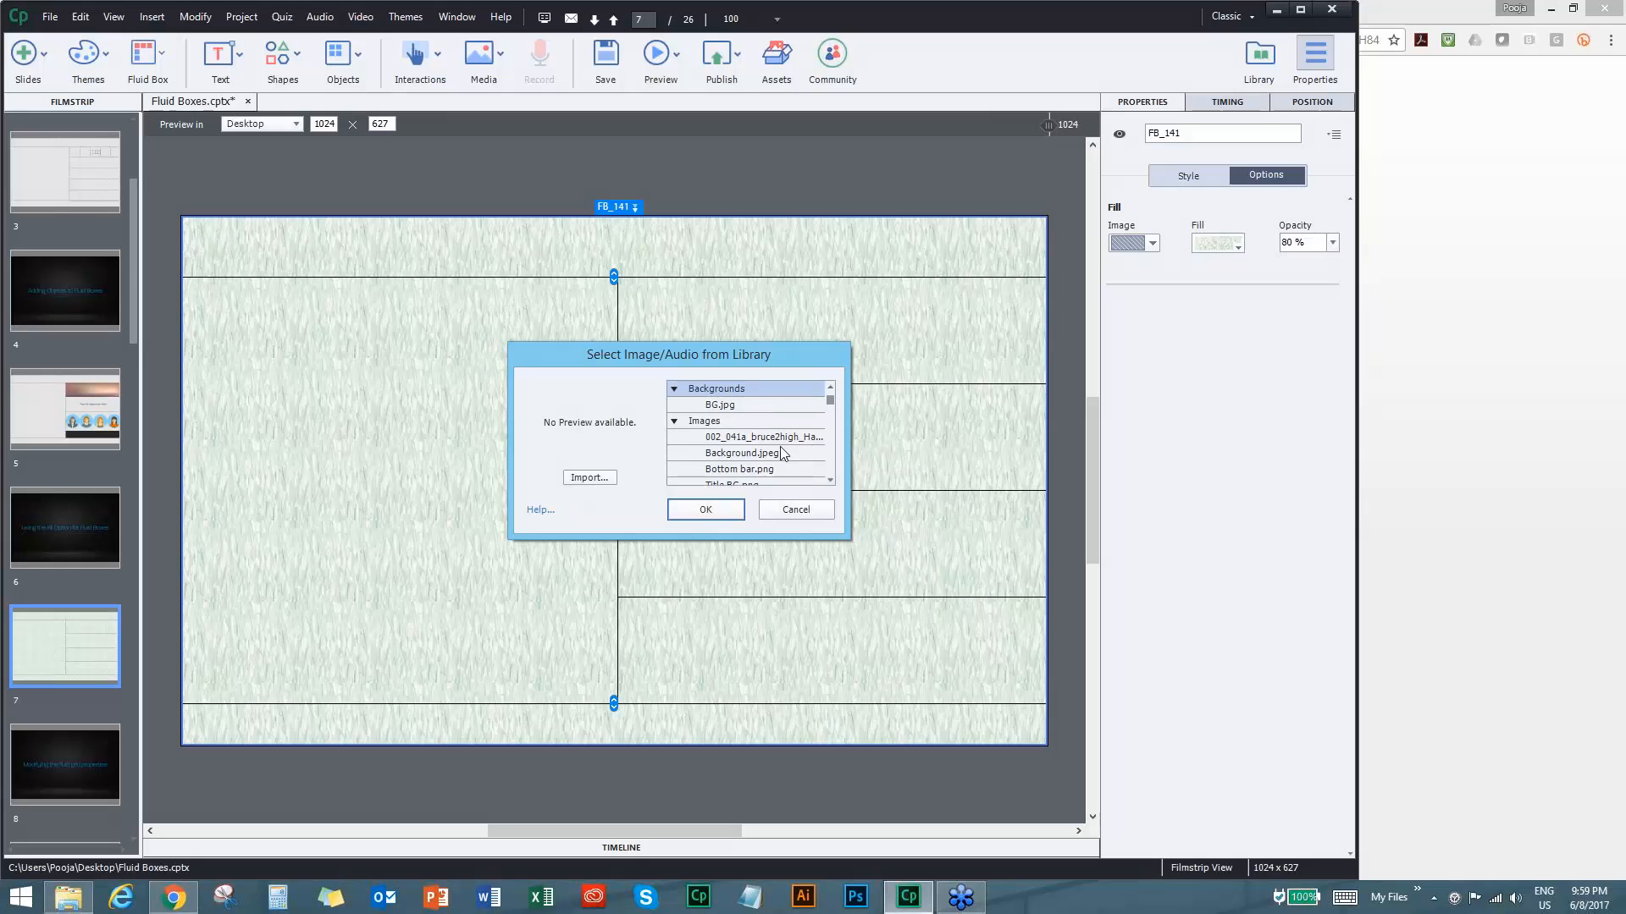
click(780, 455)
click(703, 512)
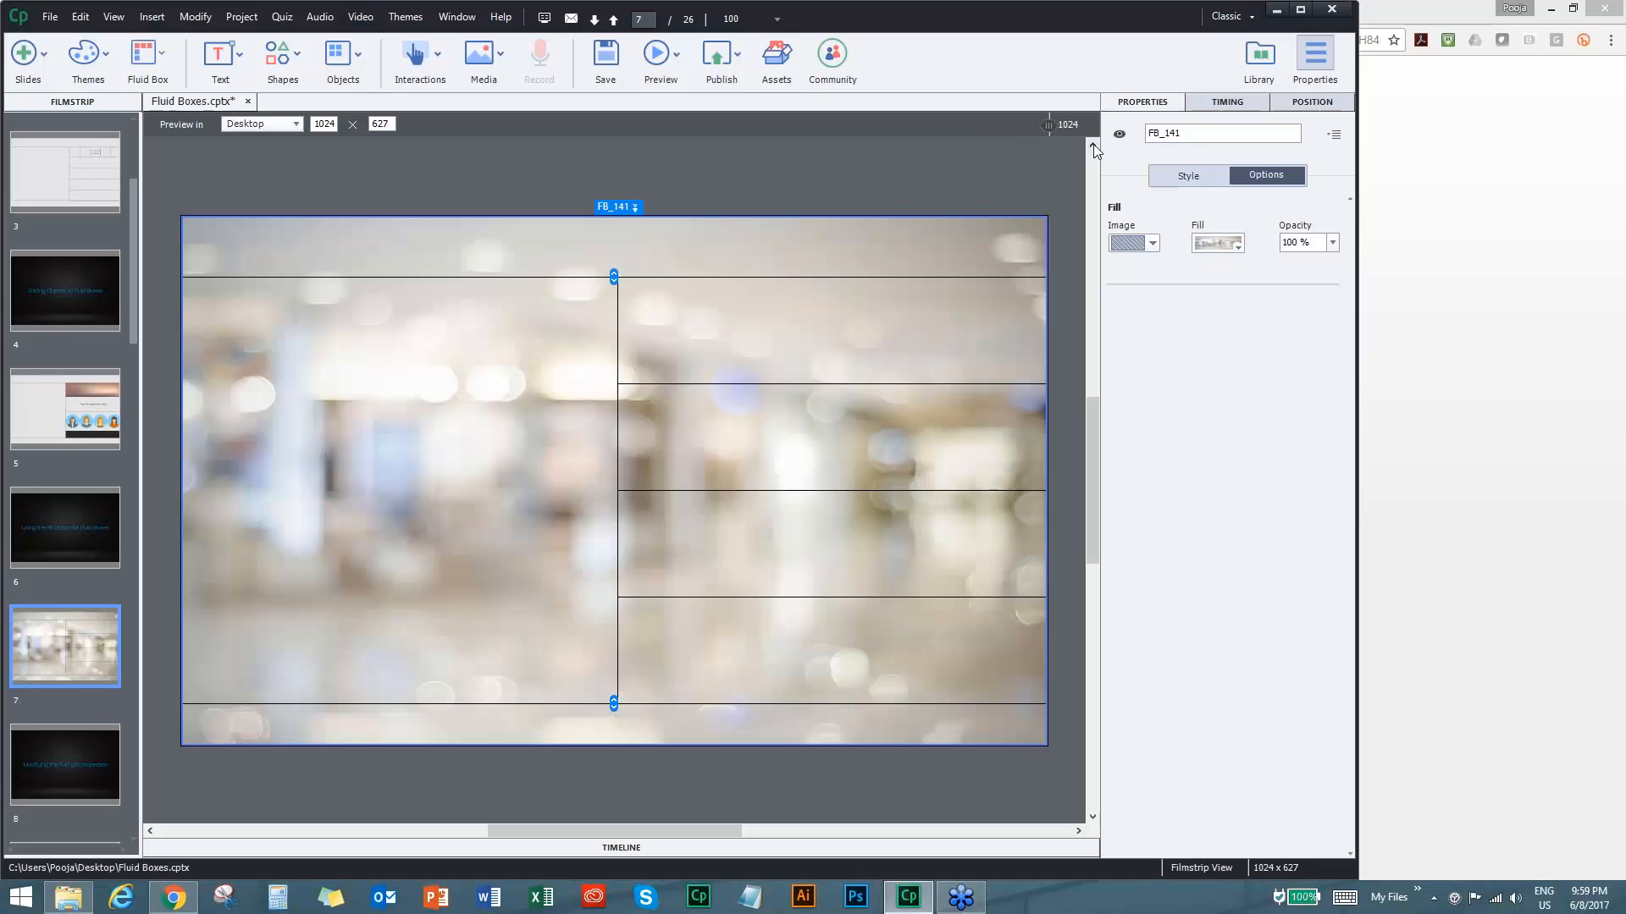
Examine the image fill and its tile options at a preview width of 1014, and return the preview width to 1024.
mouse_move(1049, 124)
mouse_down()
mouse_move(590, 112)
mouse_move(1043, 125)
mouse_up()
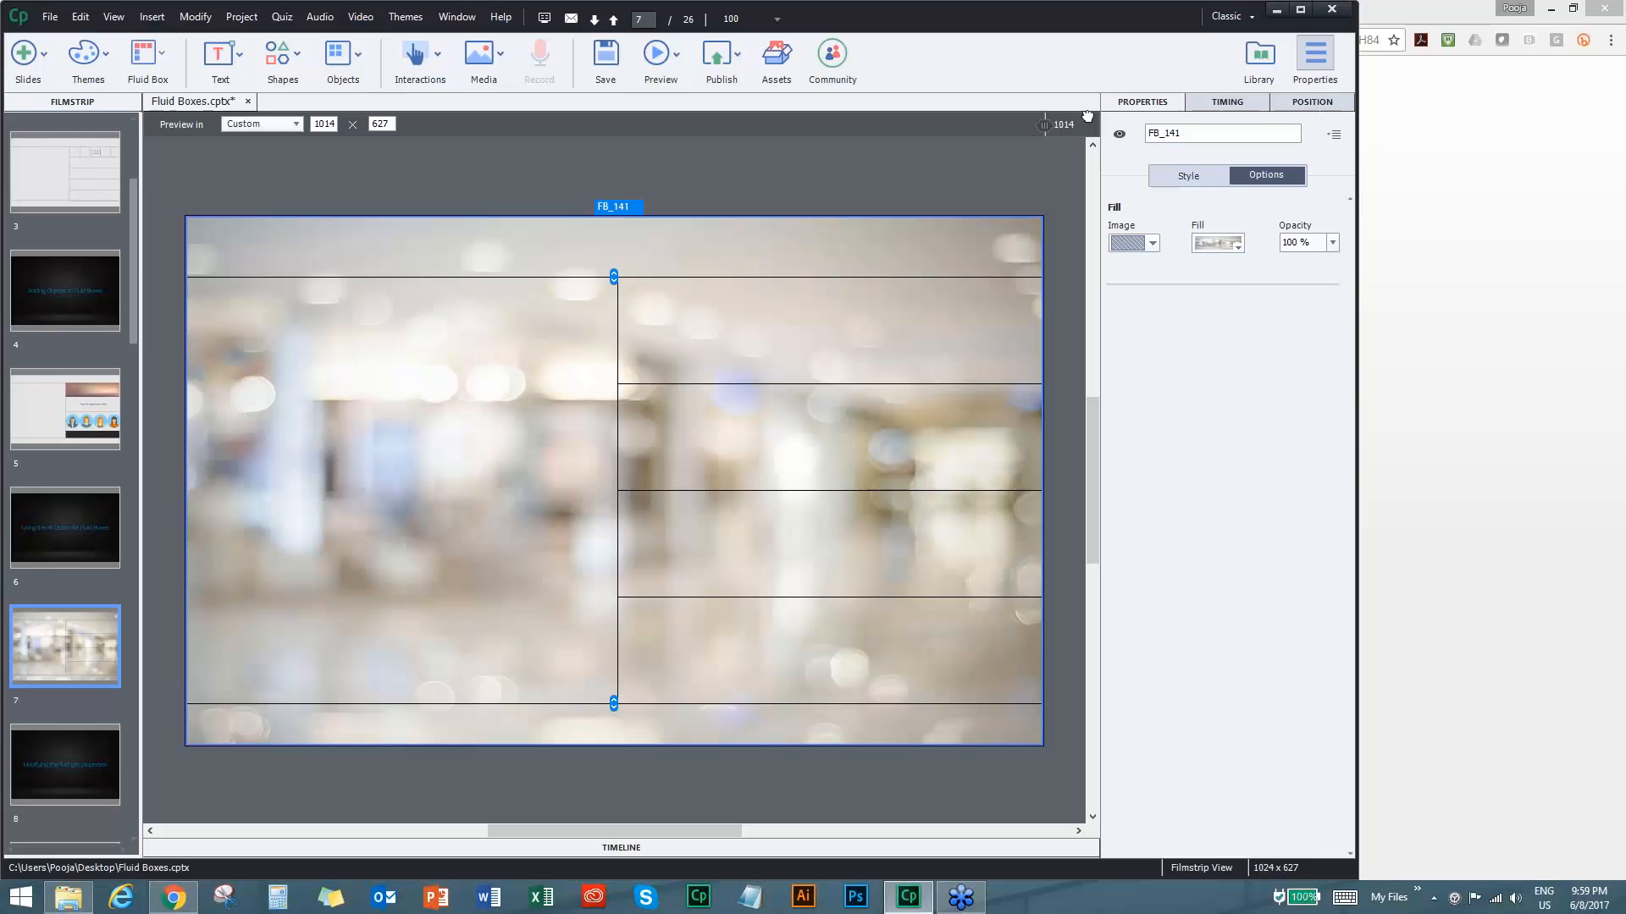
click(1238, 247)
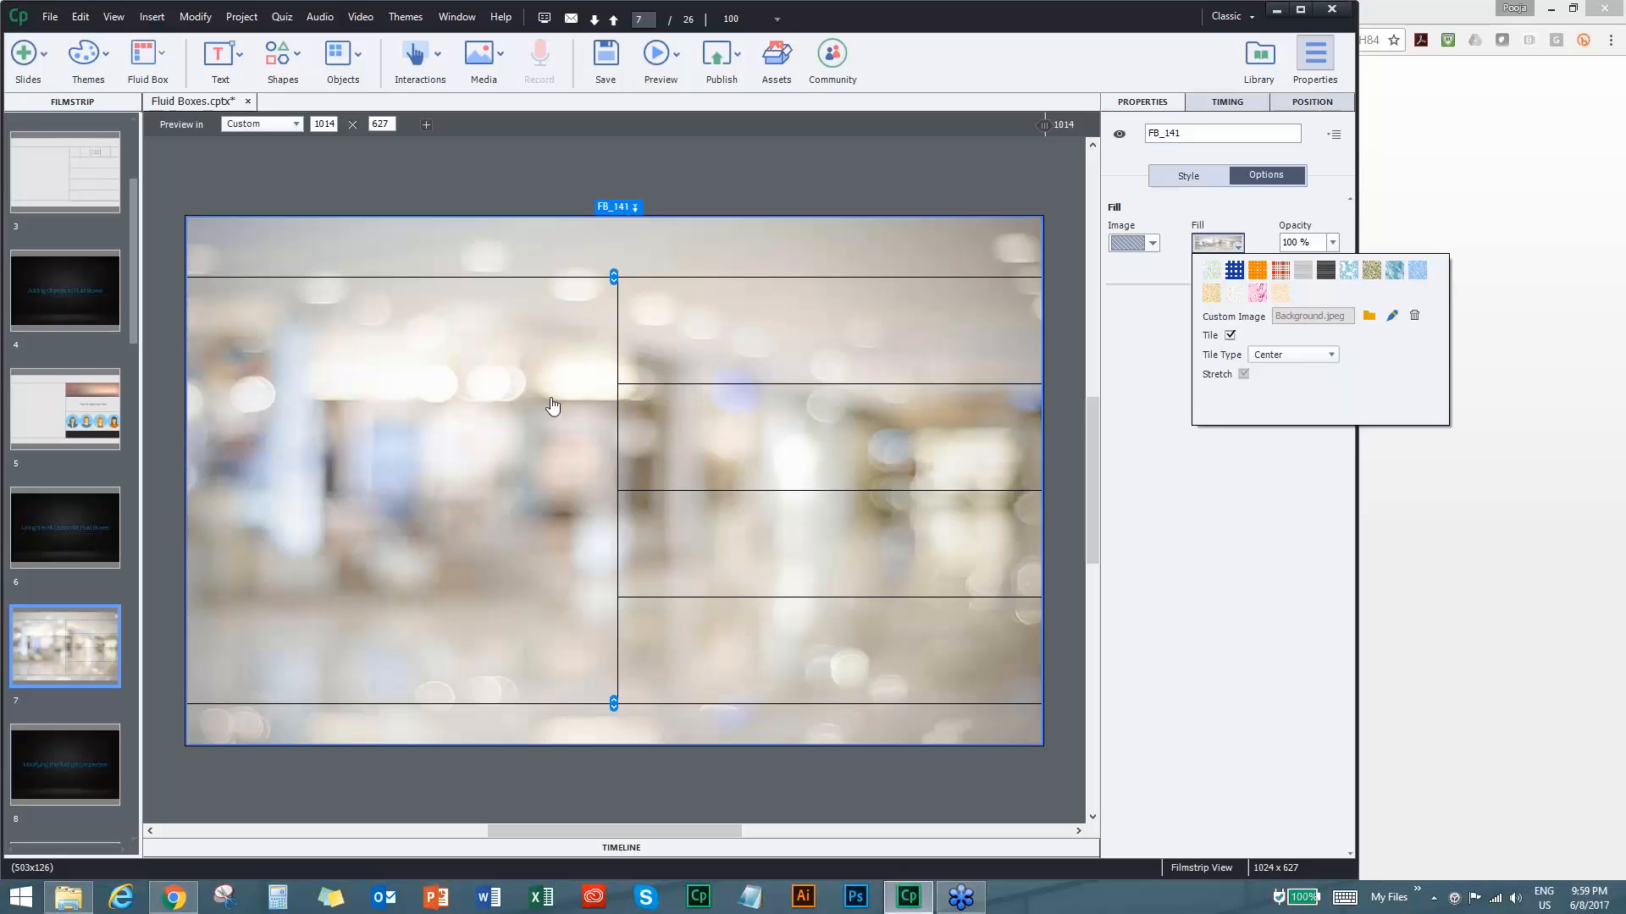
click(888, 442)
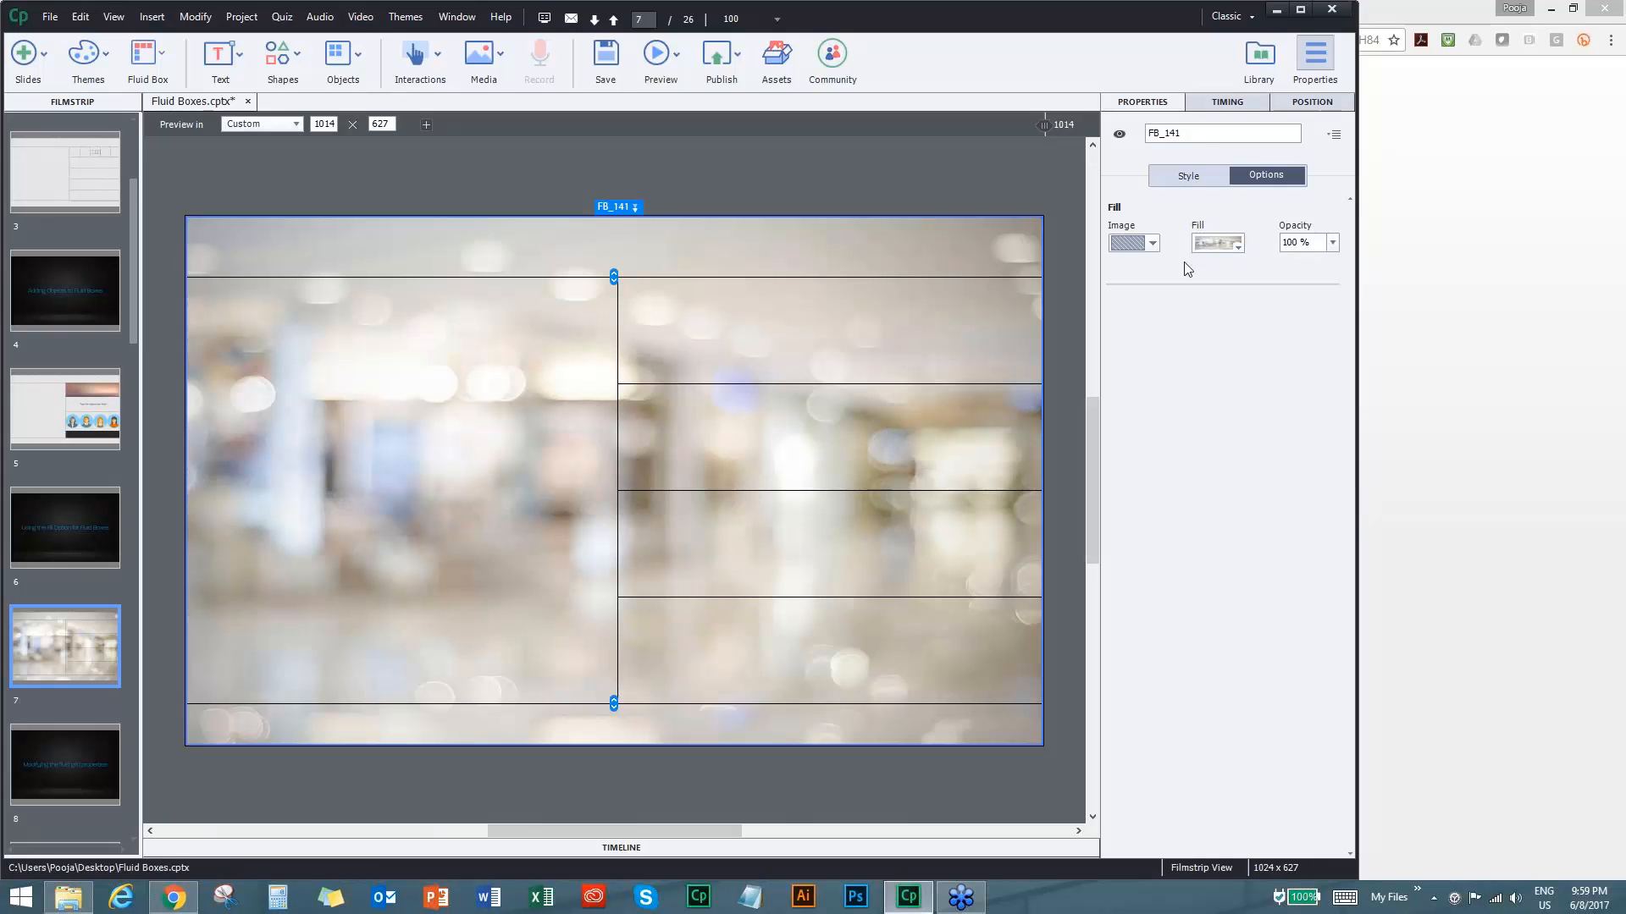
click(1239, 247)
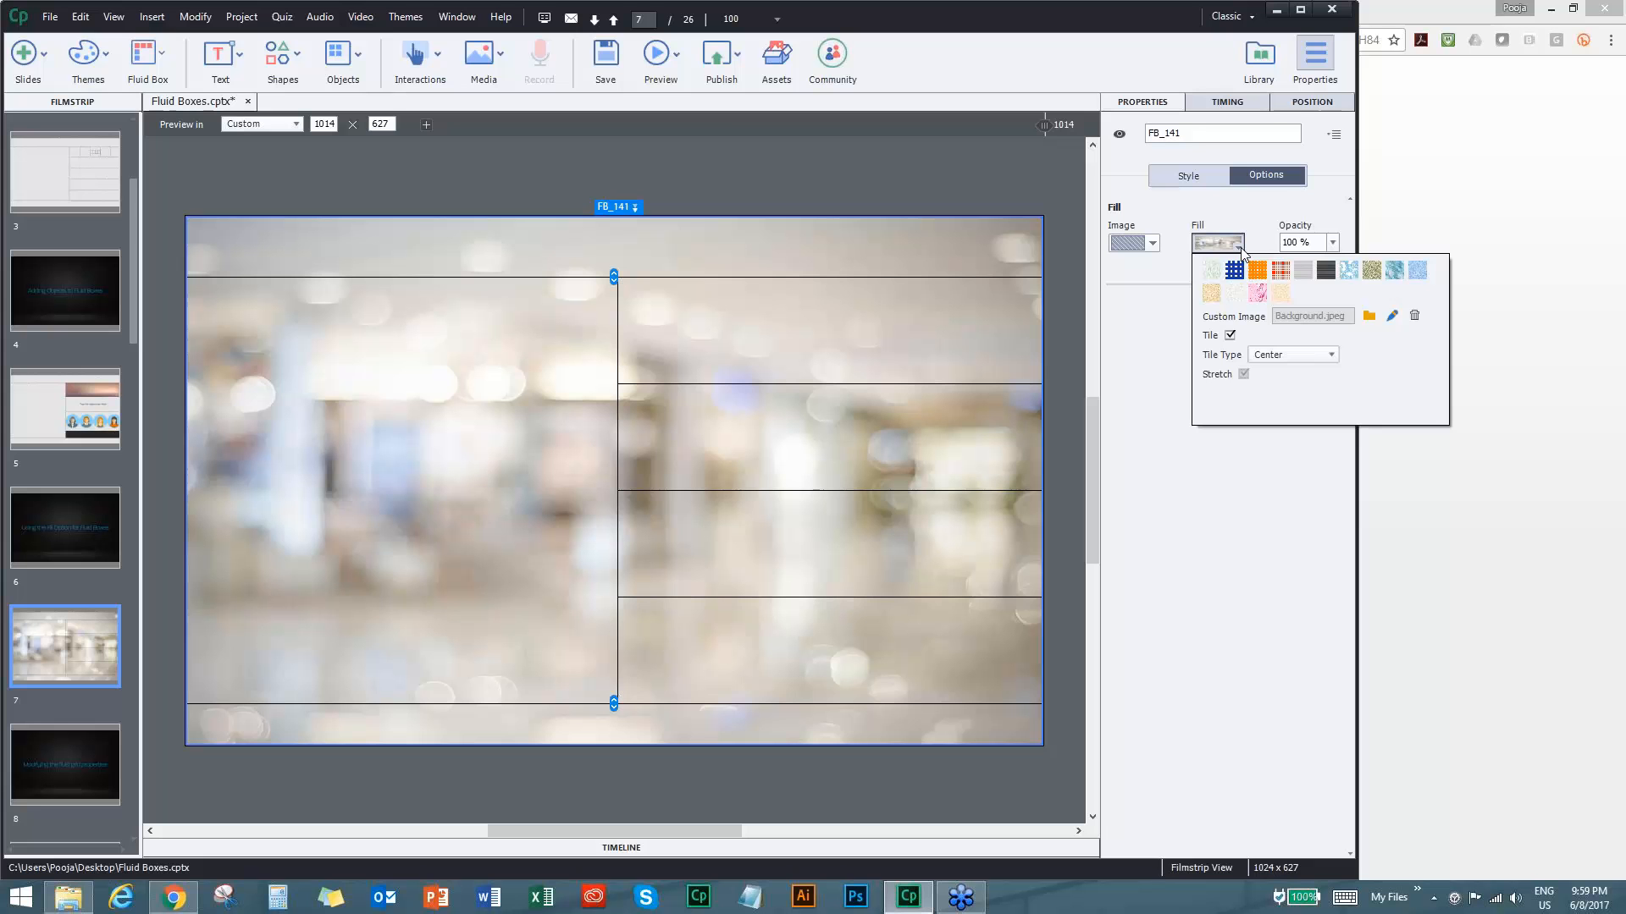
click(1293, 358)
click(1292, 356)
click(1042, 124)
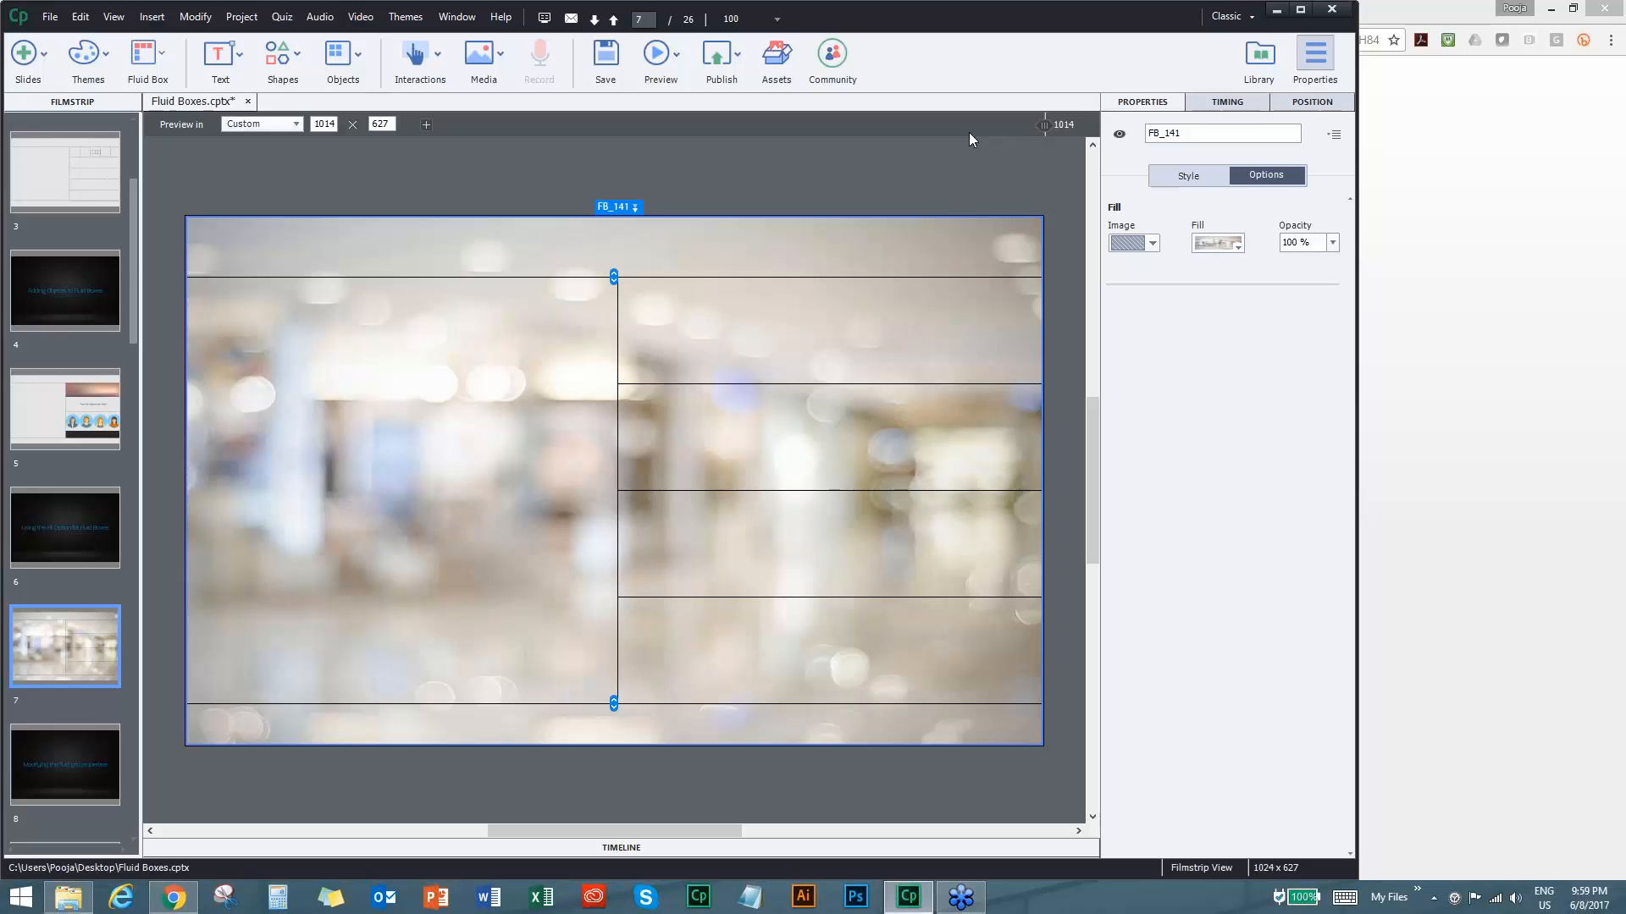
drag(1038, 124, 1088, 123)
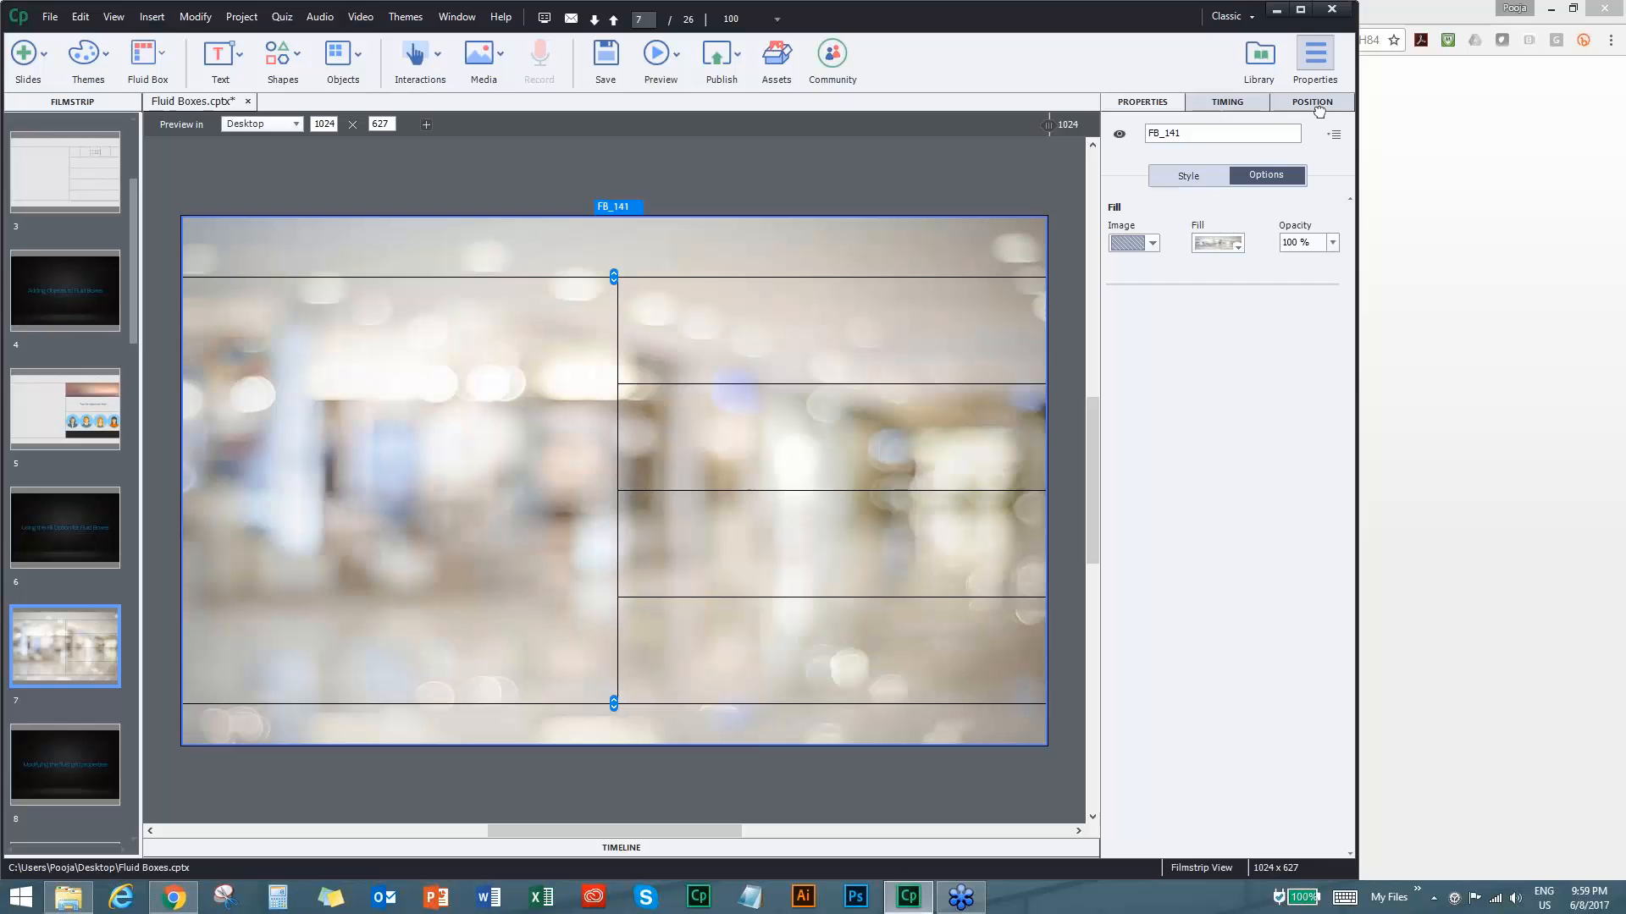
Turn off tiling for the outermost parent fluid box's background image and preview slide 7 at a narrower width.
click(1238, 245)
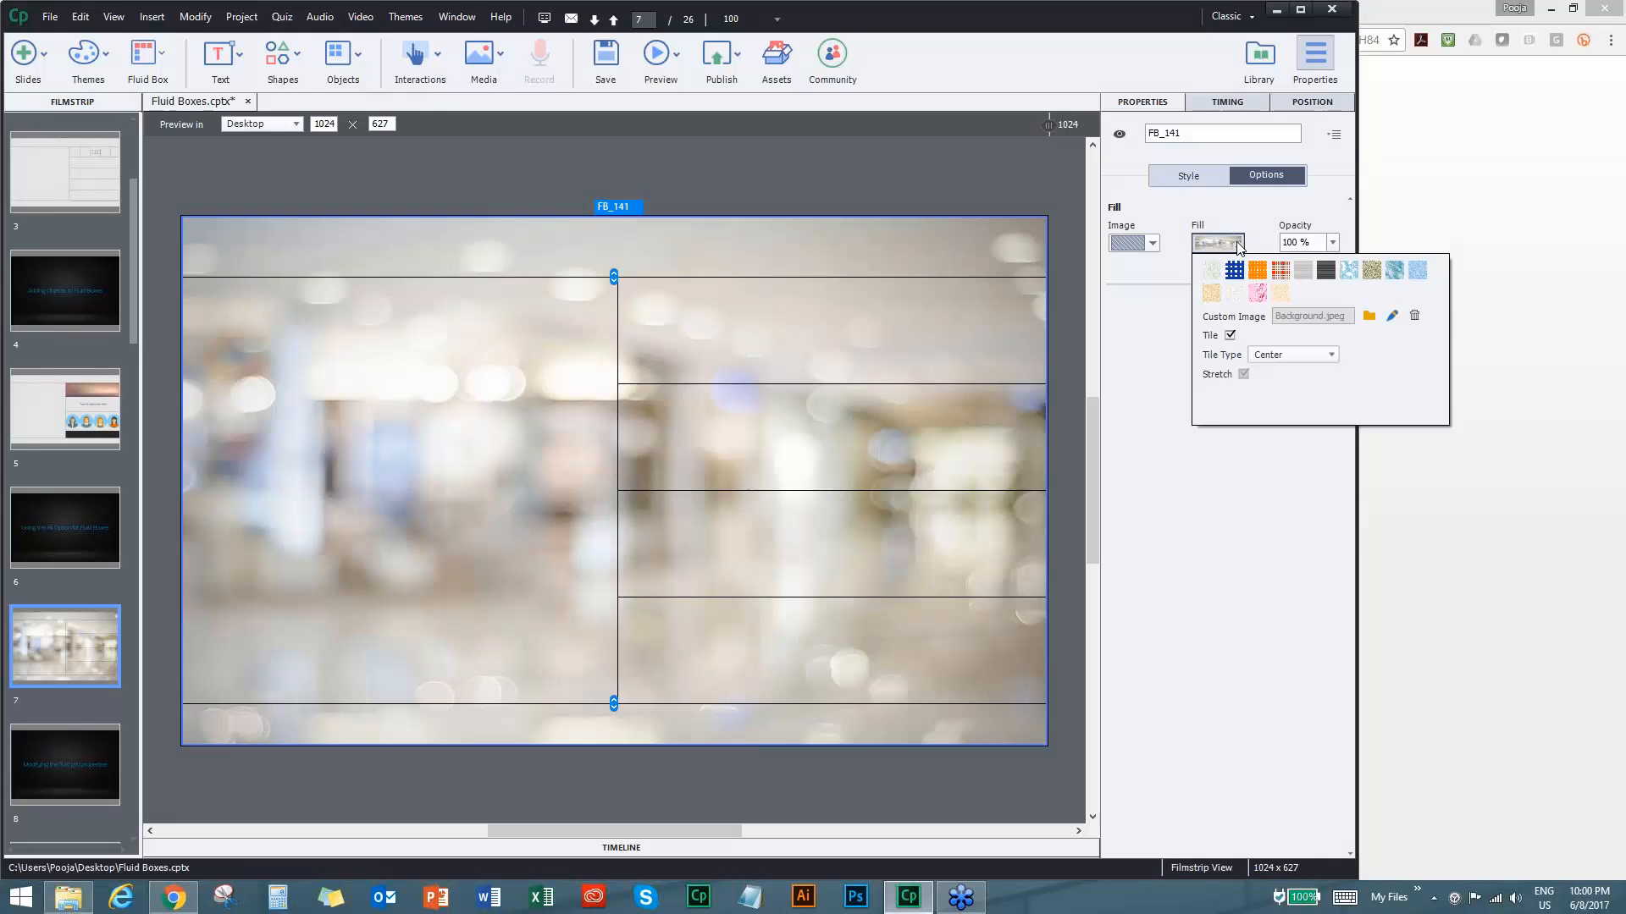
click(1231, 336)
click(1054, 144)
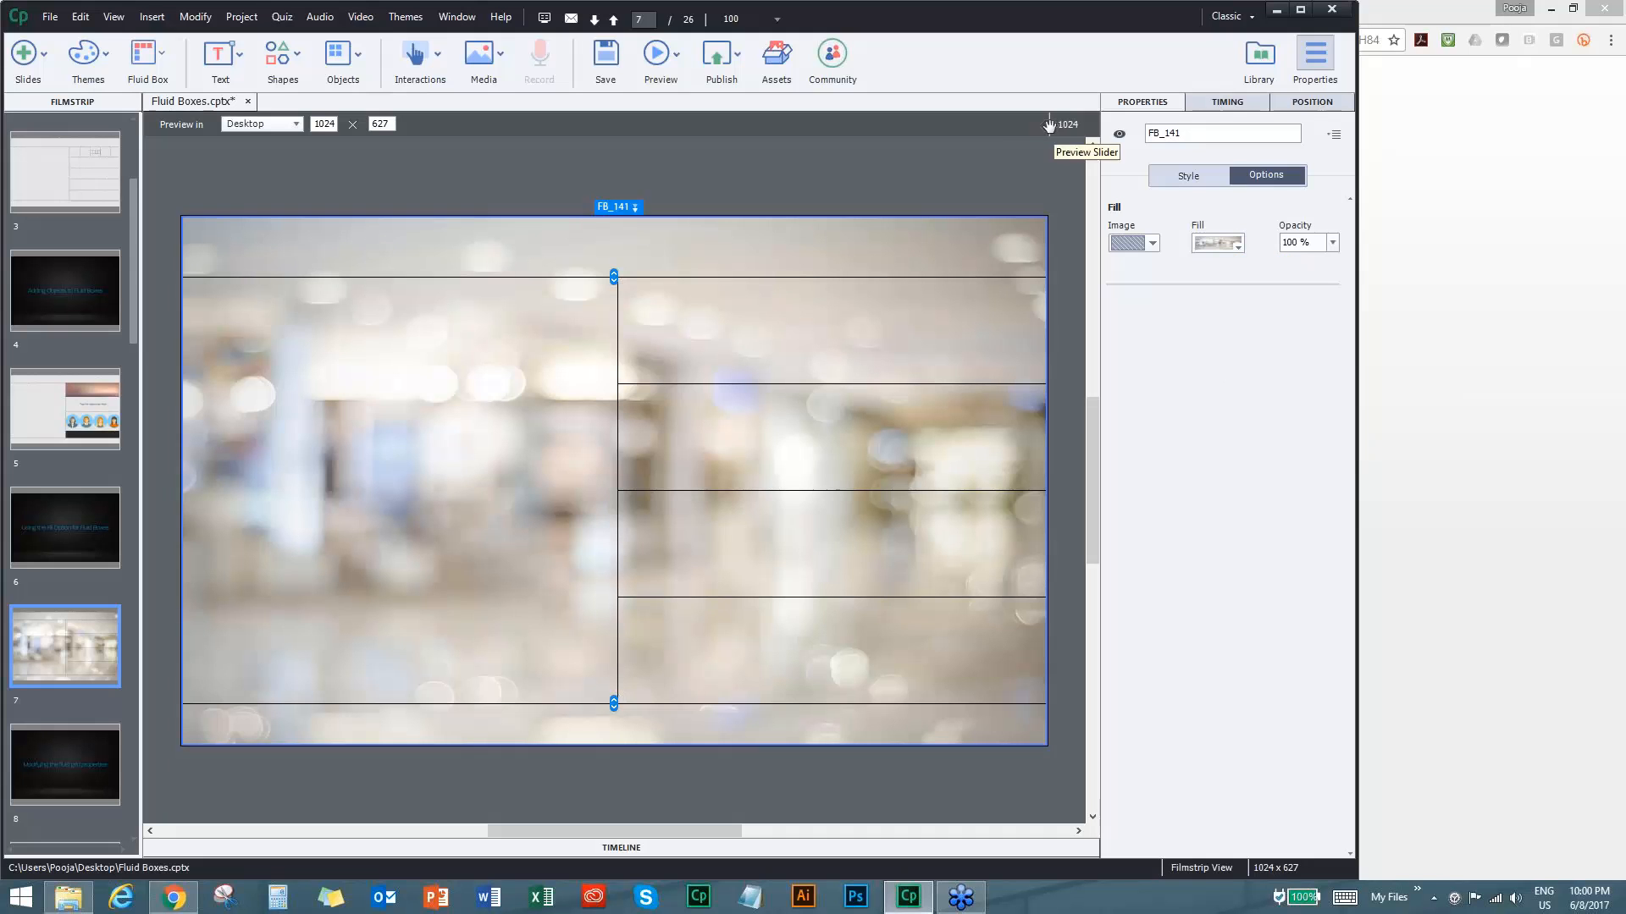
drag(1050, 123, 967, 124)
drag(853, 110, 1329, 115)
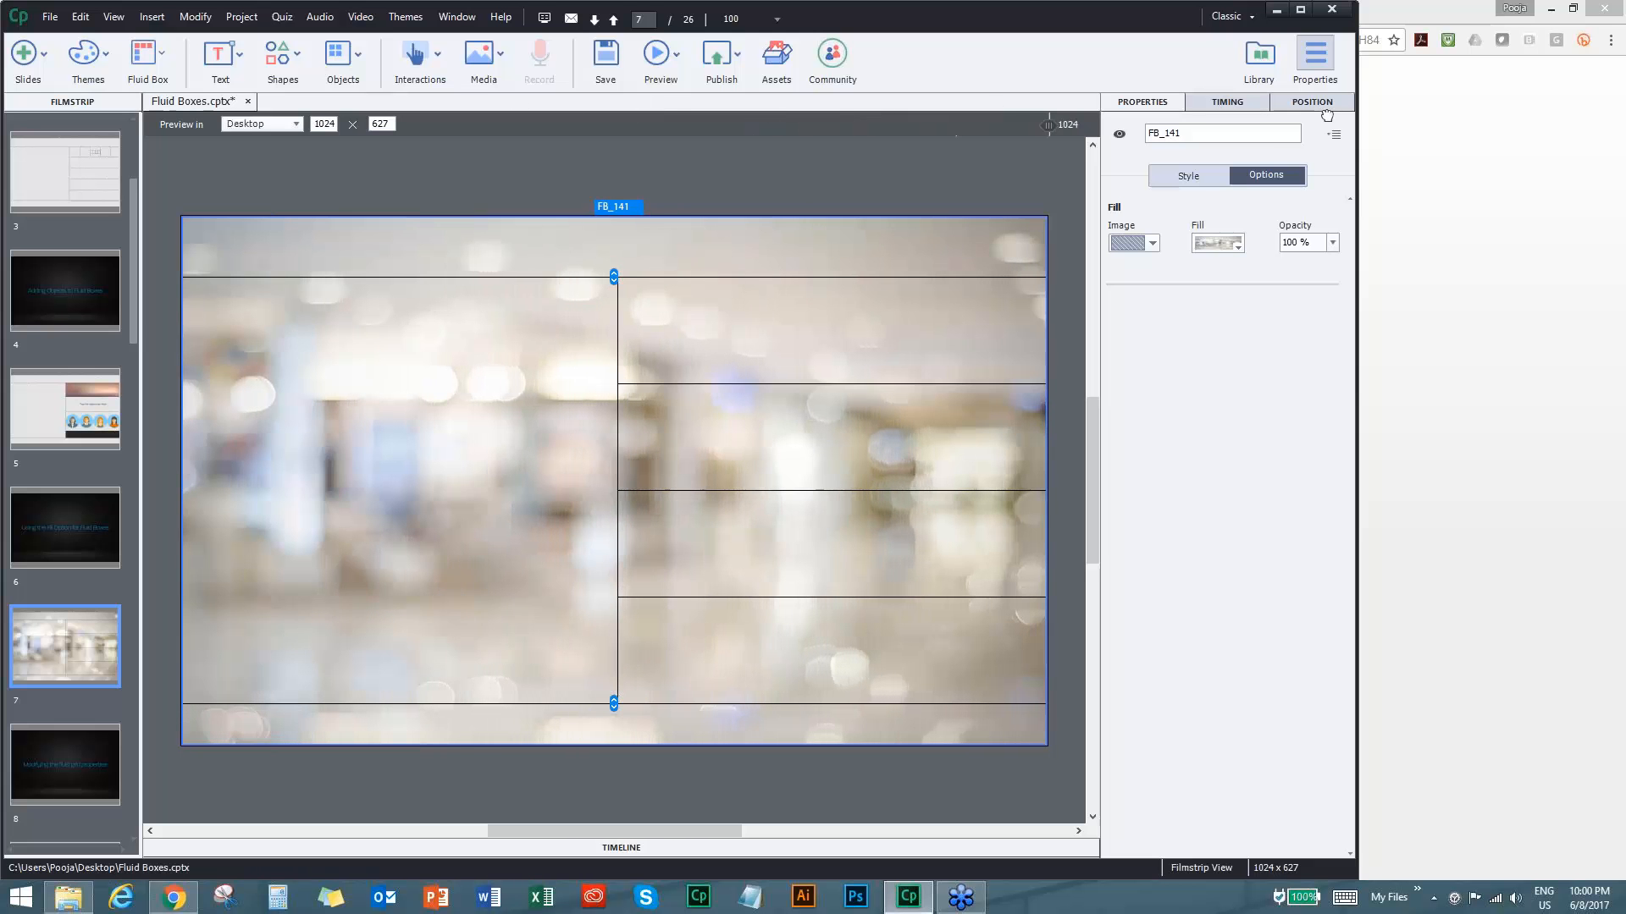
Turn tiling back on for the outermost parent fluid box's background image.
click(1238, 245)
click(1230, 336)
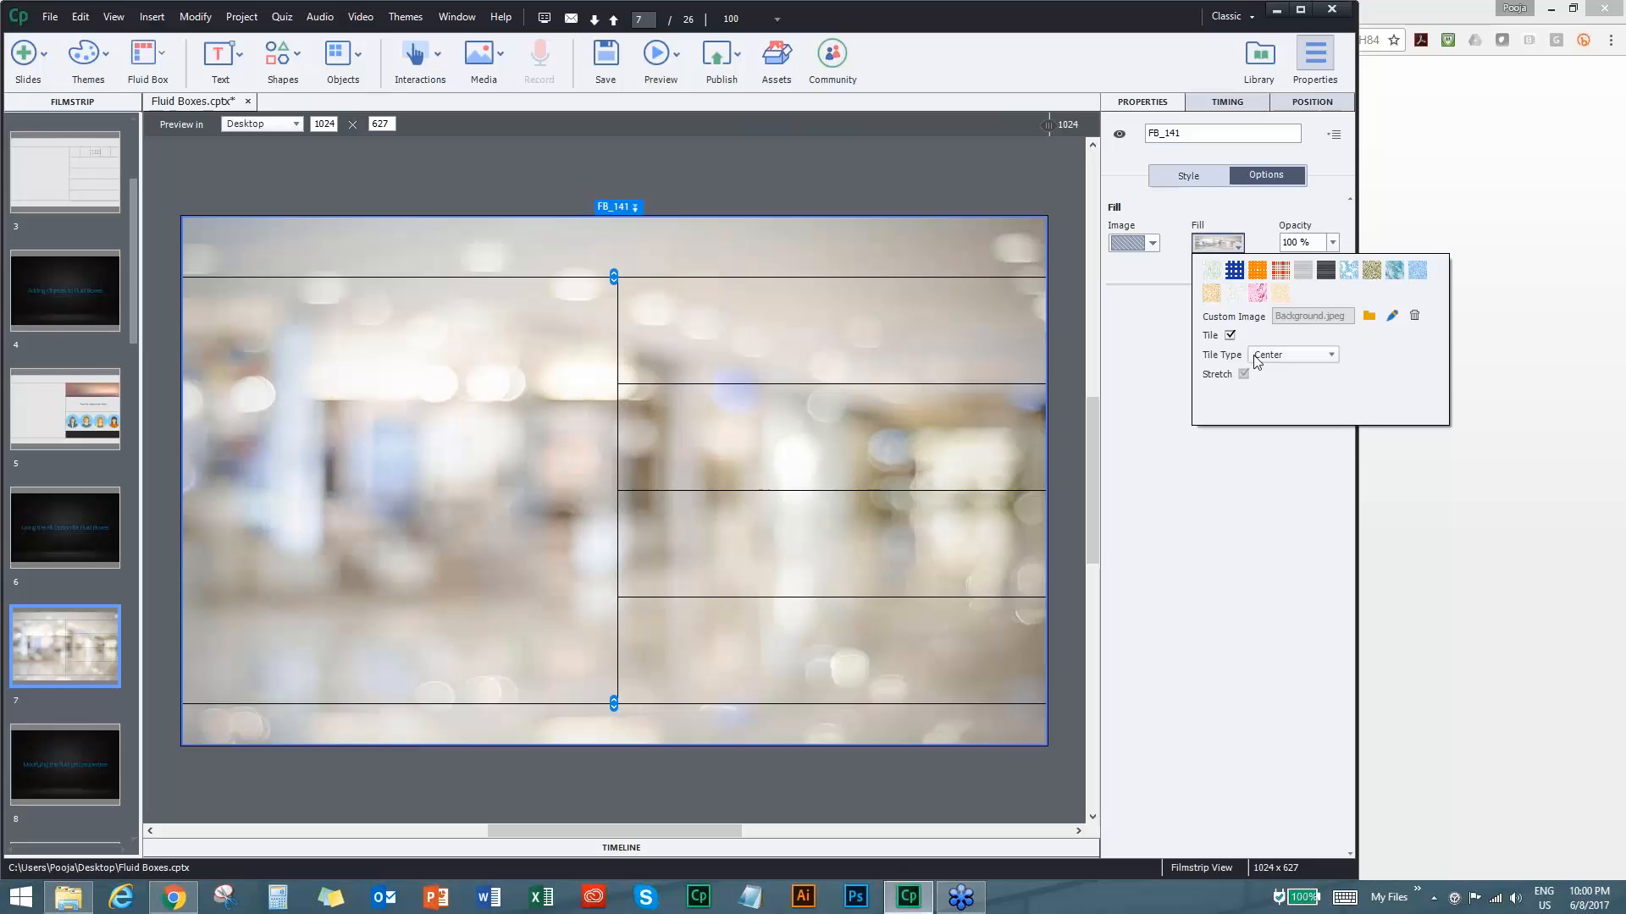
click(960, 263)
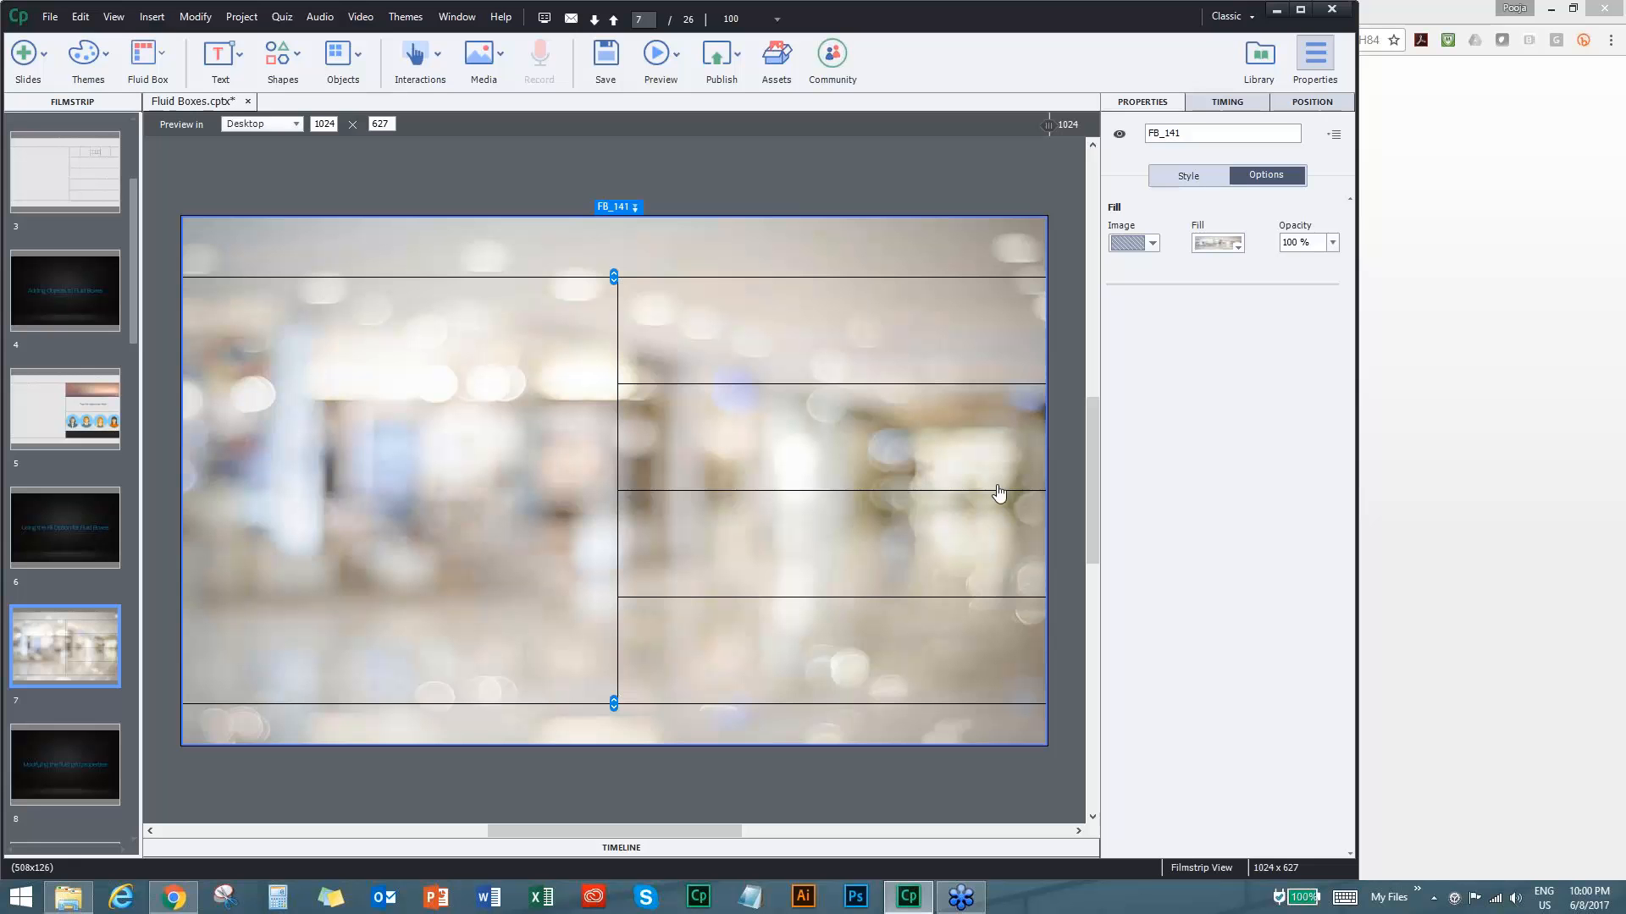
Give the top fluid box on slide 7 a solid fill in a beige sampled from the background image.
click(834, 251)
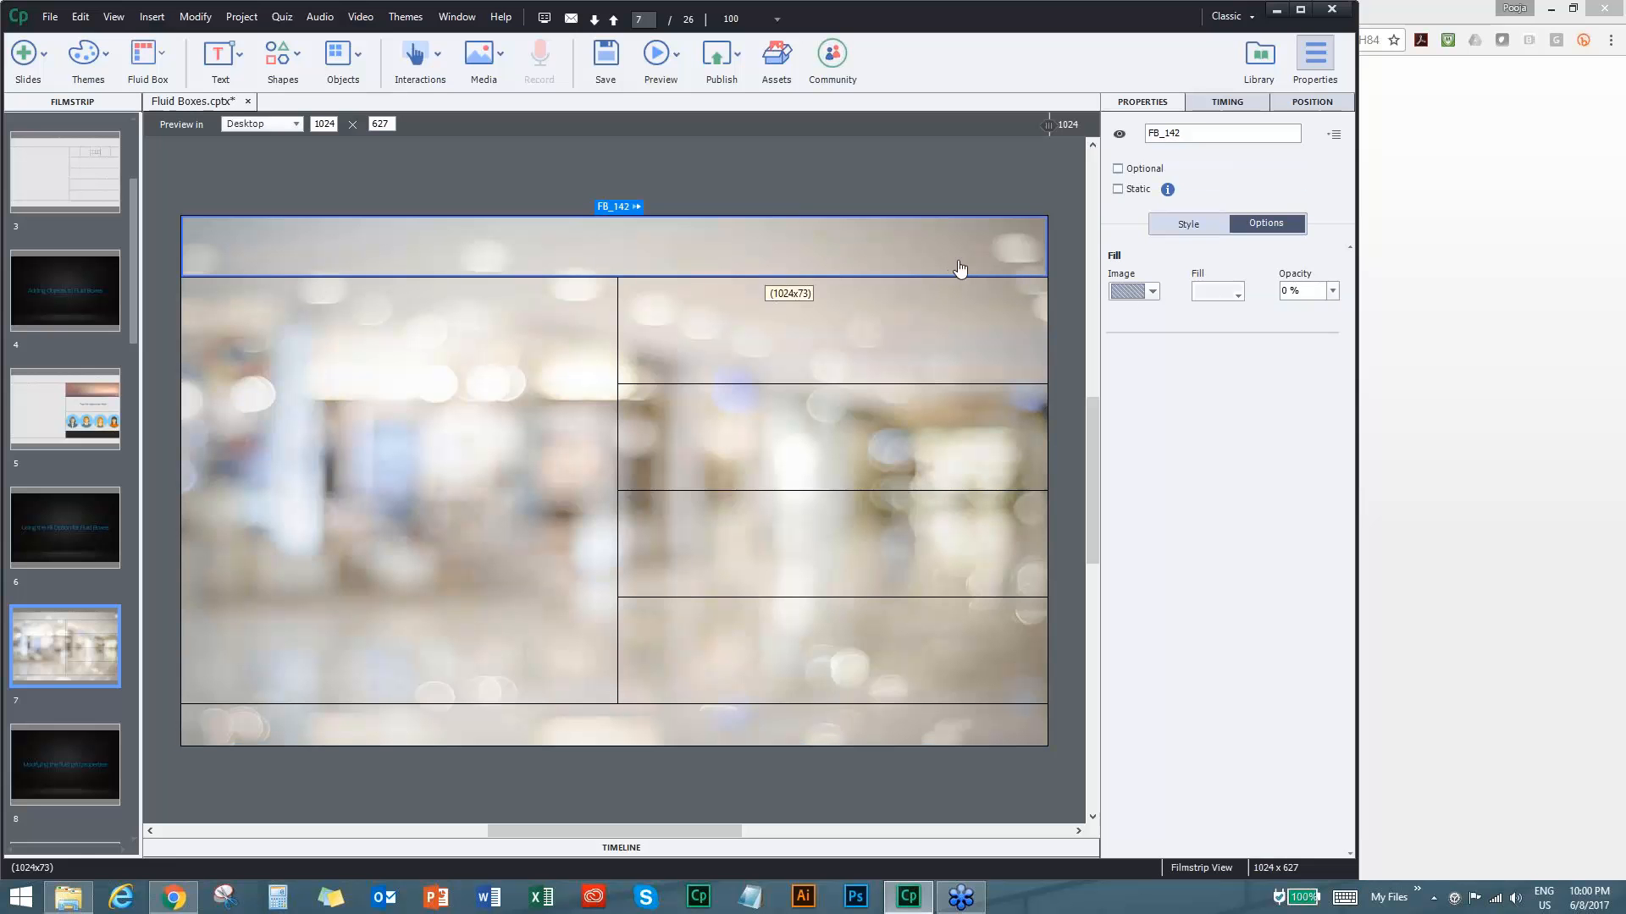
click(1156, 295)
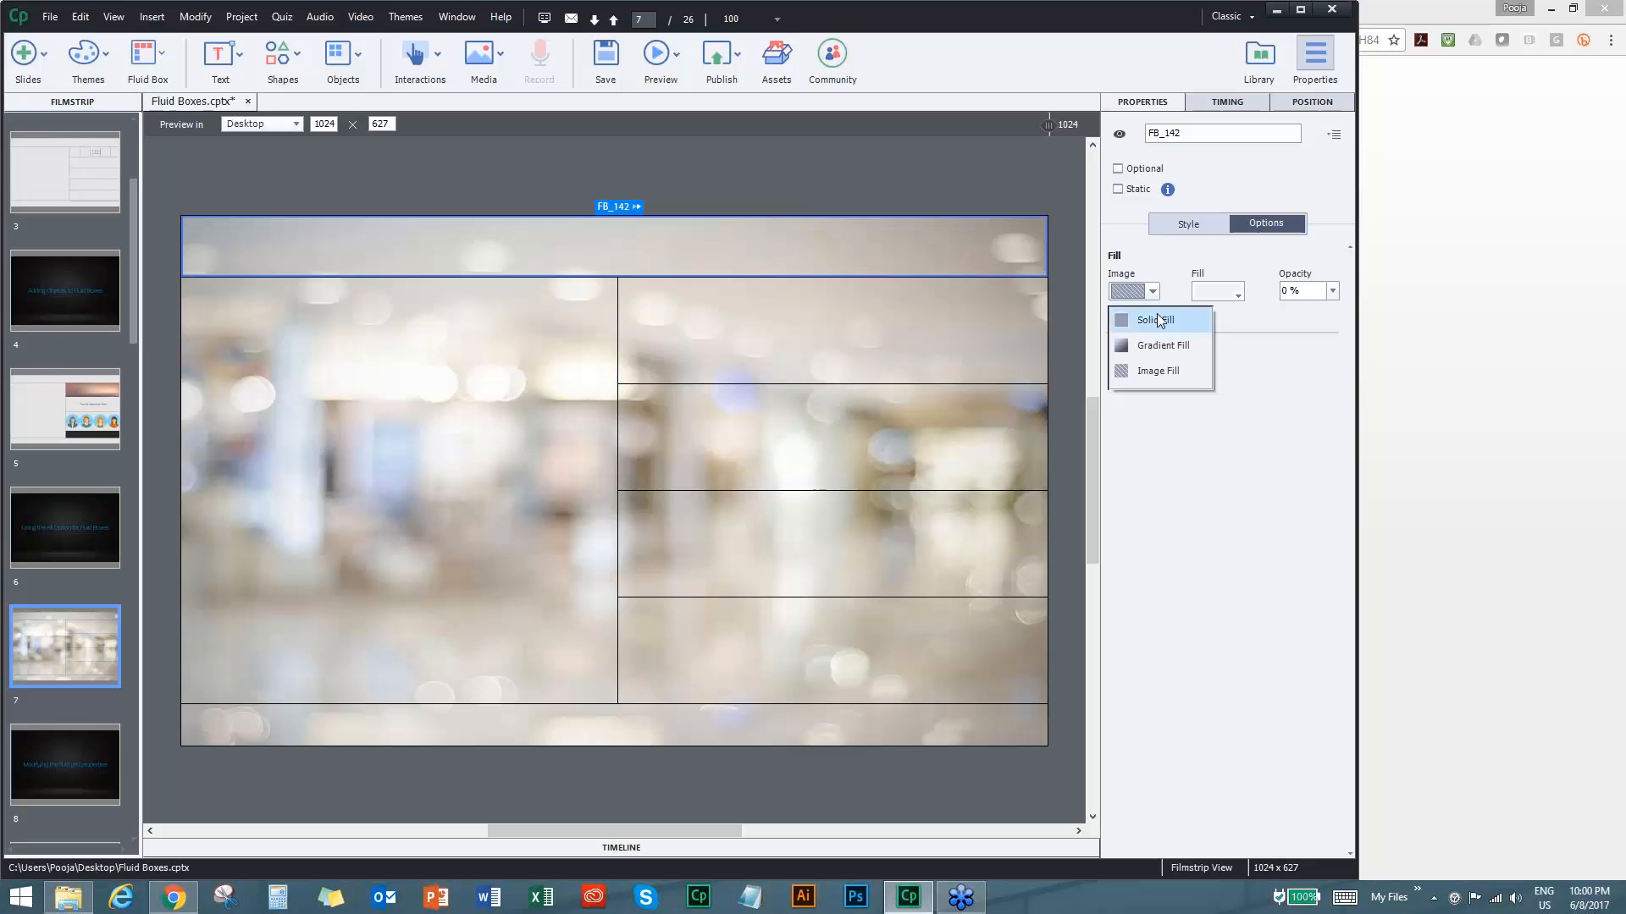
click(1160, 320)
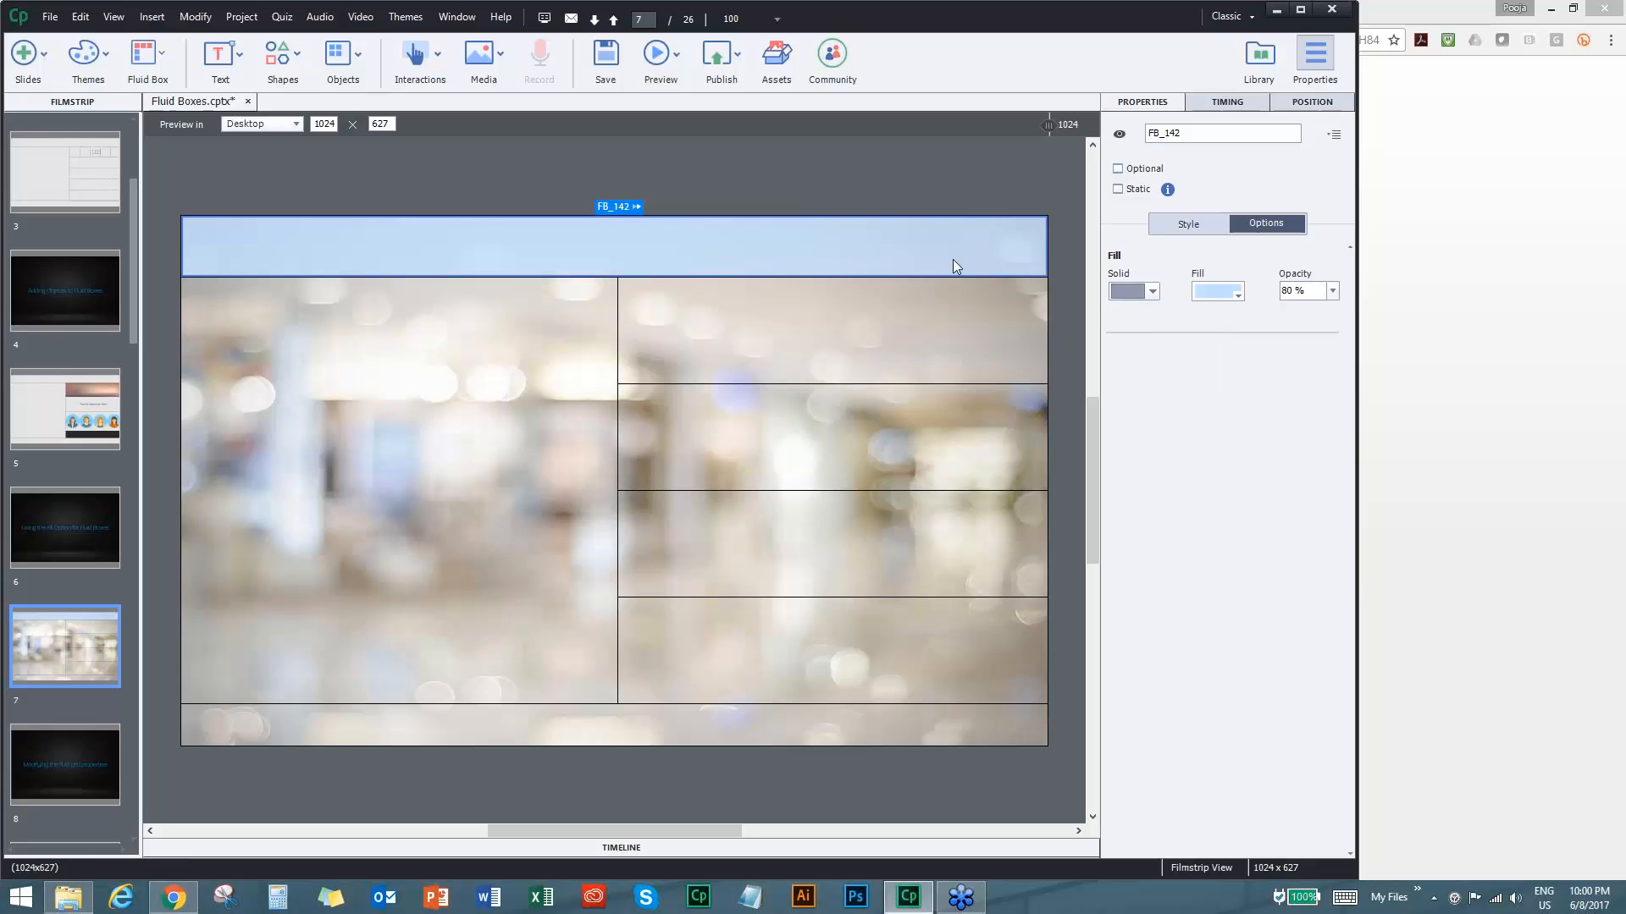
click(1219, 292)
click(1317, 328)
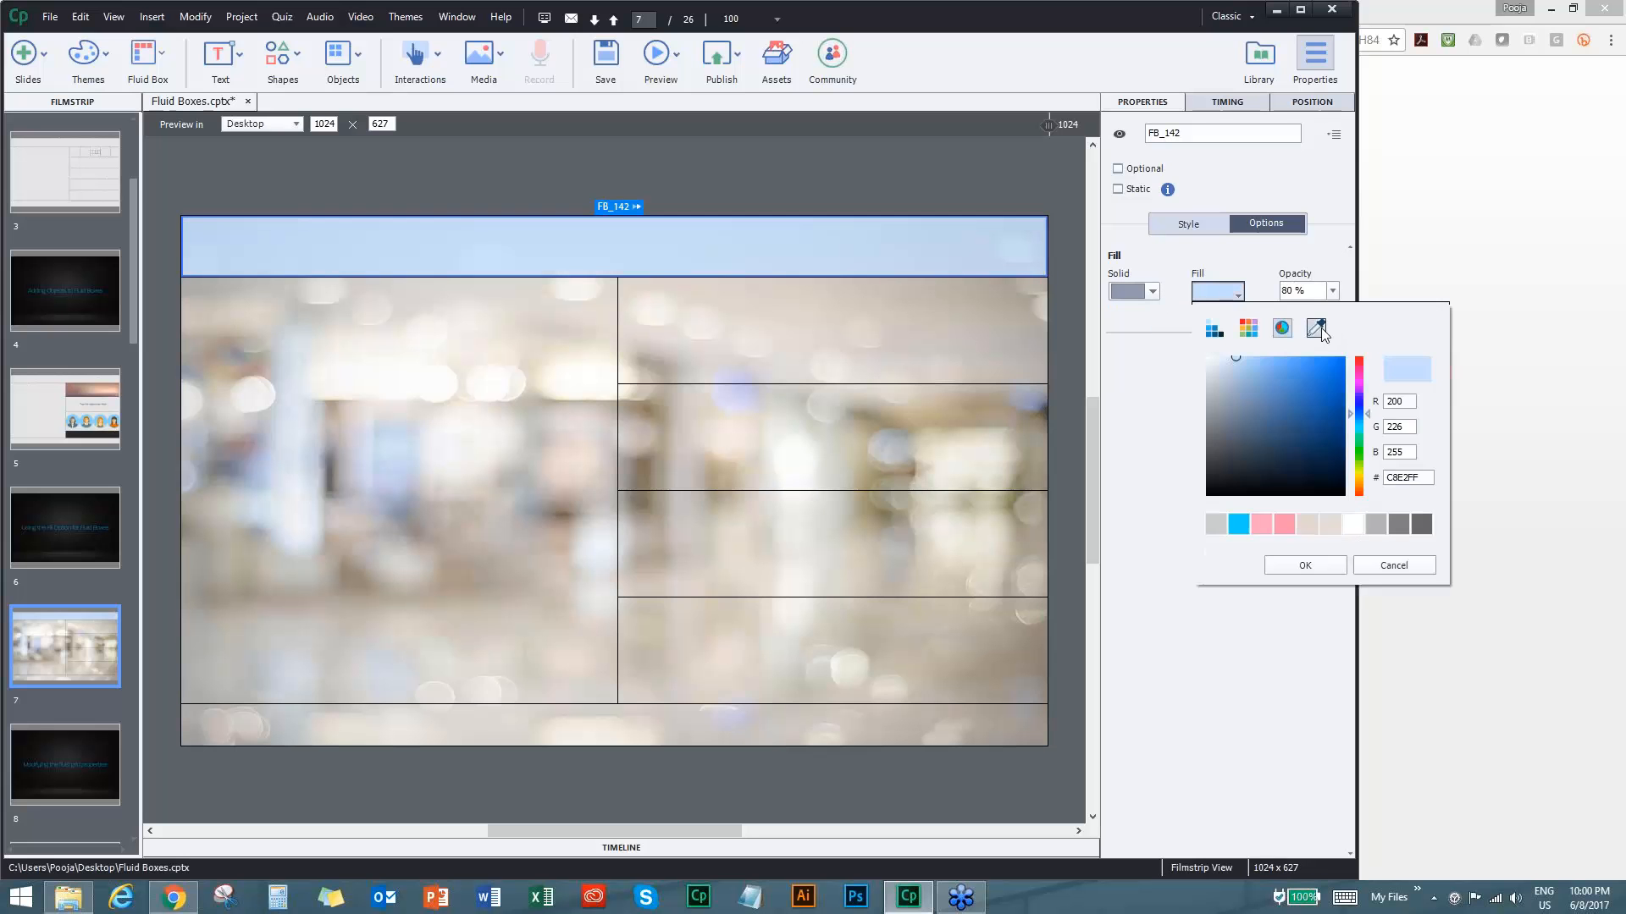
click(801, 320)
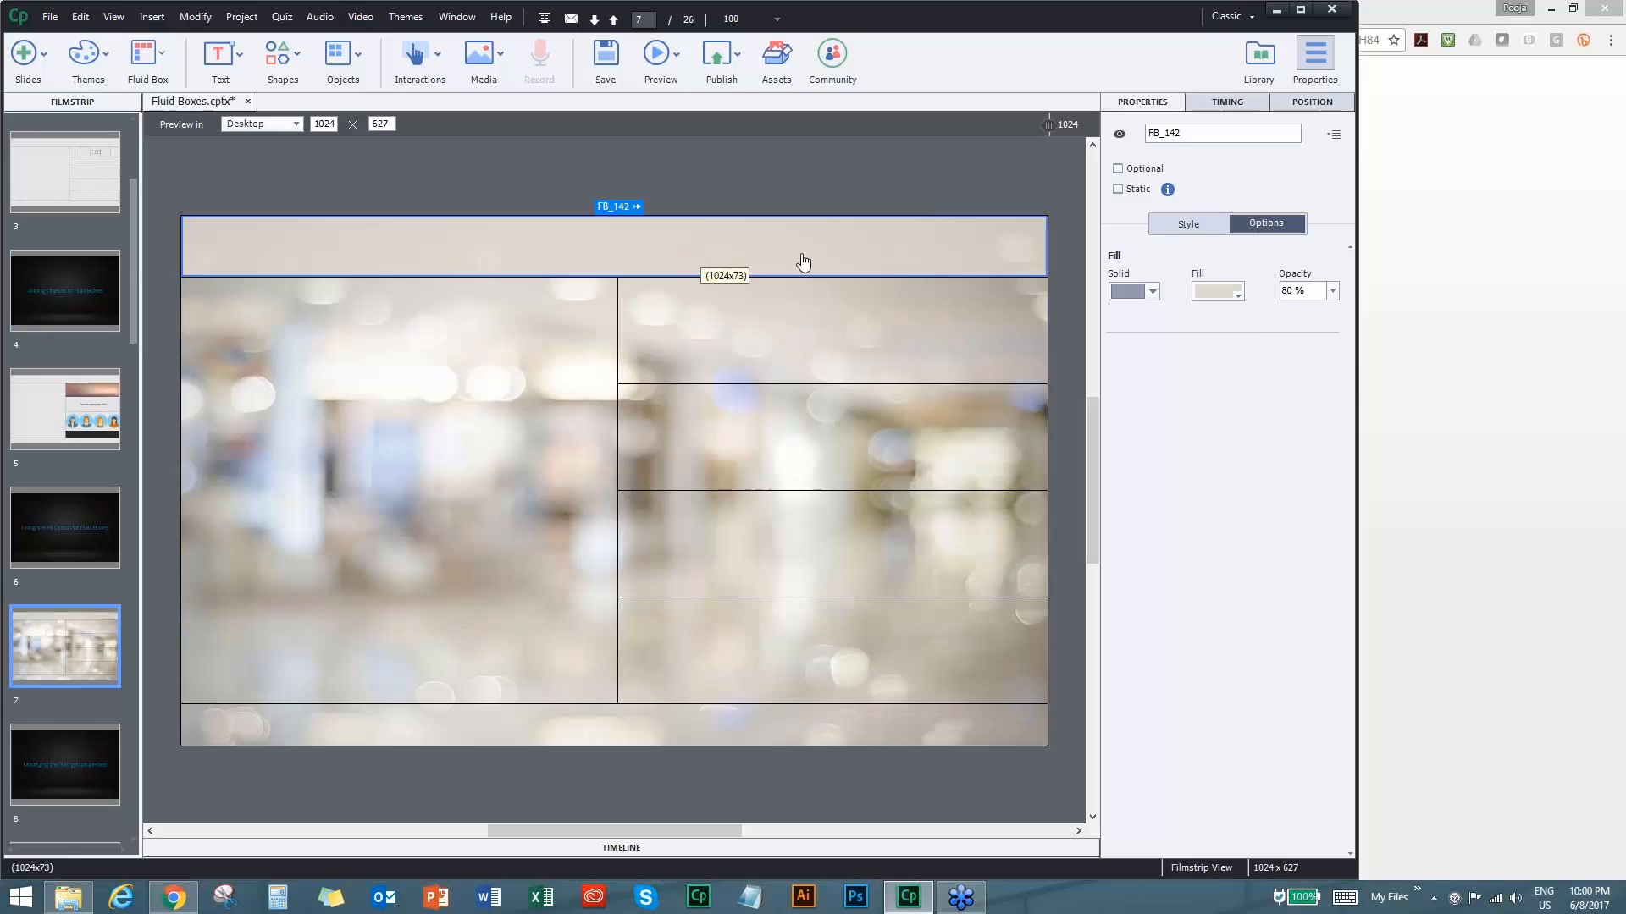
Set the fill opacity of the top fluid box to 60%.
click(1311, 292)
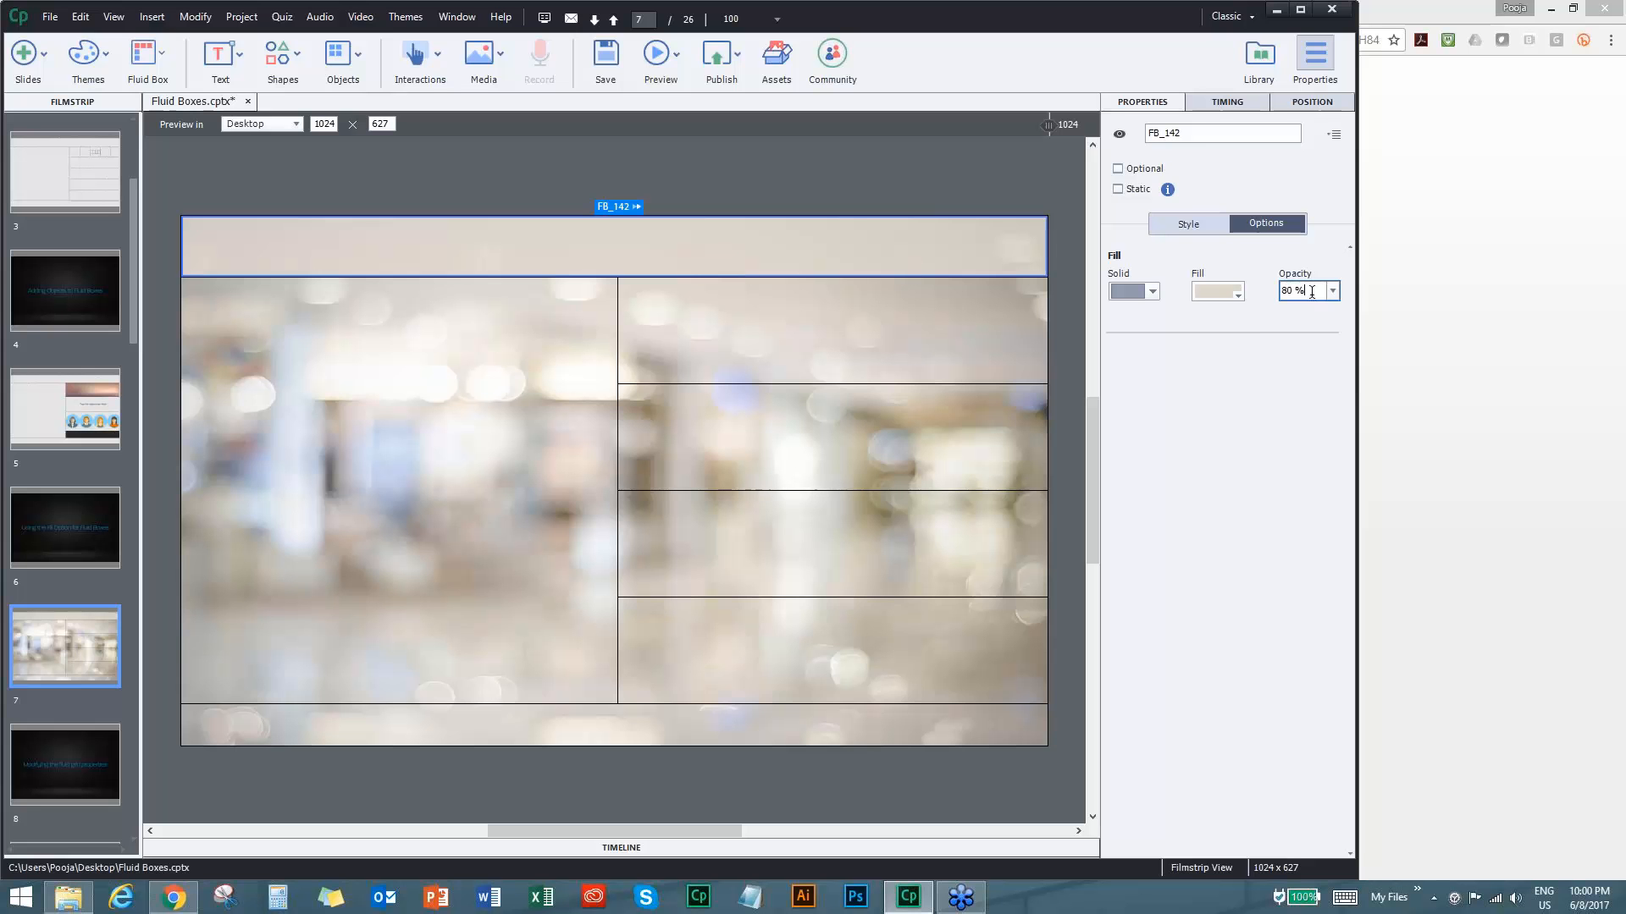
text(60)
key(Return)
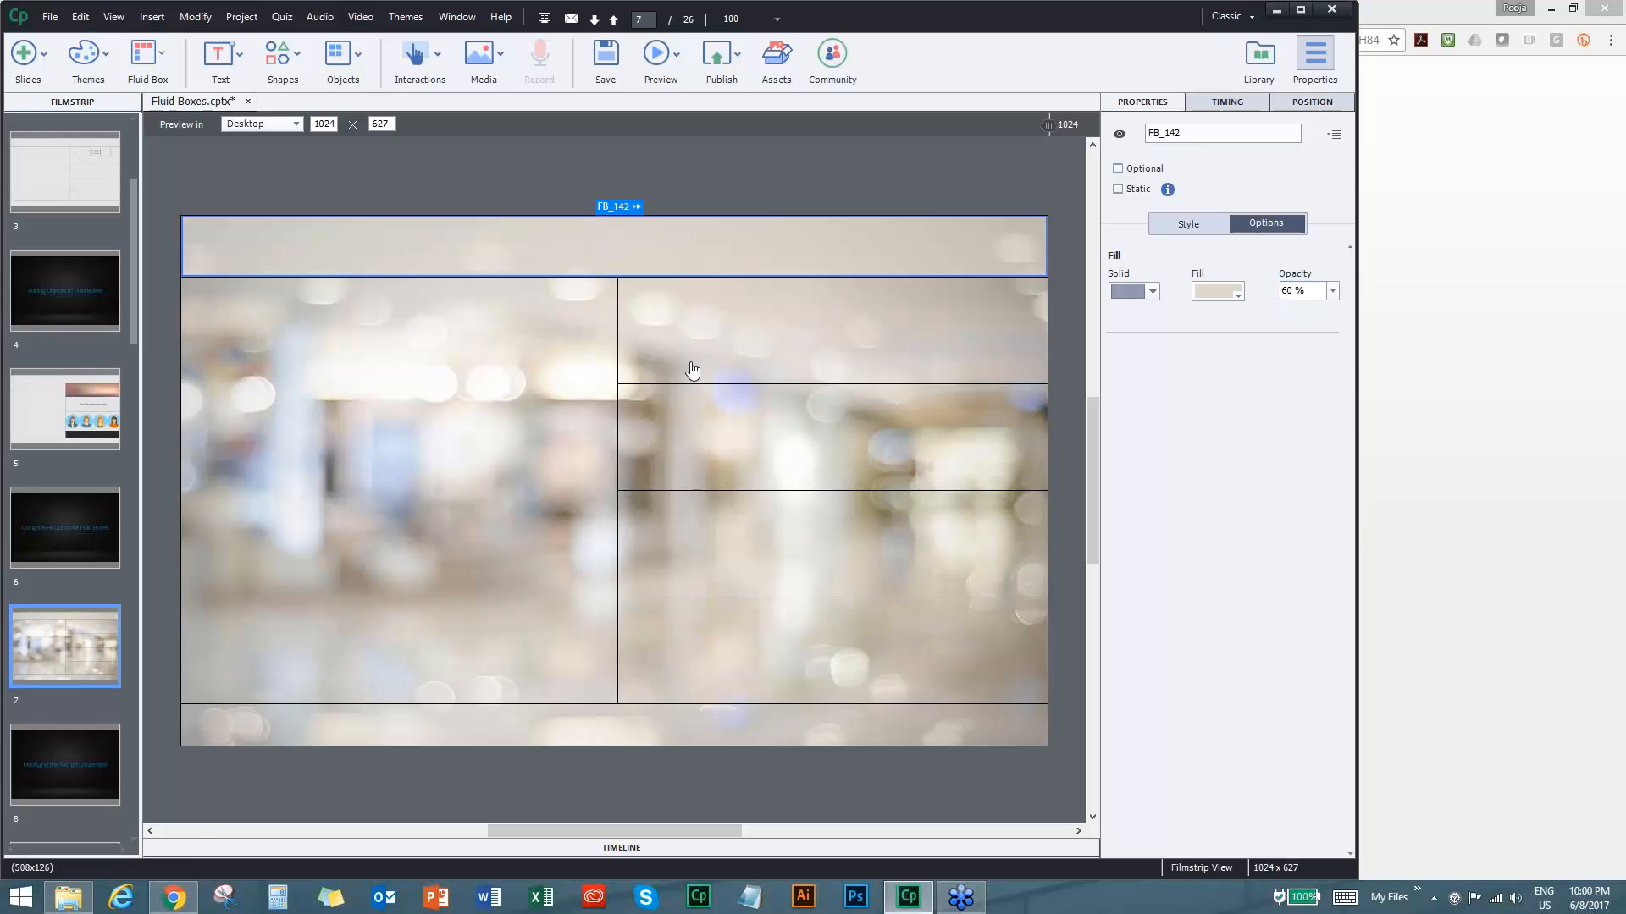
Give the large left-hand fluid box a solid fill in a beige sampled from the slide's upper strip.
click(484, 383)
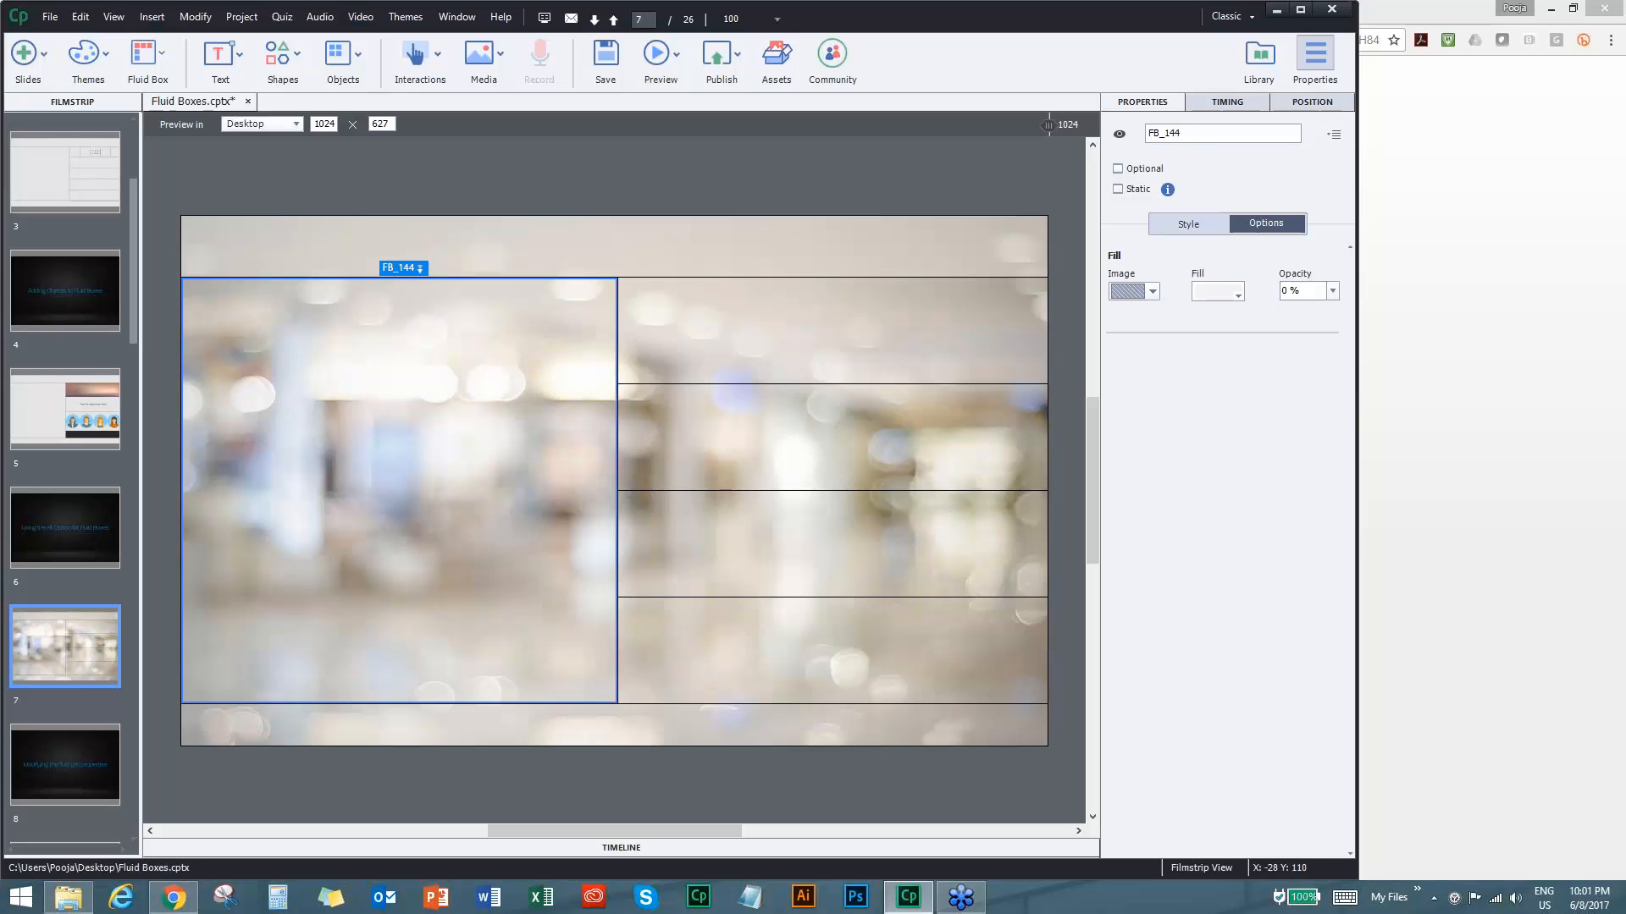
click(1151, 292)
click(1186, 322)
click(1217, 291)
click(1316, 328)
click(924, 244)
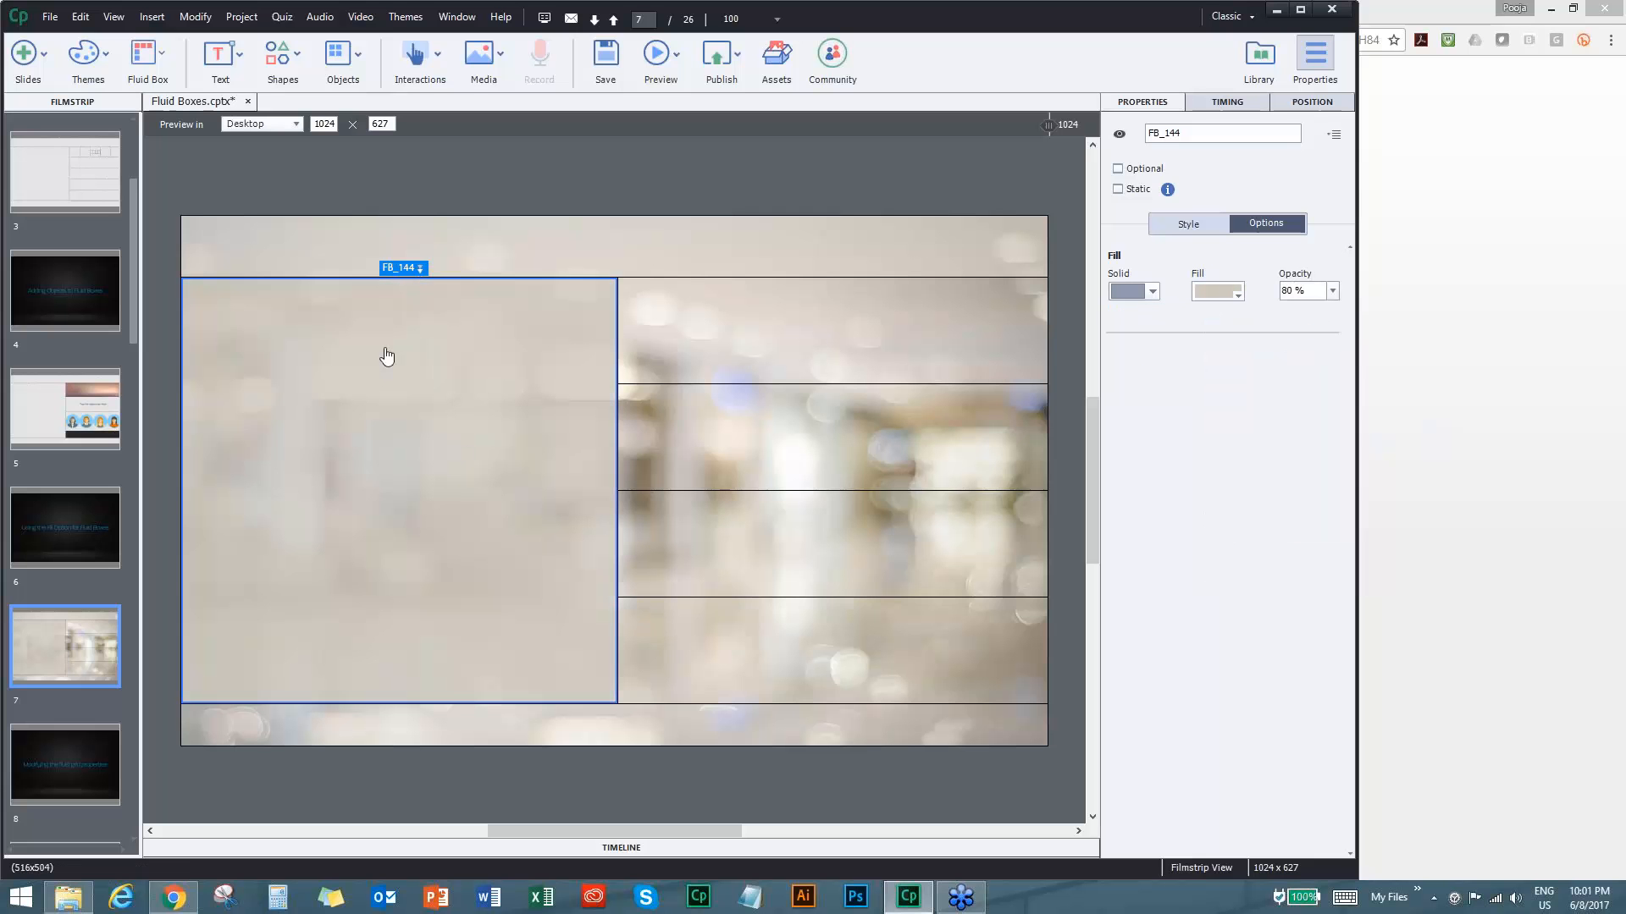
Set the fill opacity of the large left-hand fluid box to 60%.
click(1308, 292)
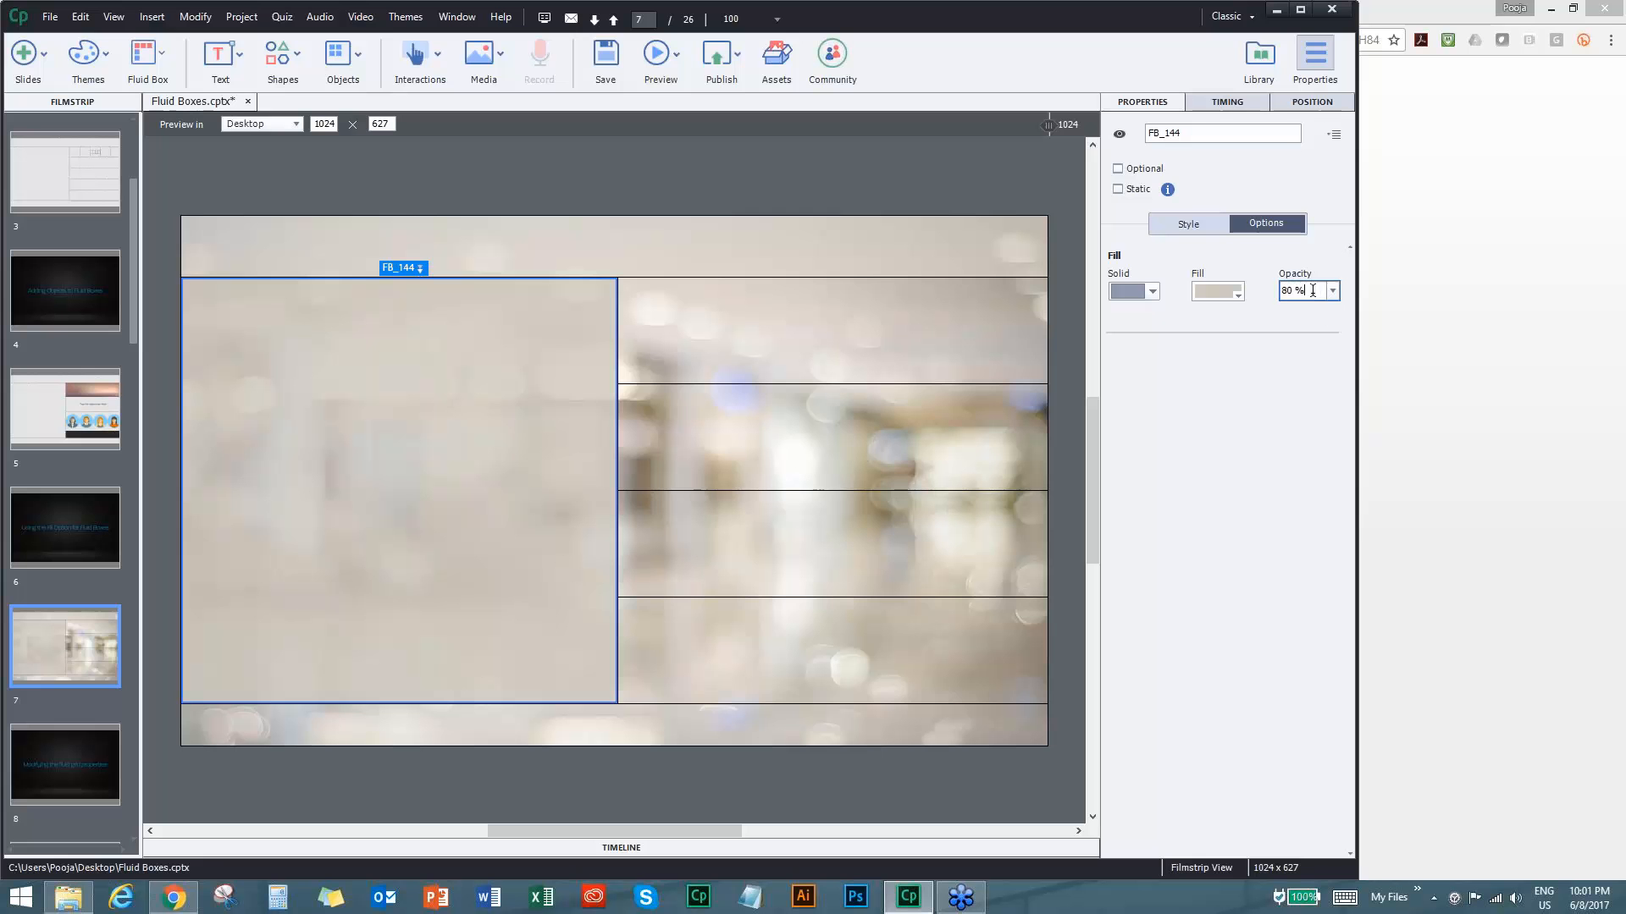
text(60)
key(Return)
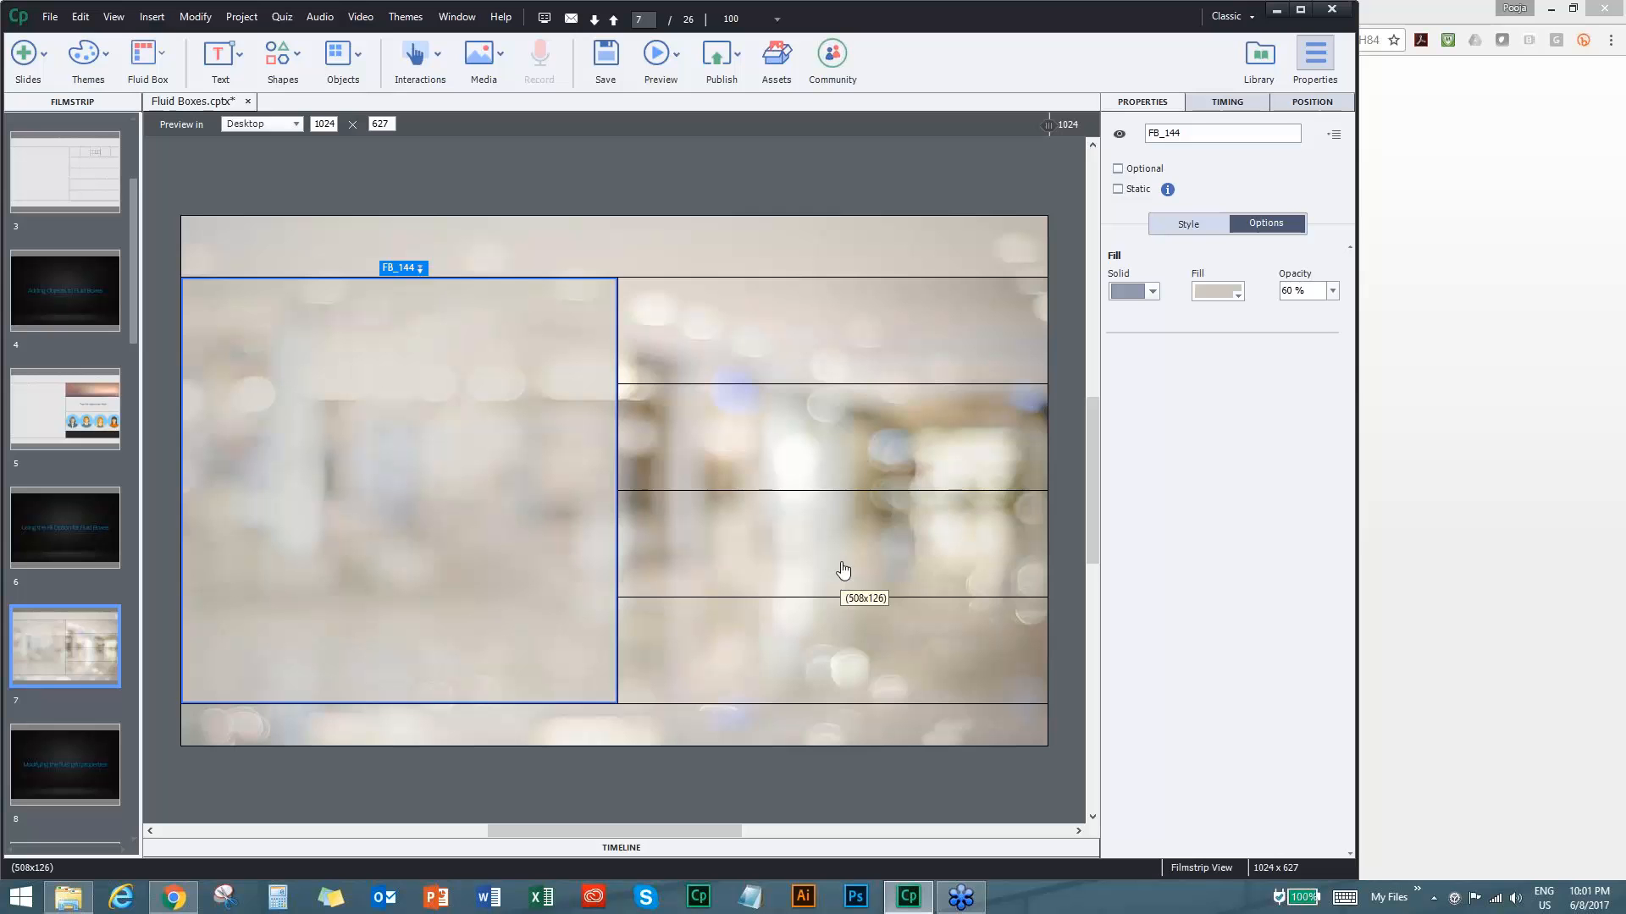
Select the bottom fluid box on slide 7 and set its fill type to Image Fill.
click(614, 727)
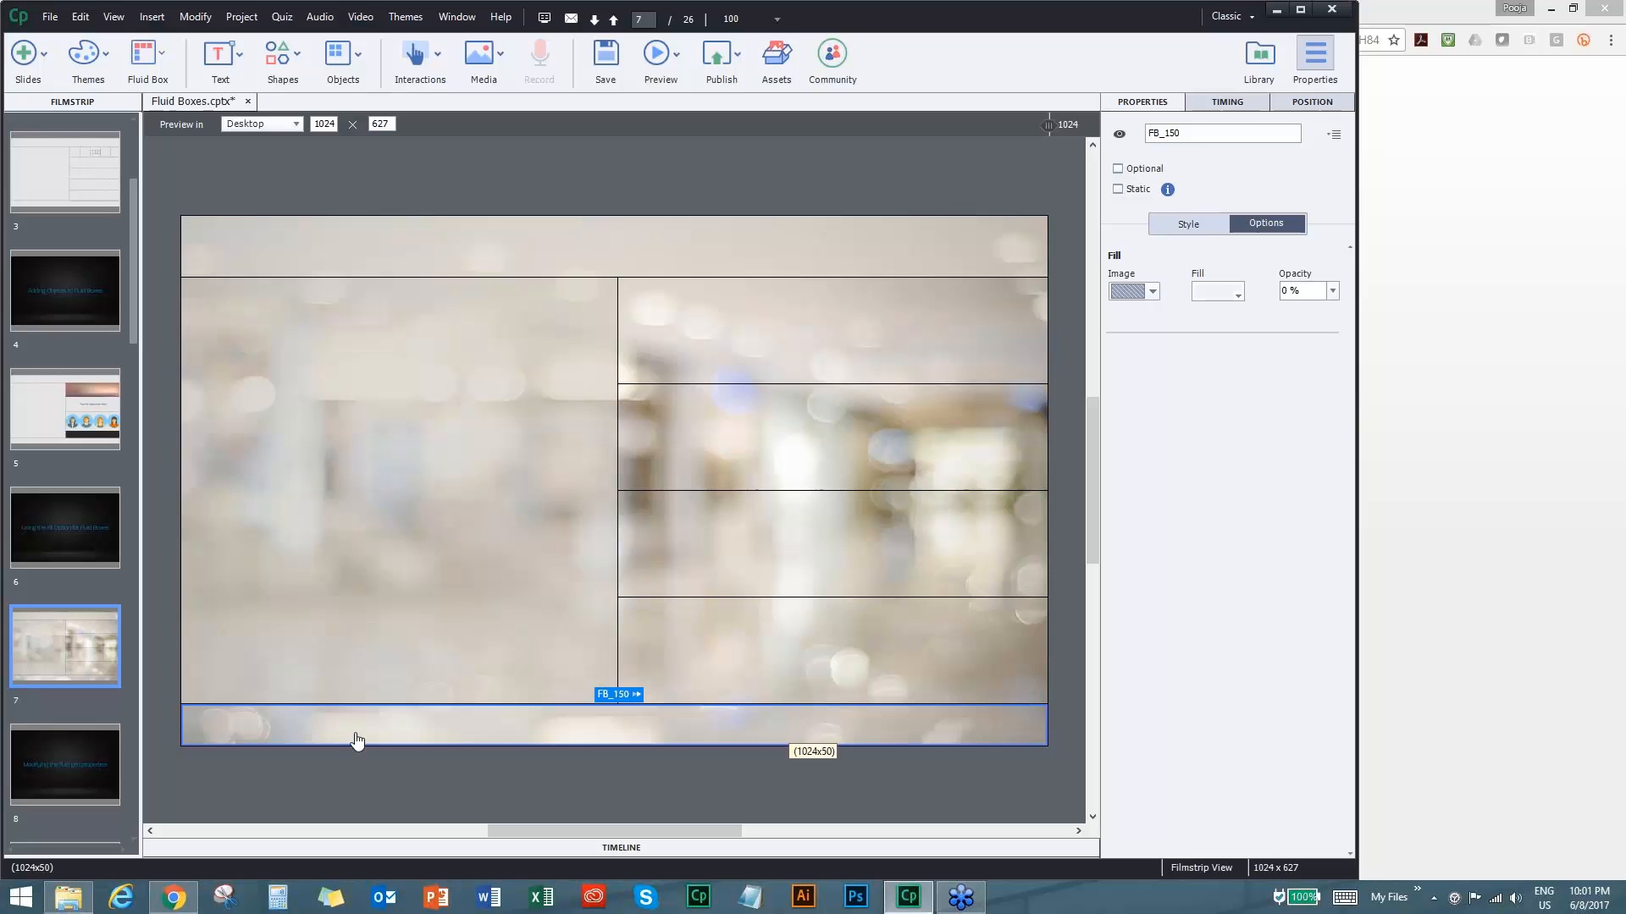
click(1152, 291)
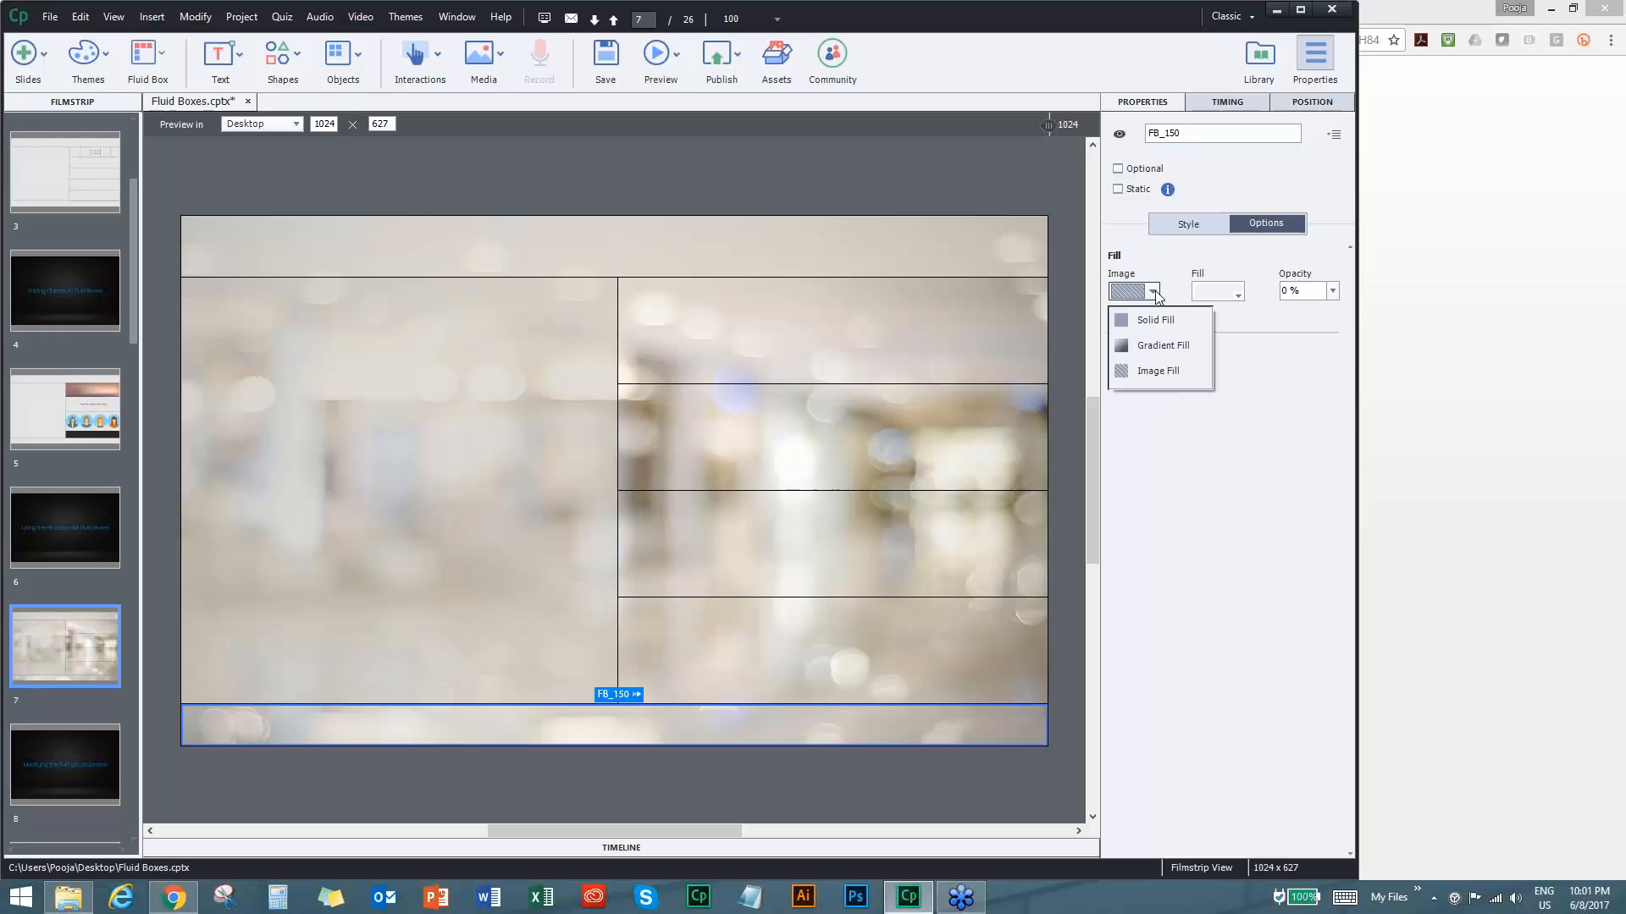
click(1160, 377)
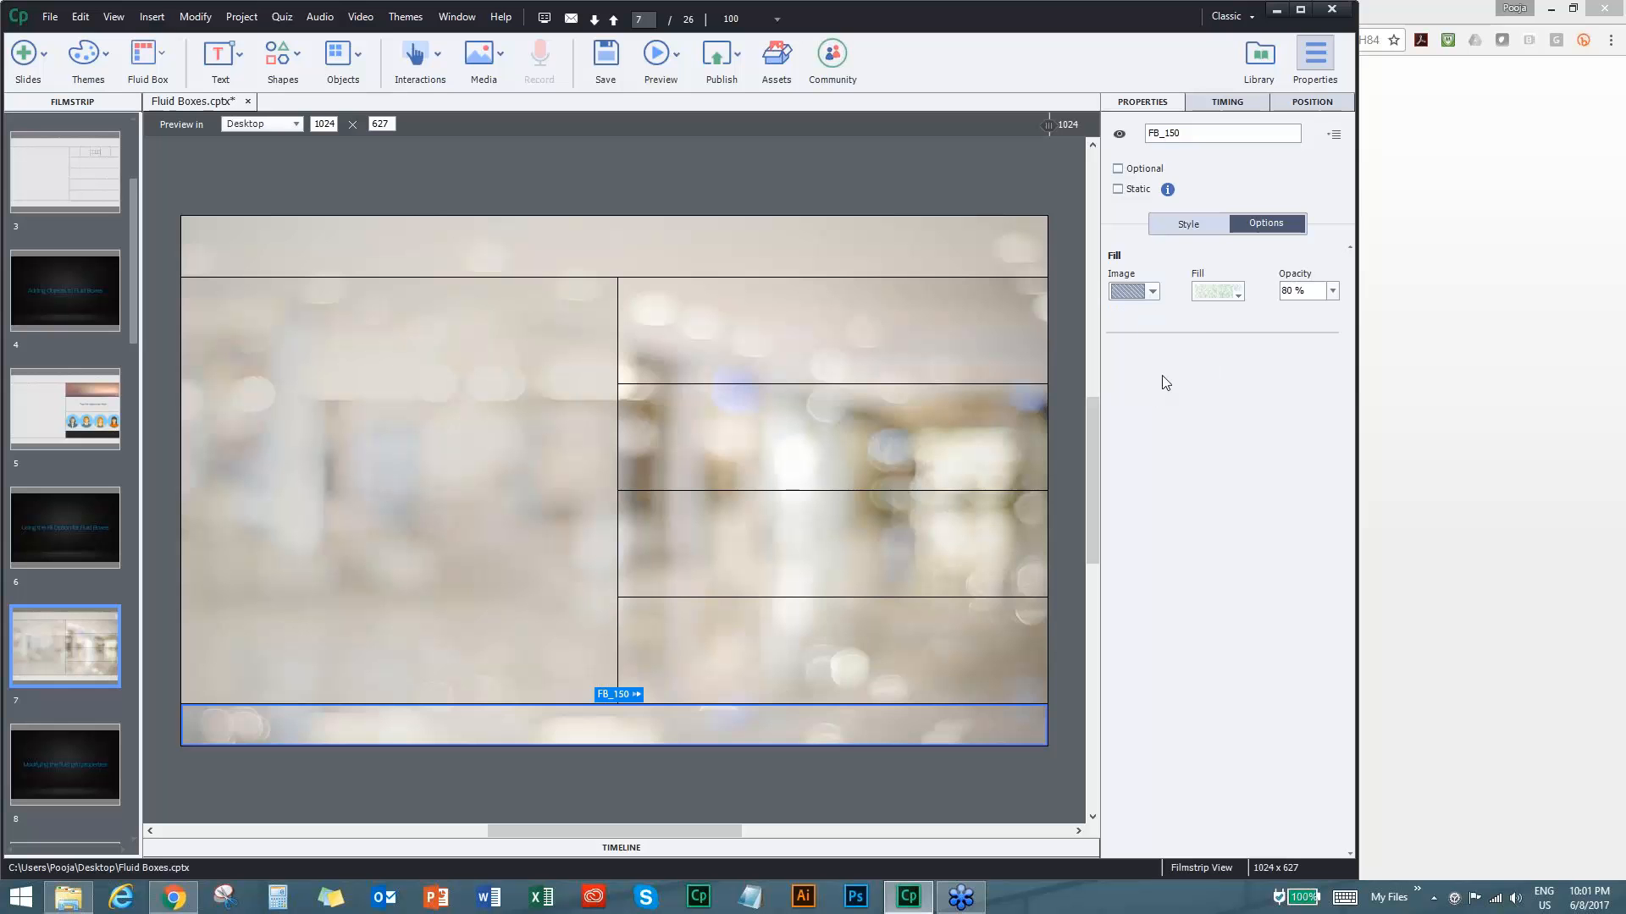
Use Bottom bar.png from the library as the bottom fluid box's custom fill image, with Gray Scale enabled.
click(1236, 293)
click(1366, 365)
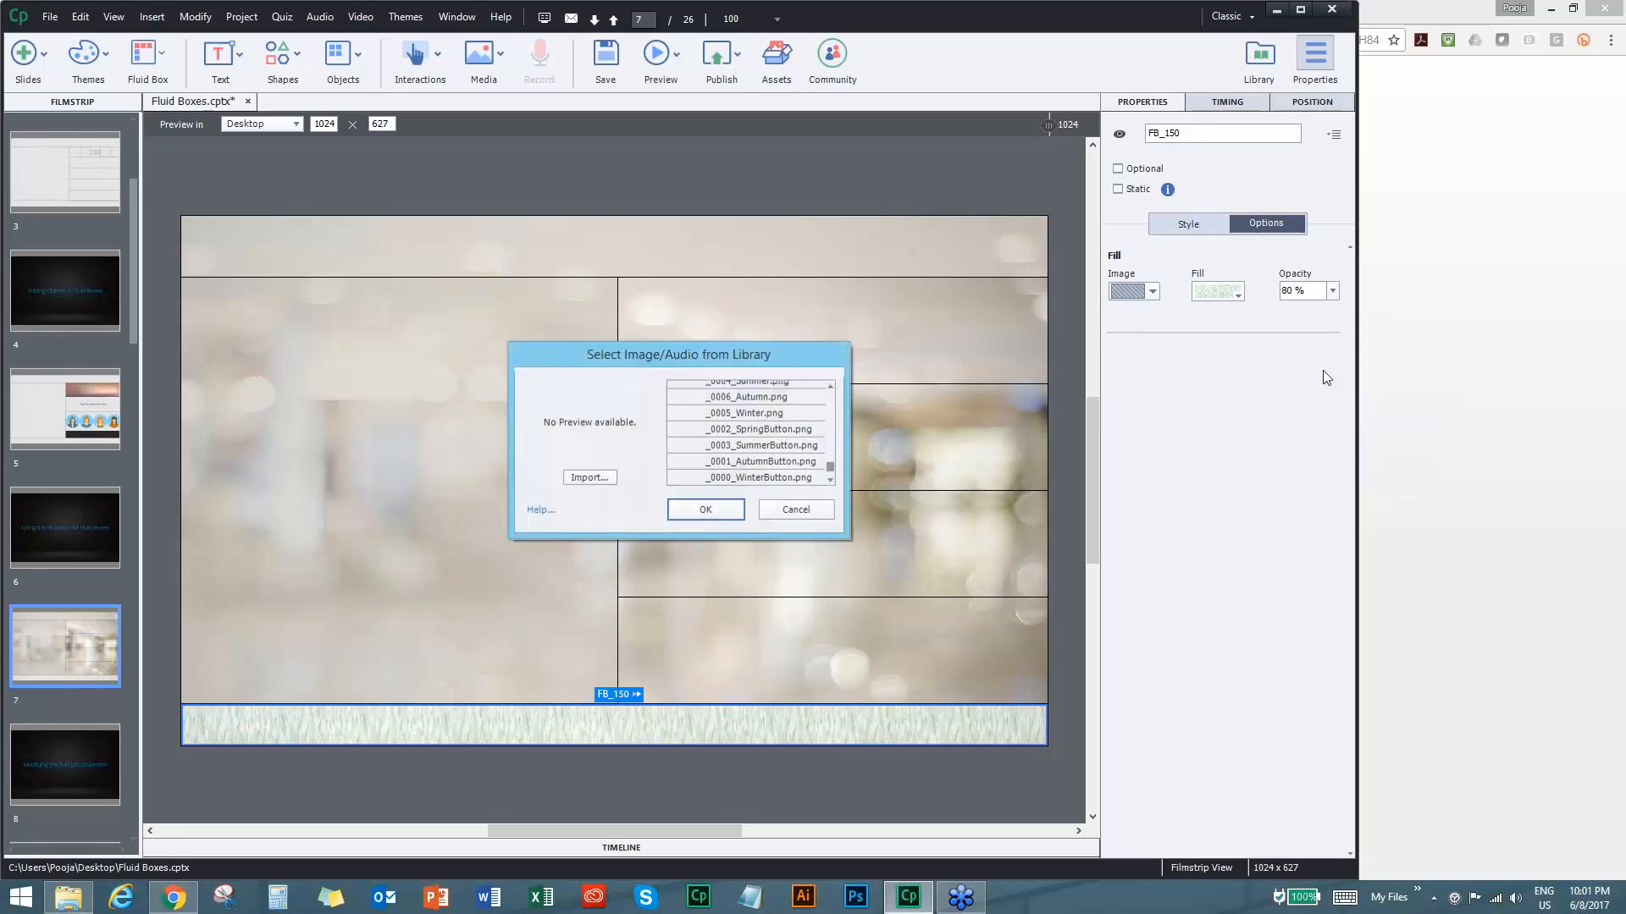
drag(830, 464, 851, 384)
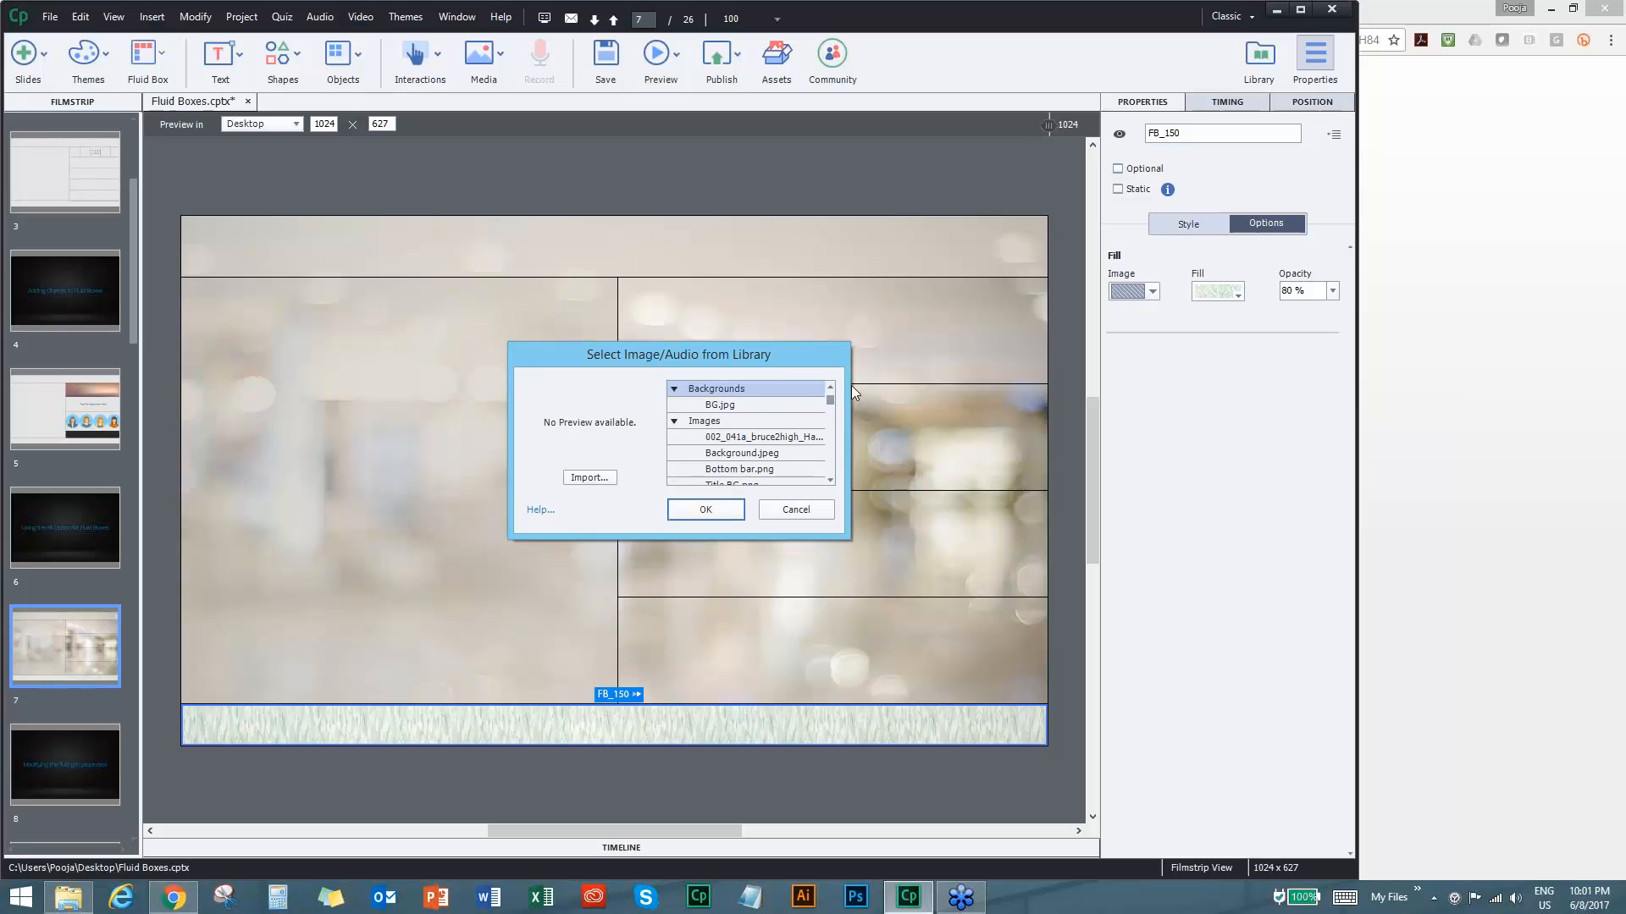
click(794, 438)
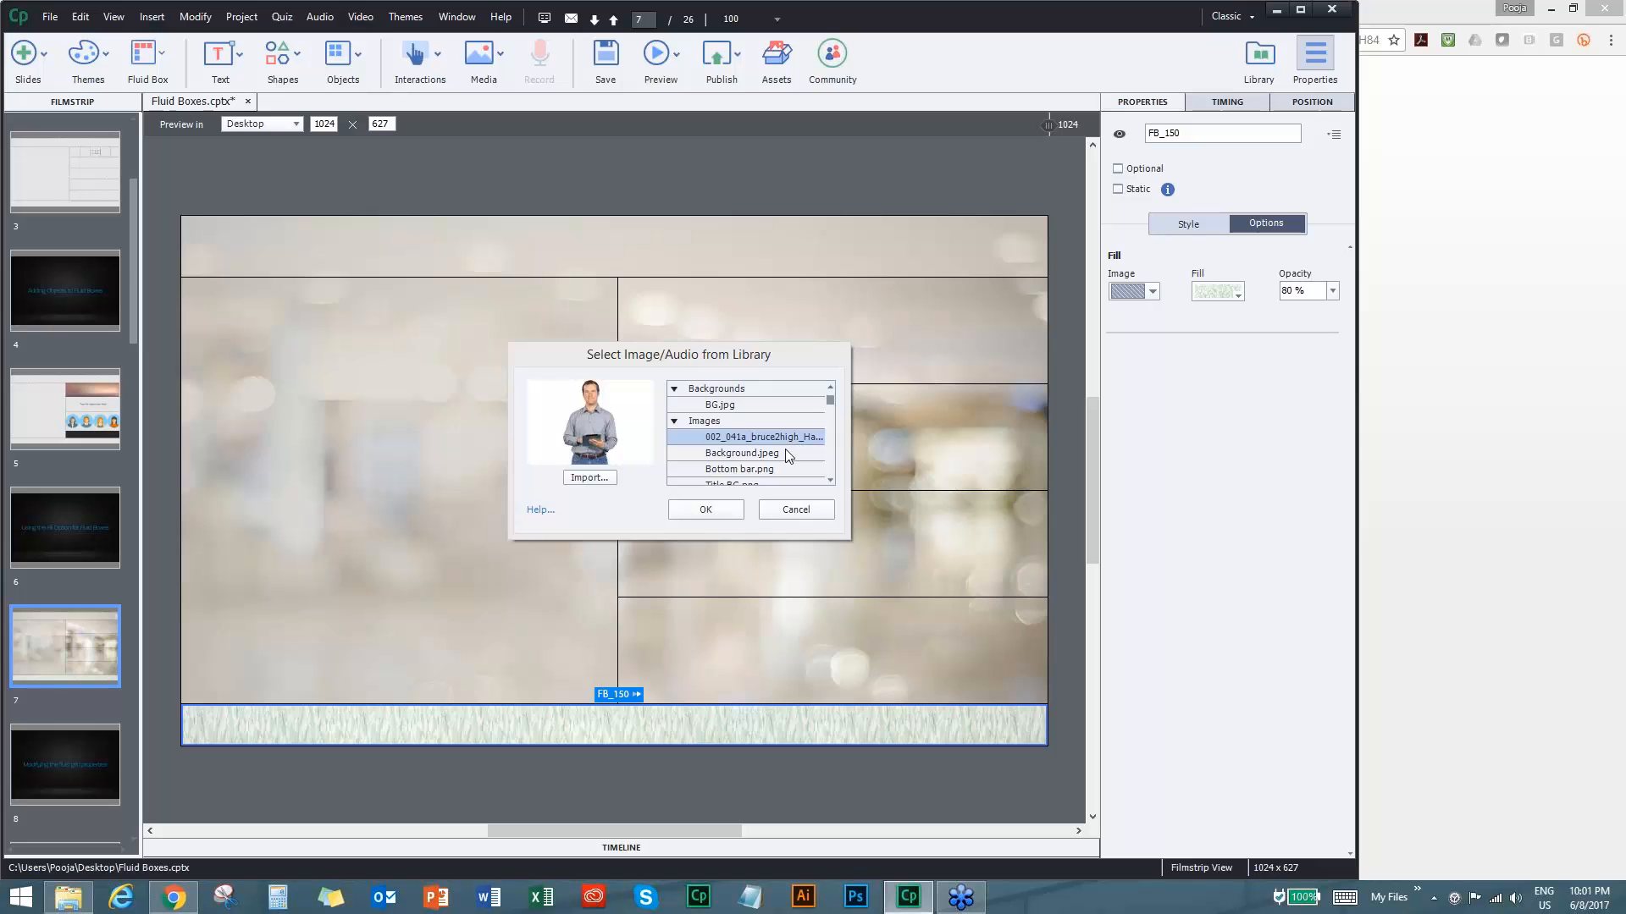
click(754, 485)
drag(835, 407, 835, 412)
click(763, 453)
click(716, 505)
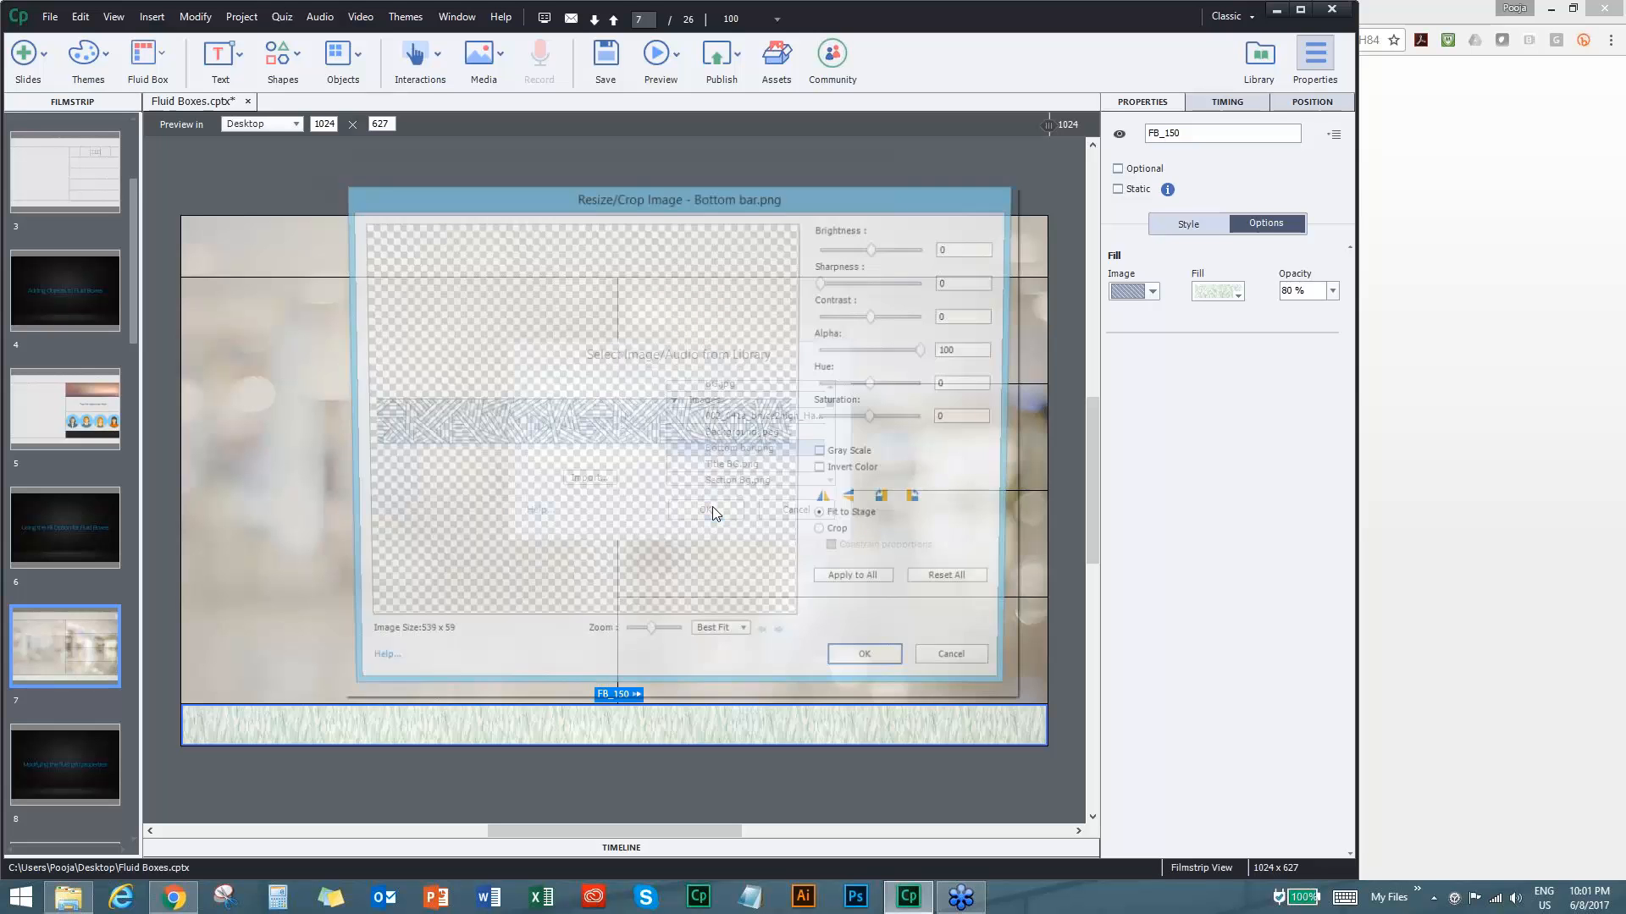
click(824, 454)
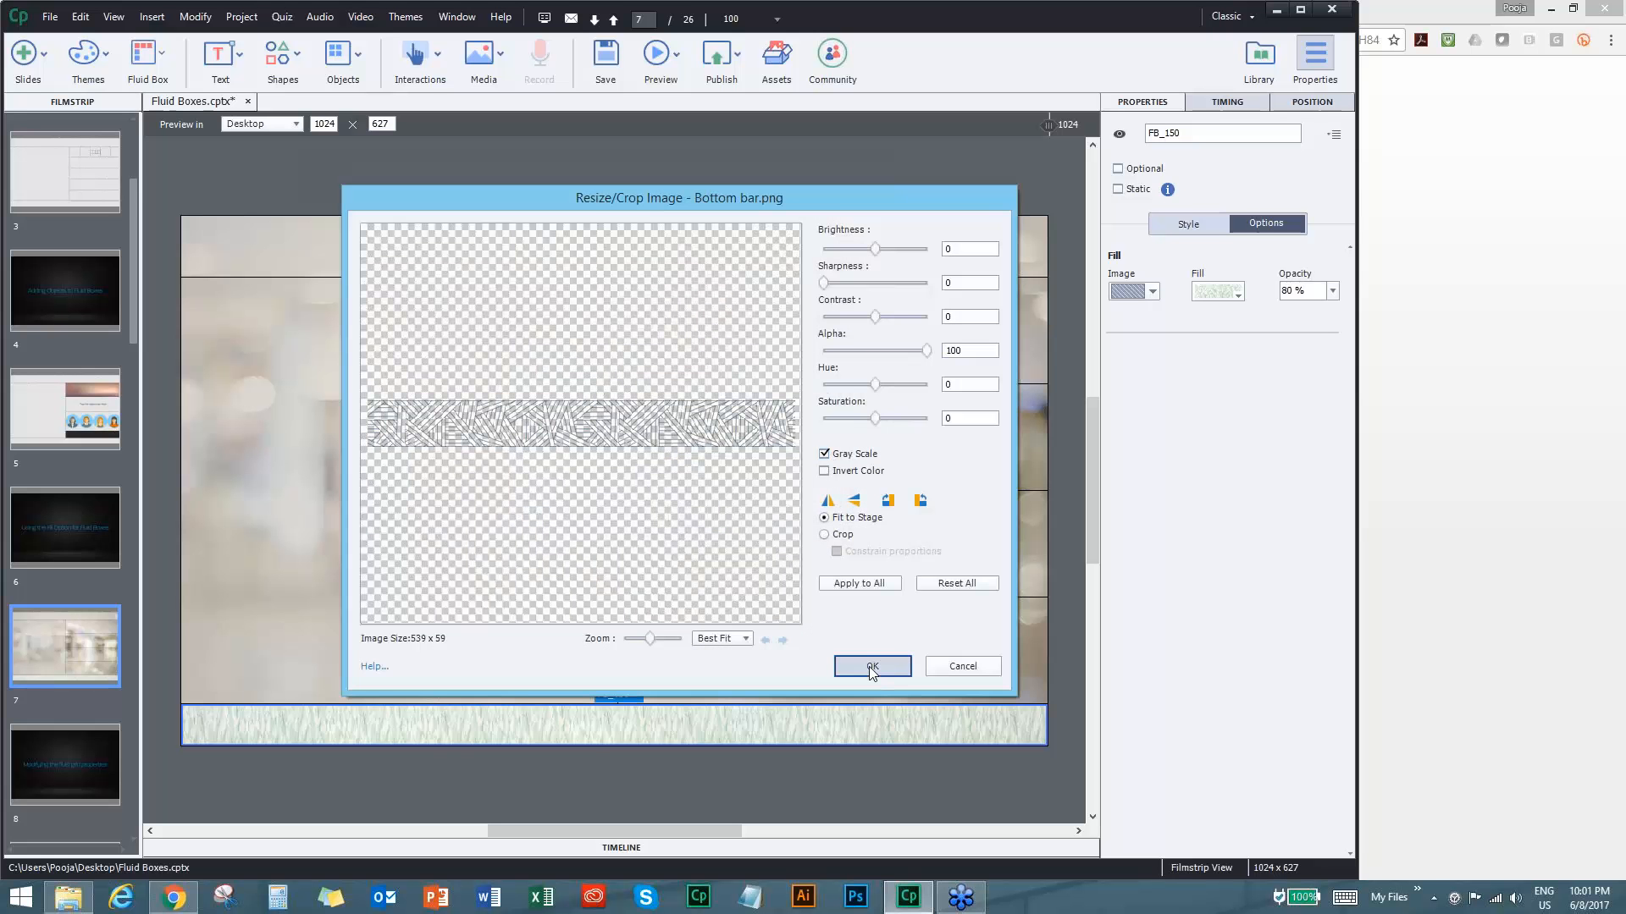
click(872, 667)
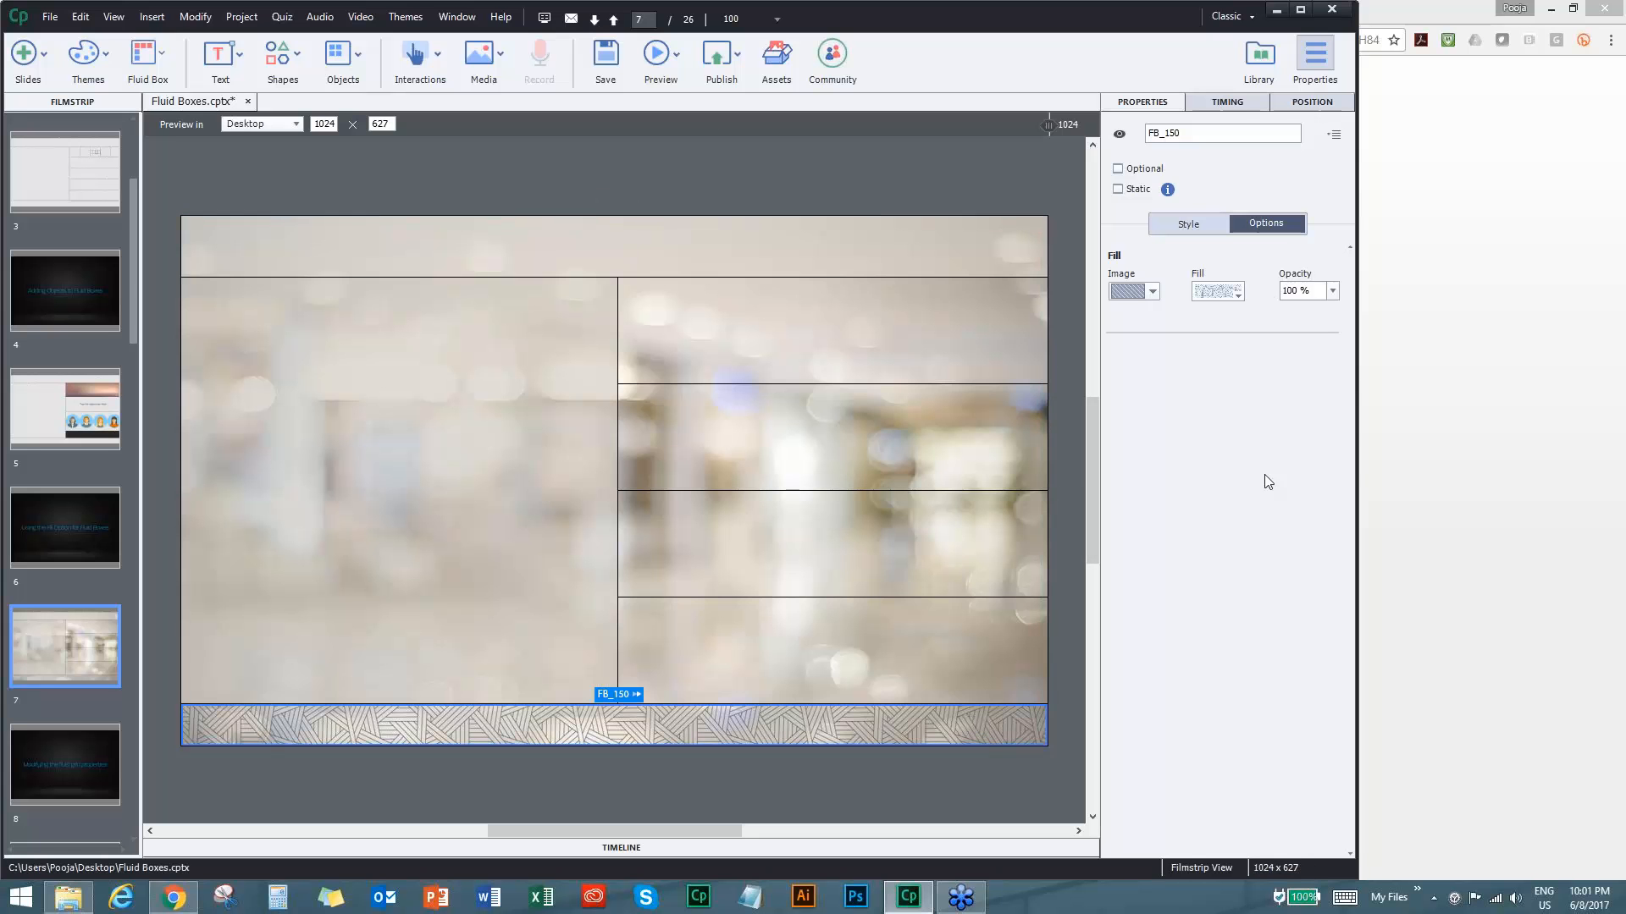
Examine the bottom fluid box's image fill options and preview slide 7 at narrower widths.
click(1238, 295)
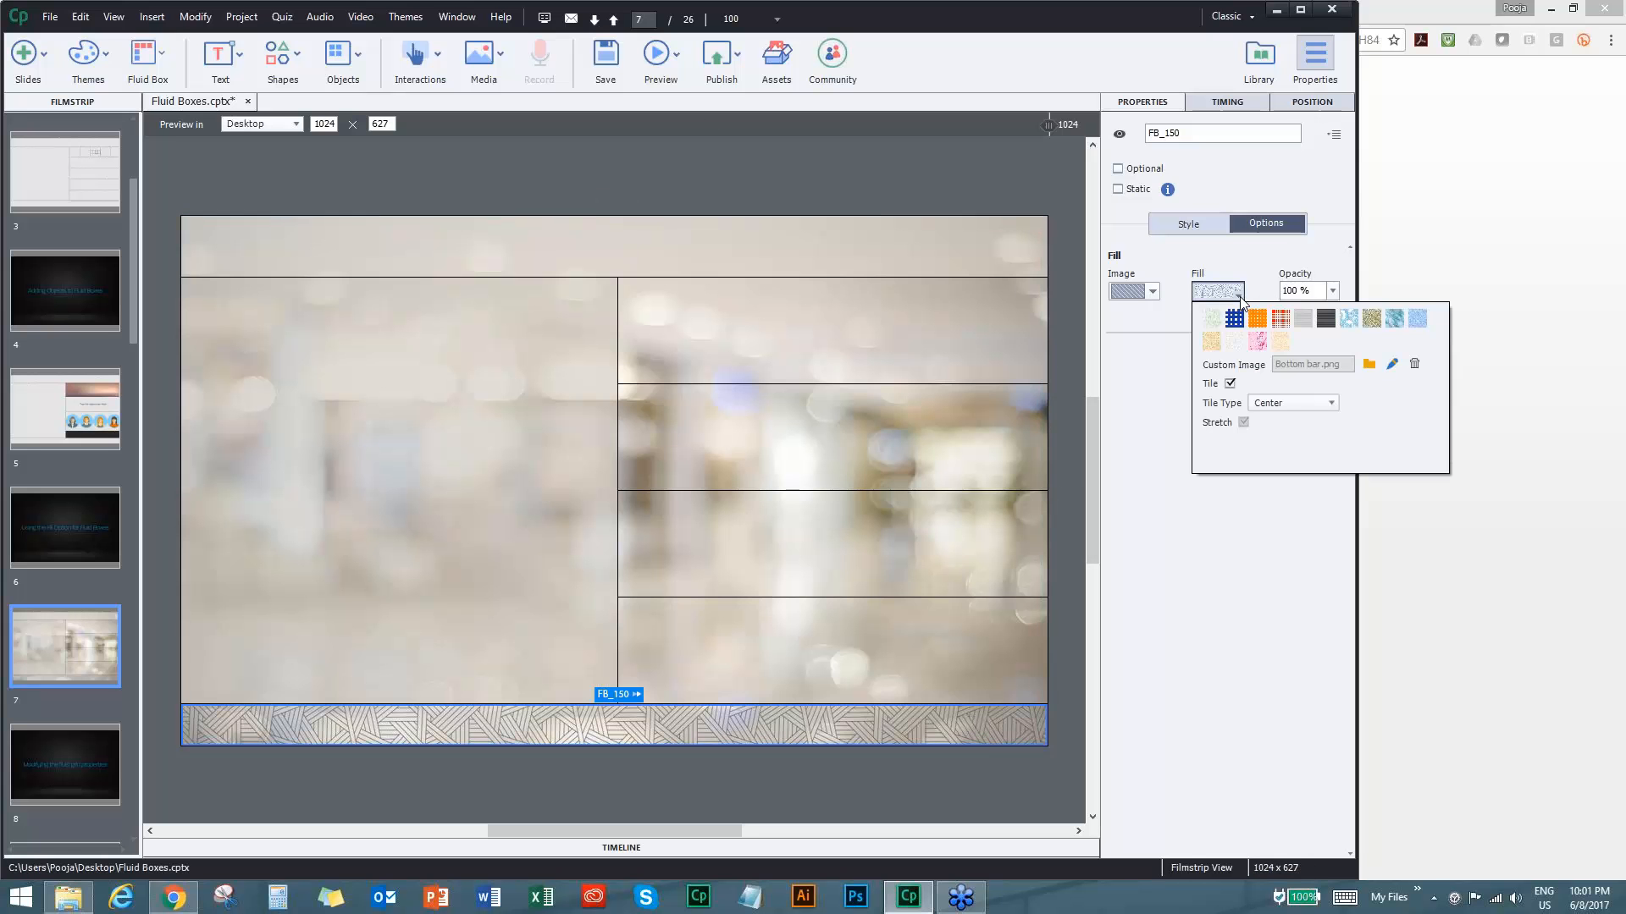
click(1239, 296)
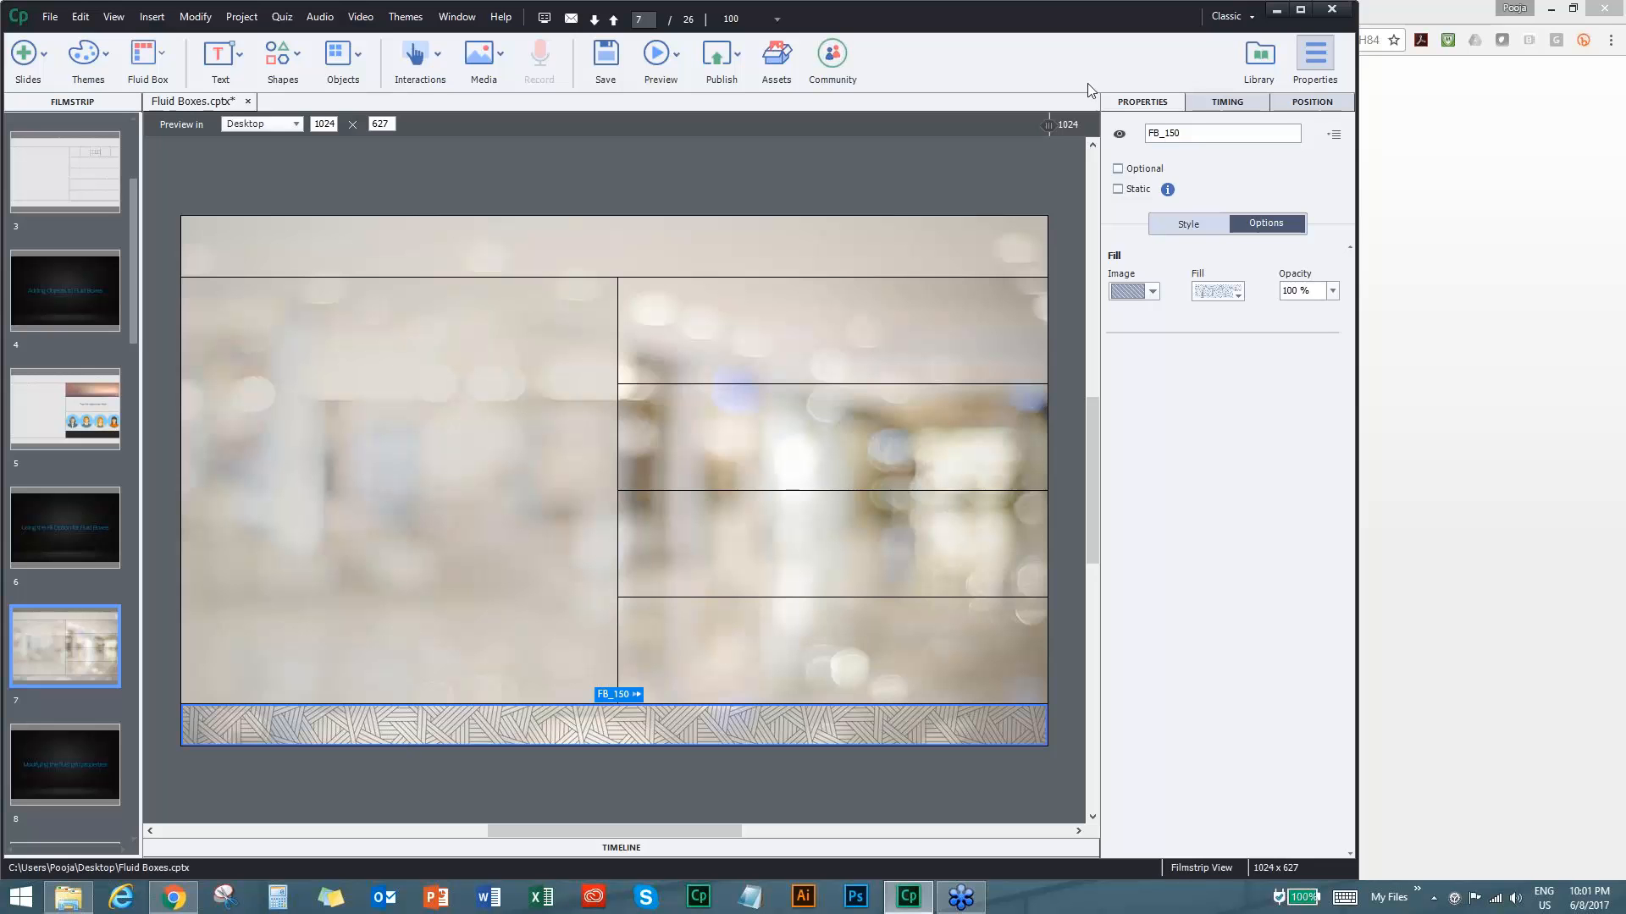
drag(1048, 125, 413, 131)
View slide 8, recheck slide 7 with the preview width slider, and return to slide 8.
drag(134, 280, 134, 349)
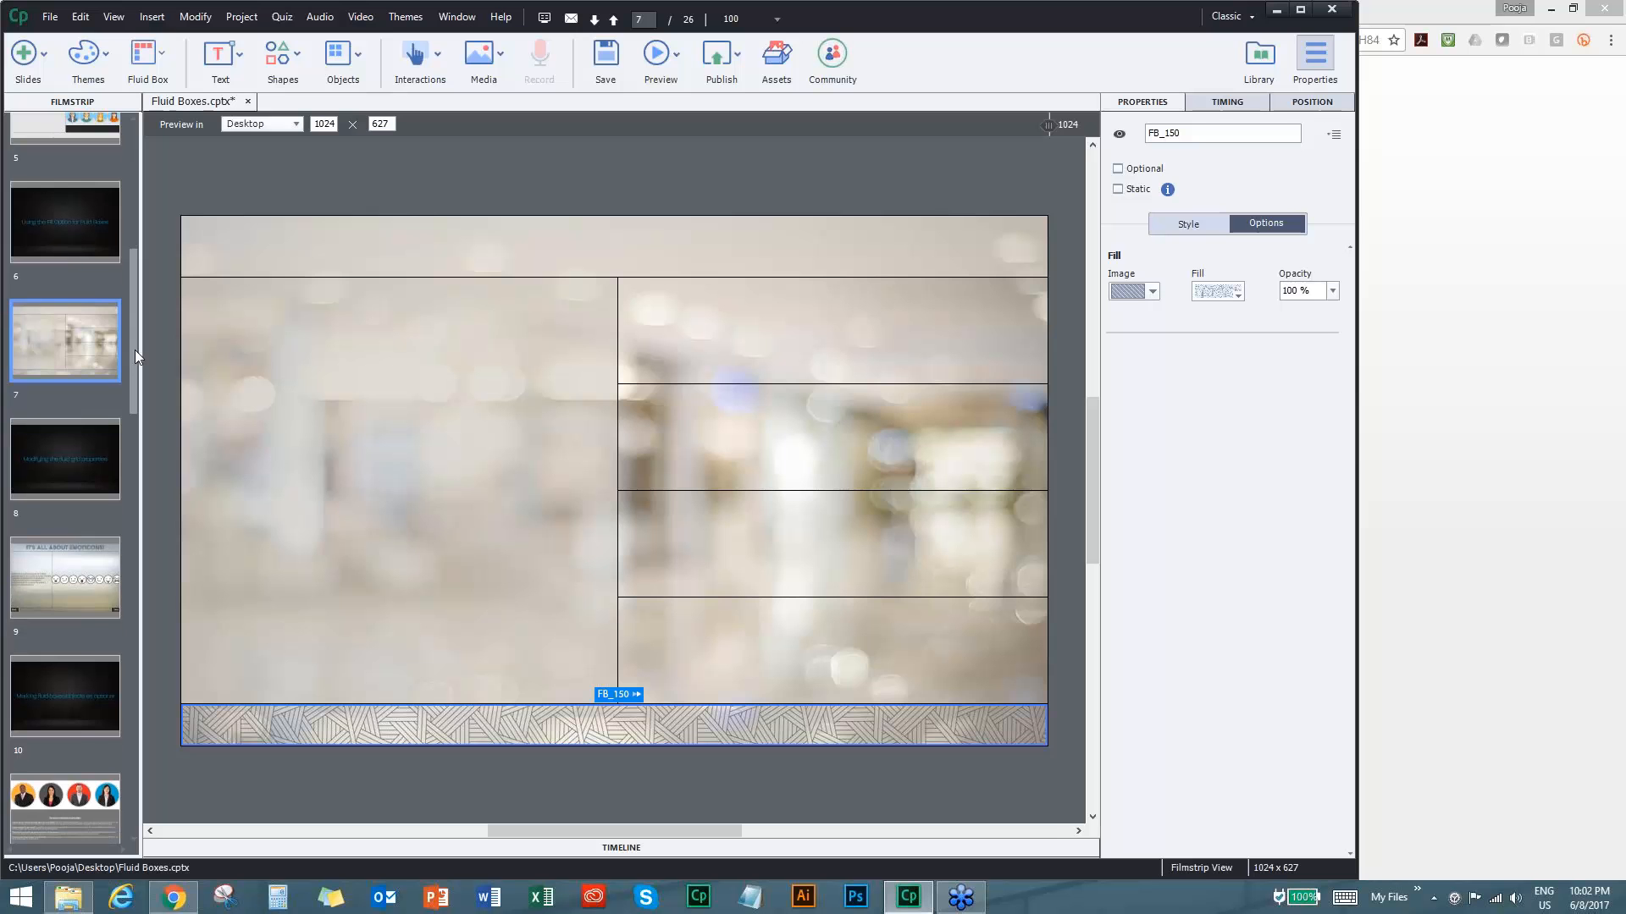
click(62, 469)
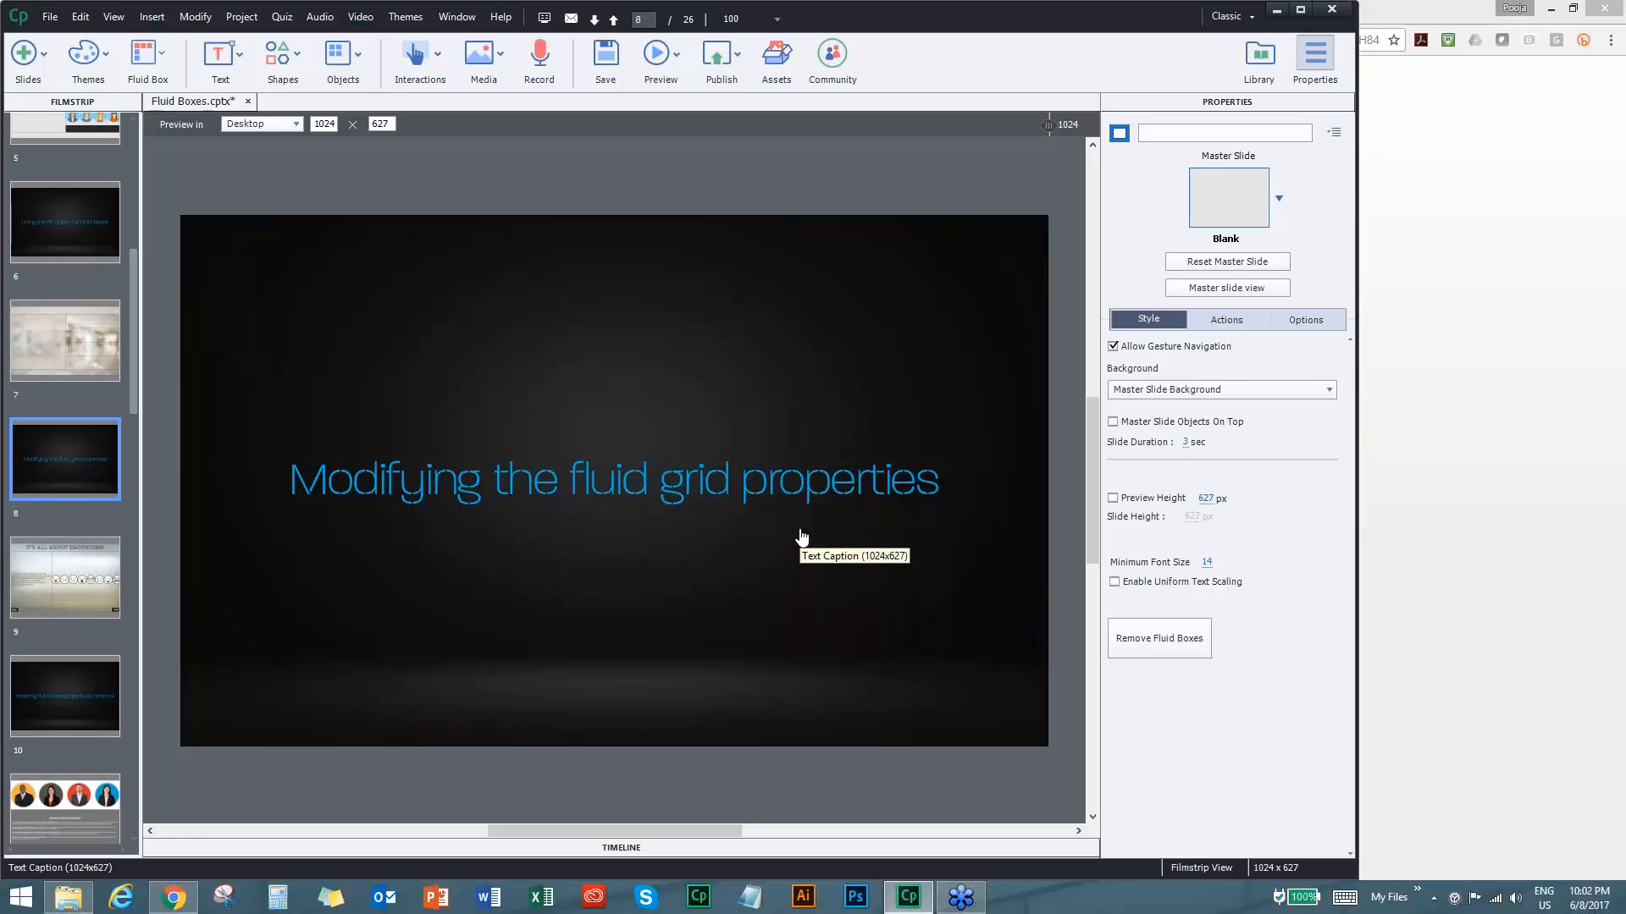
click(56, 336)
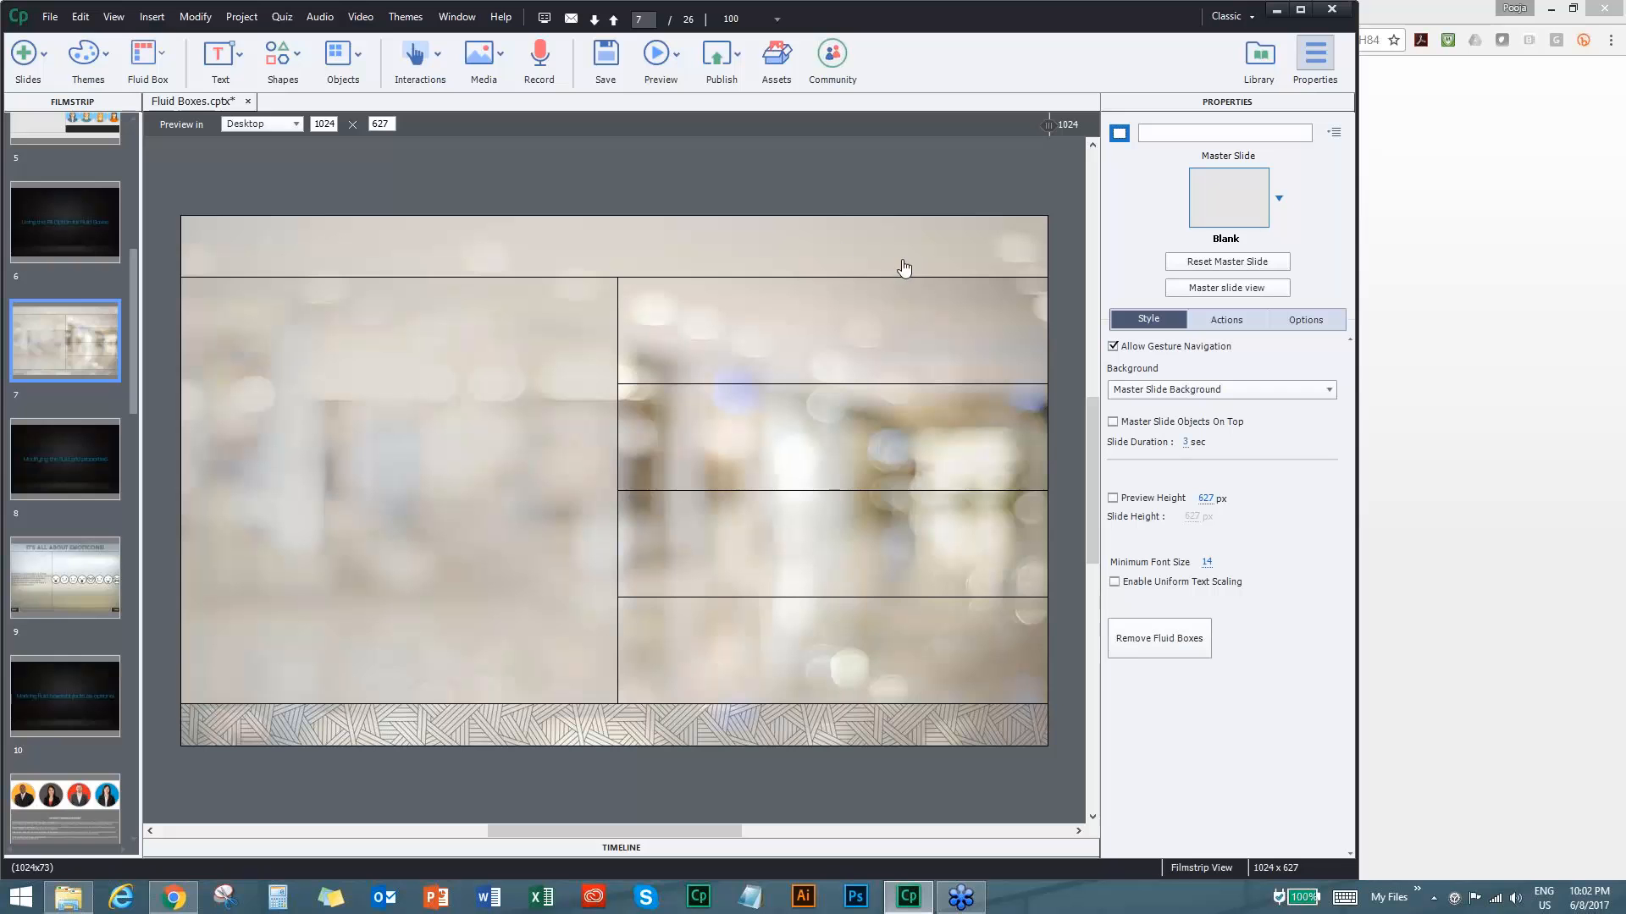
drag(1047, 123, 1094, 135)
click(34, 455)
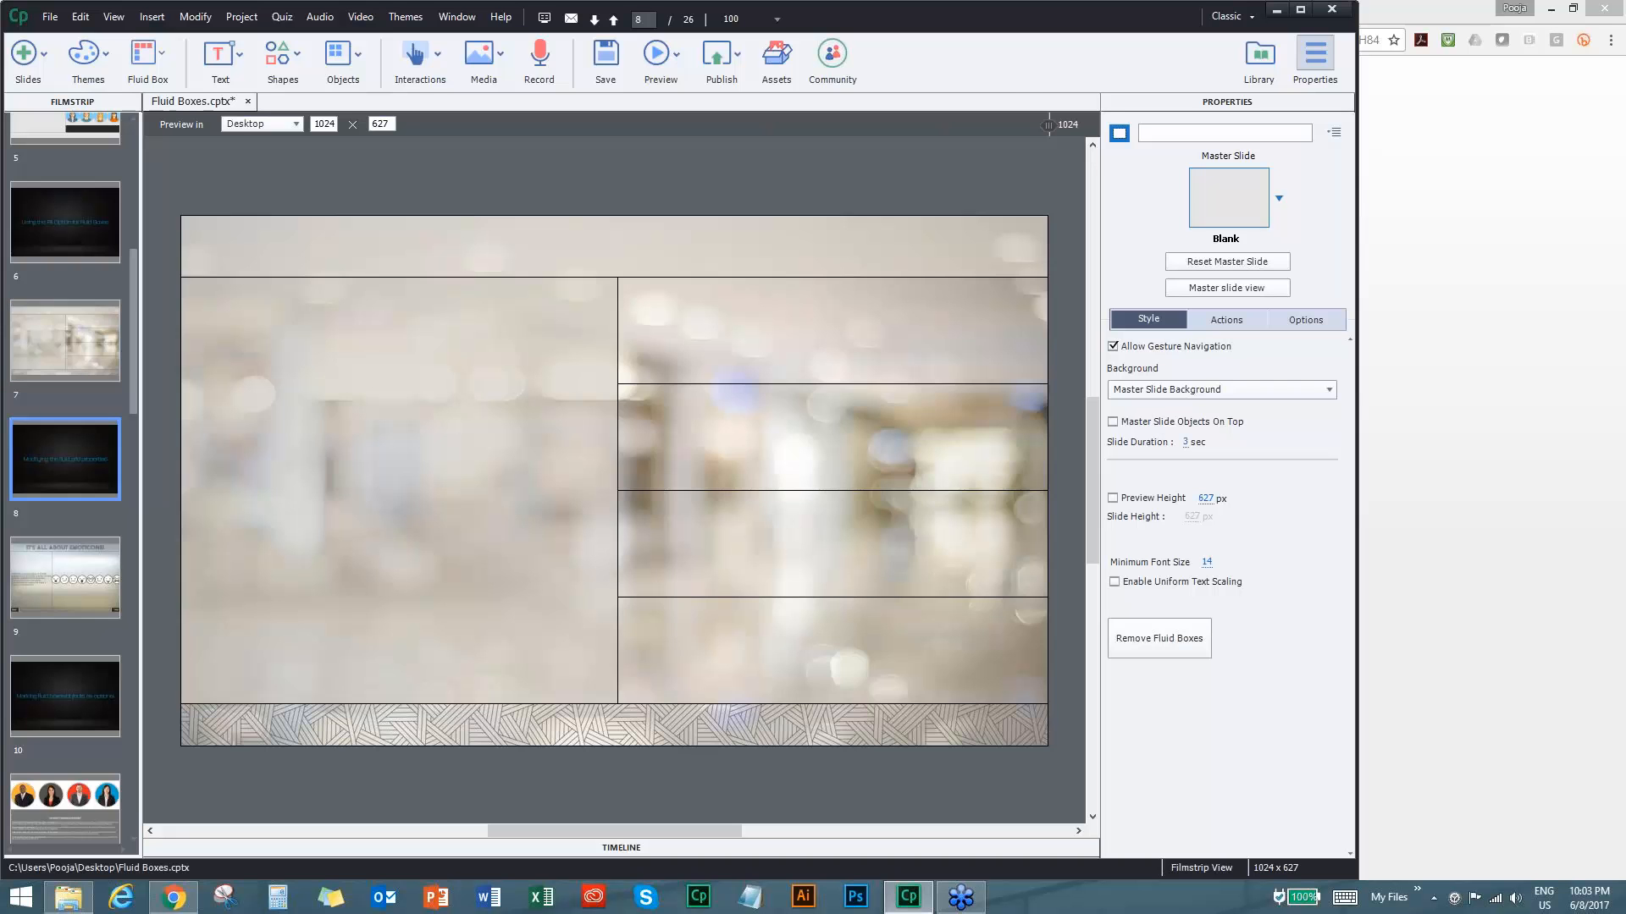
Open slide 9, select its outermost parent fluid box, and show its flow, wrap, alignment and padding settings.
click(70, 583)
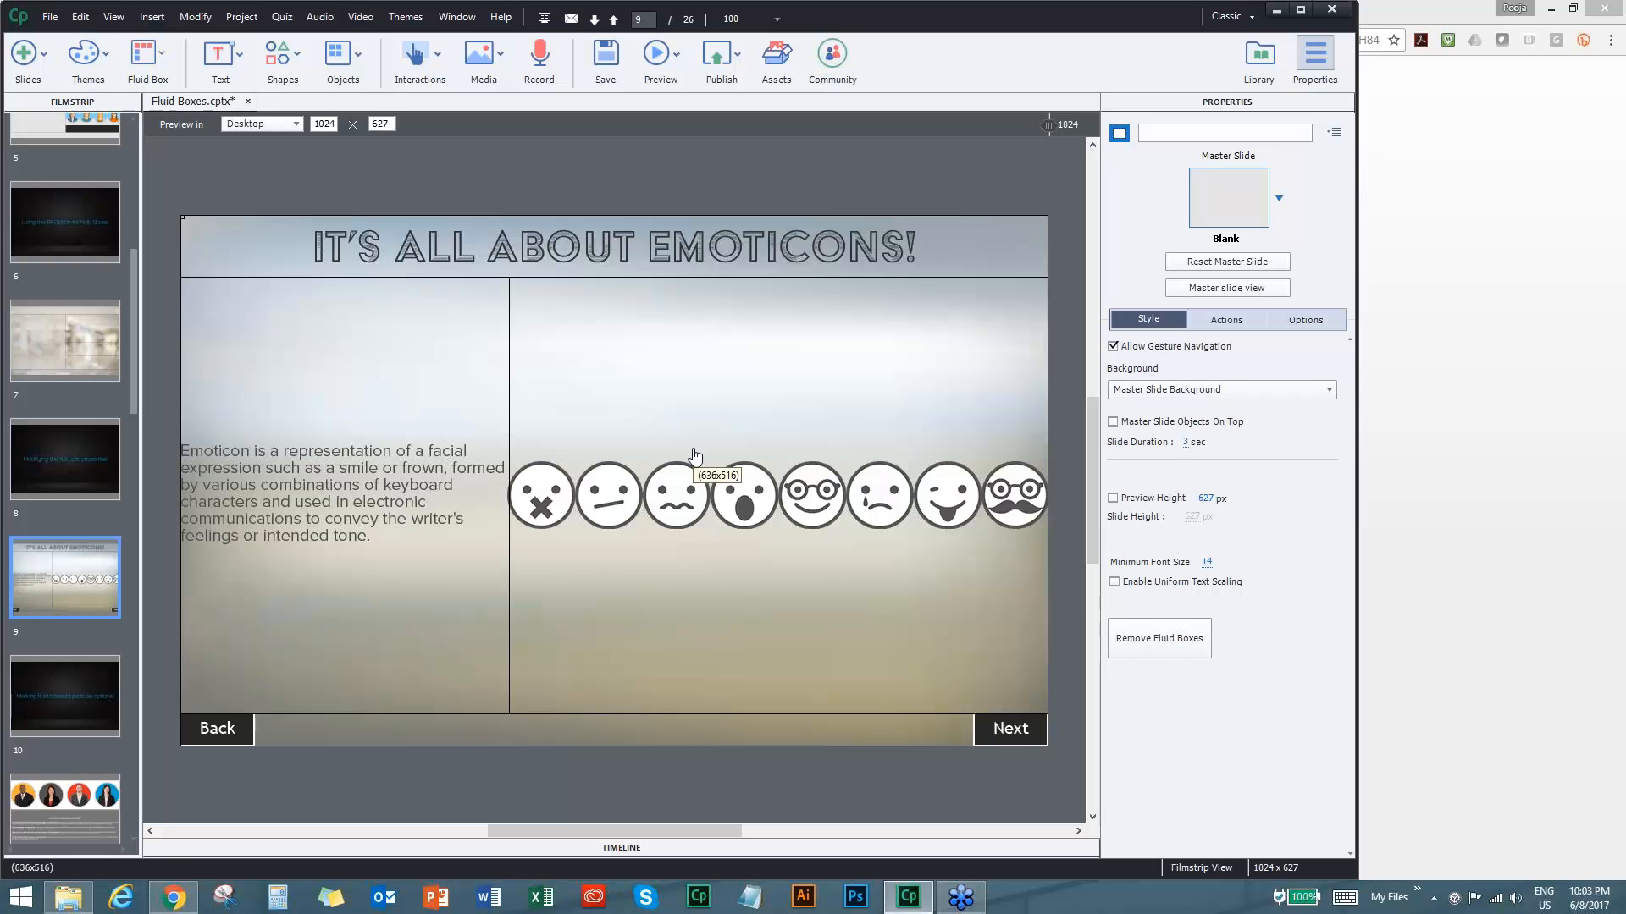
click(1031, 221)
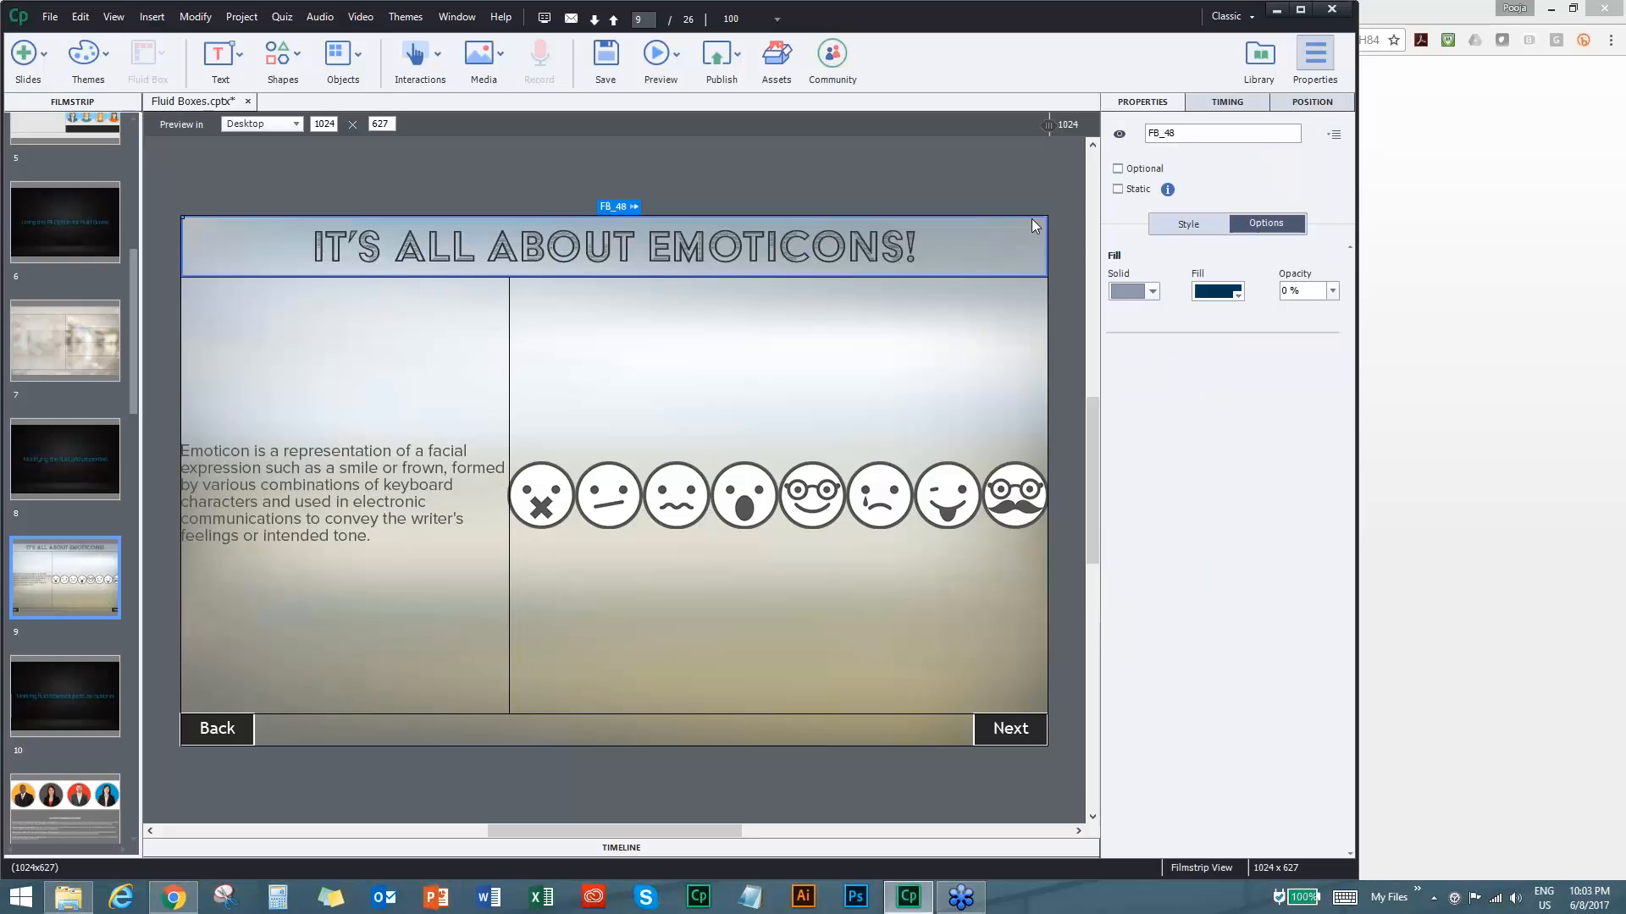
click(1032, 223)
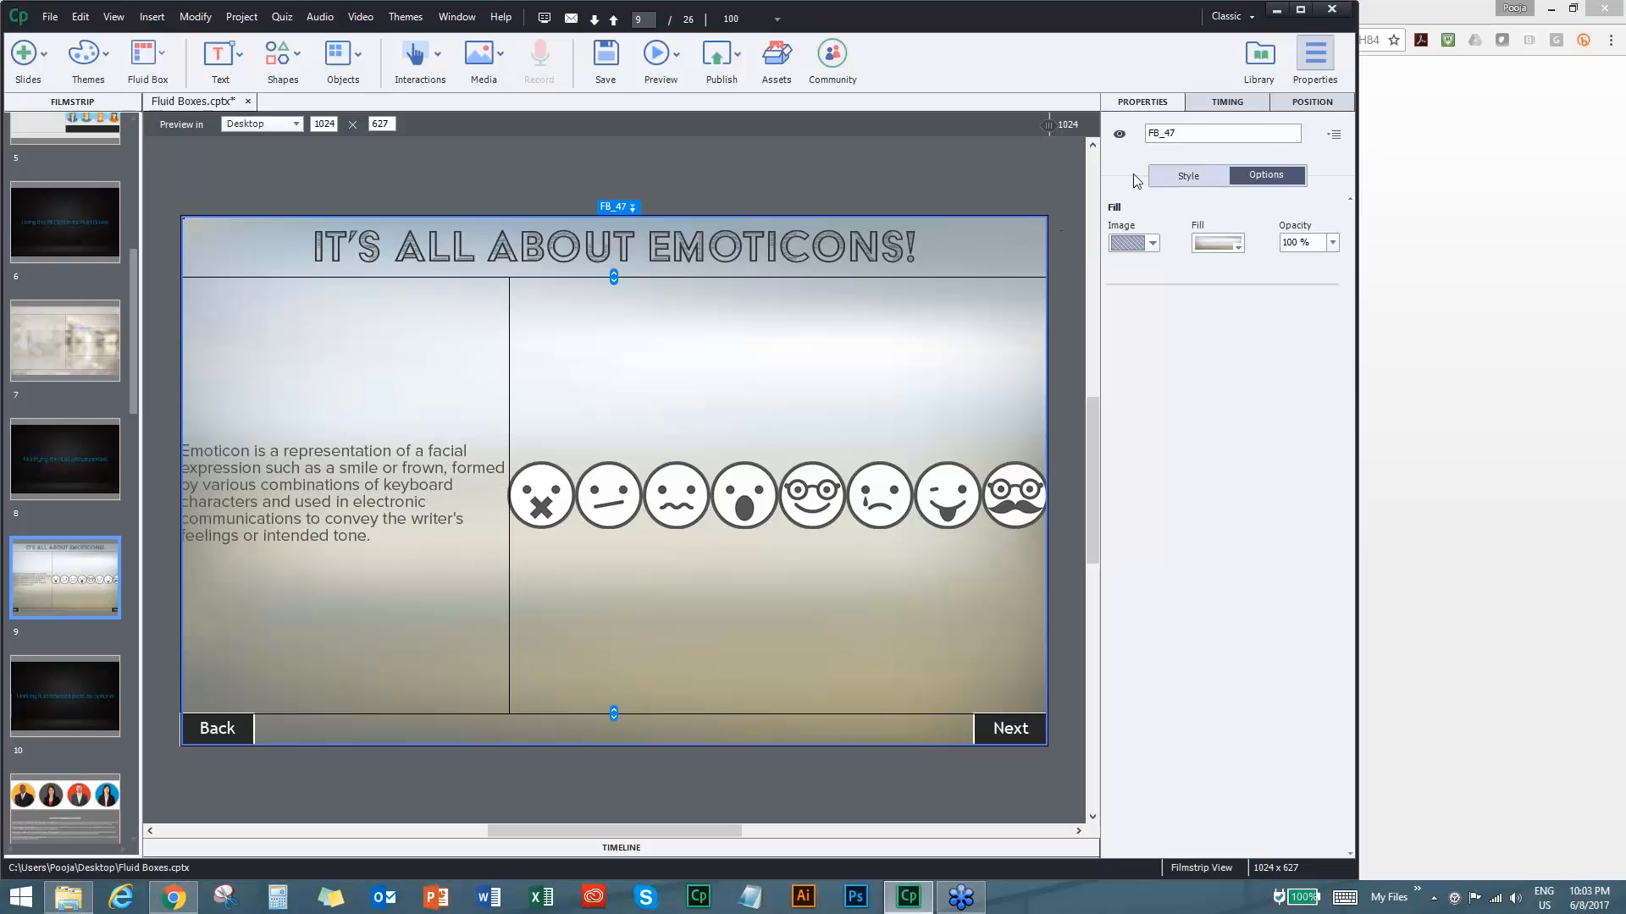
click(1165, 175)
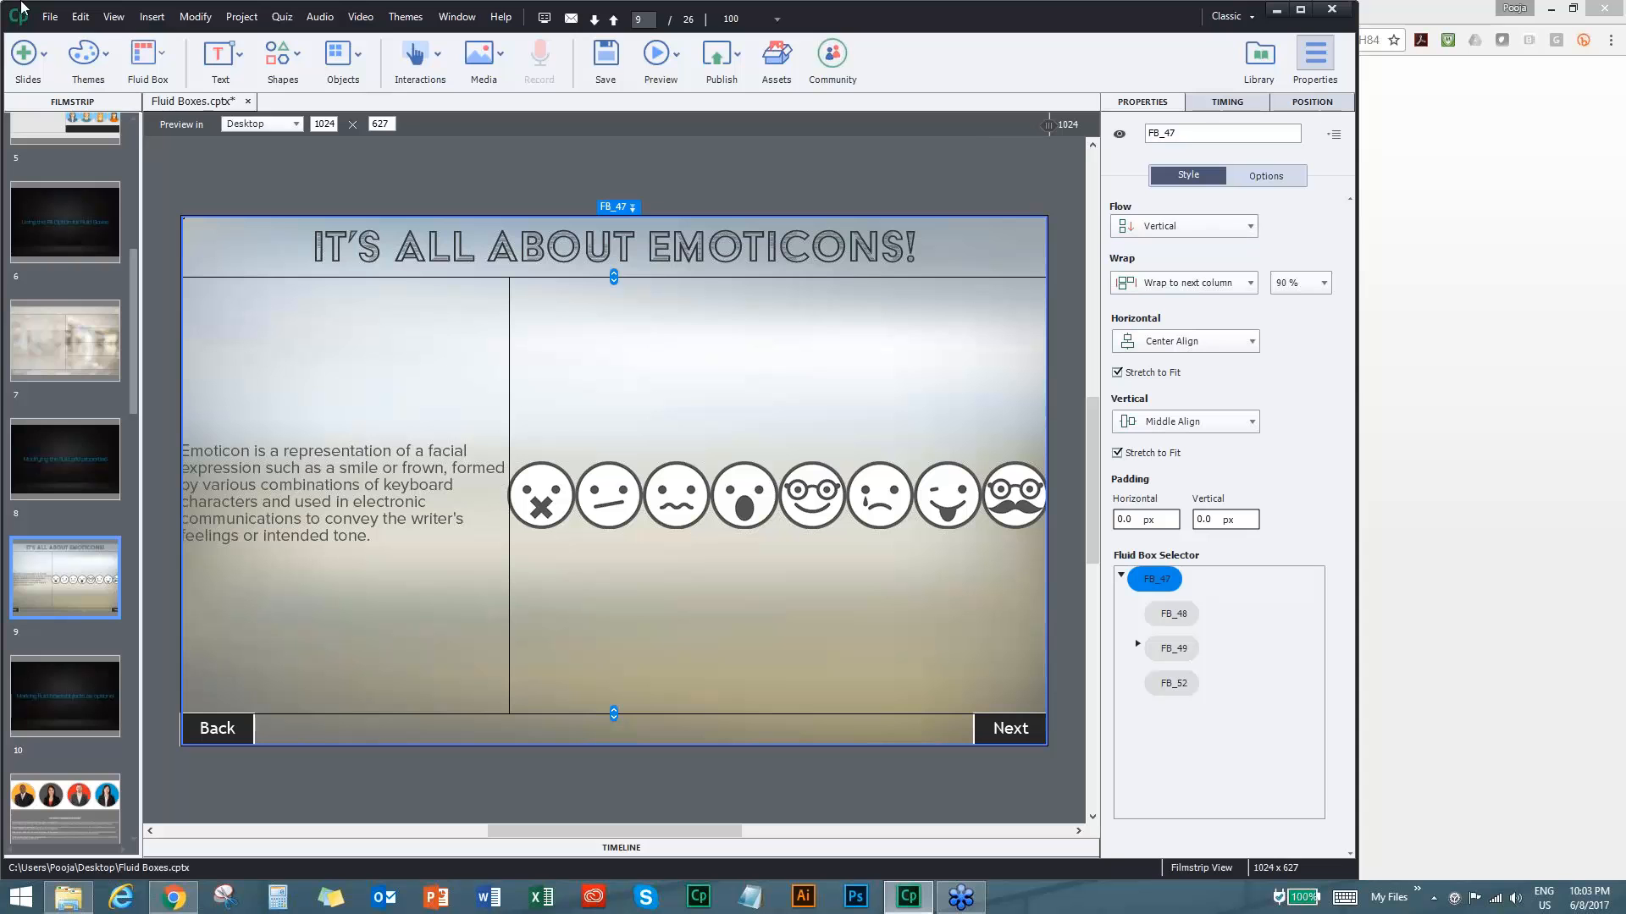
Examine the available fluid box directions and the outermost fluid box's flow options, leaving the flow set to Vertical.
click(156, 61)
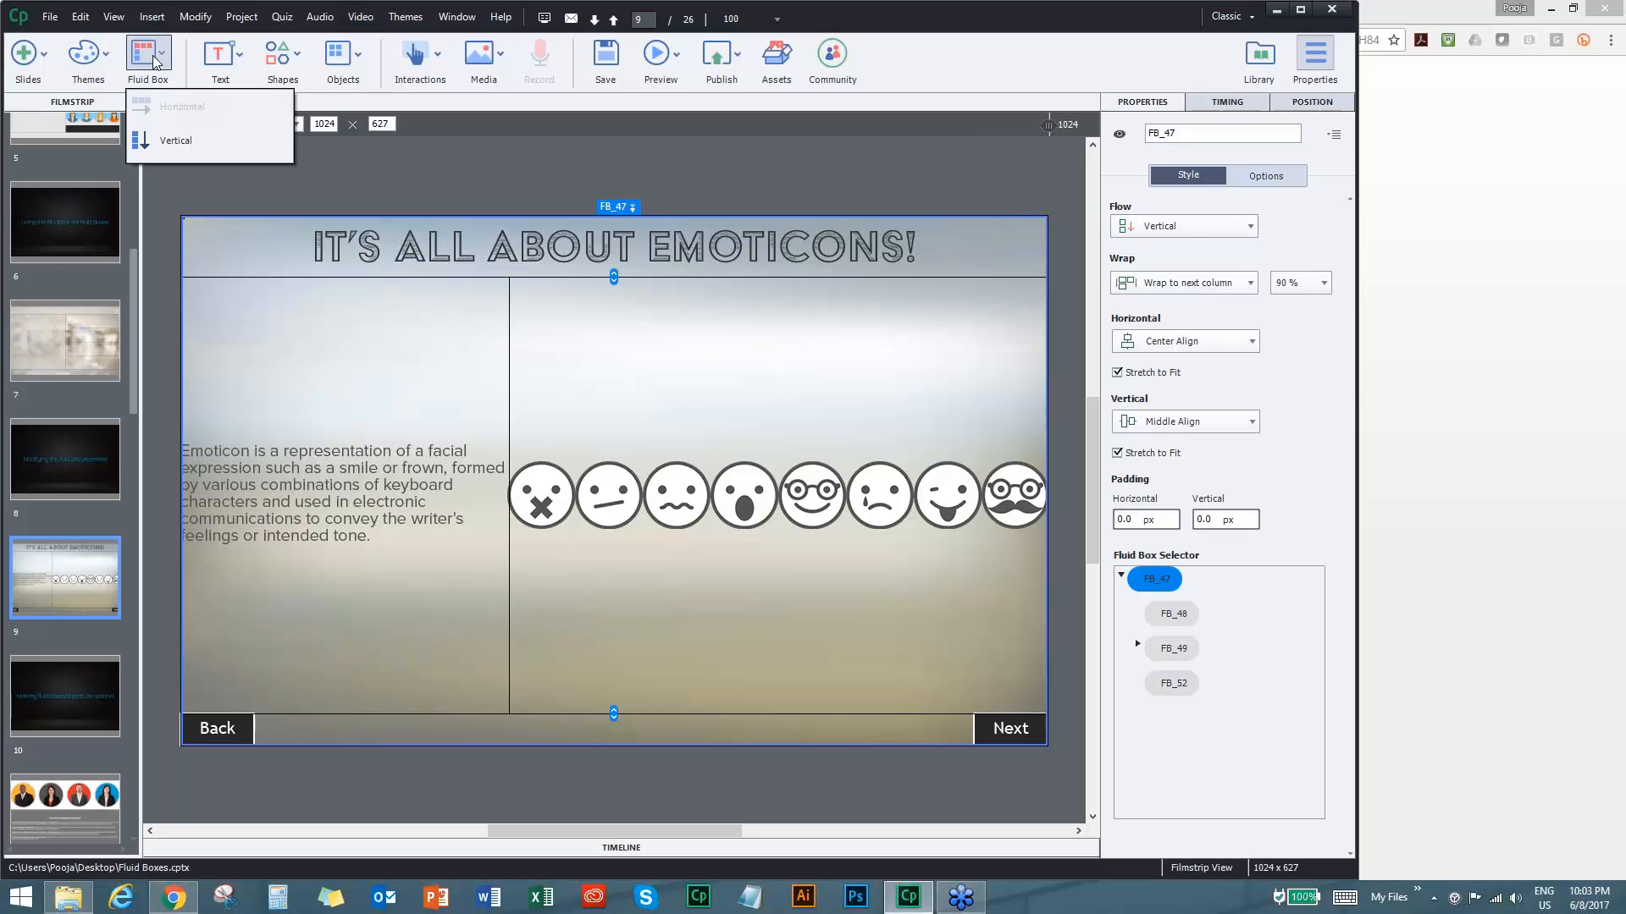
click(156, 62)
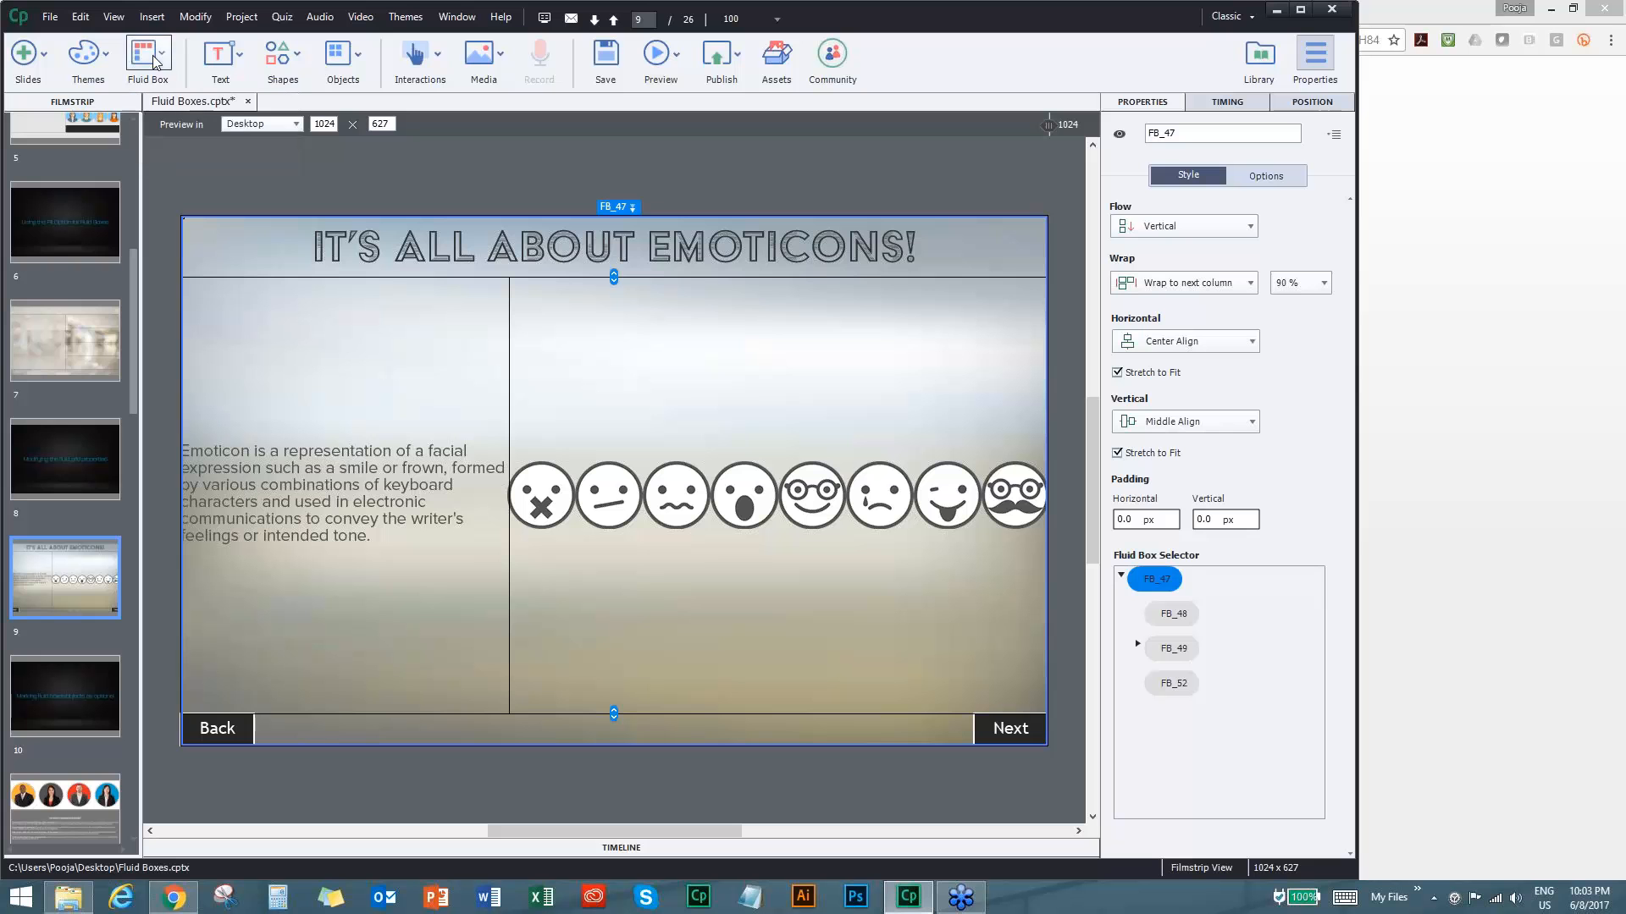
click(1245, 230)
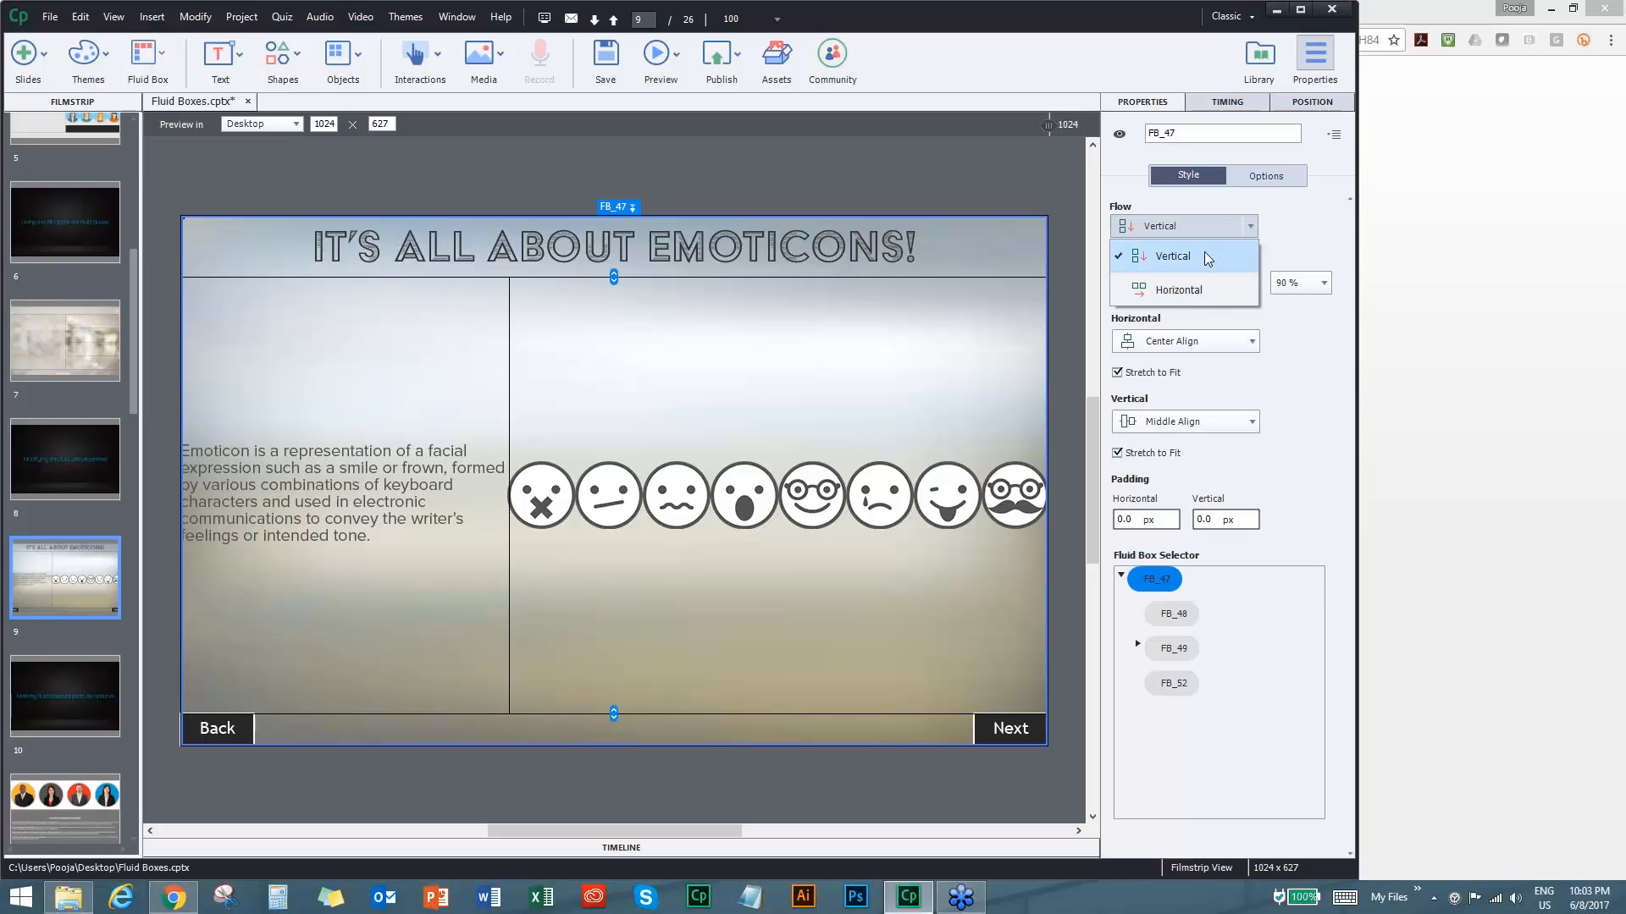
click(1296, 229)
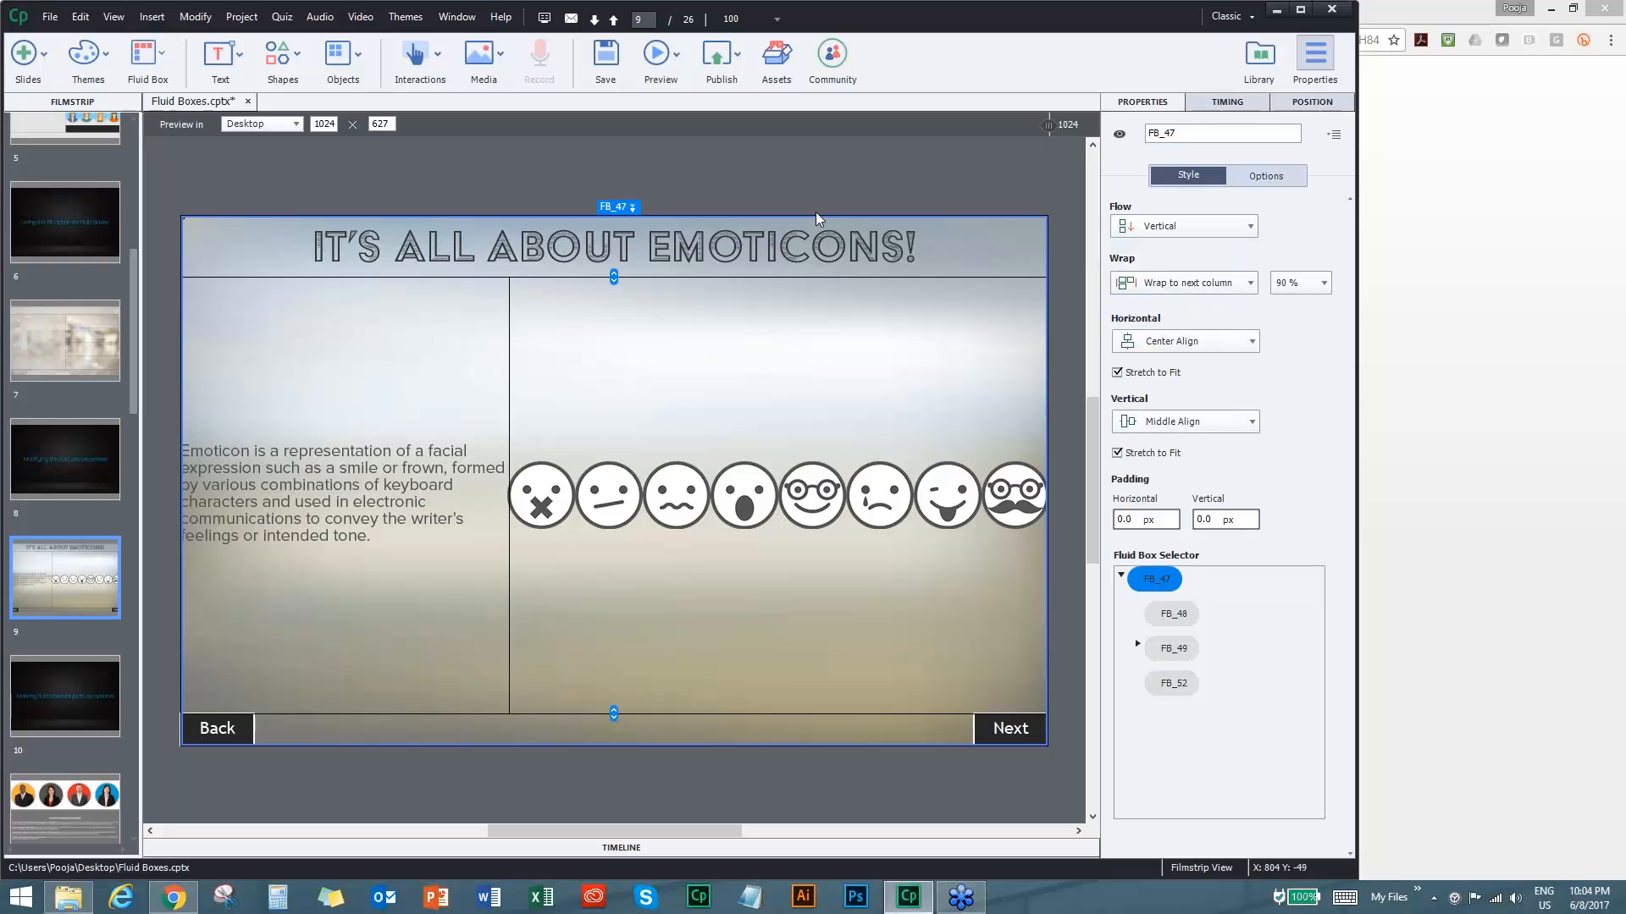
Select the fluid box holding the emoticons and review its wrap options, keeping Wrap to next row.
click(879, 325)
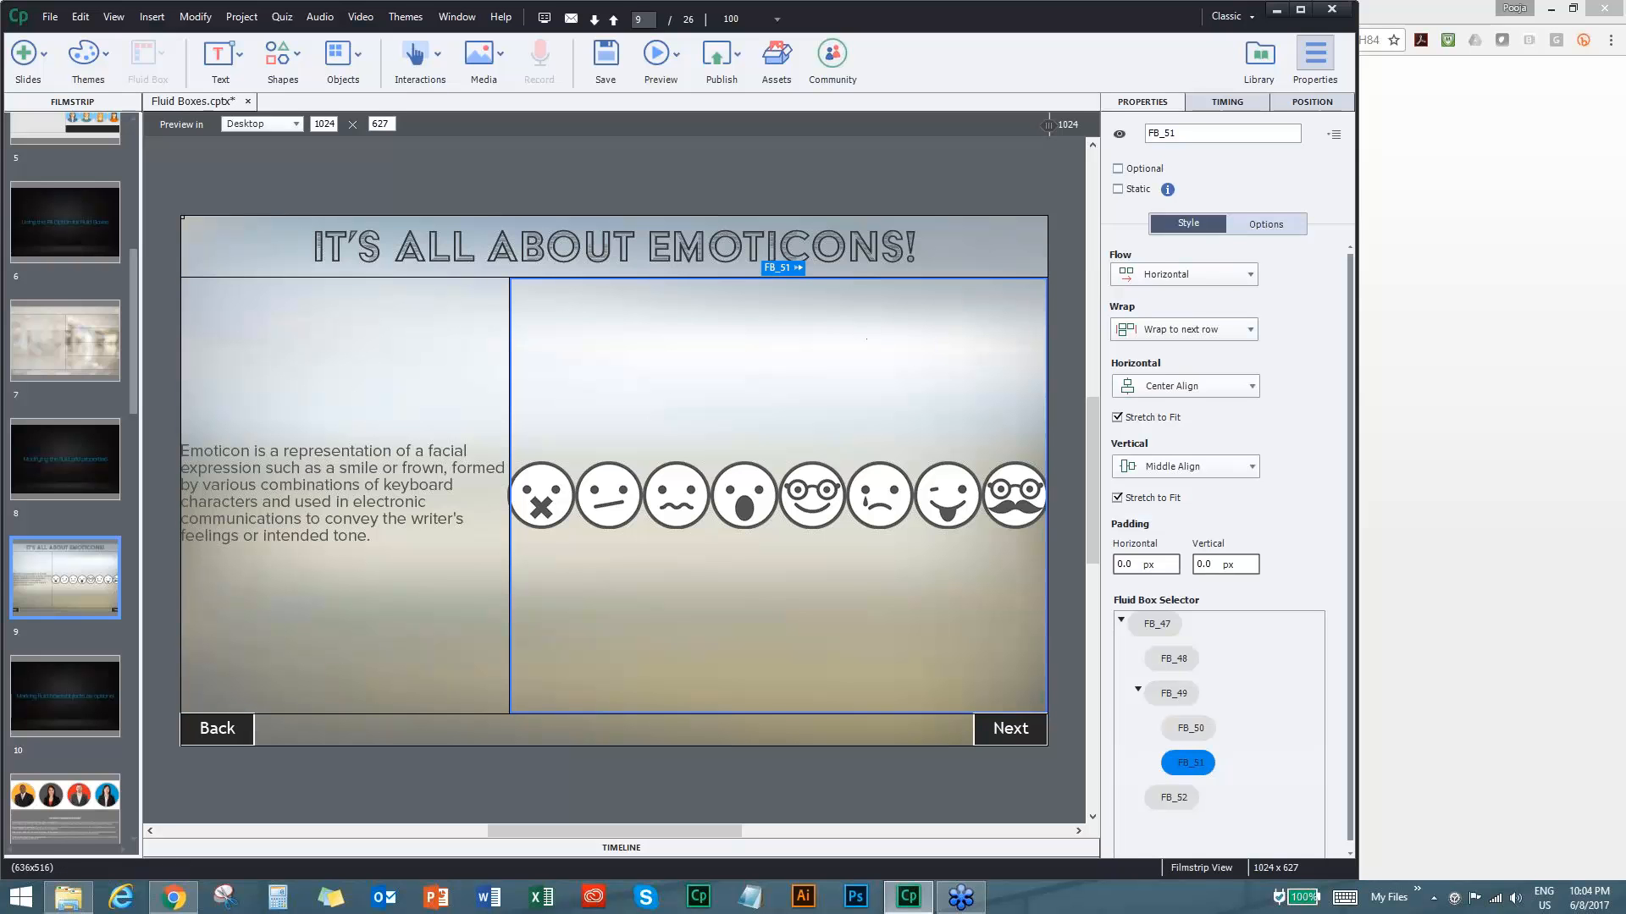
click(1248, 330)
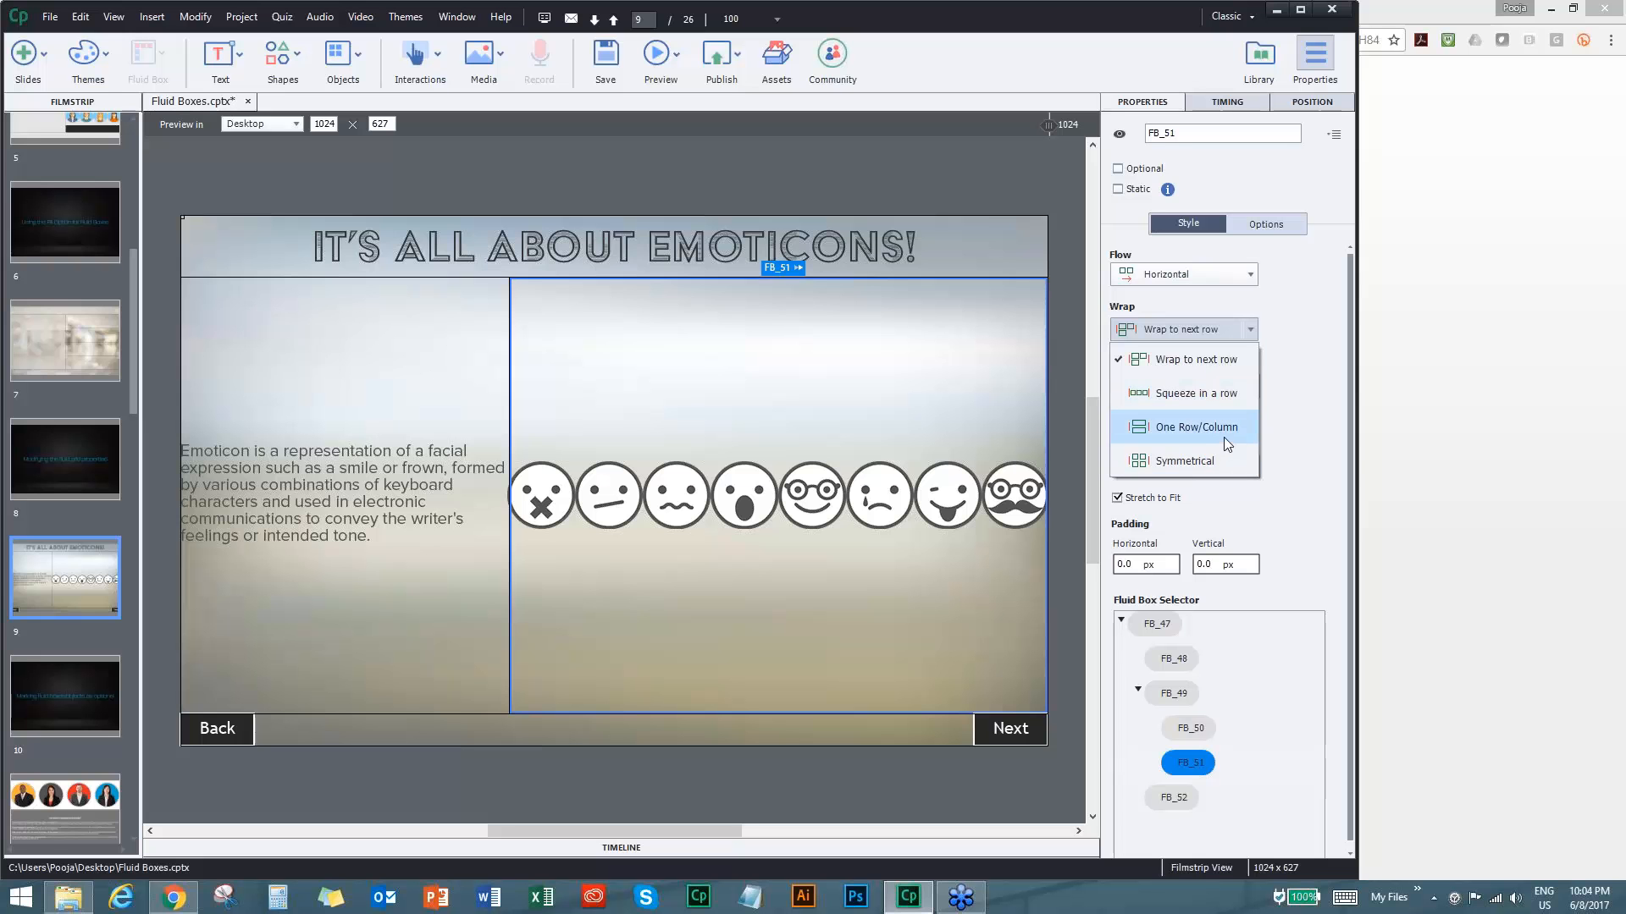
click(1213, 364)
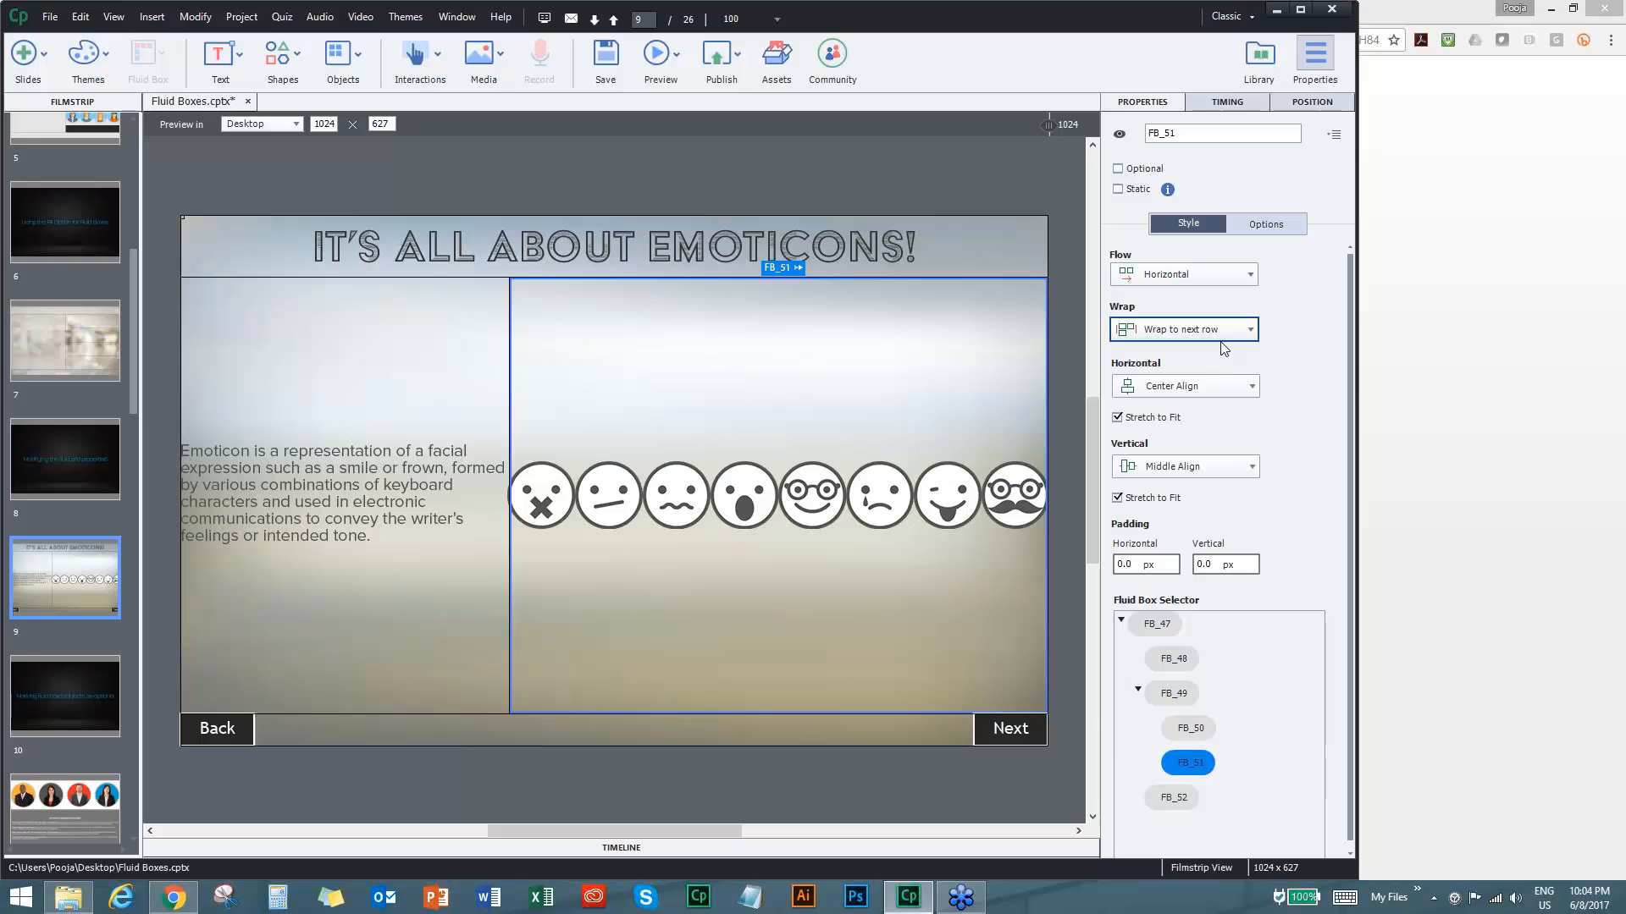
Preview the next 5 slides in the browser, check the emoticon slide at narrower widths, and close the preview to return to Captivate.
click(675, 68)
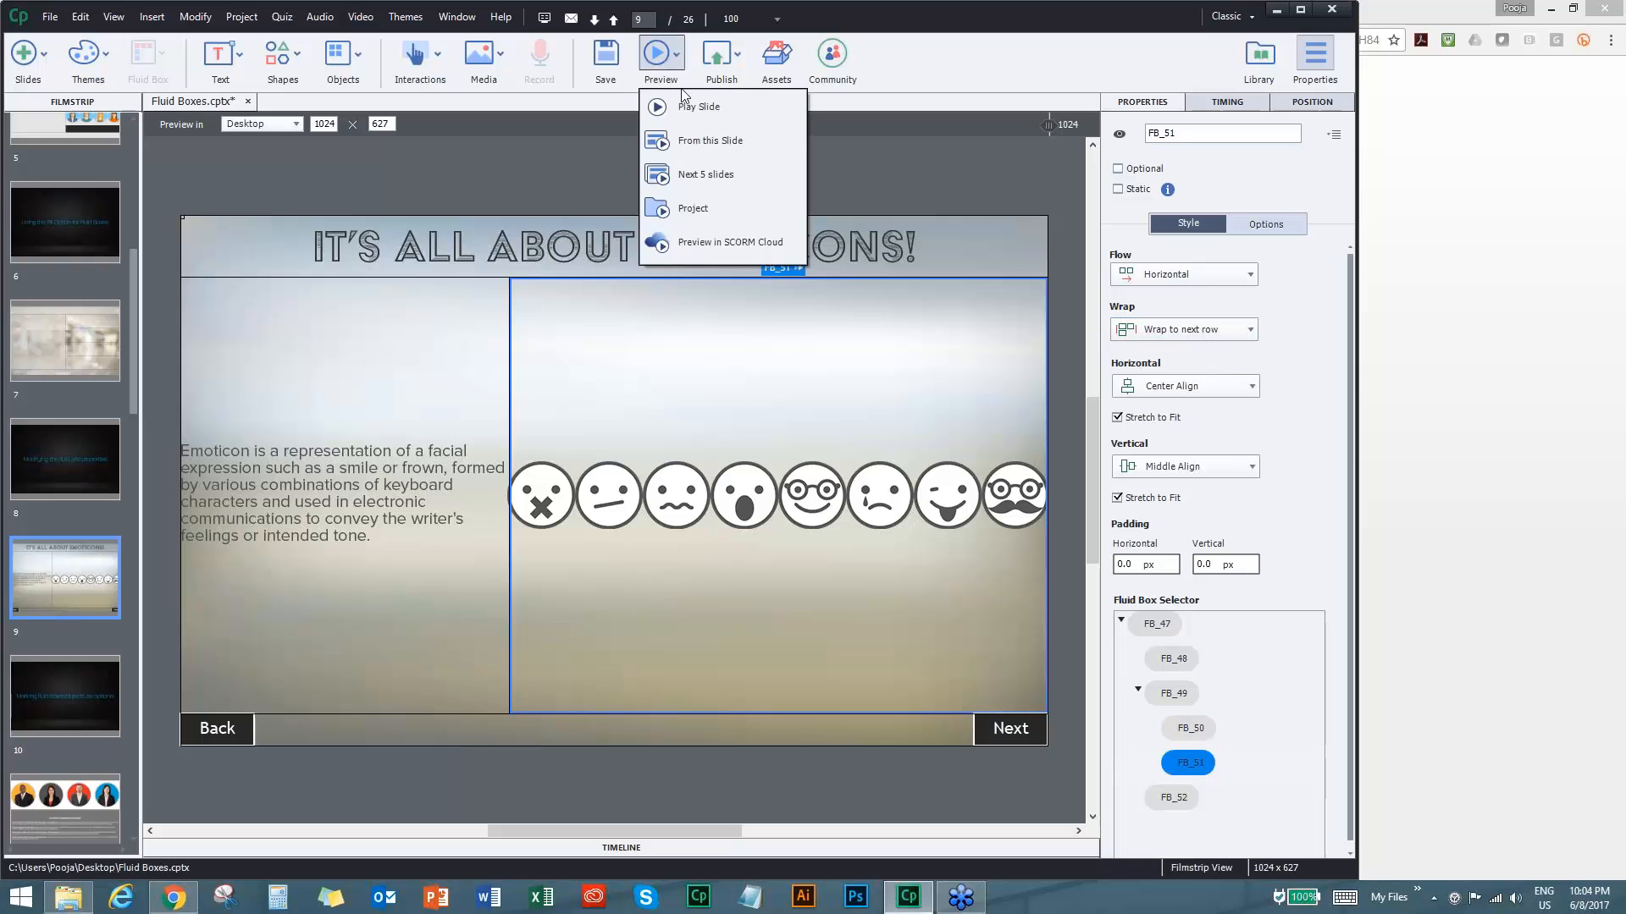
click(713, 173)
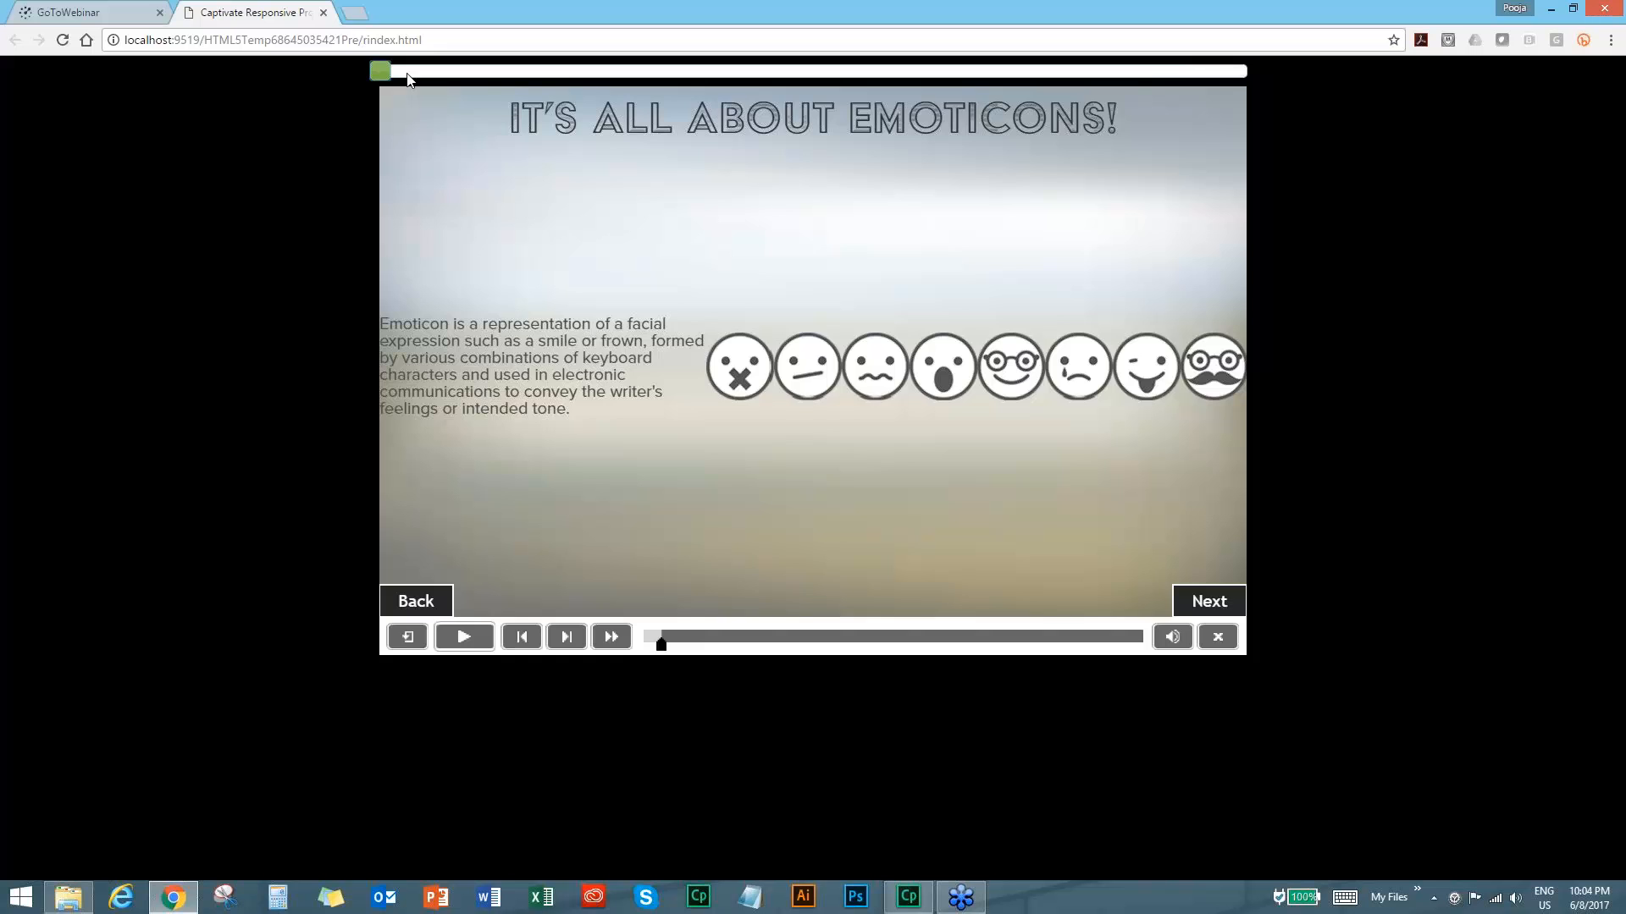
drag(407, 79, 413, 79)
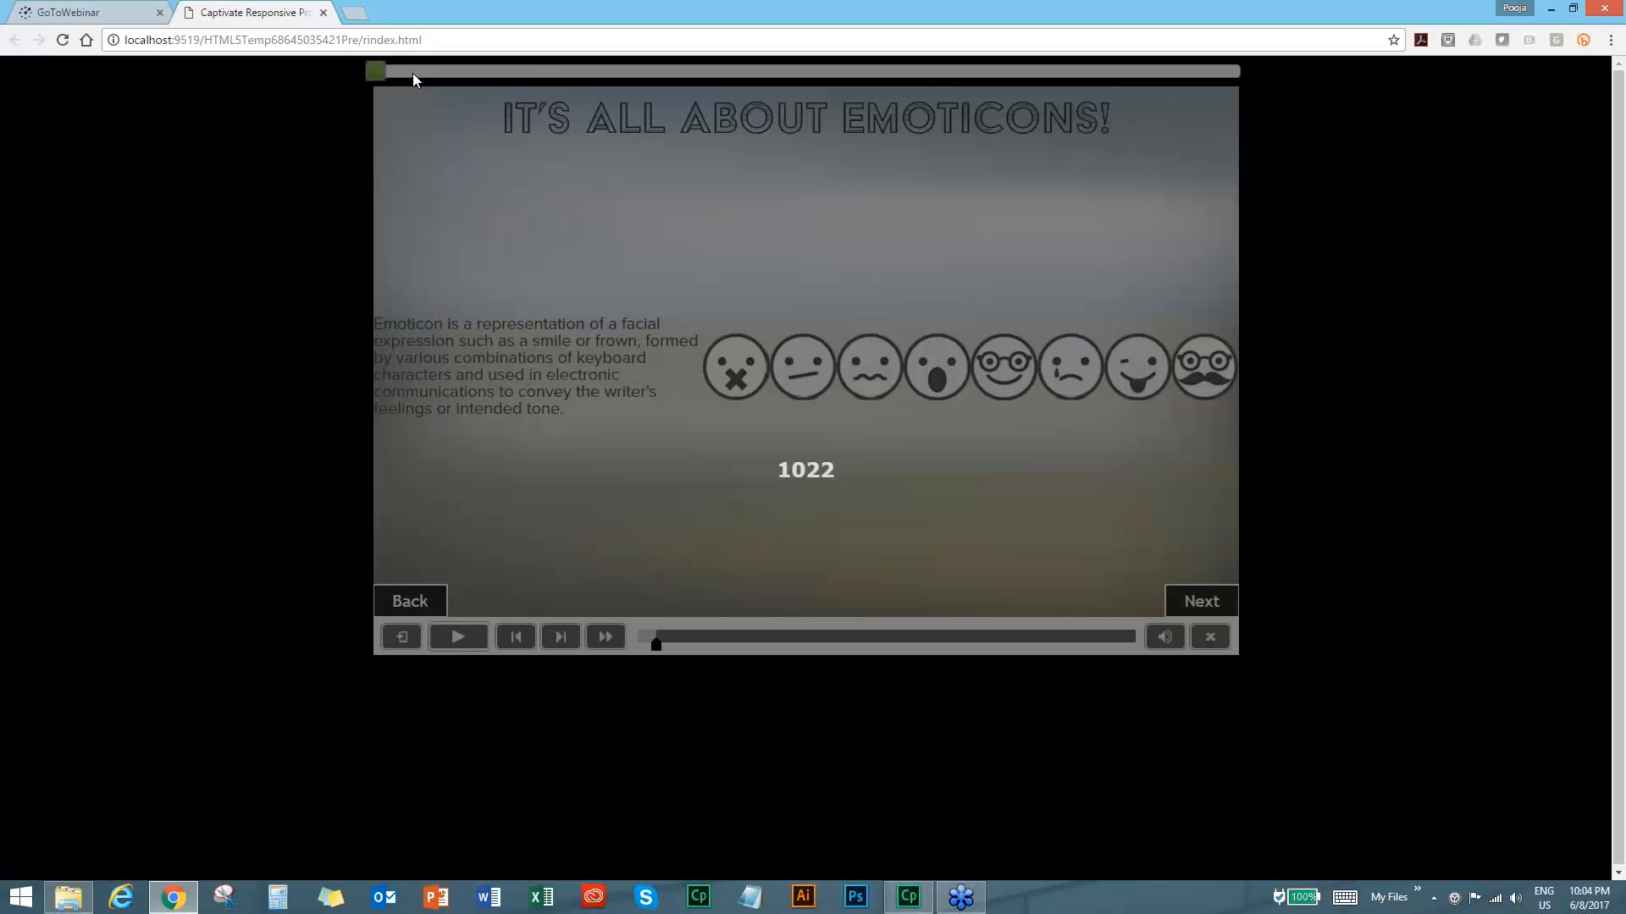
drag(413, 75, 1019, 110)
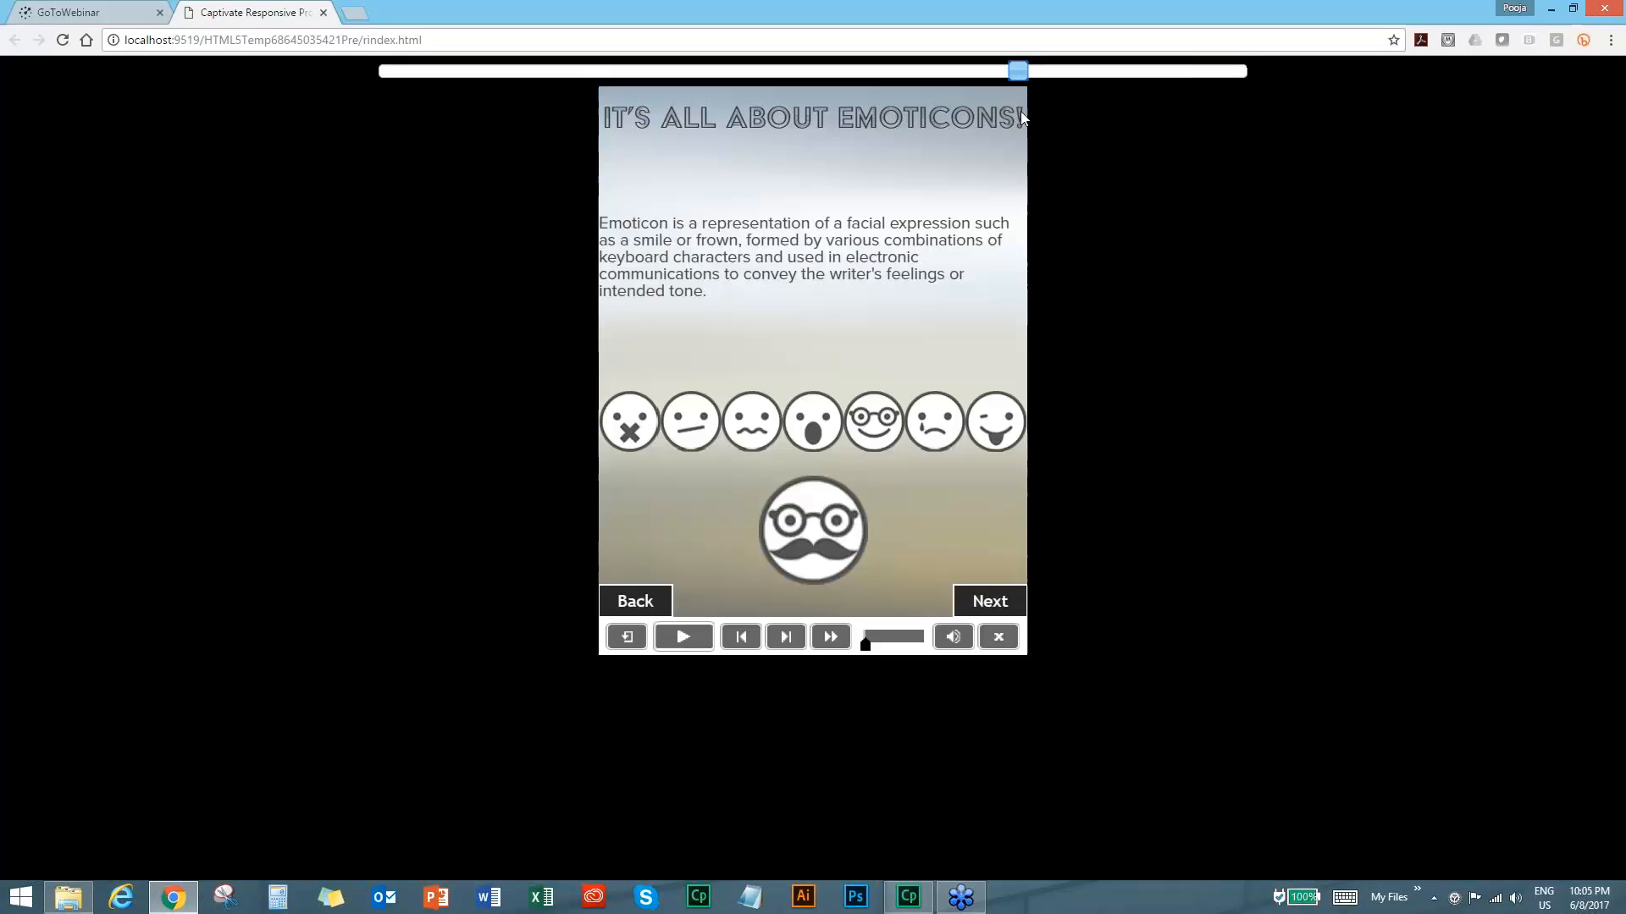
drag(1020, 73, 1301, 125)
drag(1085, 71, 1022, 146)
click(325, 13)
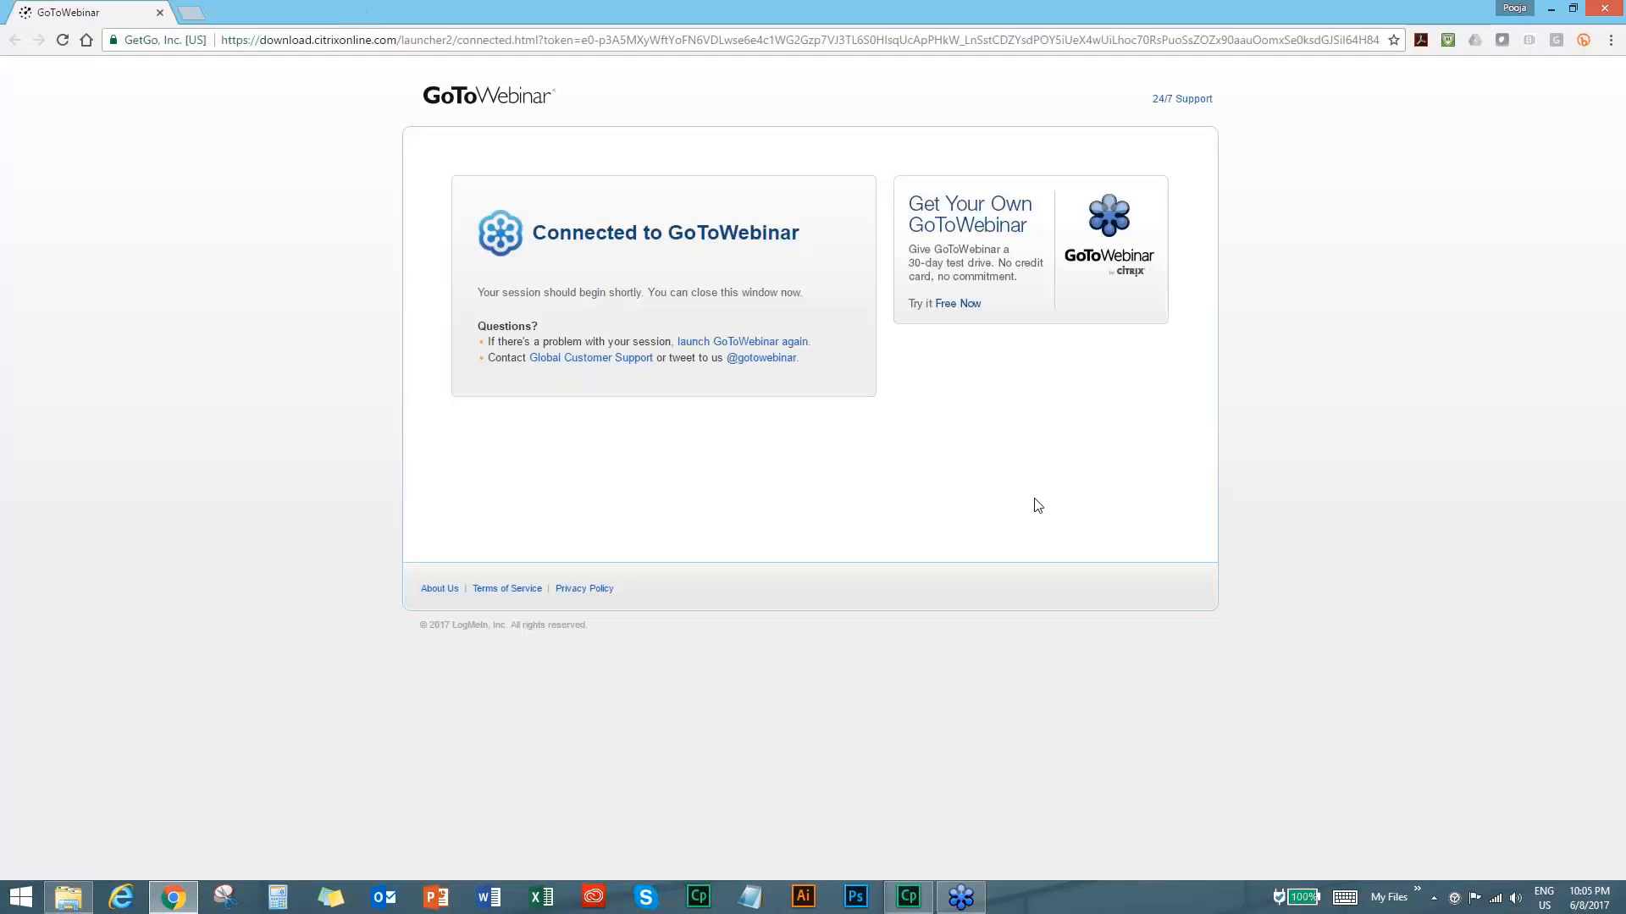
key(alt+Tab)
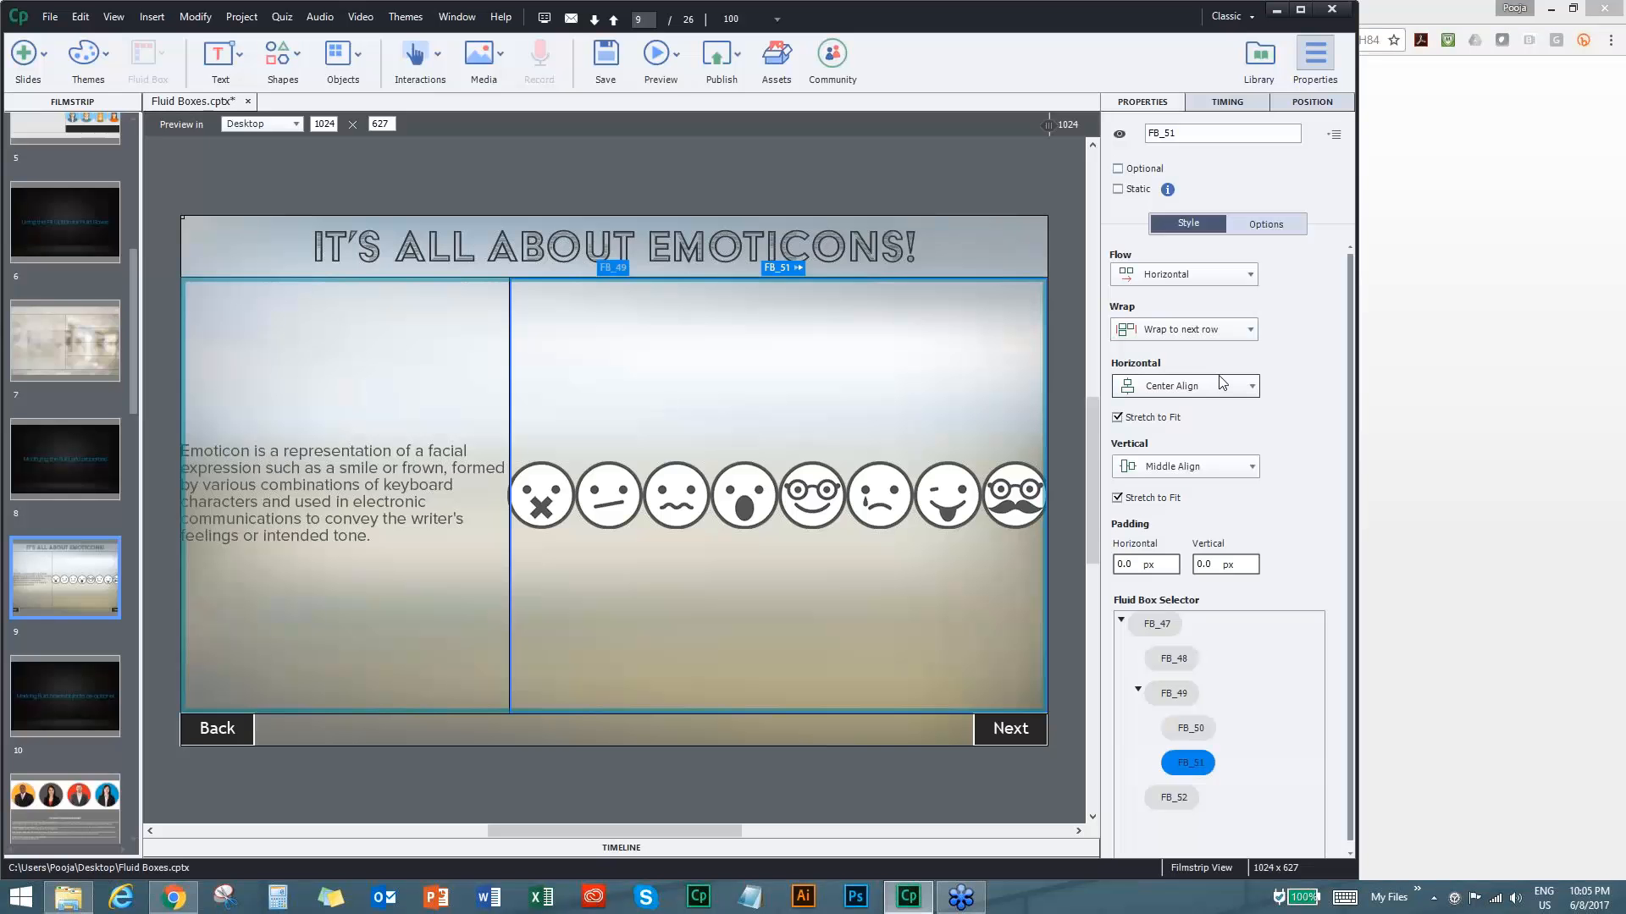
Set the emoticon fluid box's wrap to Squeeze in a row and try to preview the next 5 slides.
click(1227, 331)
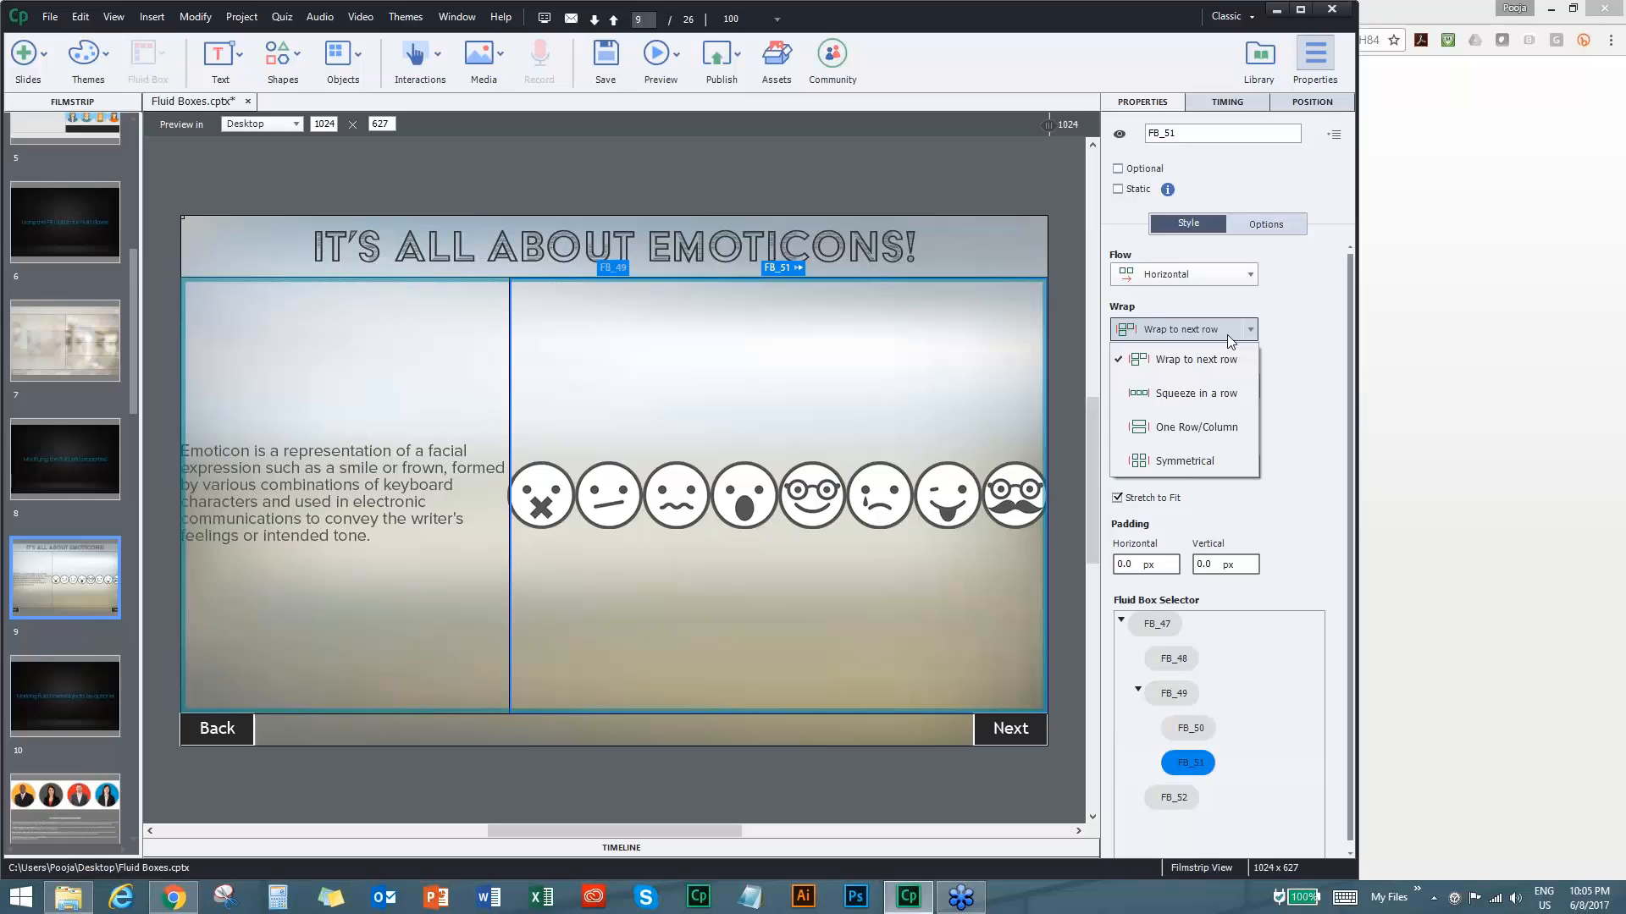
click(1221, 391)
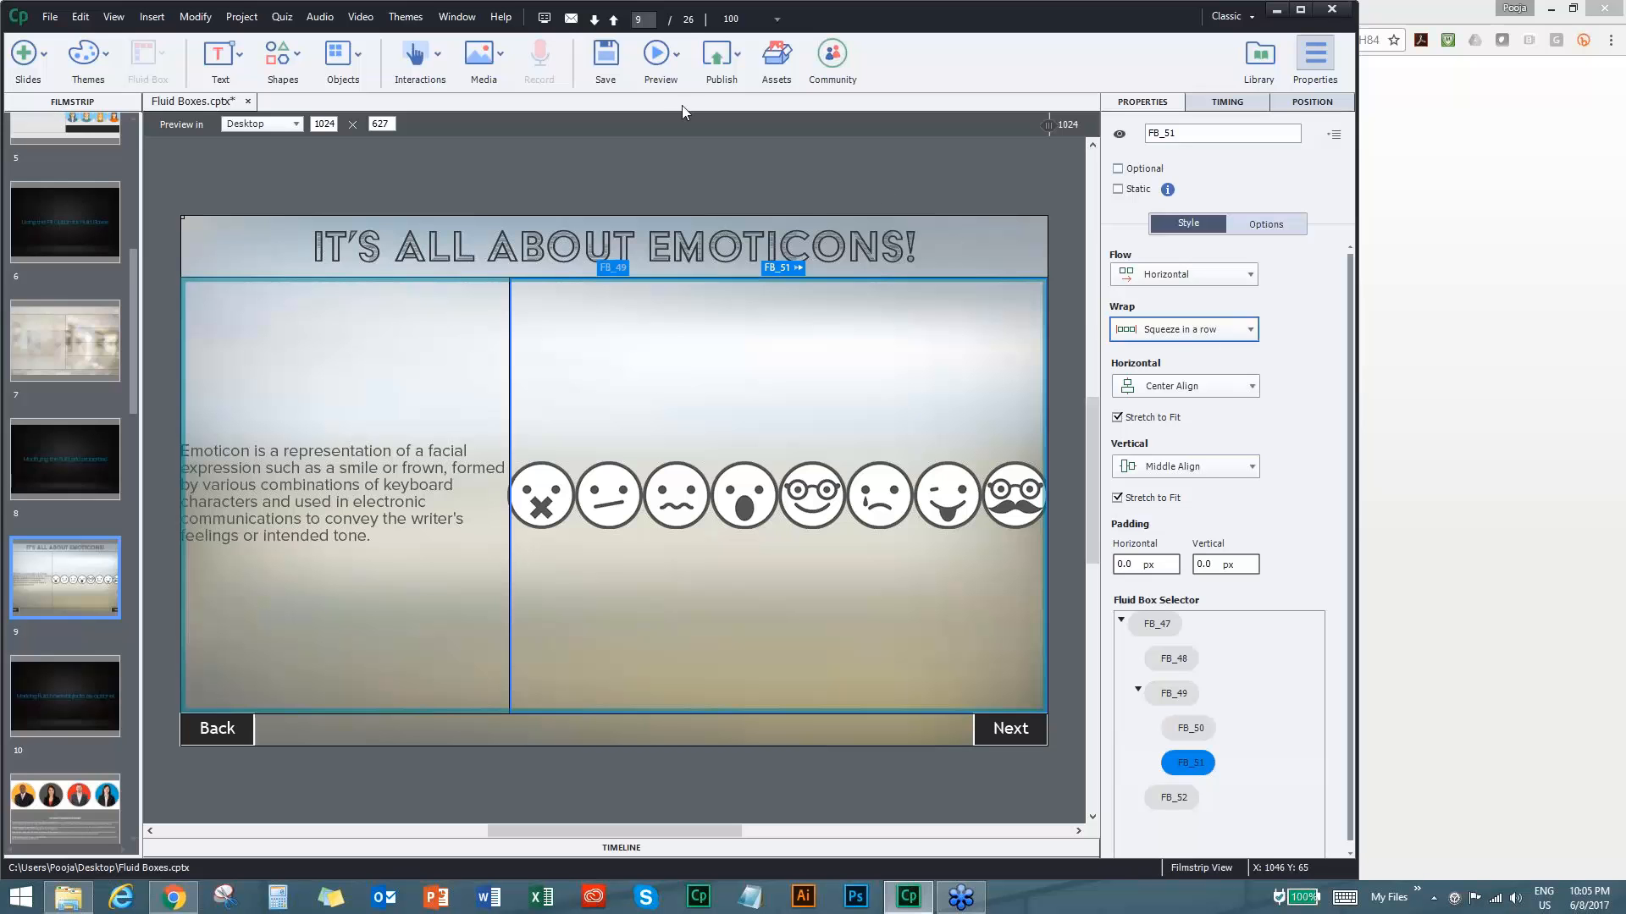
click(659, 56)
click(702, 175)
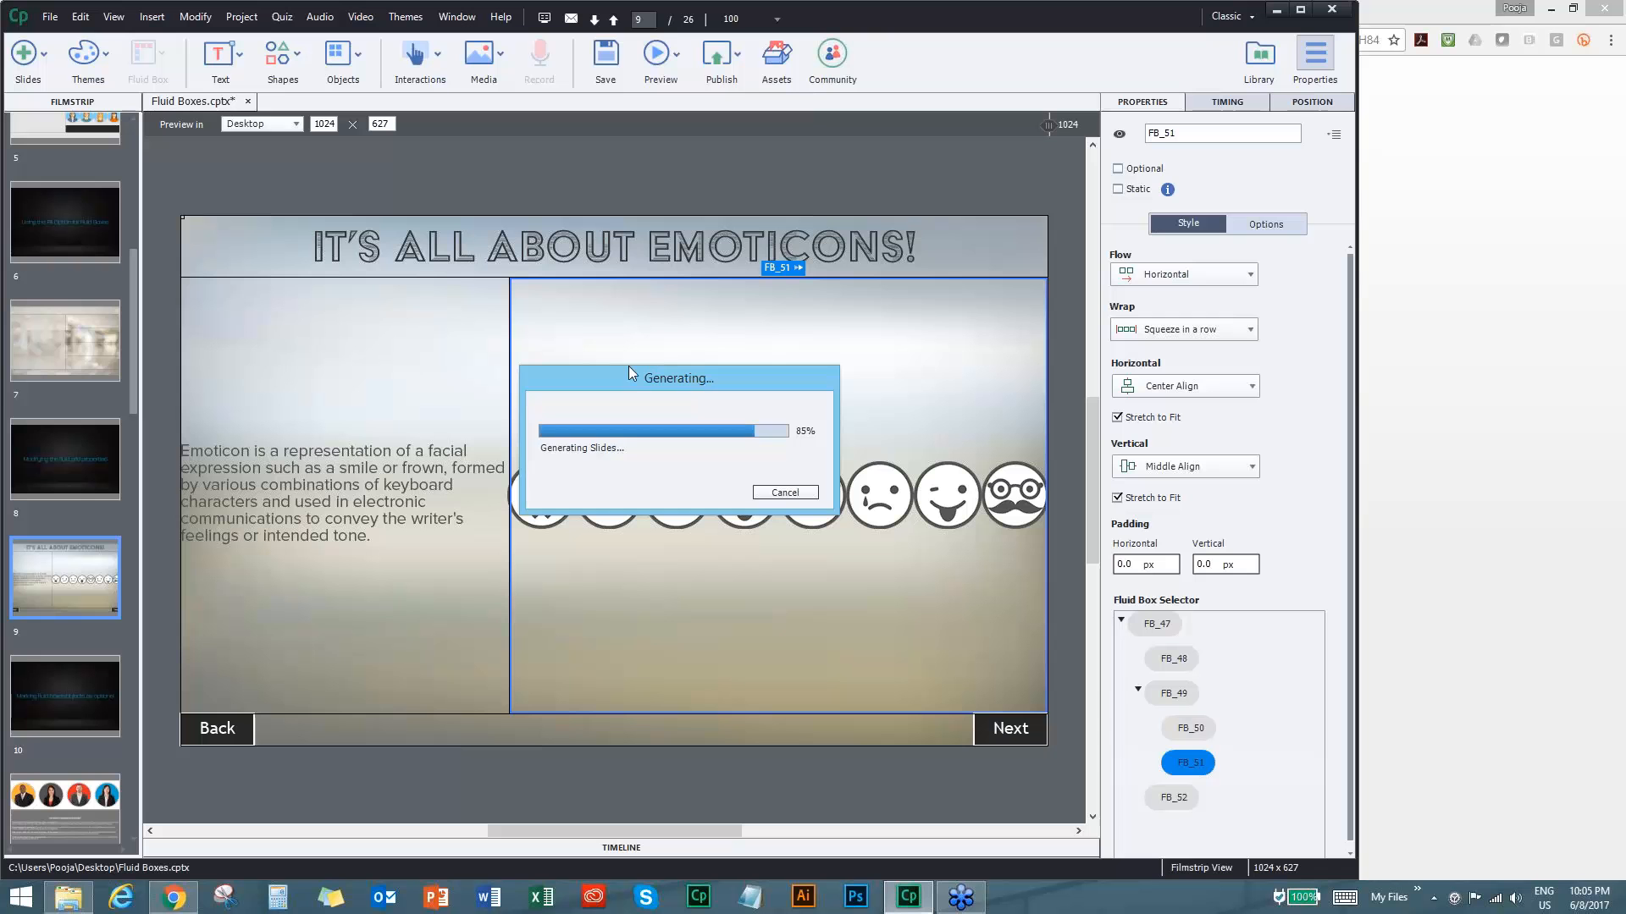
click(703, 469)
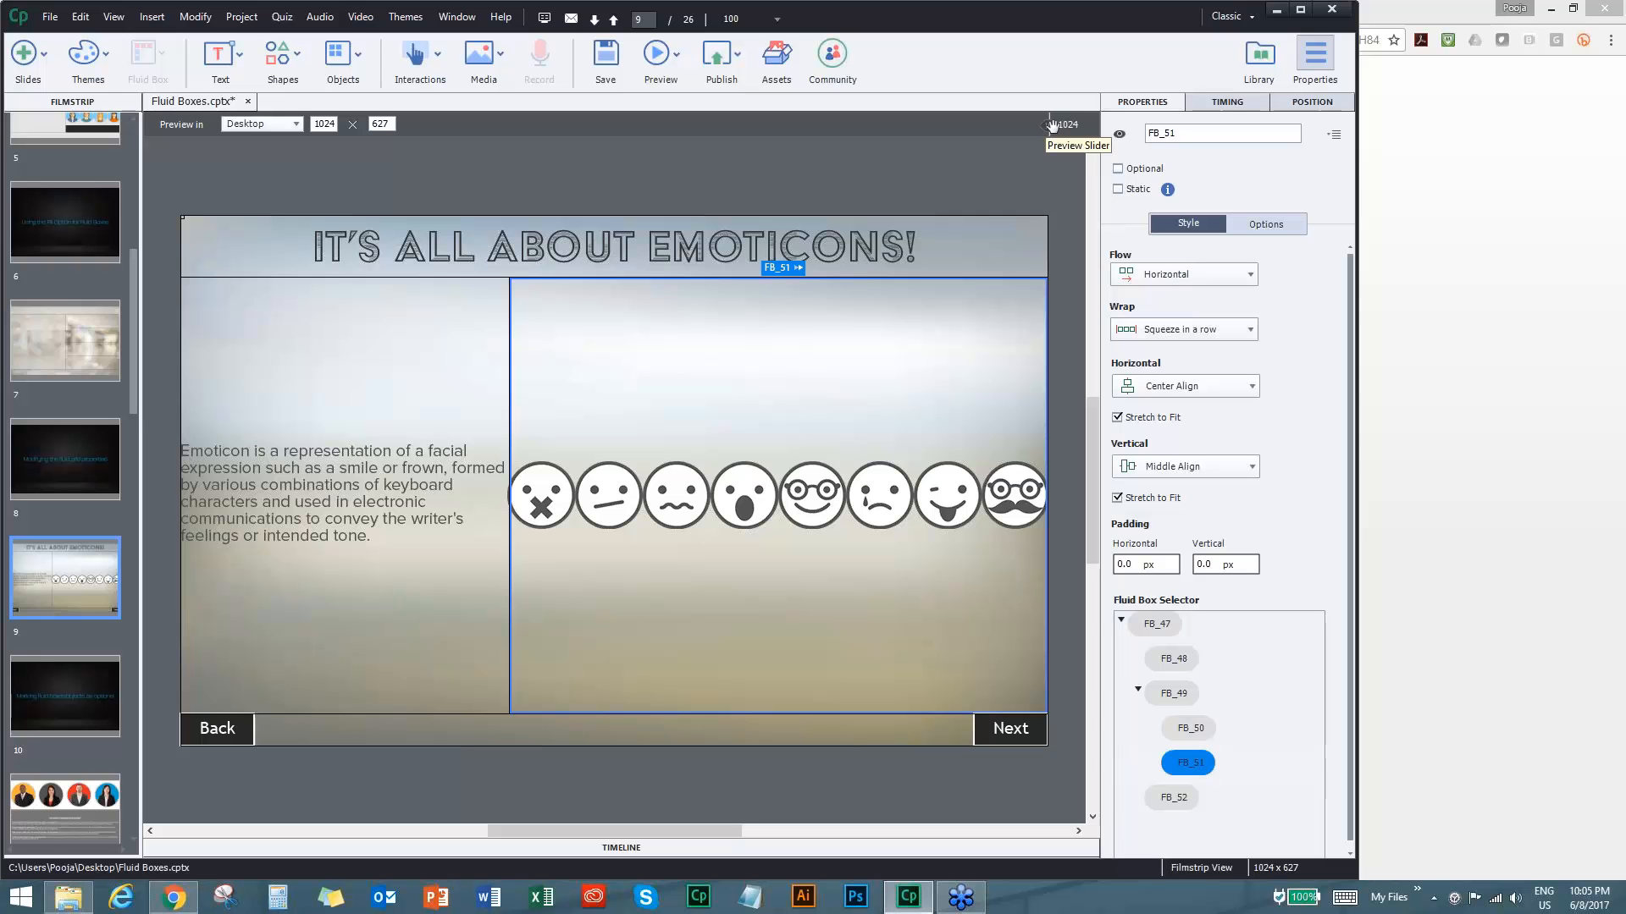
Check how the emoticons squeeze into one row by varying slide 9's preview width, and restore the Desktop width.
drag(1051, 125, 654, 100)
mouse_move(816, 127)
mouse_down()
mouse_move(730, 127)
mouse_move(865, 127)
mouse_up()
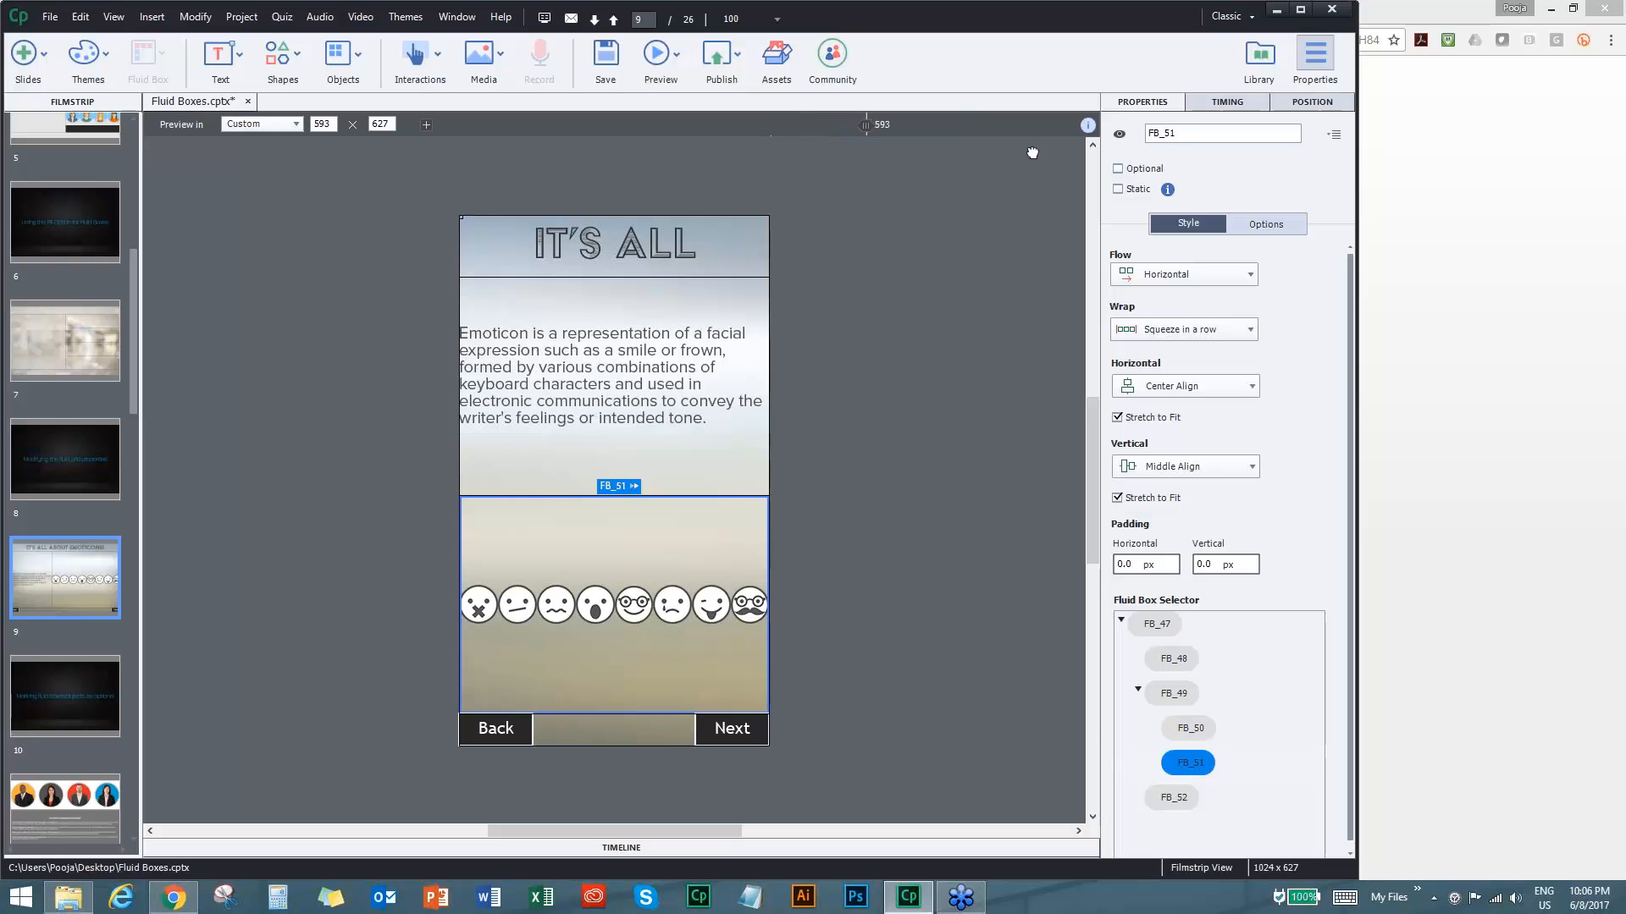
drag(1032, 153, 1218, 164)
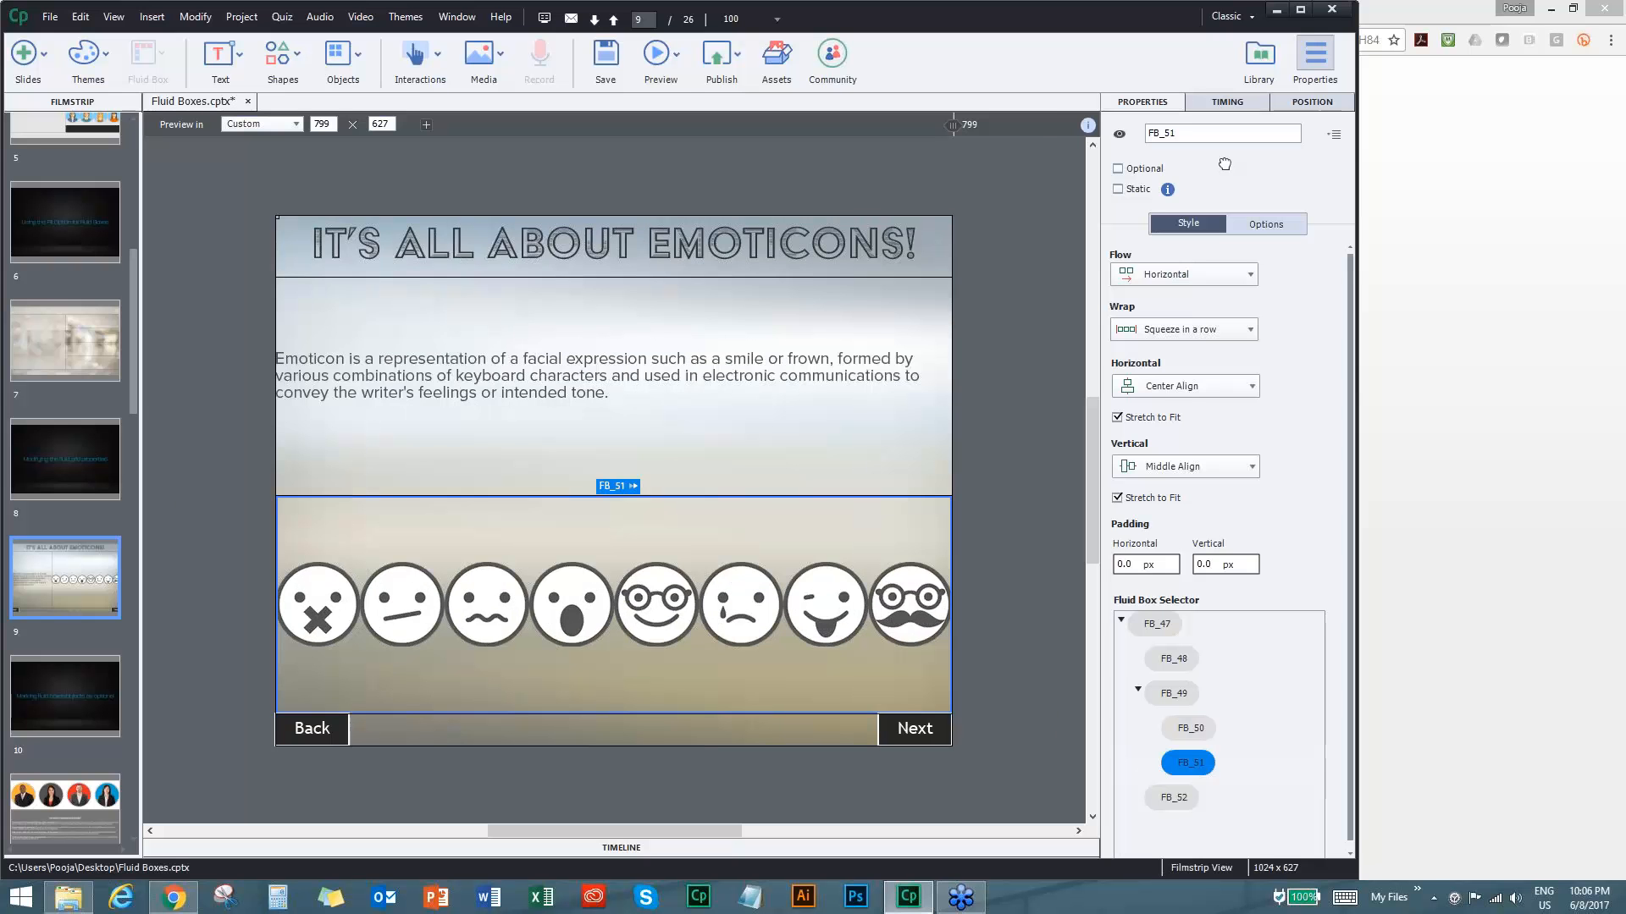
Set the emoticon fluid box's wrap to One Row/Column and check slide 9 at narrower preview widths.
click(1184, 330)
click(1202, 429)
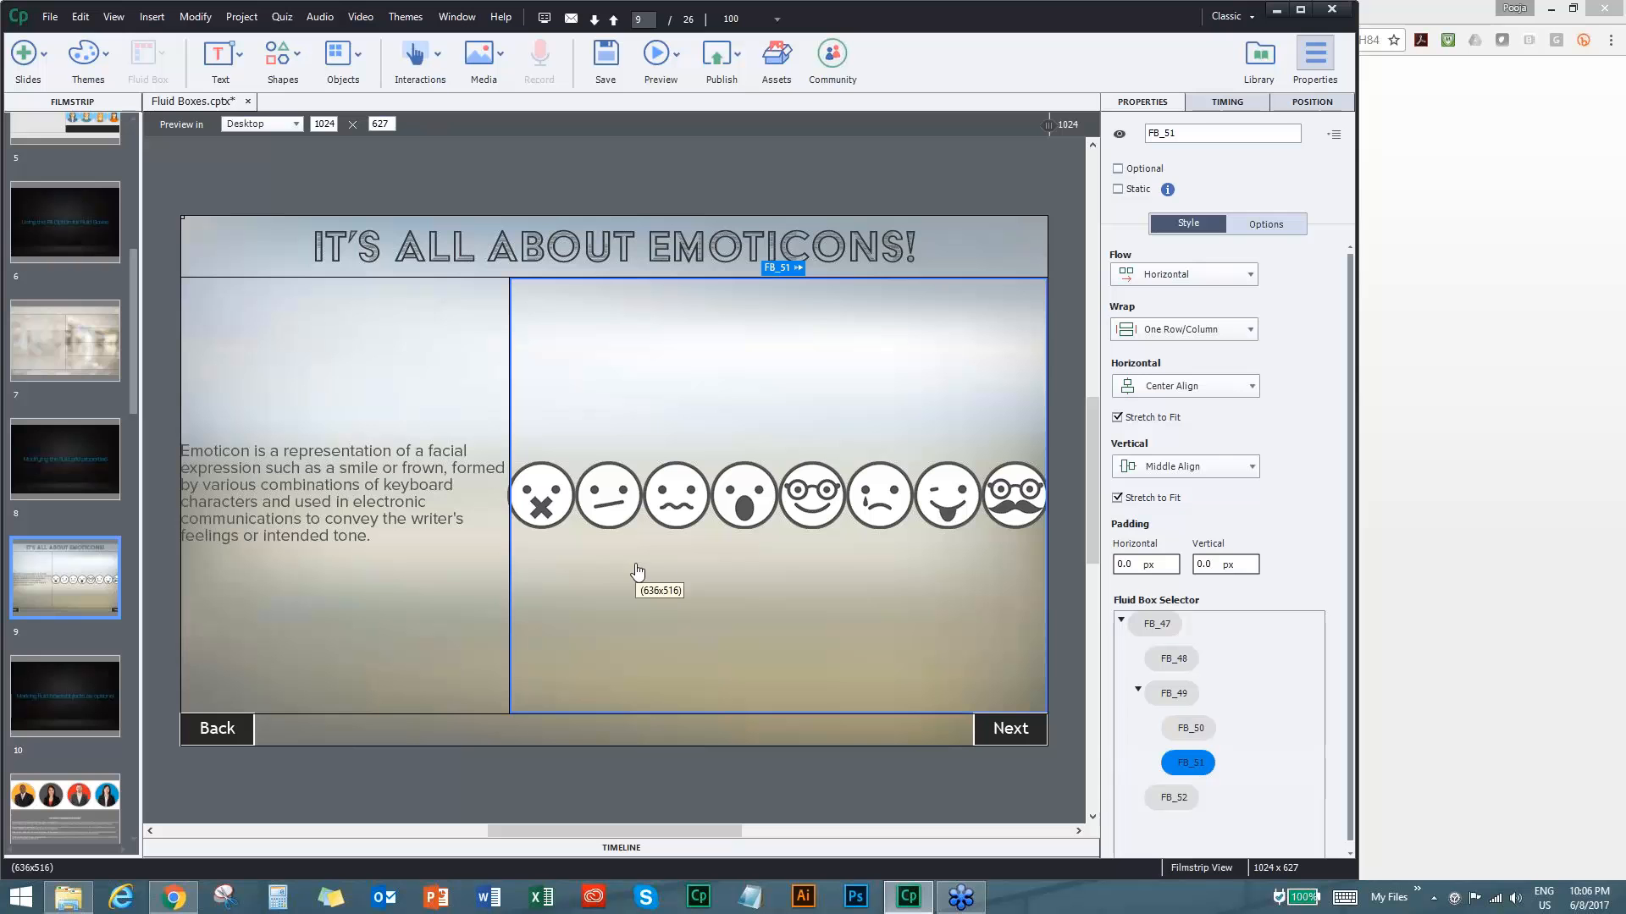
drag(1047, 127, 1014, 131)
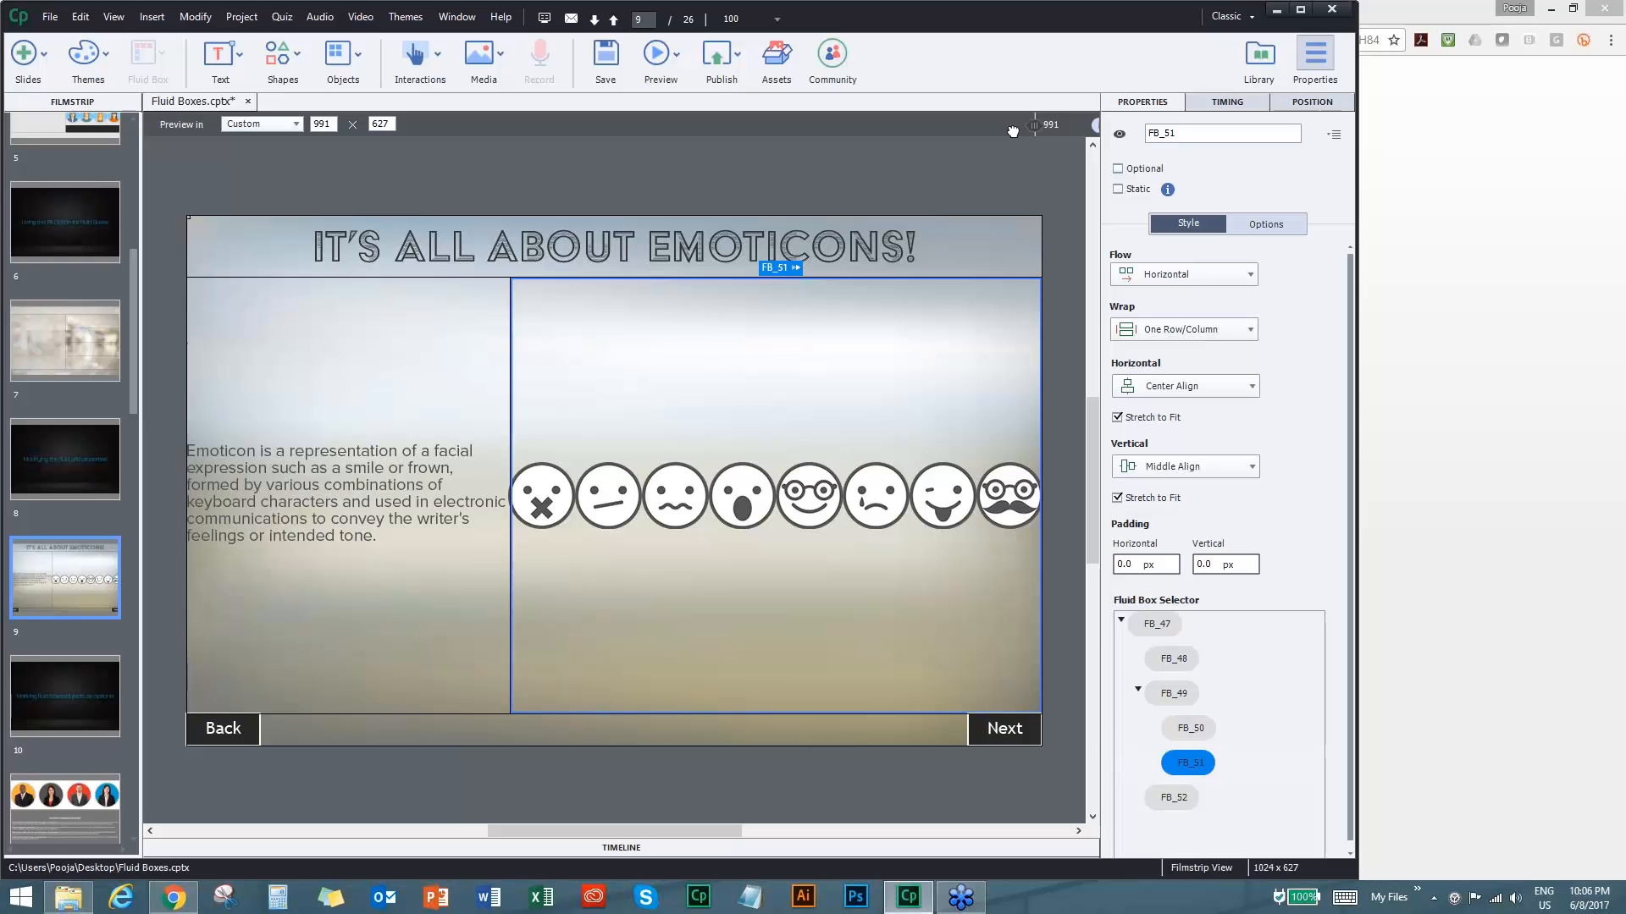
drag(1014, 131, 1141, 125)
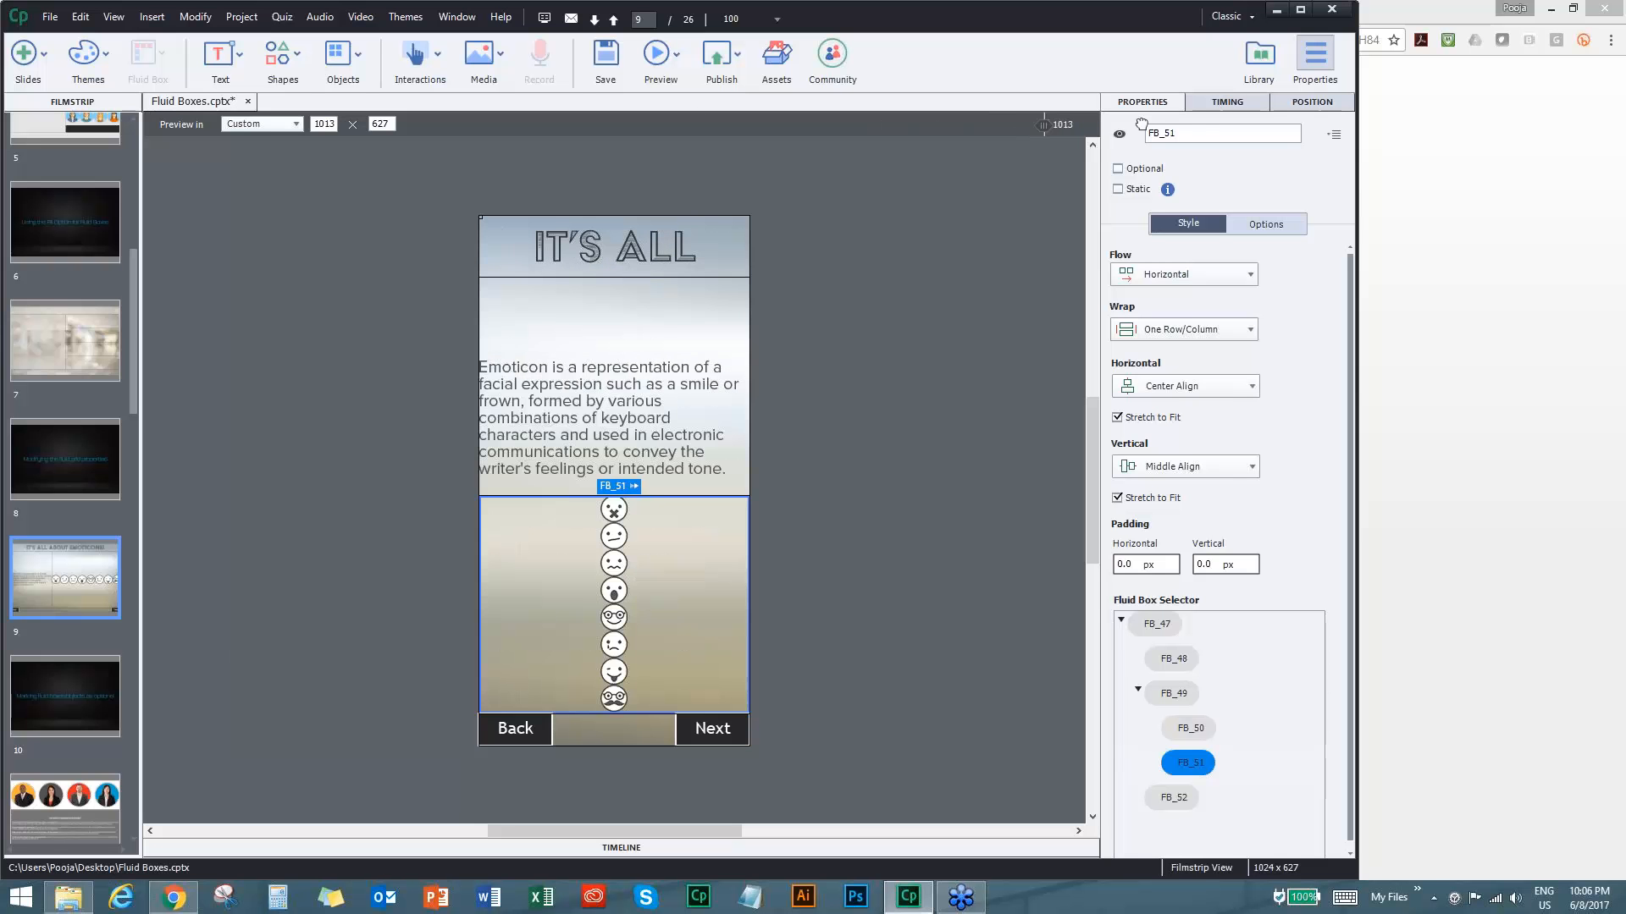
Delete the last two emoticon images, the winking face and the one with the moustache.
click(948, 495)
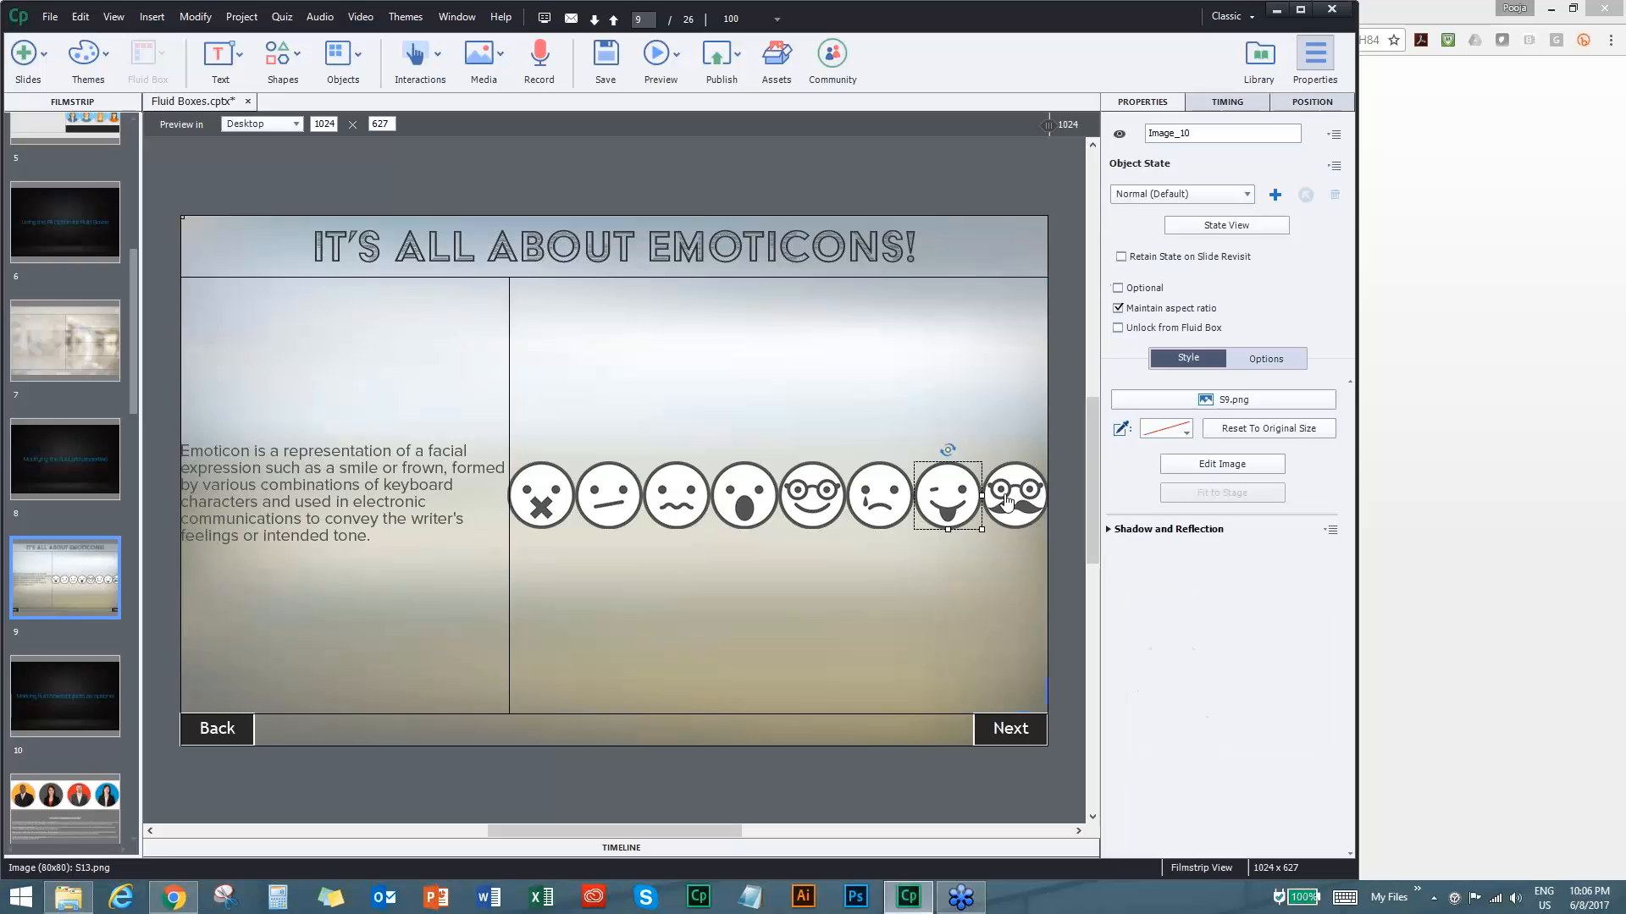
shift+click(1006, 502)
key(Delete)
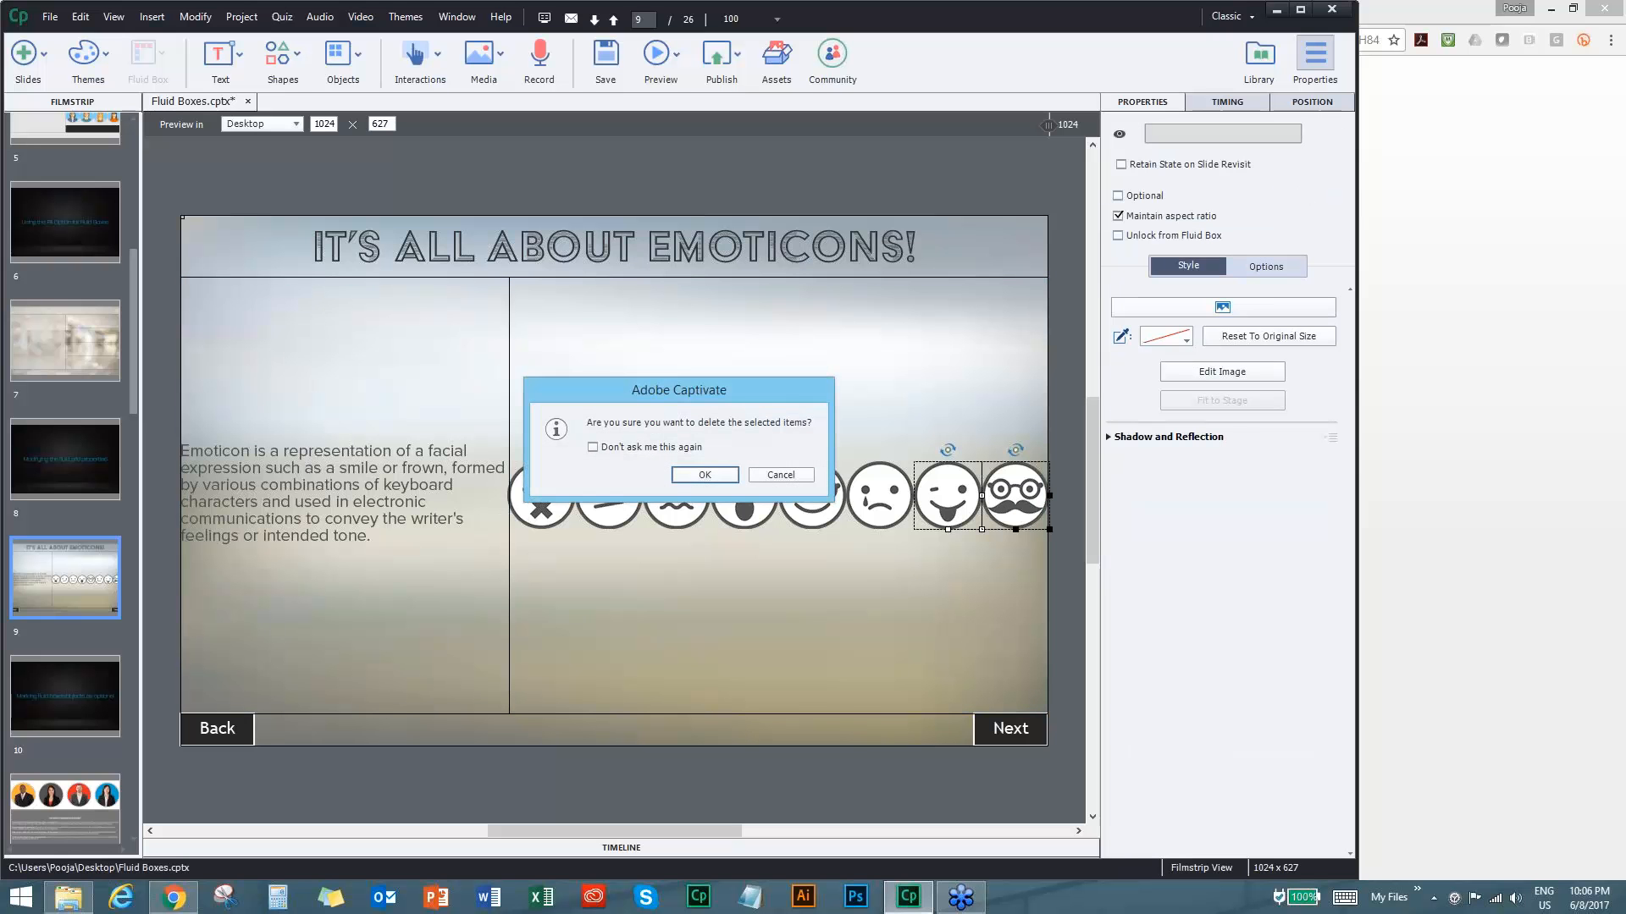
key(Return)
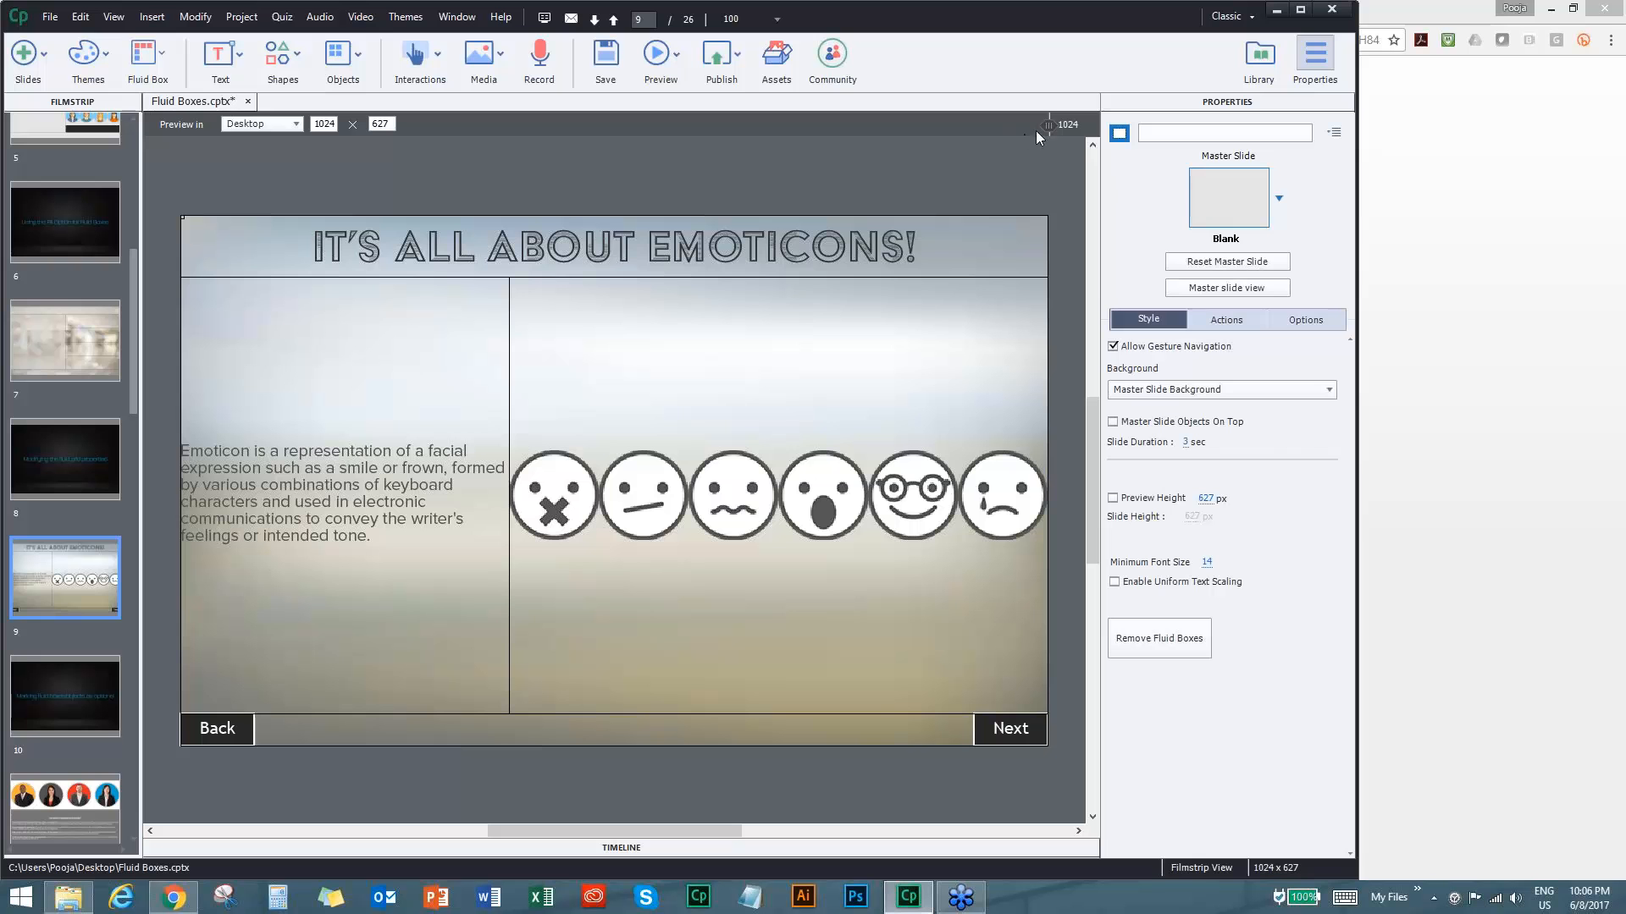
Check the six remaining emoticons at narrower preview widths and undo the image deletion.
drag(1050, 122, 894, 124)
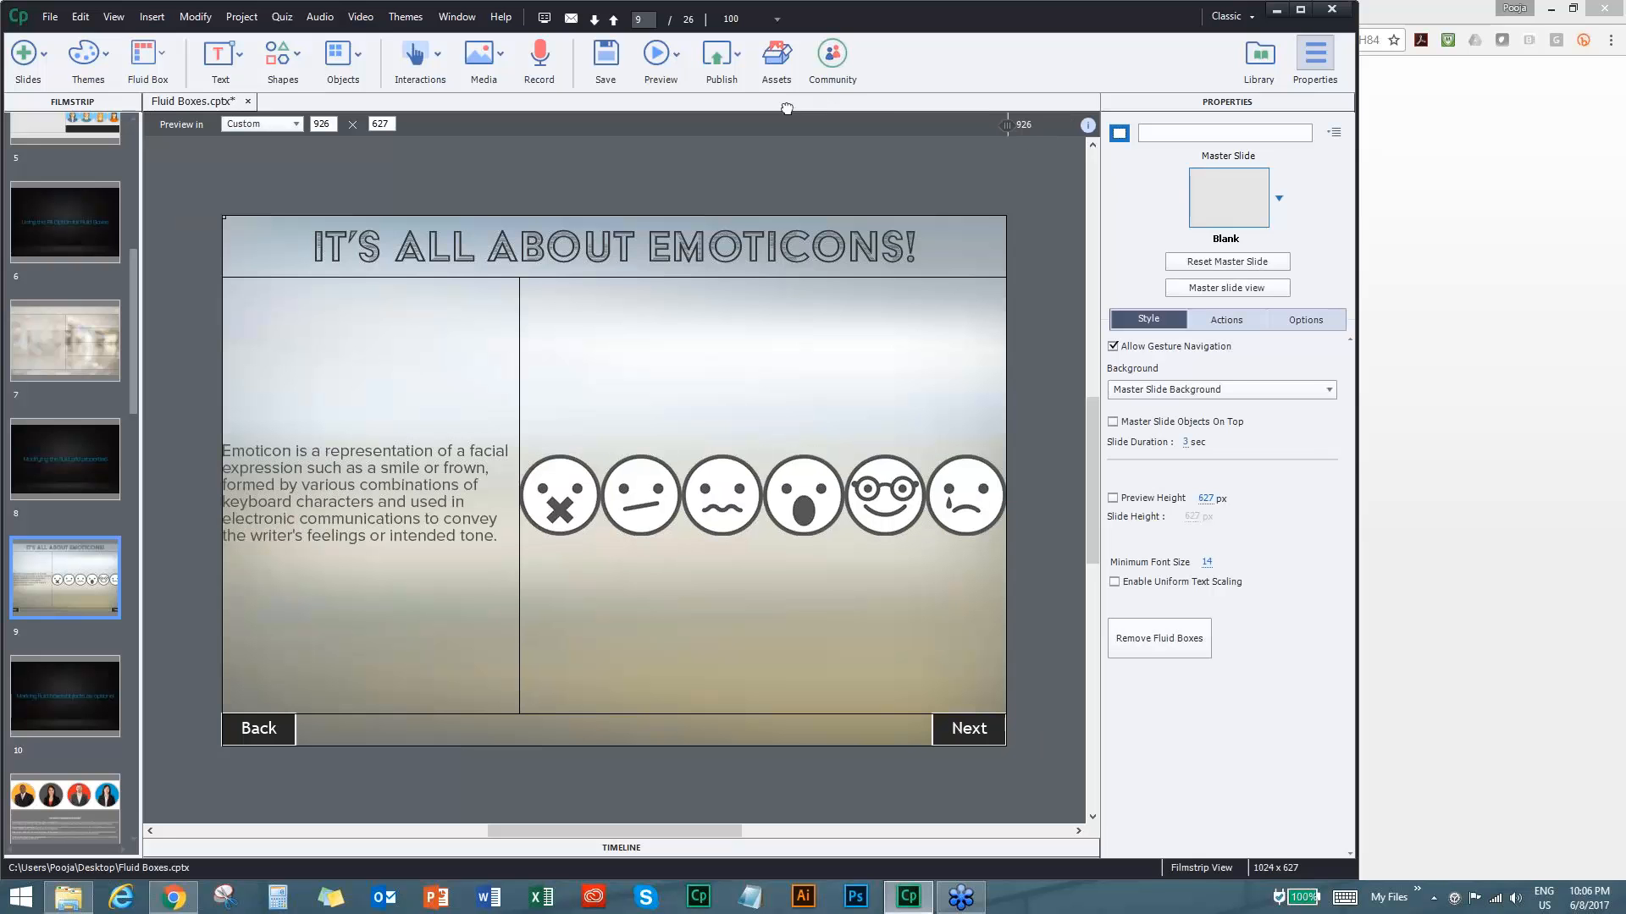
mouse_move(733, 104)
mouse_down()
mouse_move(424, 92)
mouse_move(1235, 122)
mouse_up()
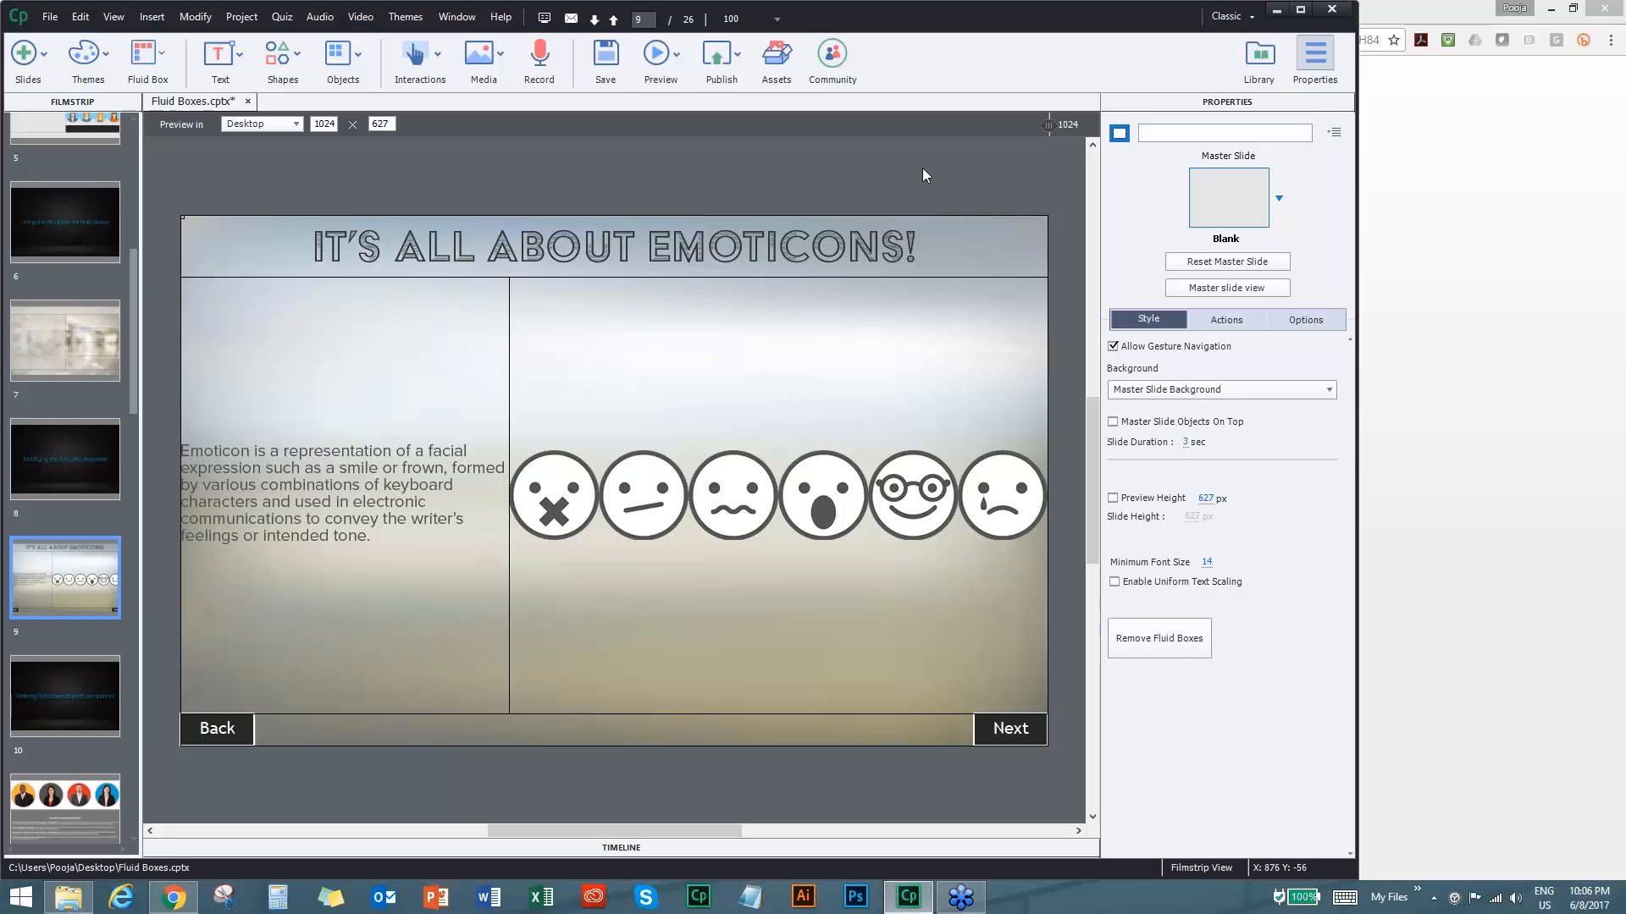
key(ctrl+z)
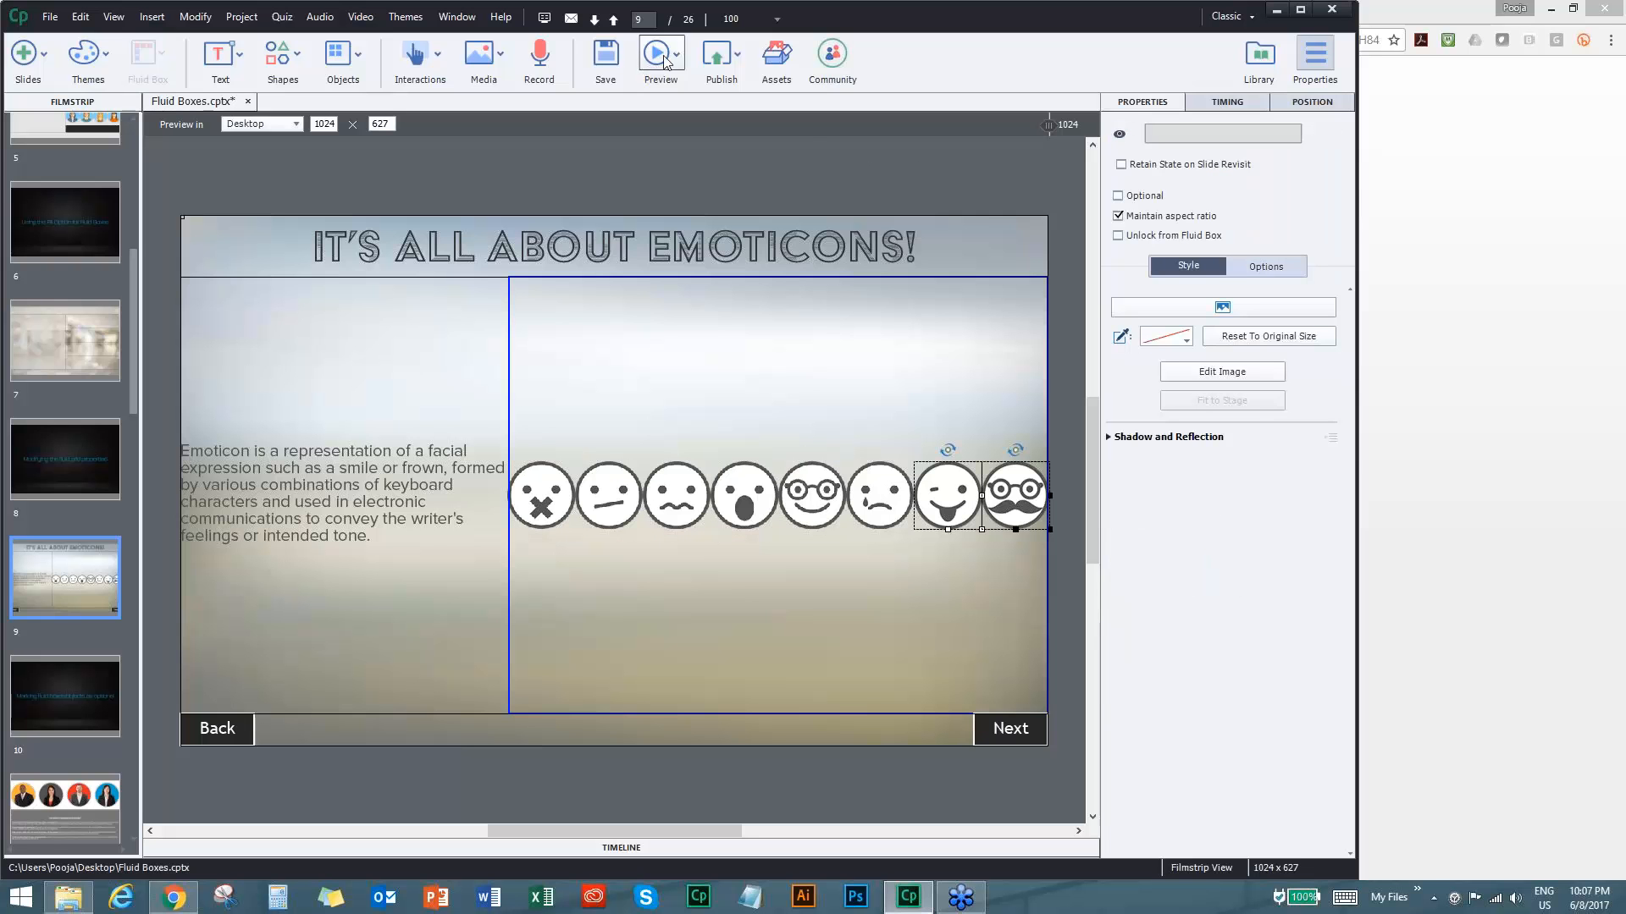
Preview the next 5 slides in the browser, pause on the emoticon slide to test its width, and close the preview.
click(665, 58)
click(715, 181)
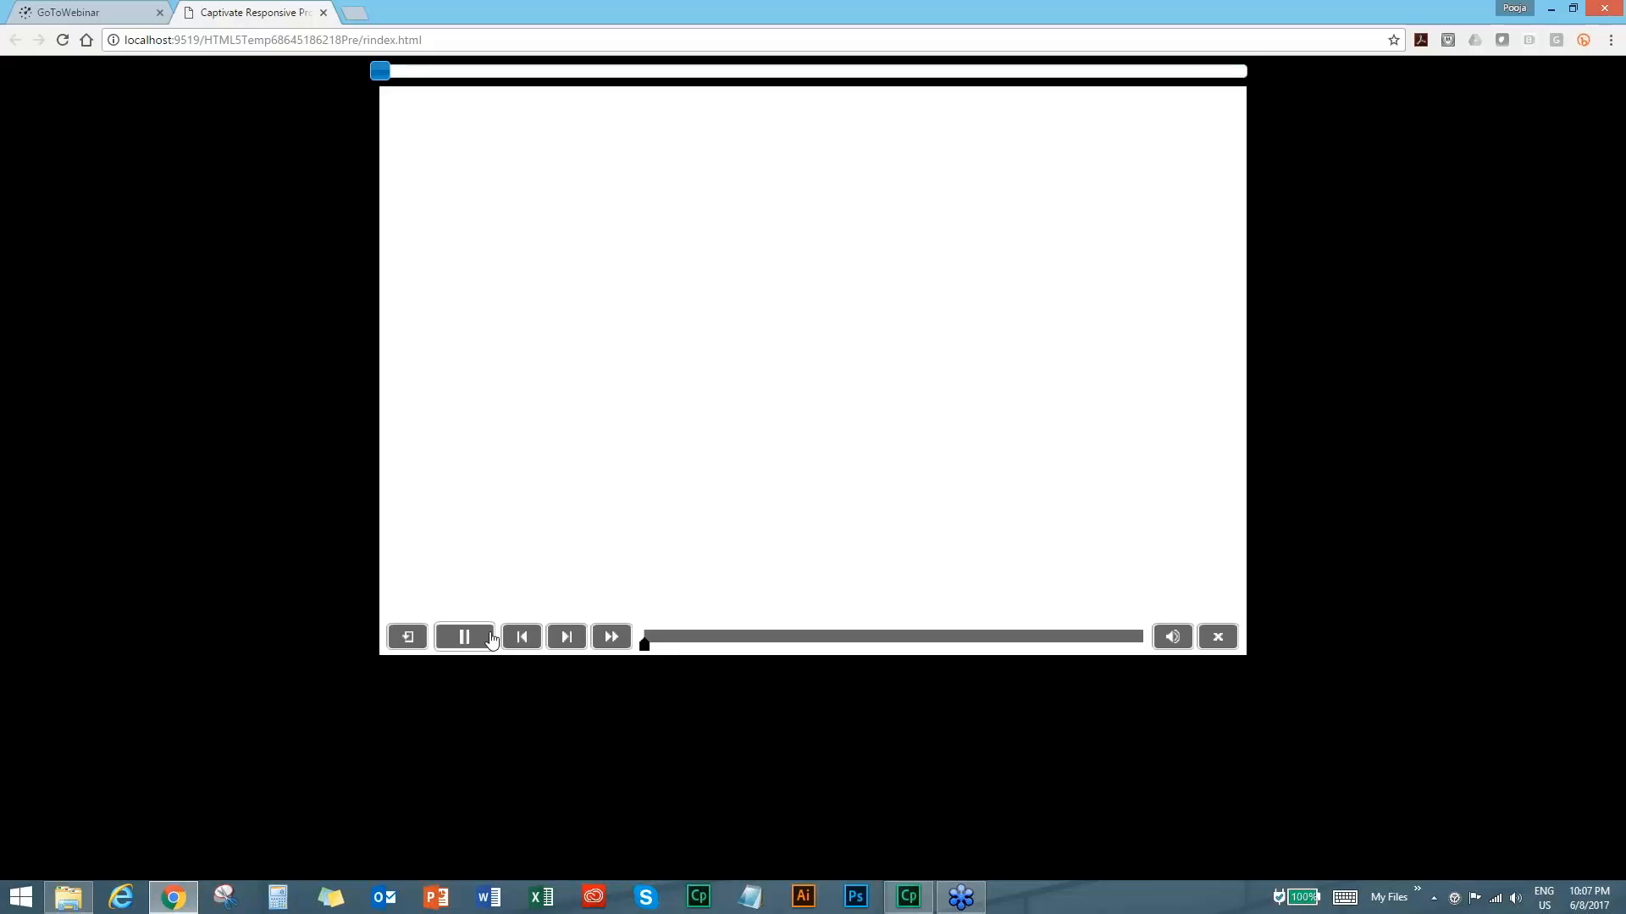
click(491, 640)
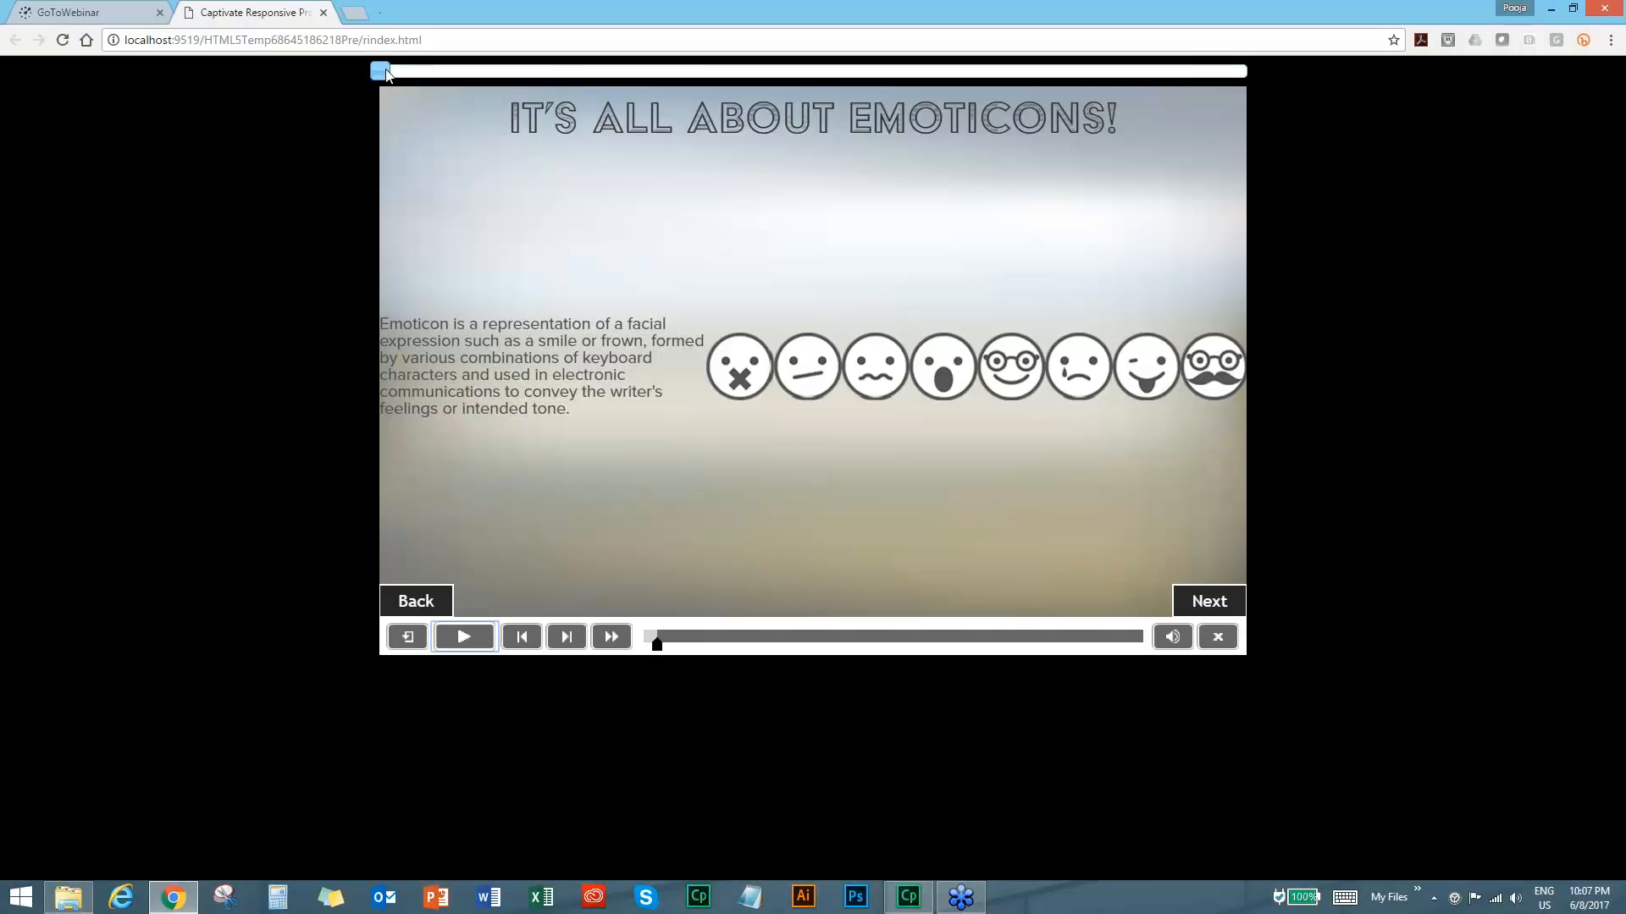
drag(386, 69, 323, 13)
click(324, 13)
key(alt+Tab)
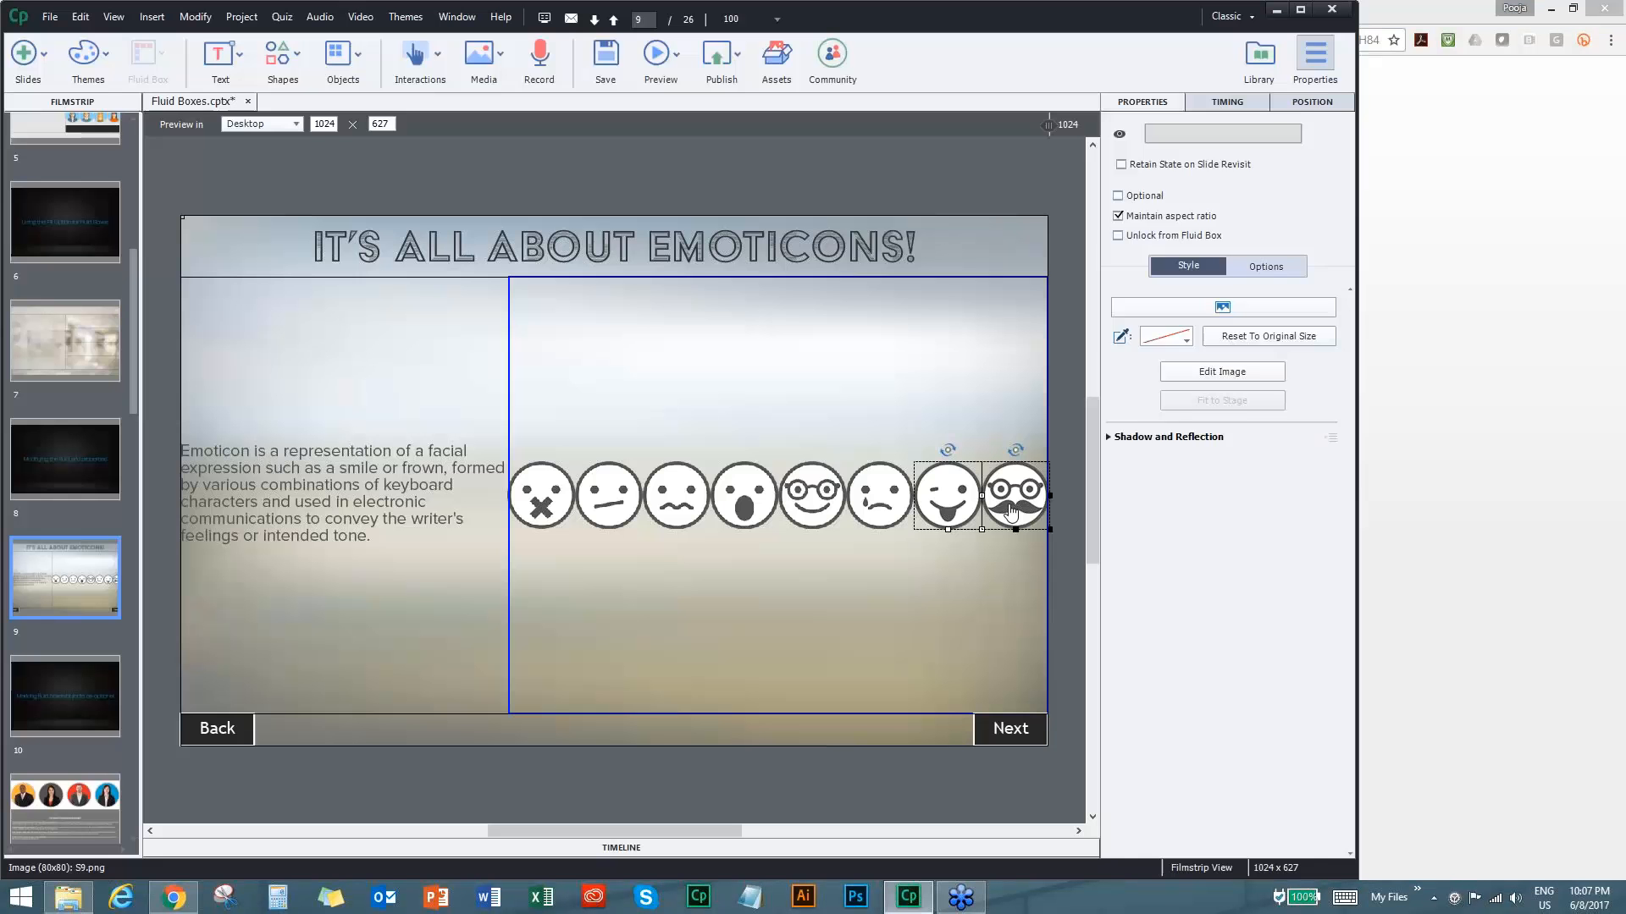
Set the emoticon fluid box's wrap to Symmetrical and preview slide 9 at a width of 320.
click(923, 398)
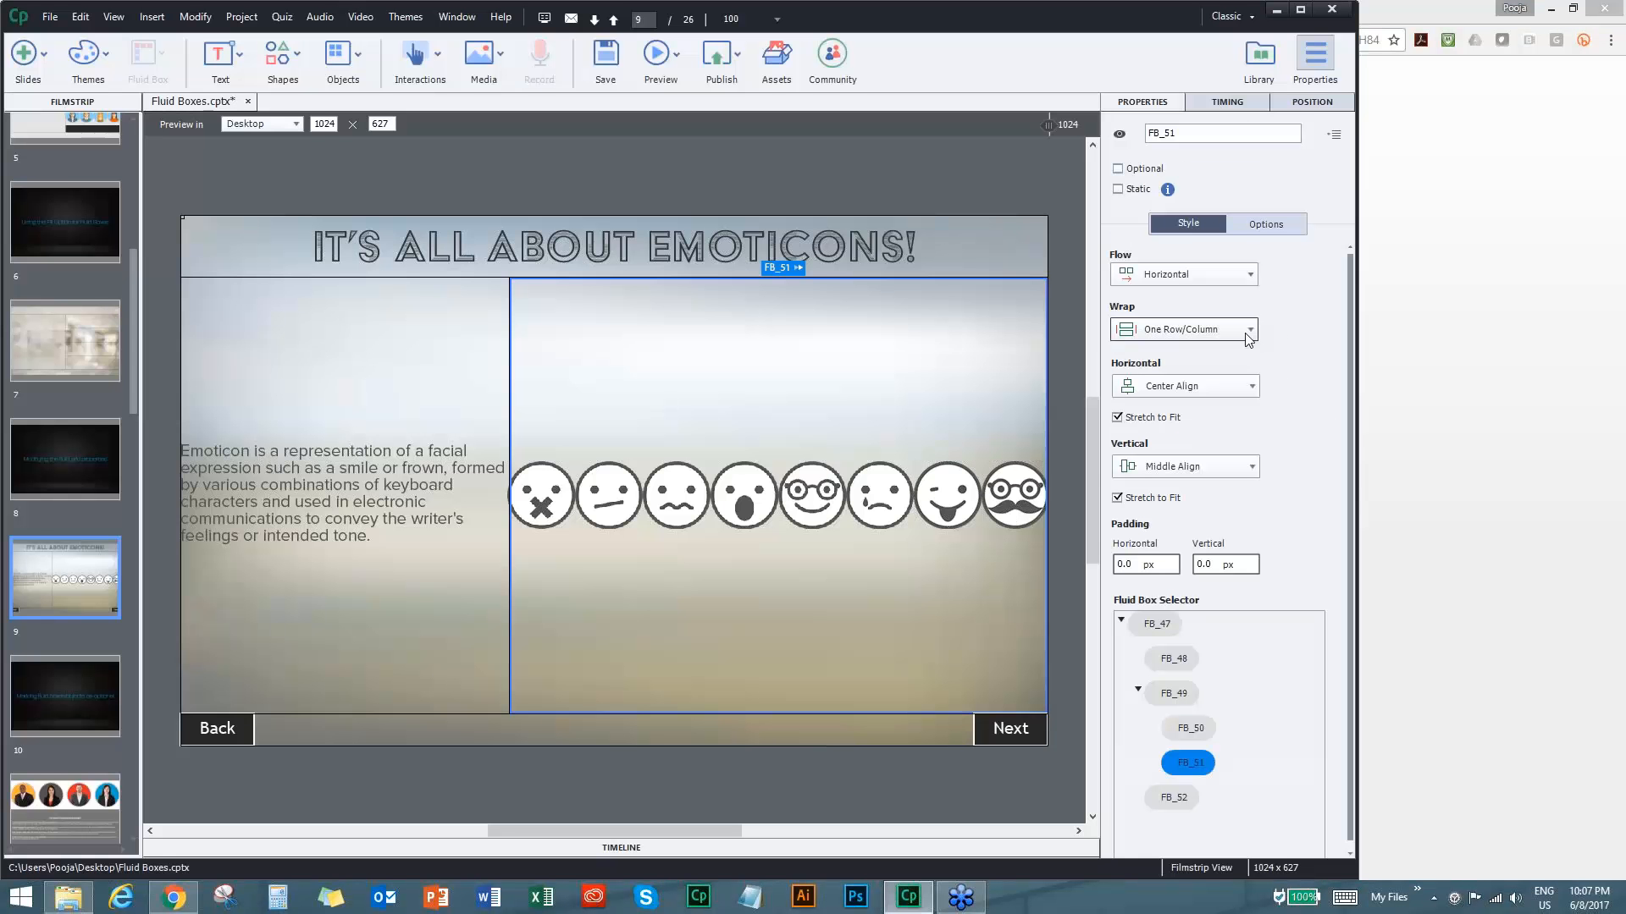
click(1248, 332)
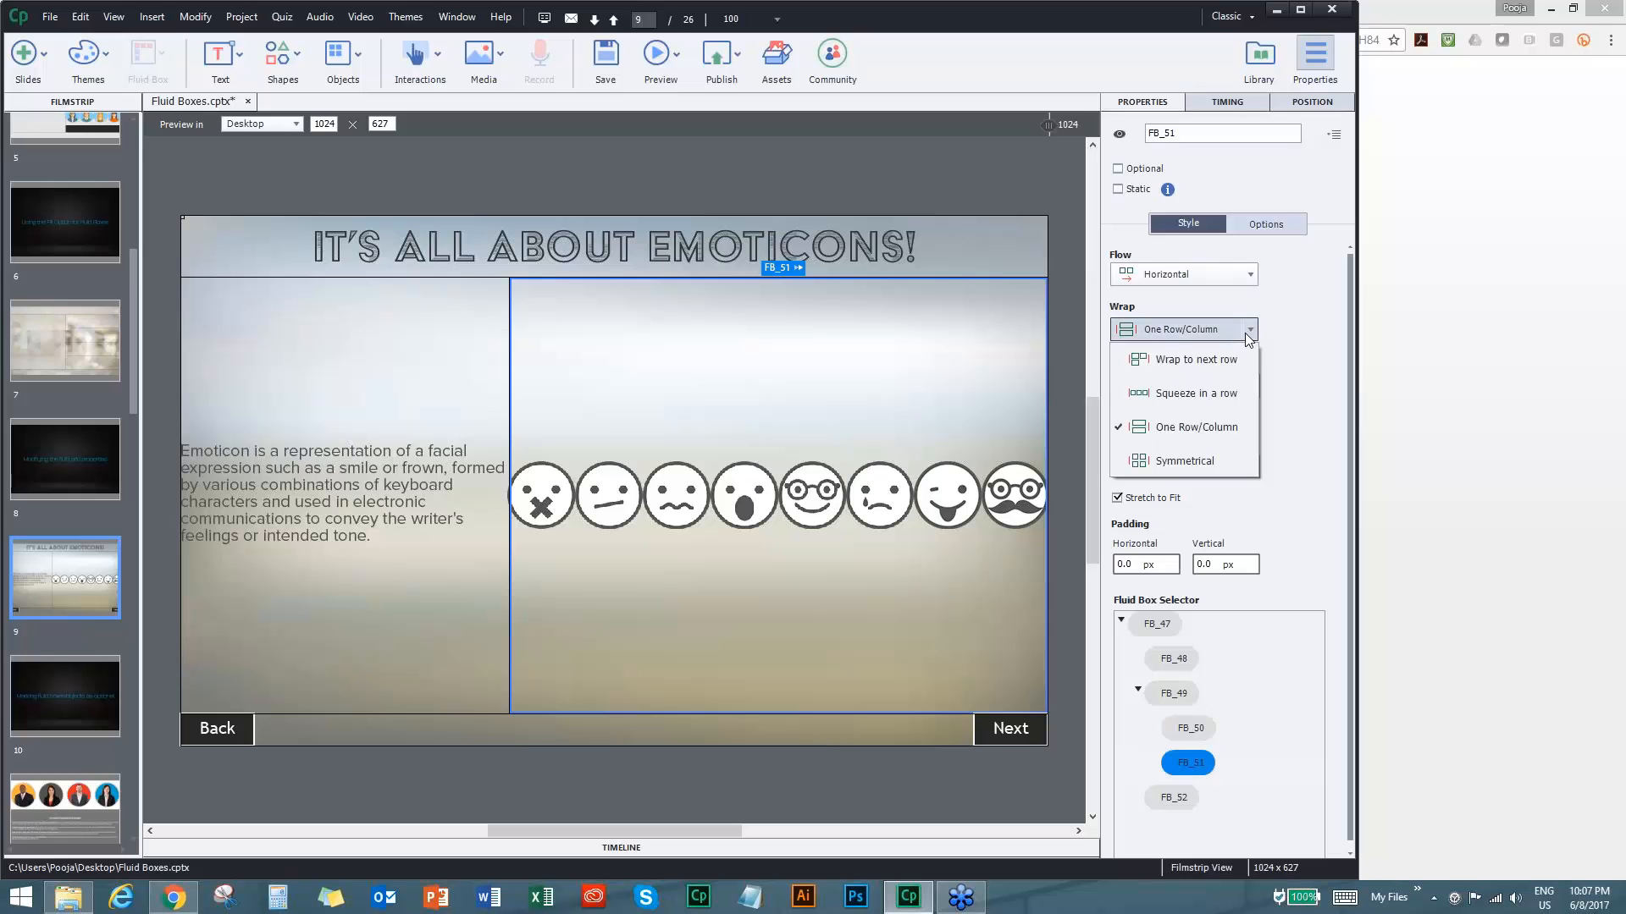
click(1217, 458)
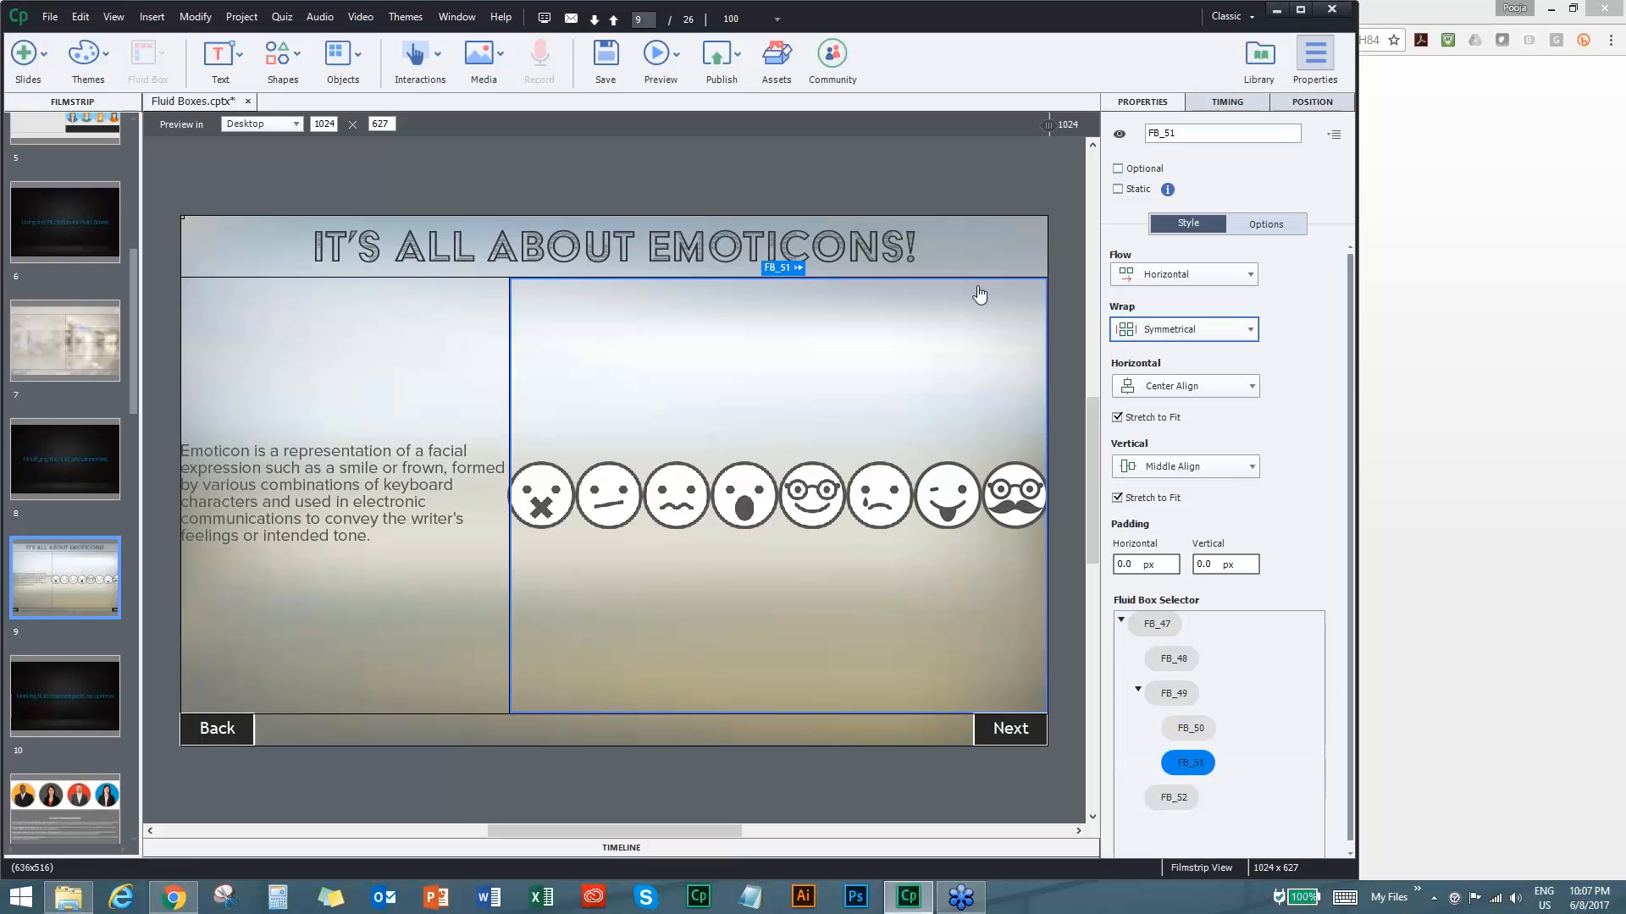
click(971, 180)
drag(1047, 125, 679, 124)
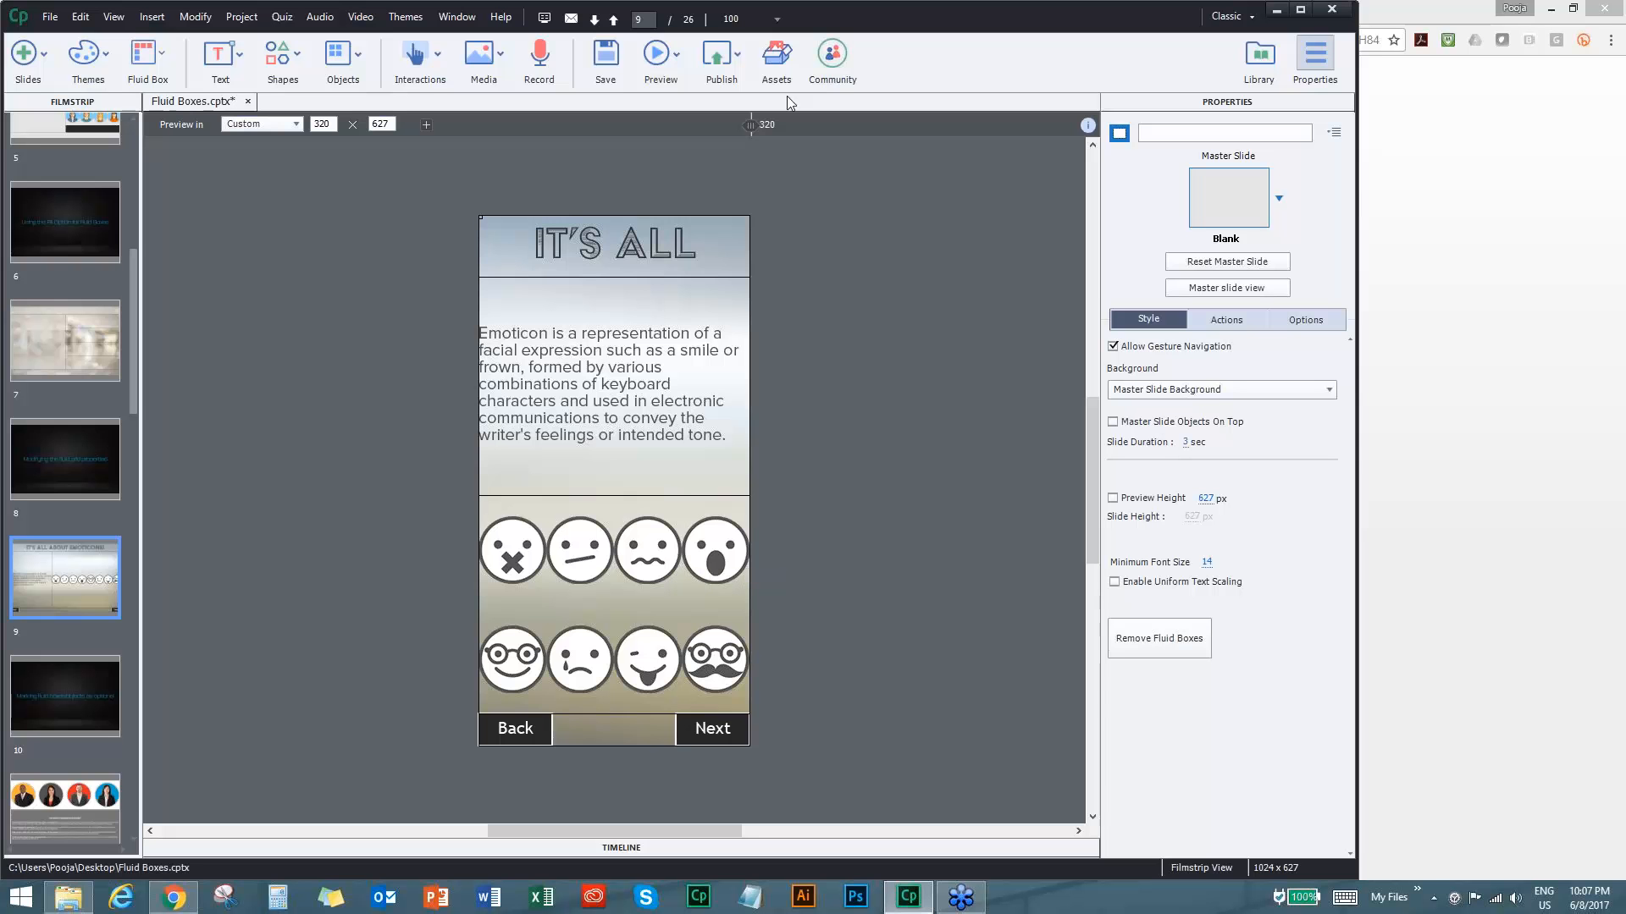
Return the preview width to 1024 and review the wrap and horizontal alignment options of the emoticon fluid box.
drag(751, 124, 1098, 121)
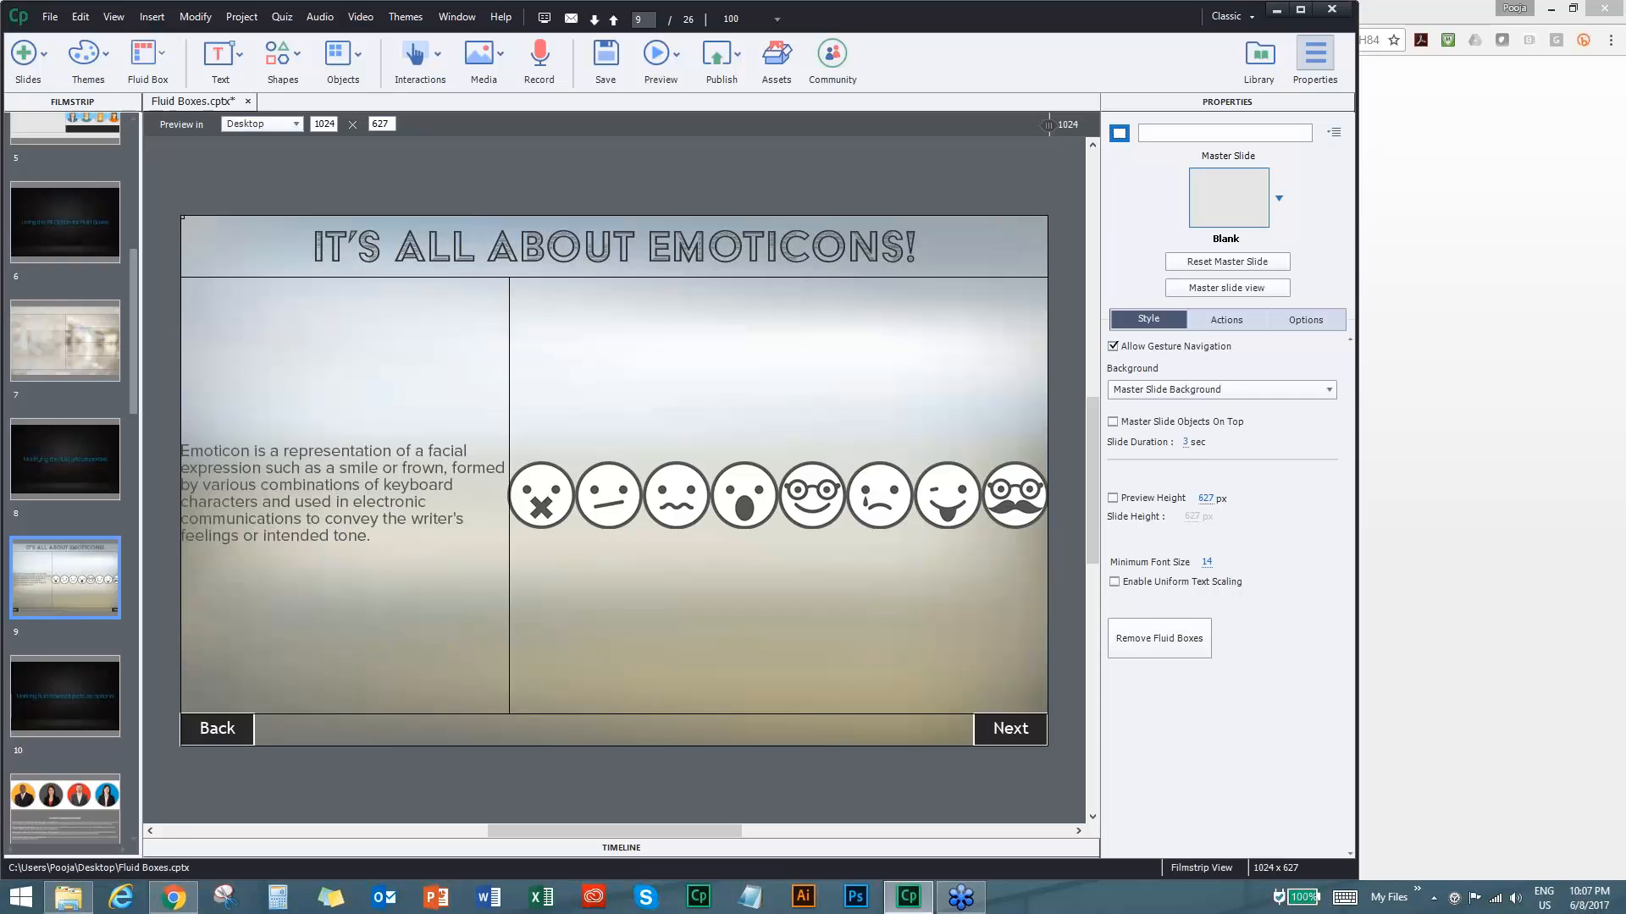
click(779, 381)
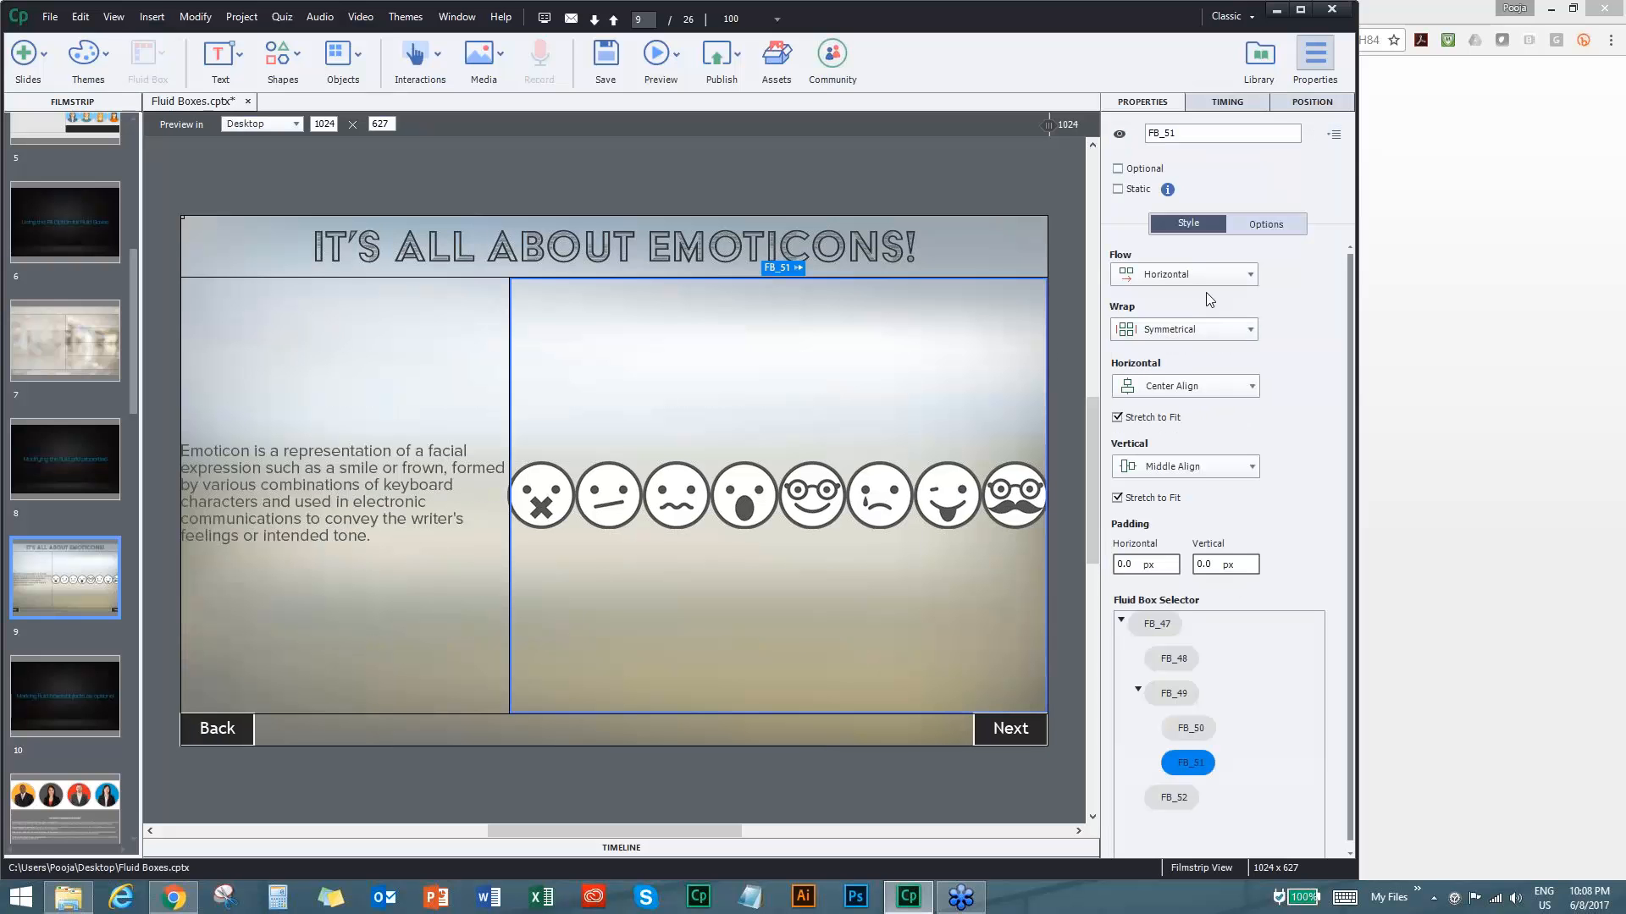
click(1227, 333)
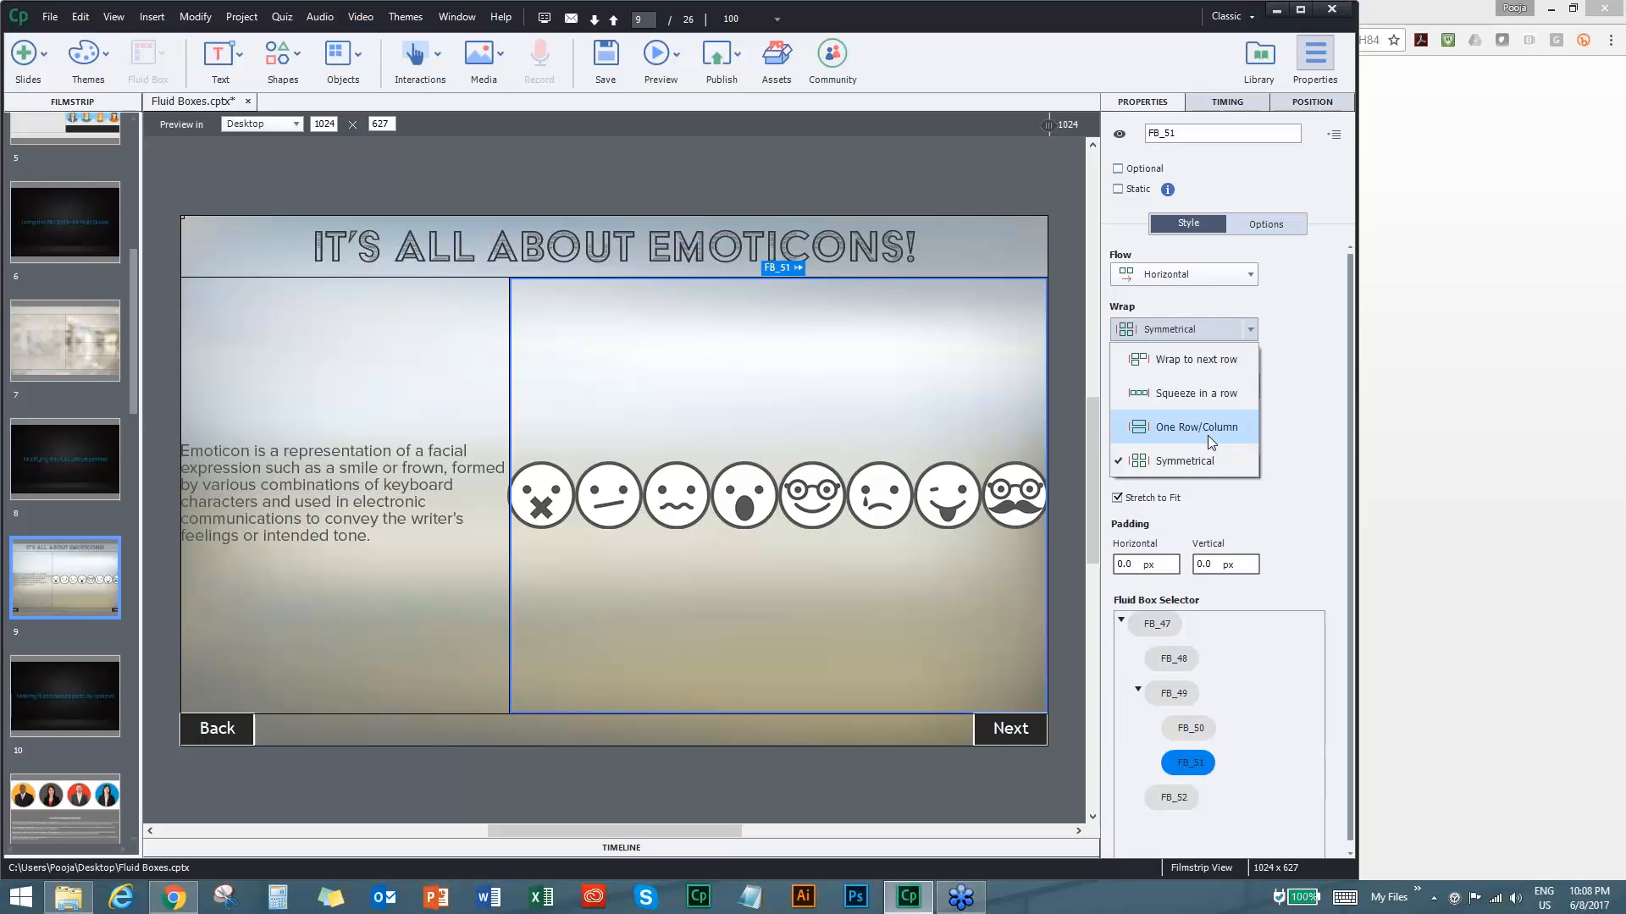
click(1303, 375)
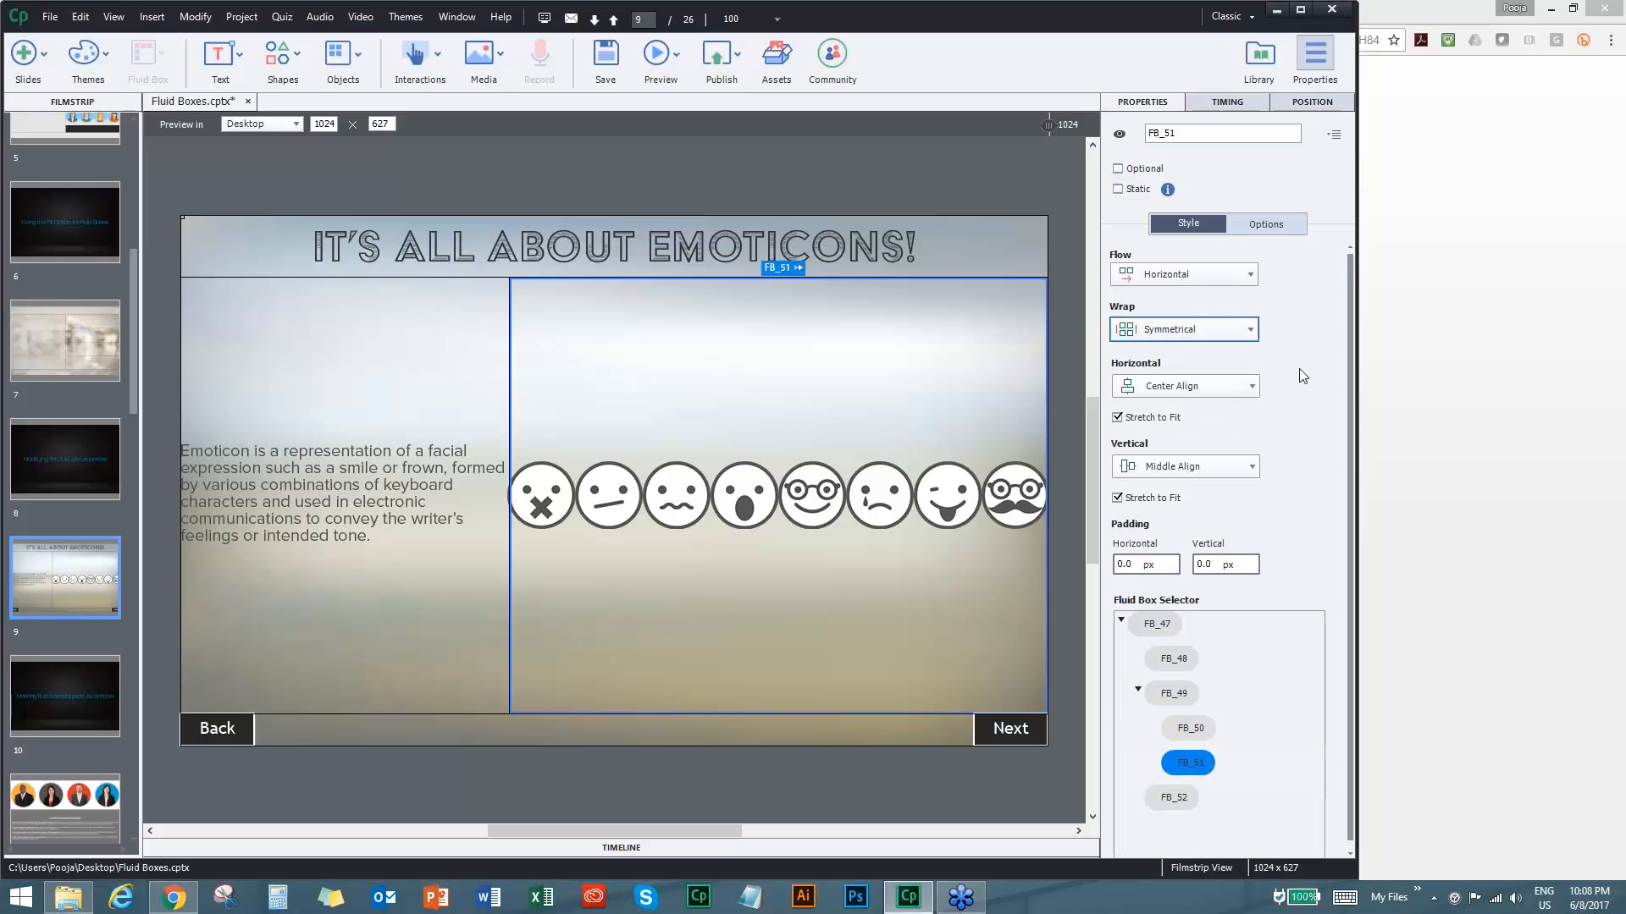
click(1225, 392)
click(1224, 391)
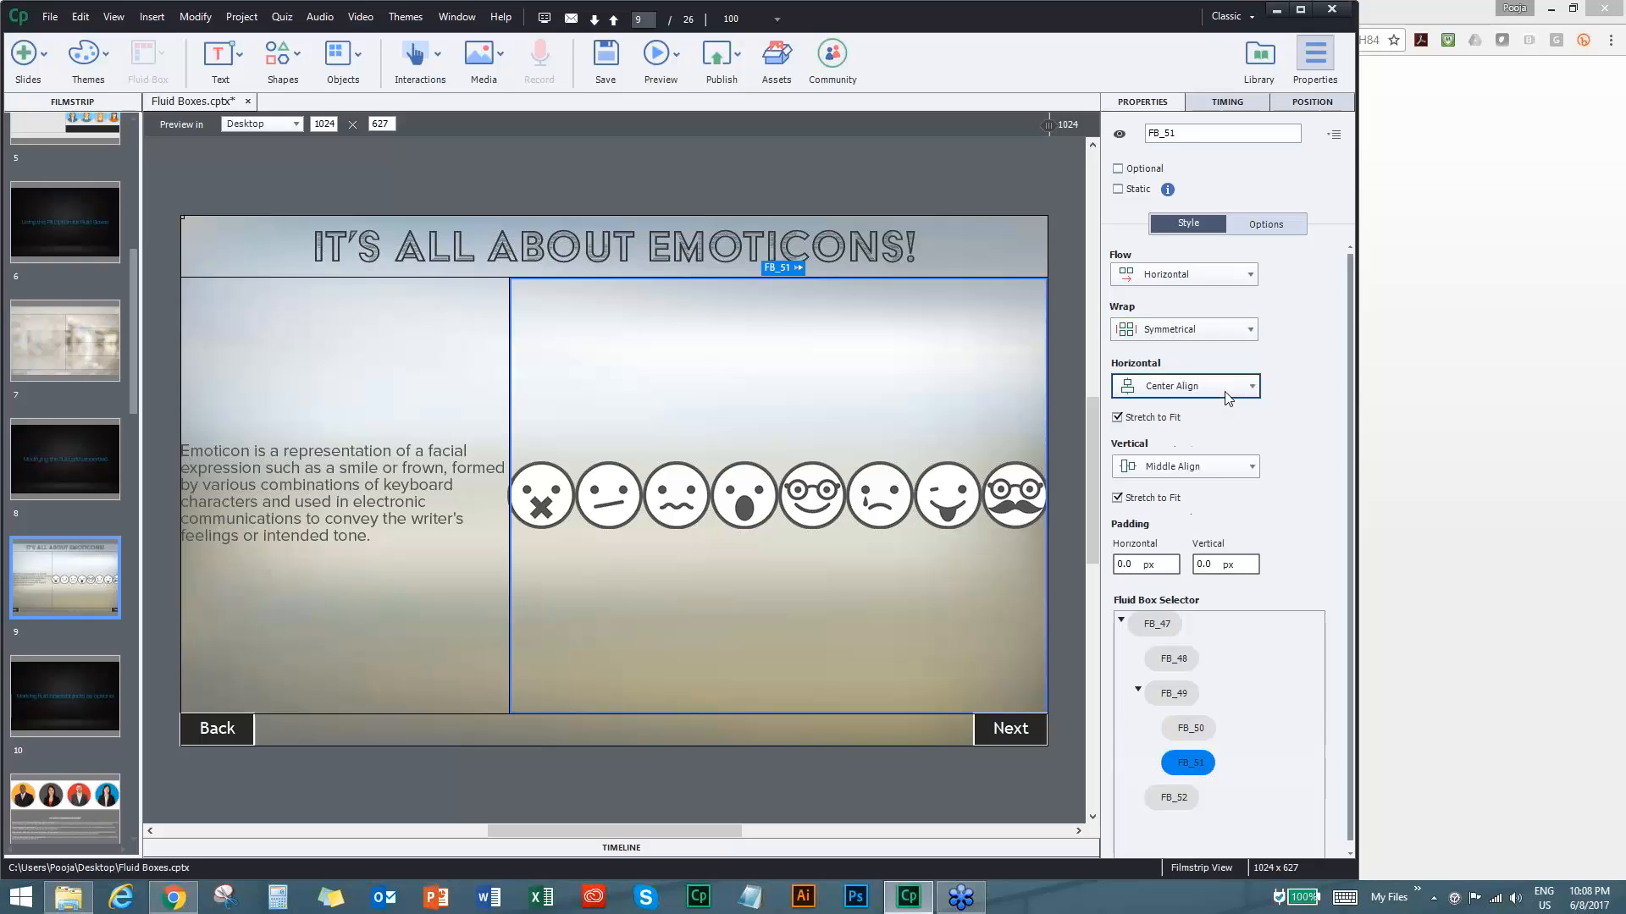
Try Top Align and Bottom Align as the emoticon fluid box's vertical alignment, then restore Middle Align.
click(1214, 467)
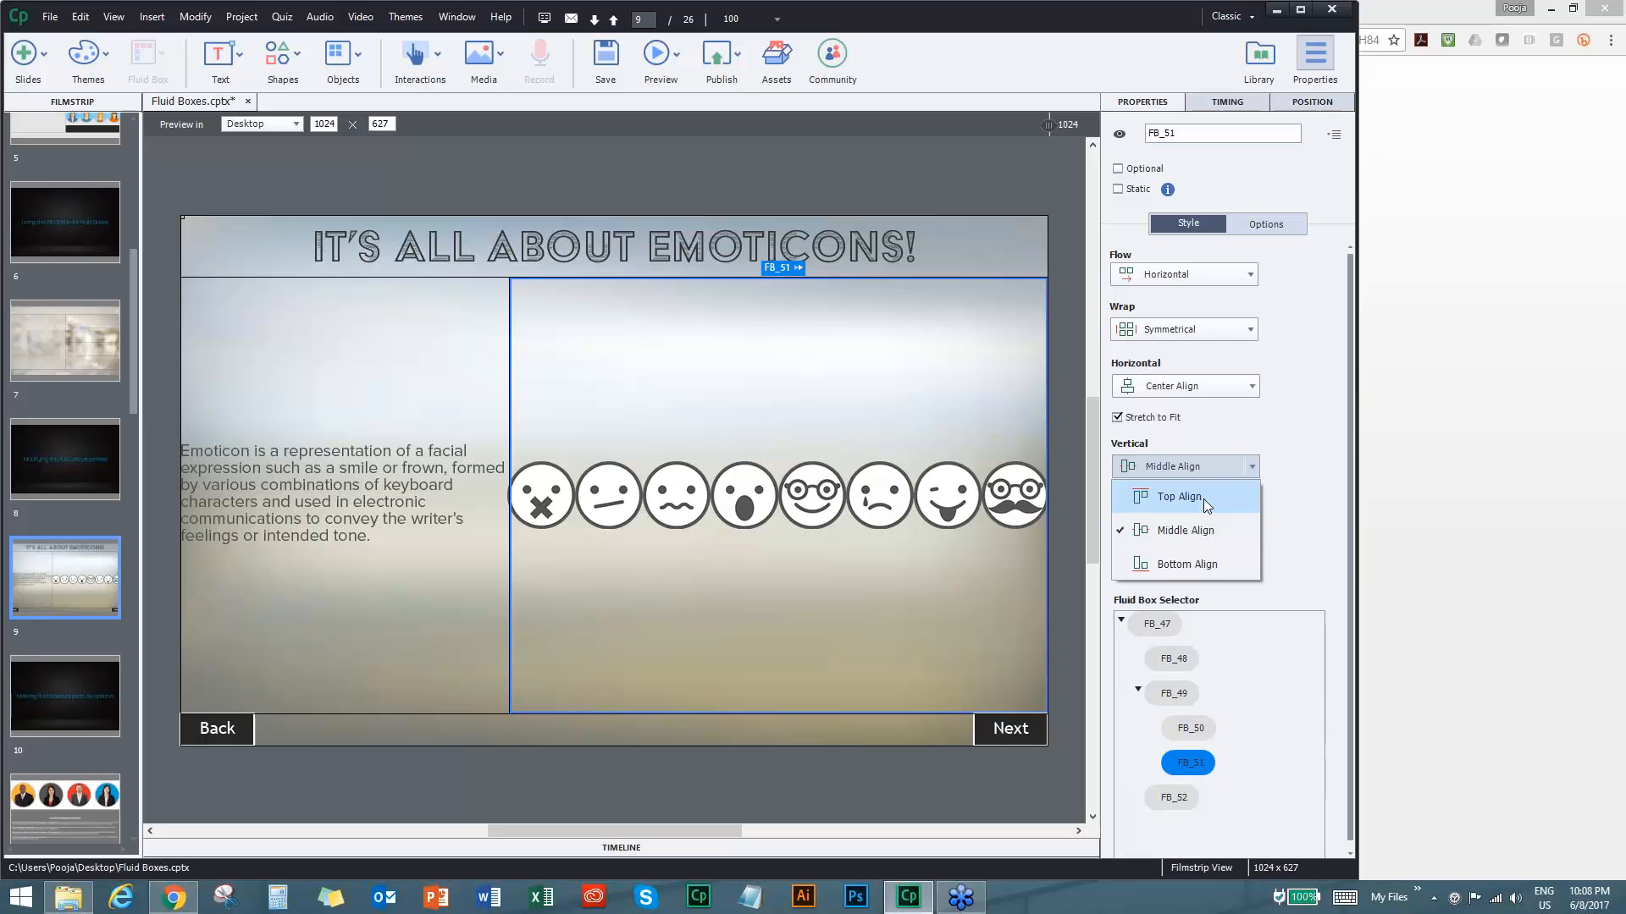
click(1204, 499)
click(1225, 467)
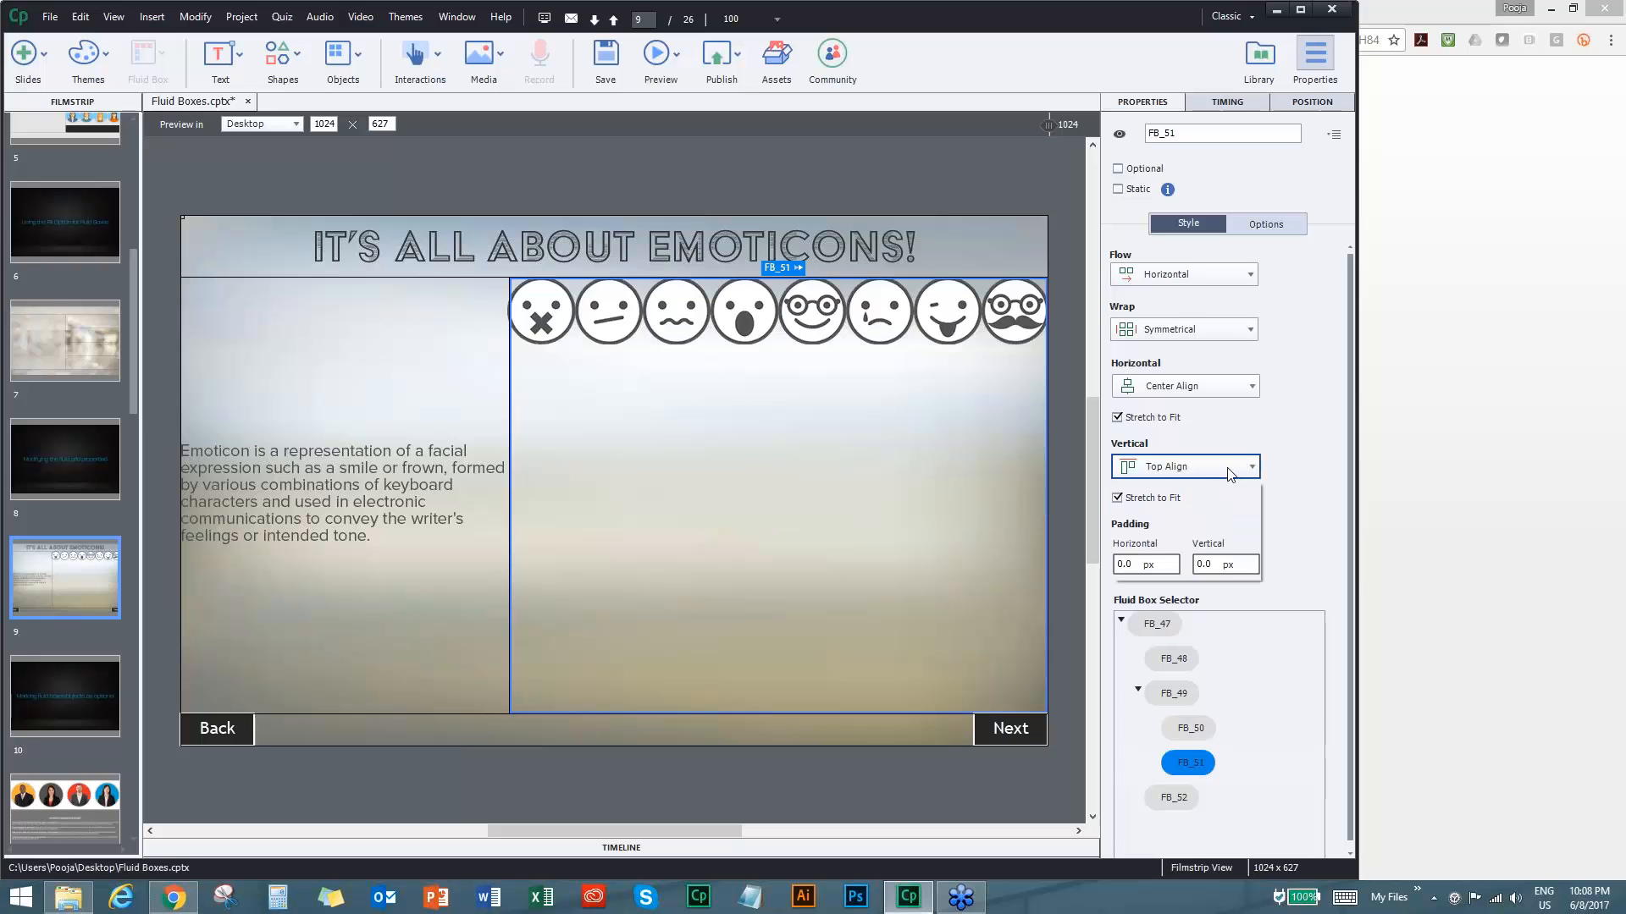
click(1221, 559)
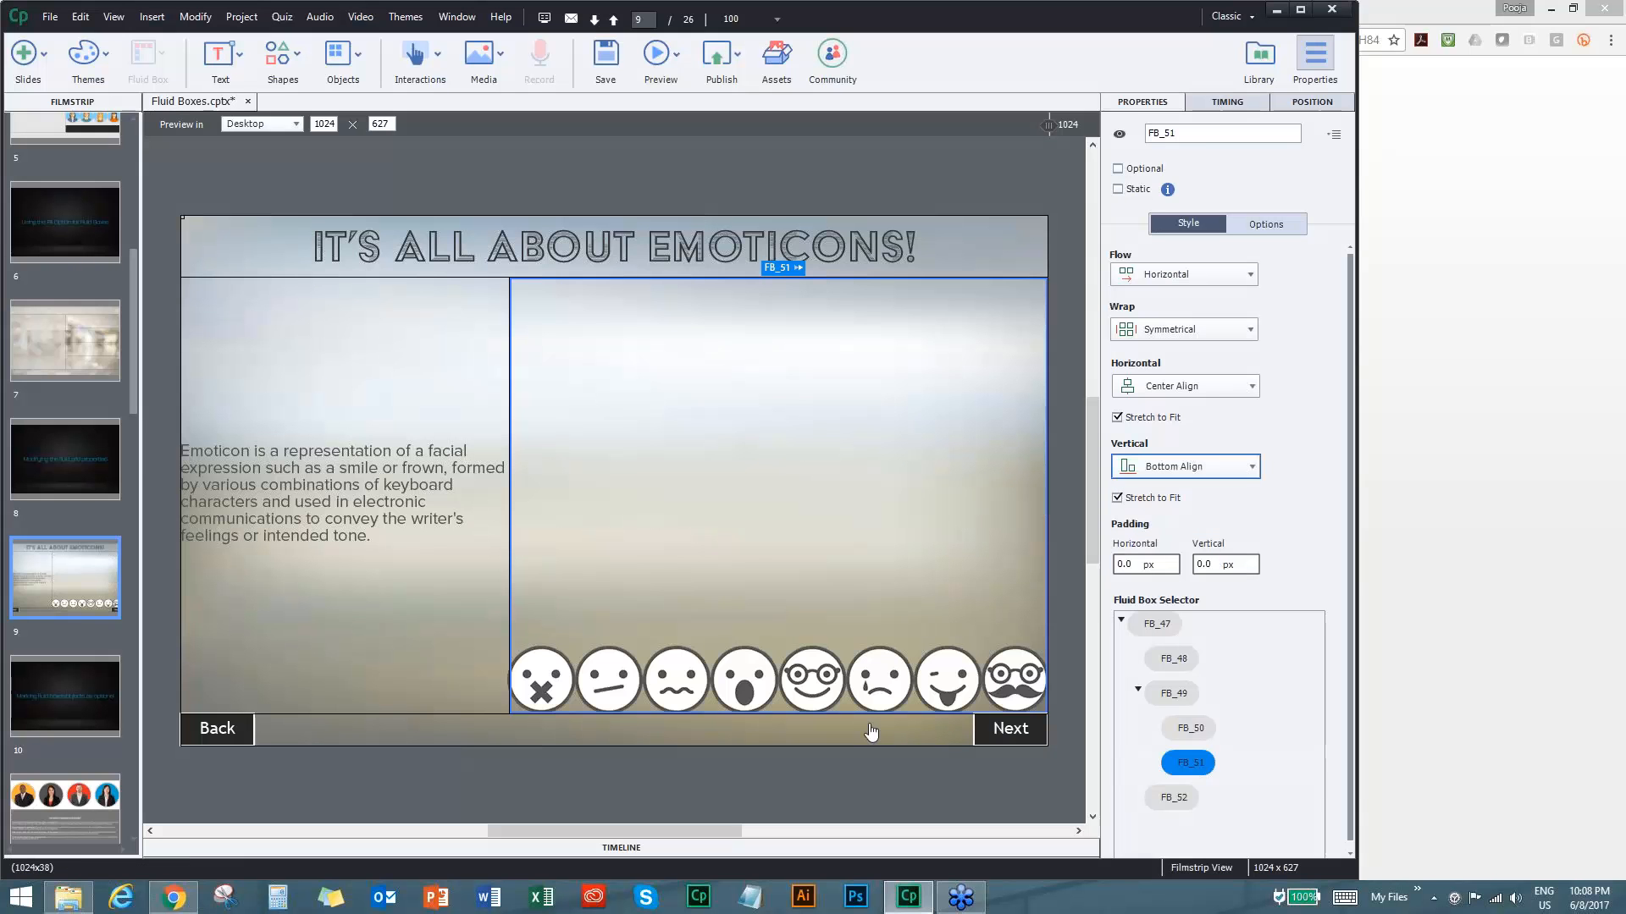
click(1211, 466)
click(1209, 562)
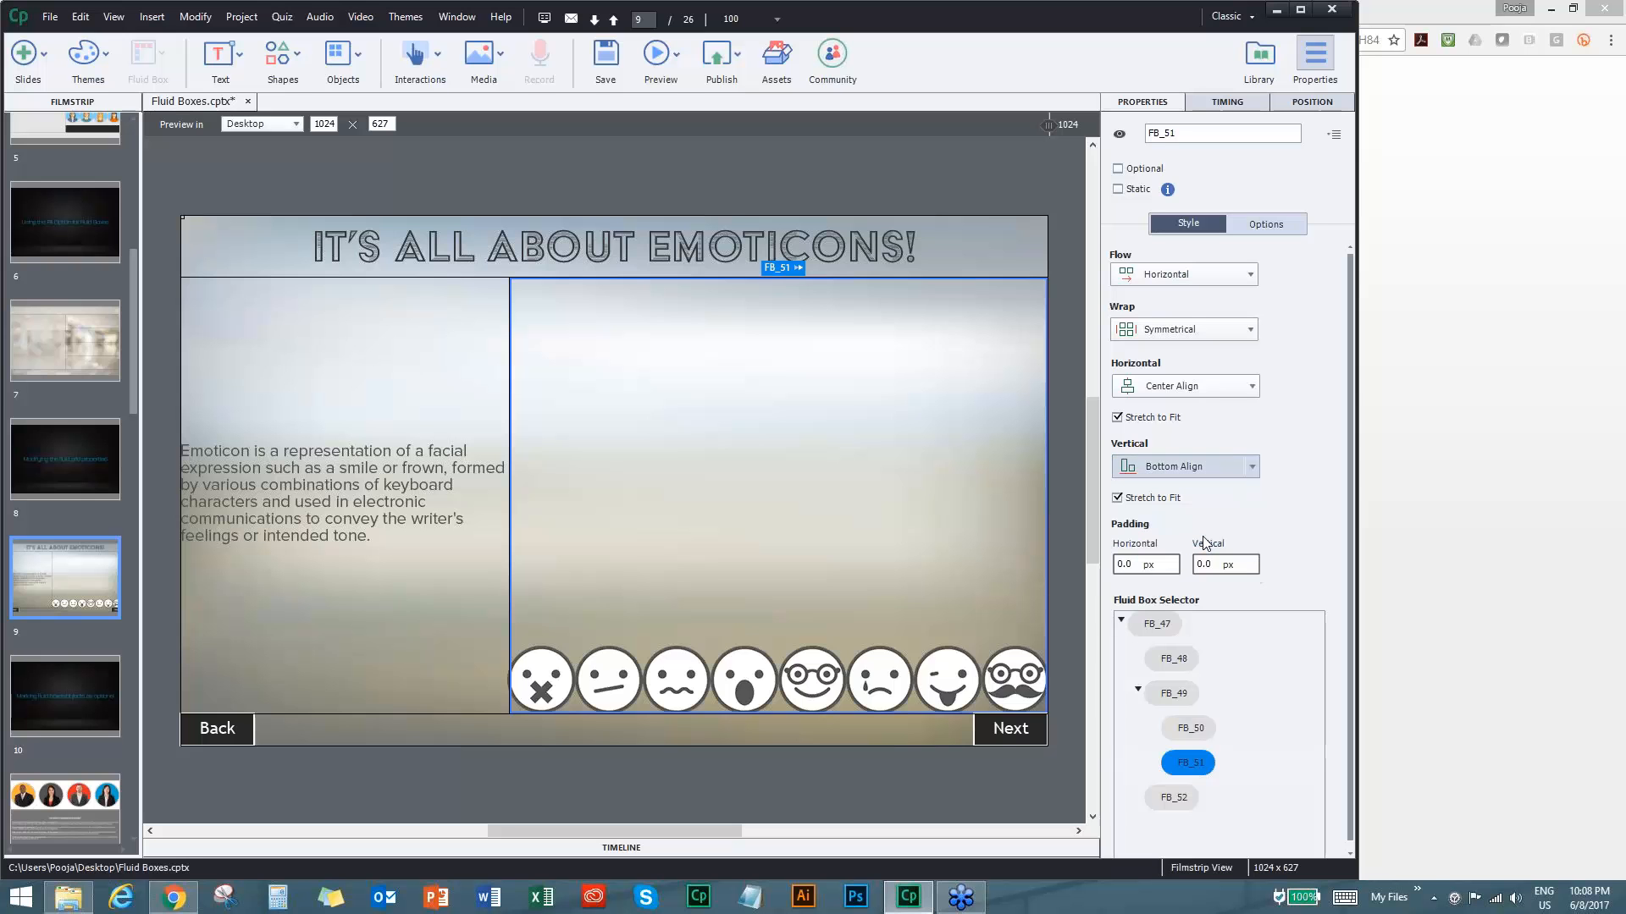
Set the emoticon fluid box's horizontal alignment to Space in Between and delete the last four emoticon images.
click(1210, 387)
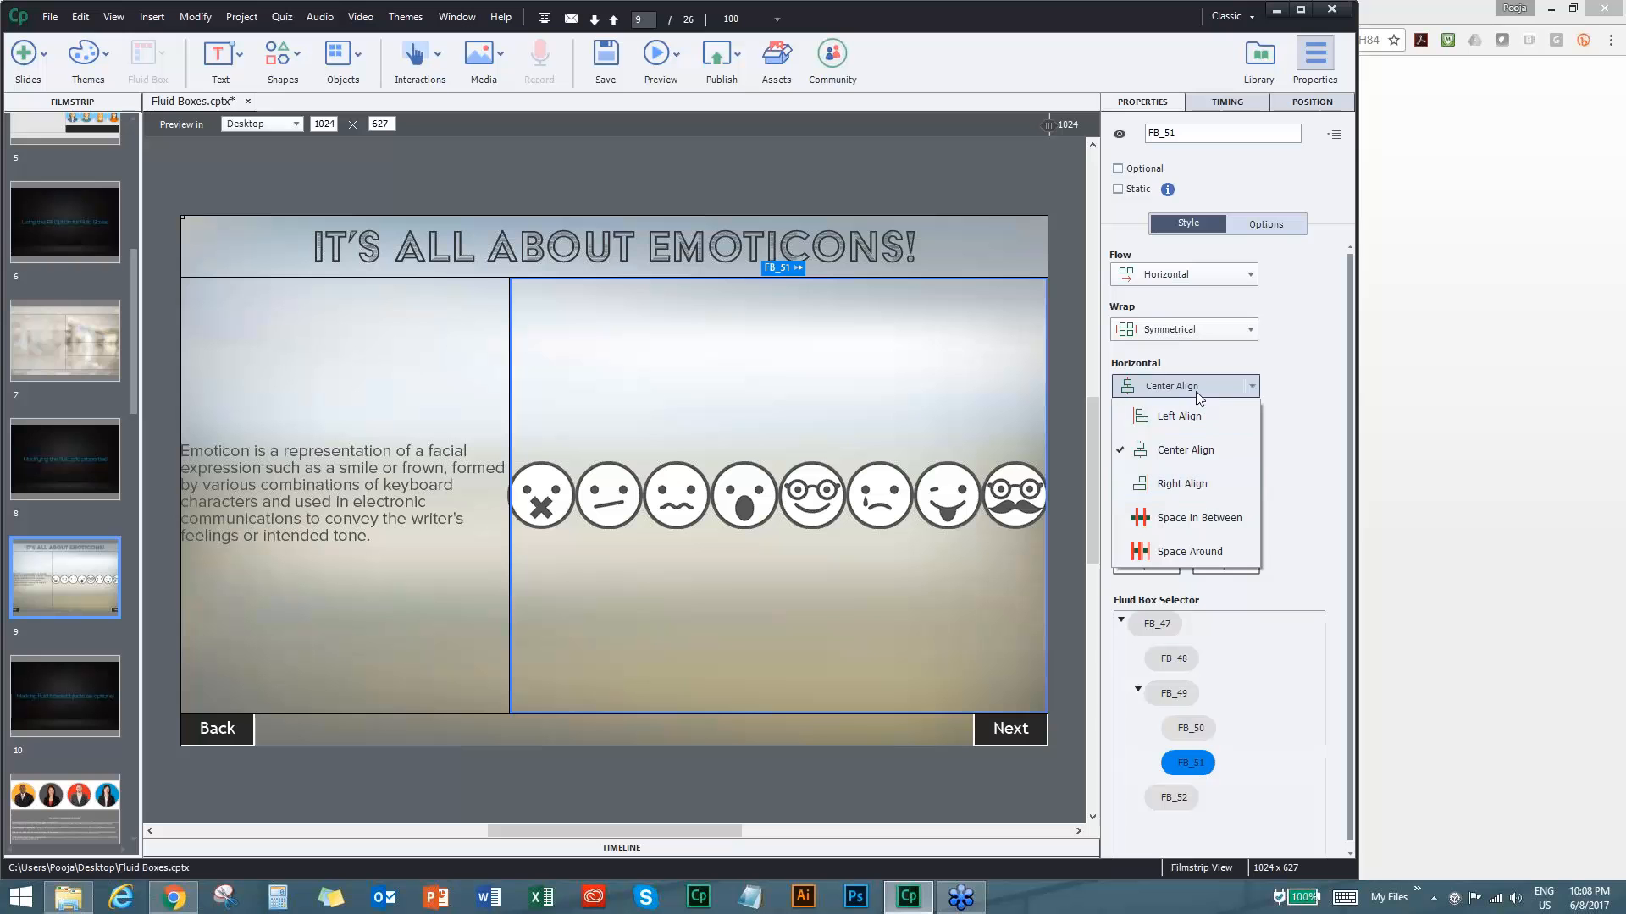
click(1194, 520)
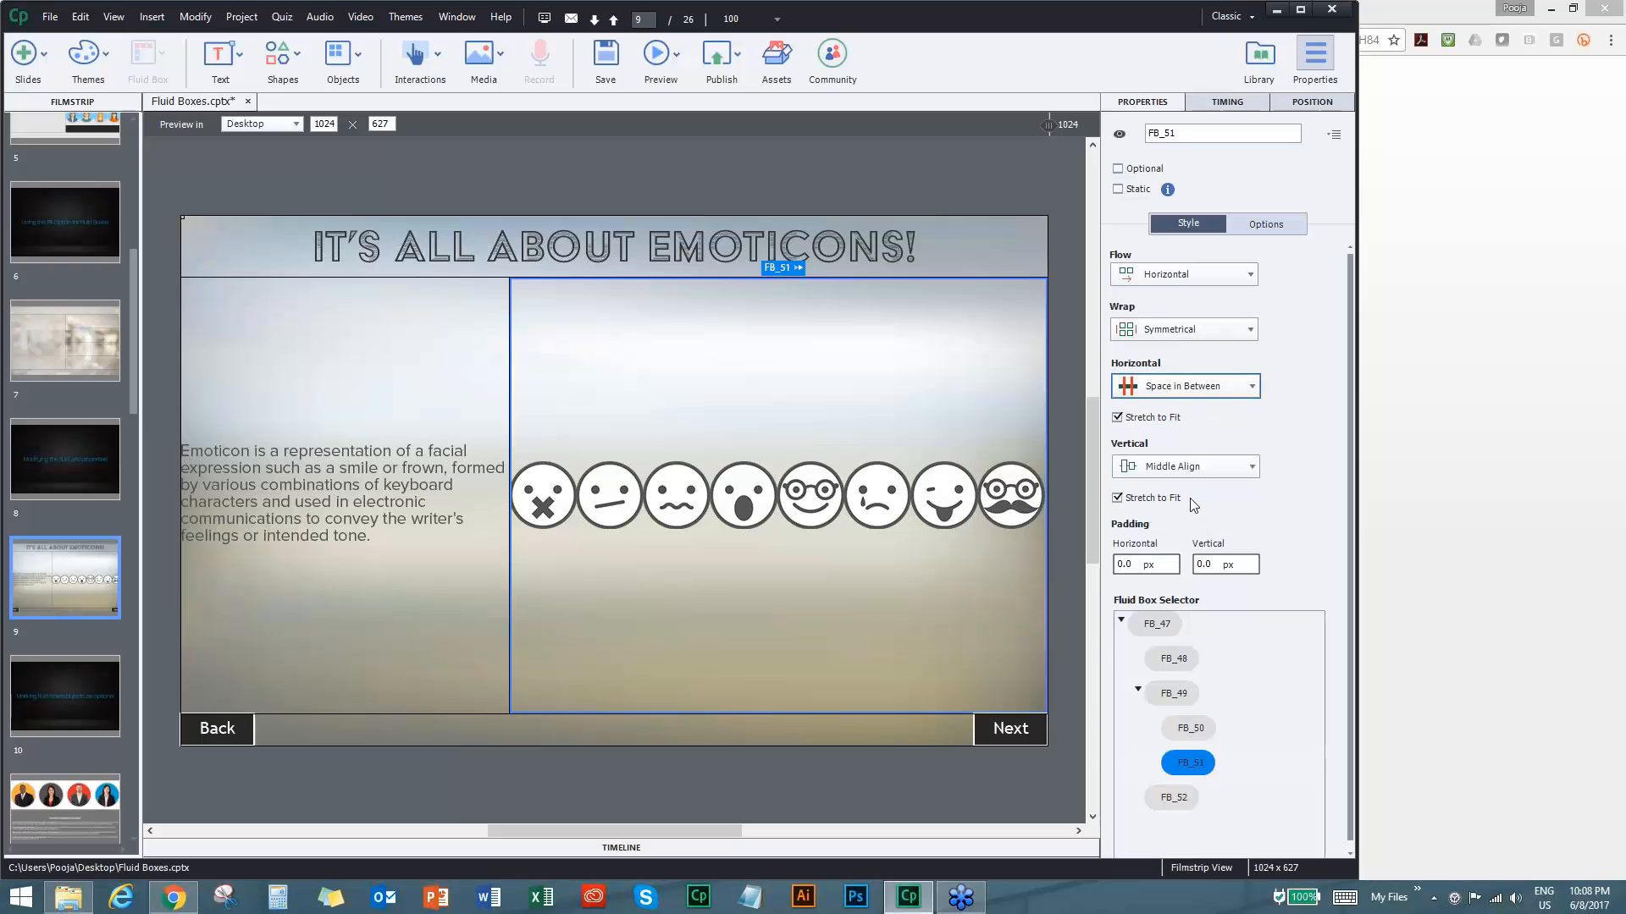
click(811, 500)
shift+click(881, 503)
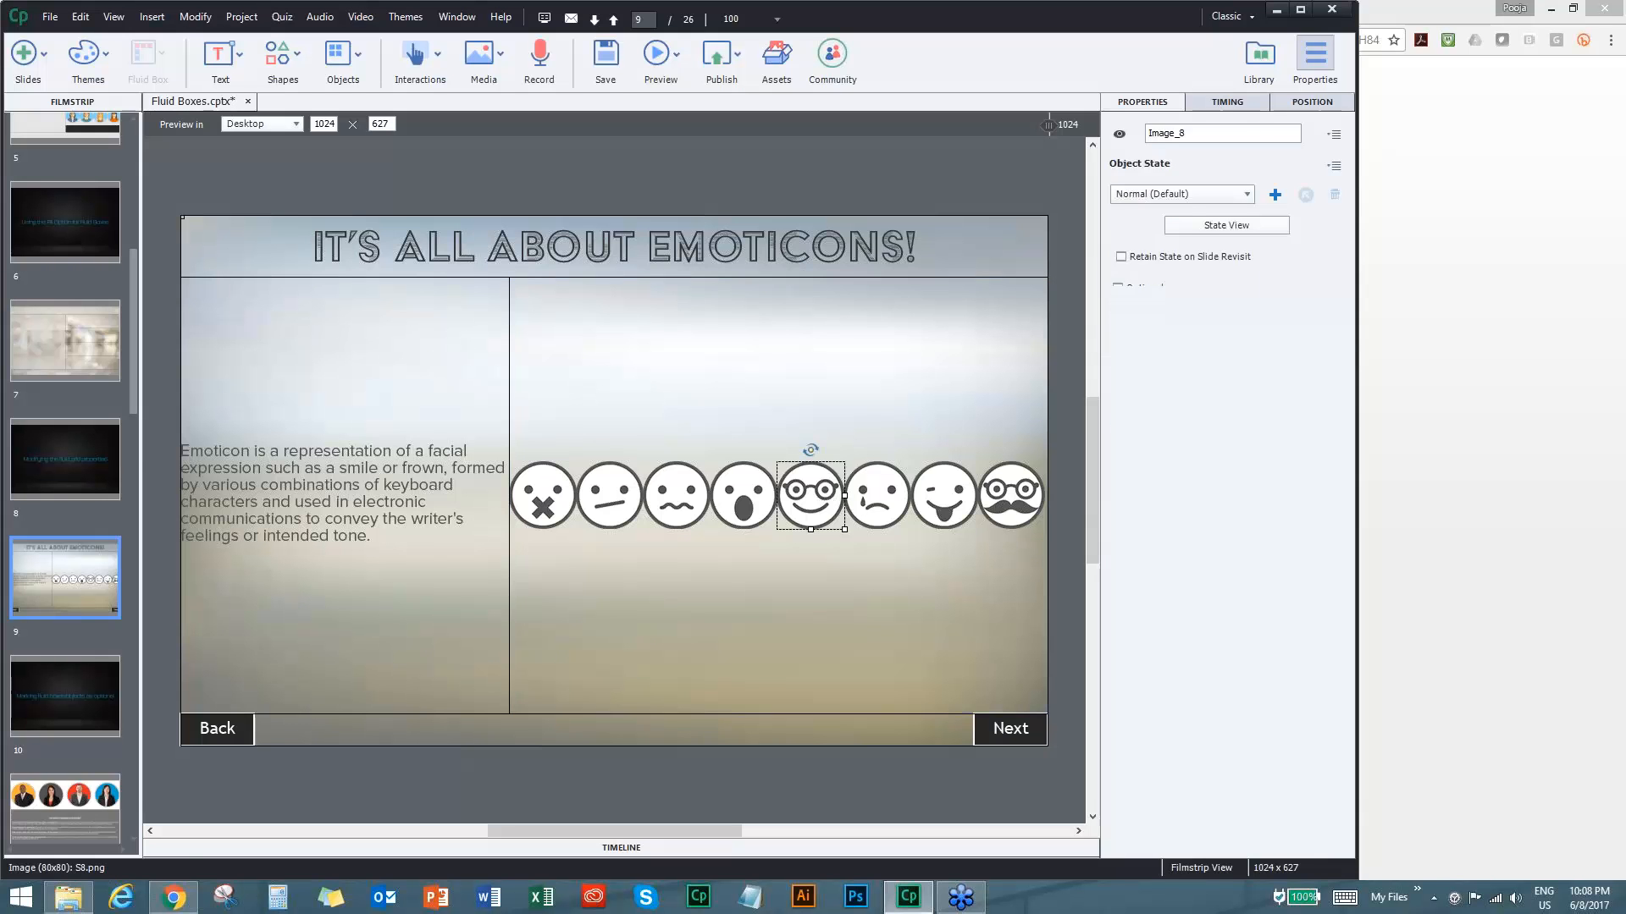
shift+click(941, 497)
shift+click(999, 506)
key(Delete)
key(Return)
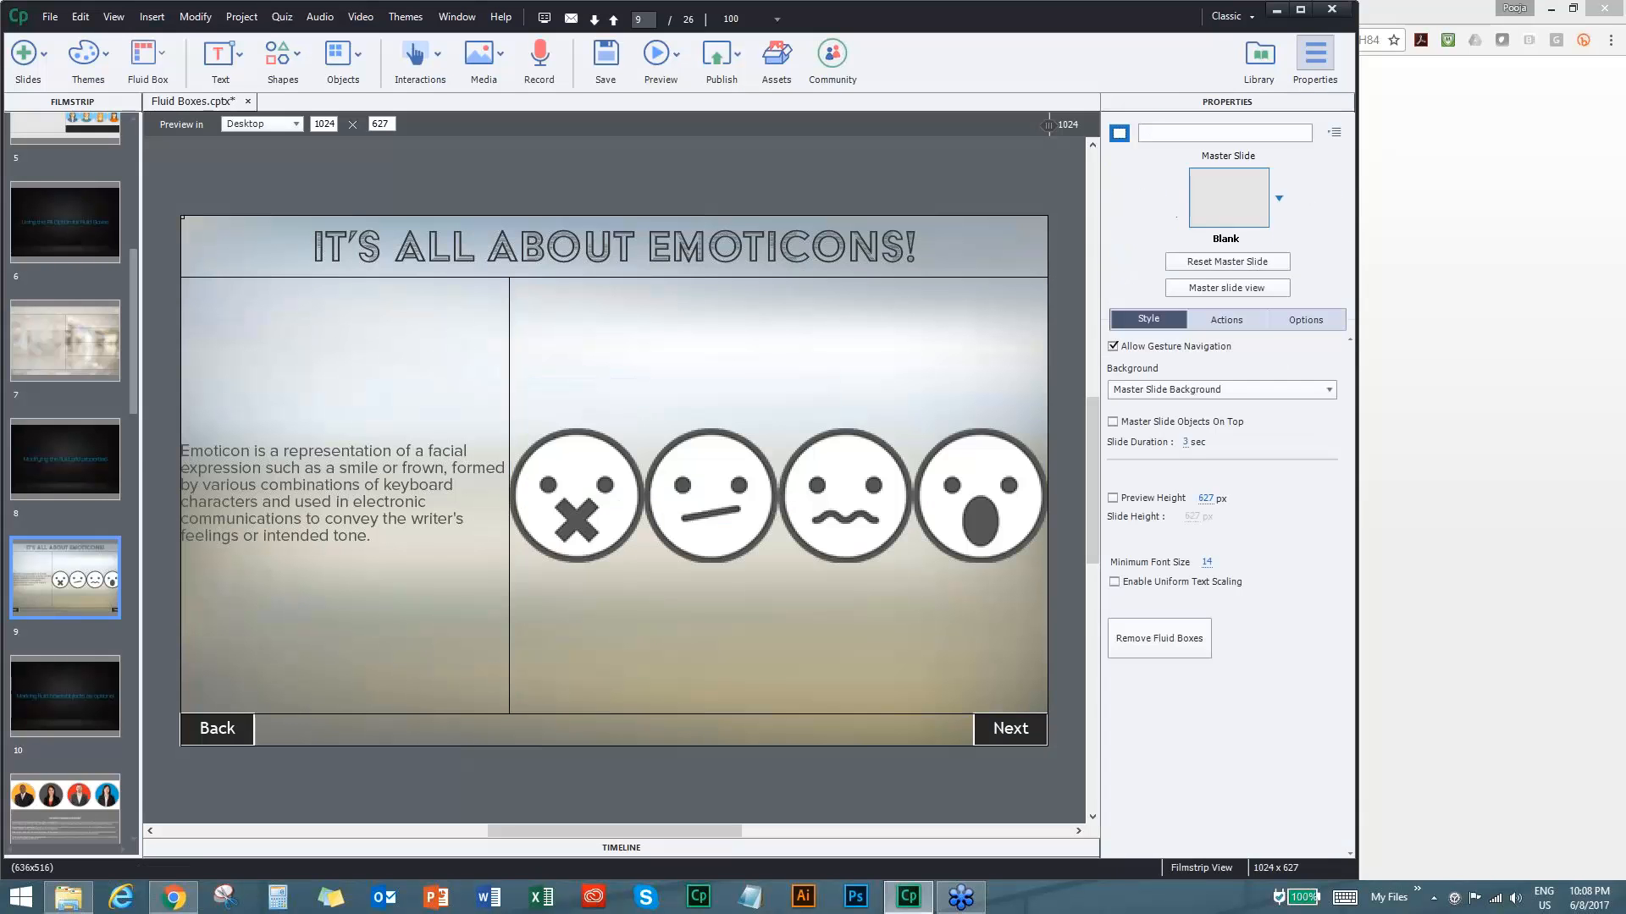
Set the emoticon fluid box's horizontal alignment to Space Around and open its horizontal padding for editing.
click(839, 374)
click(1202, 386)
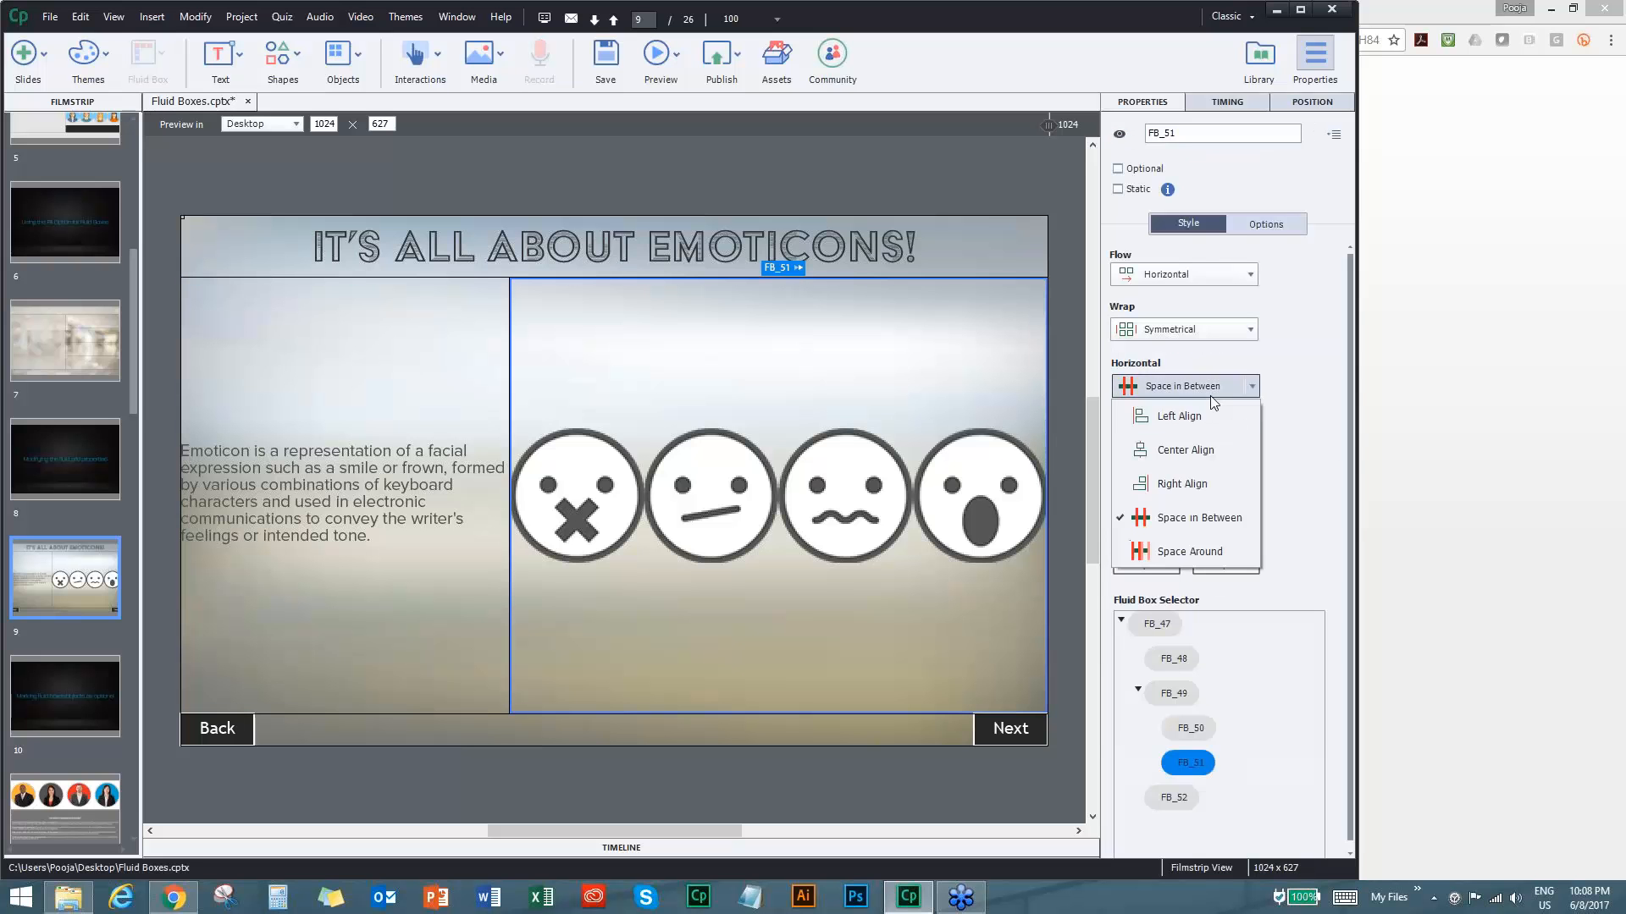
click(1202, 550)
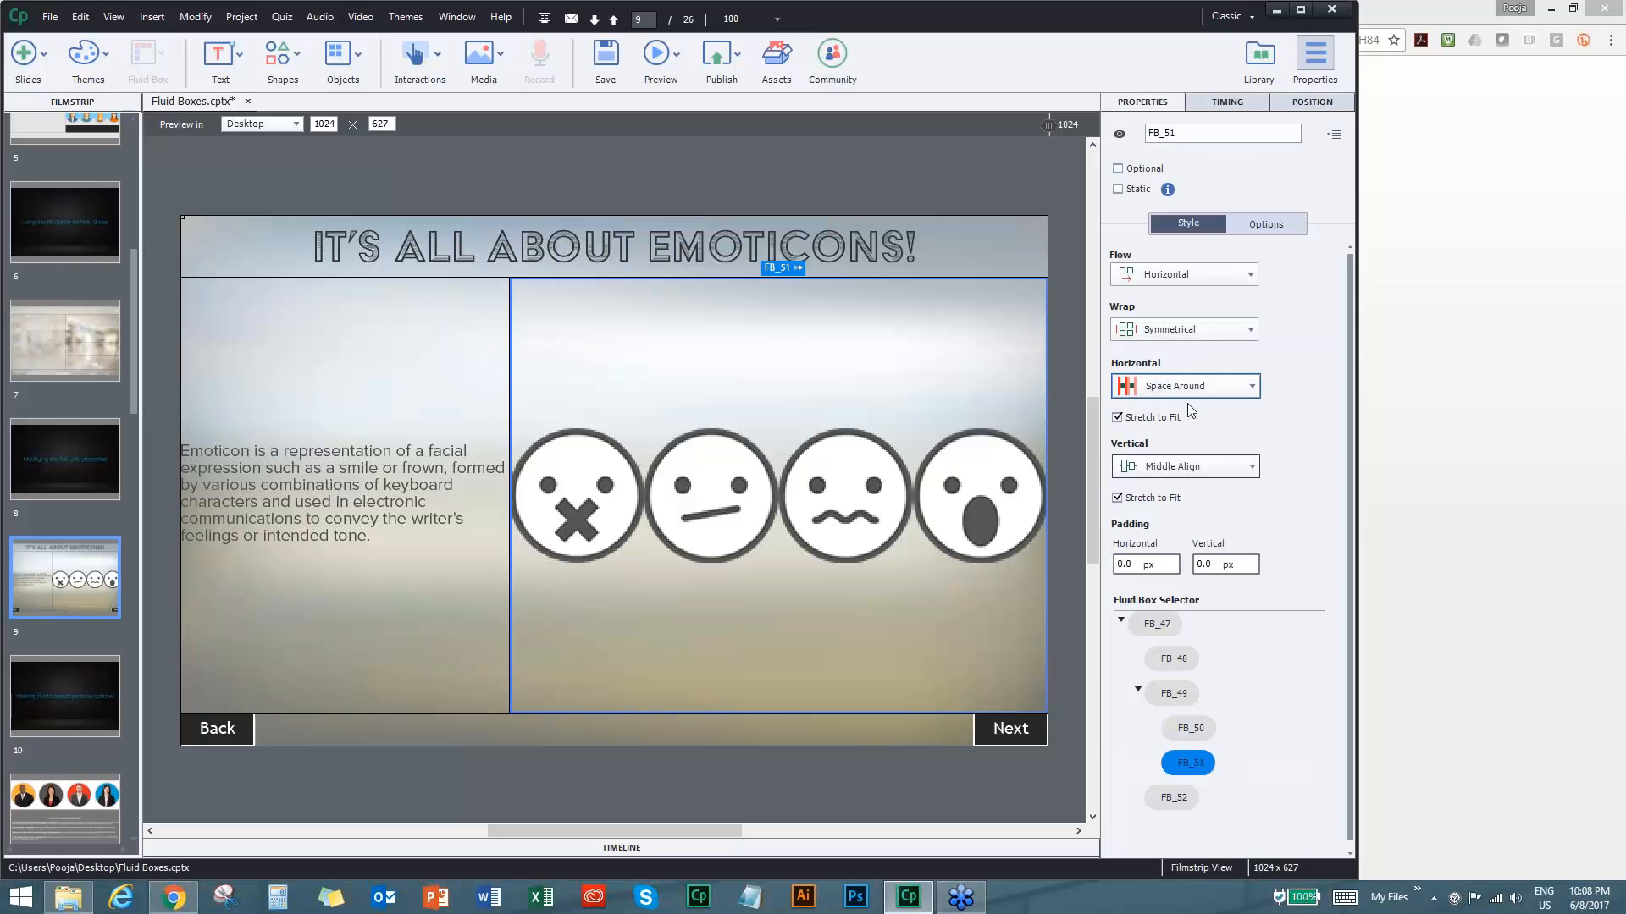
click(1143, 566)
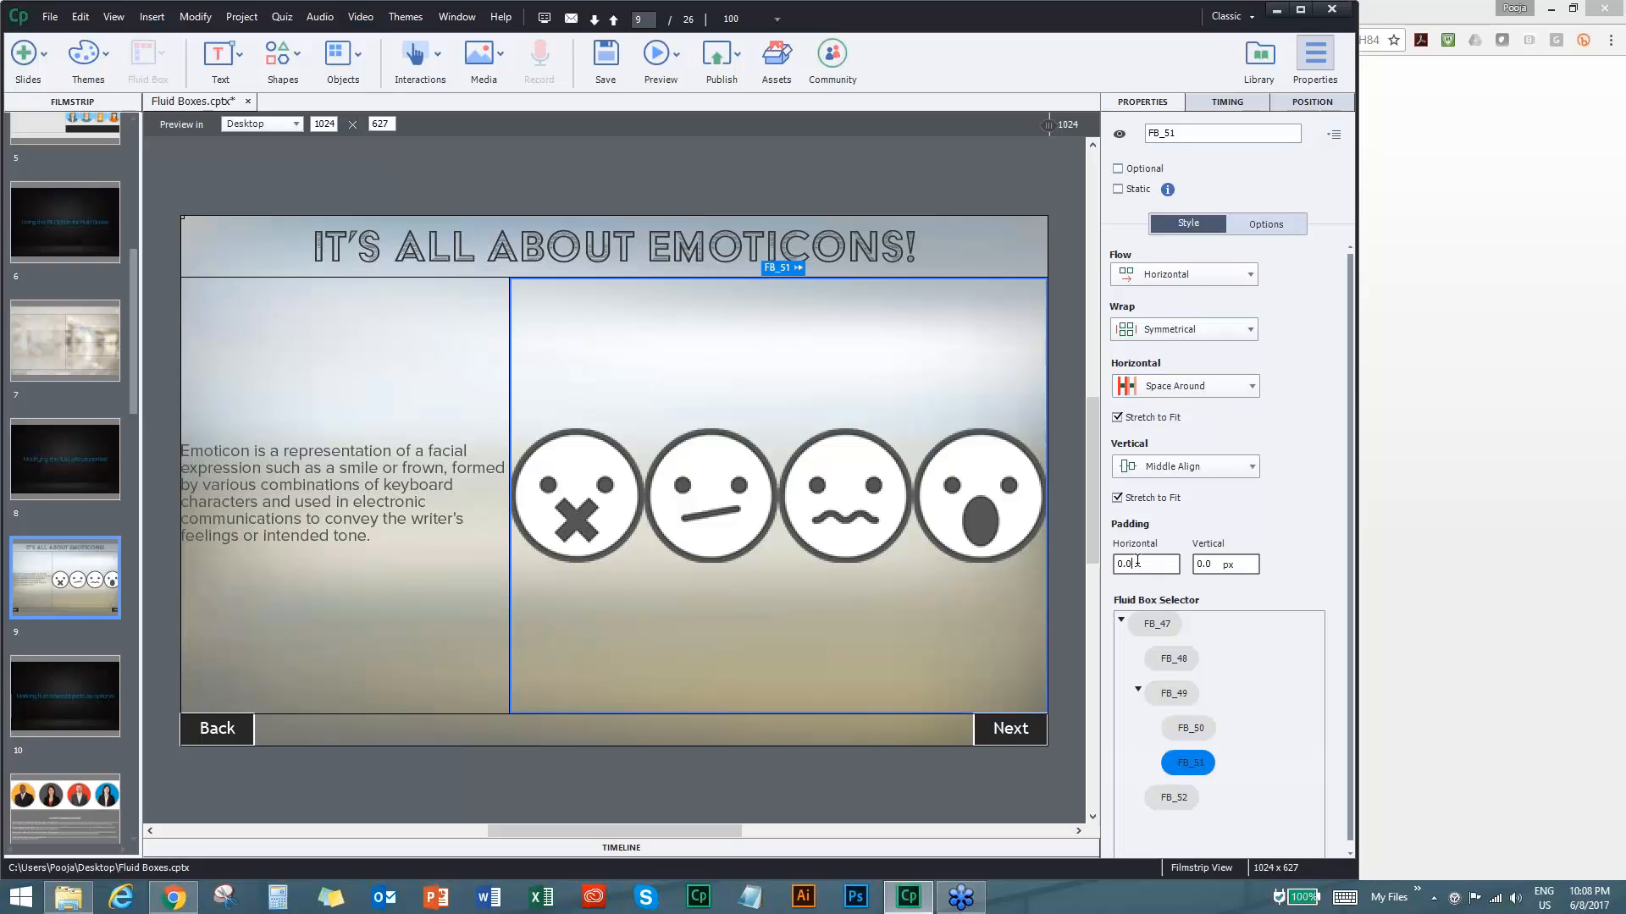
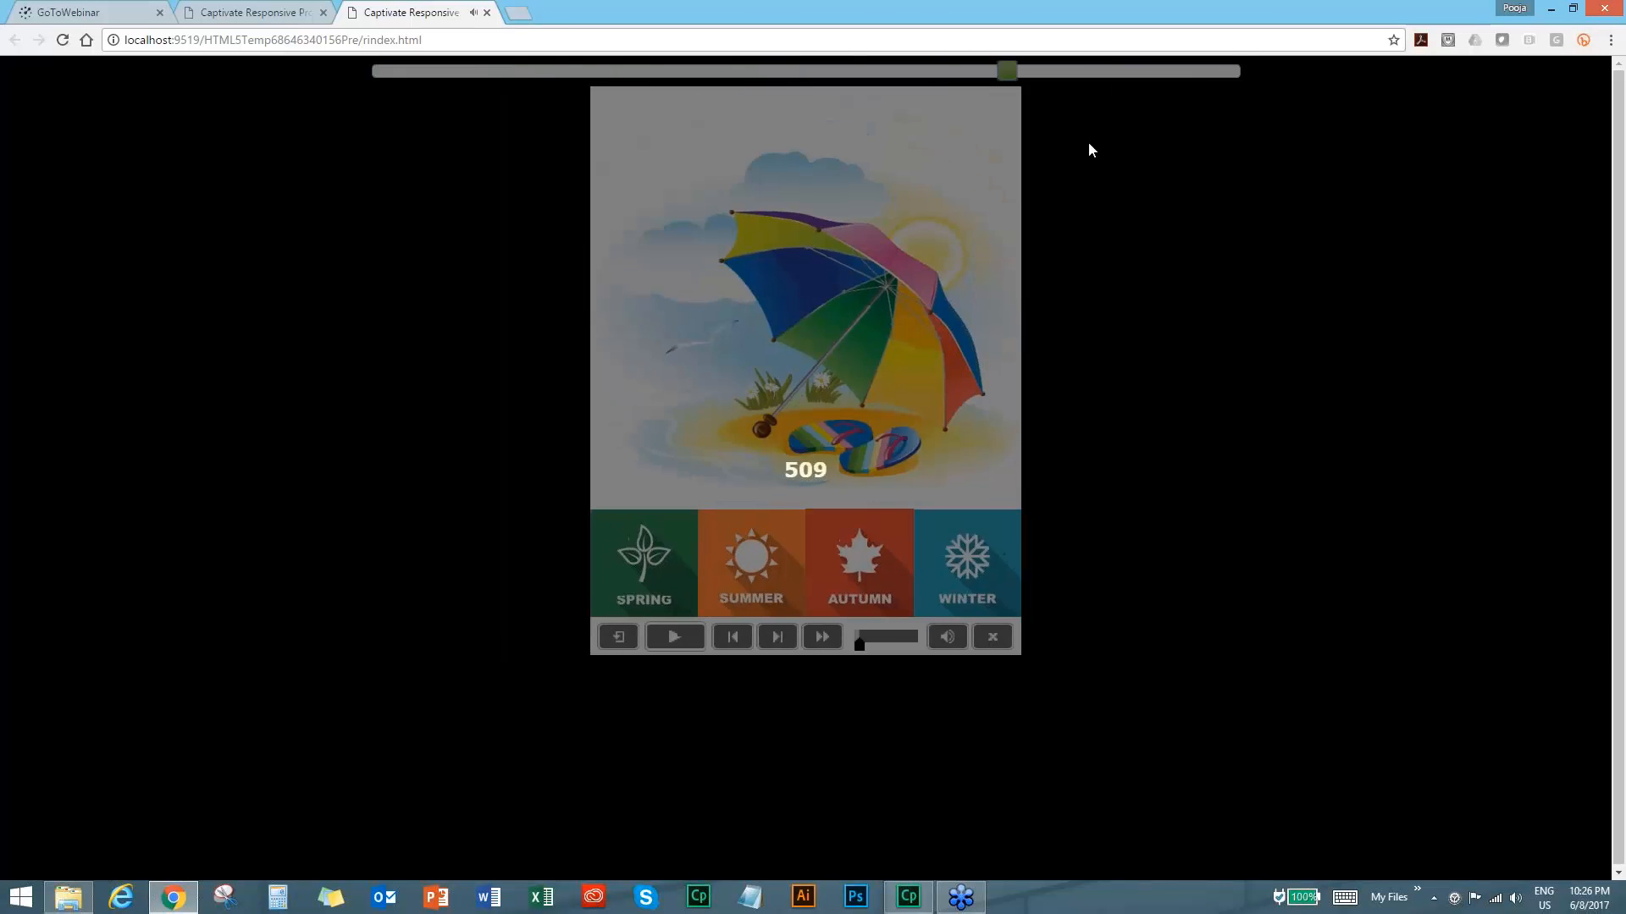
Widen the seasons preview to its full width and display the Autumn picture.
drag(1258, 181, 381, 81)
click(872, 564)
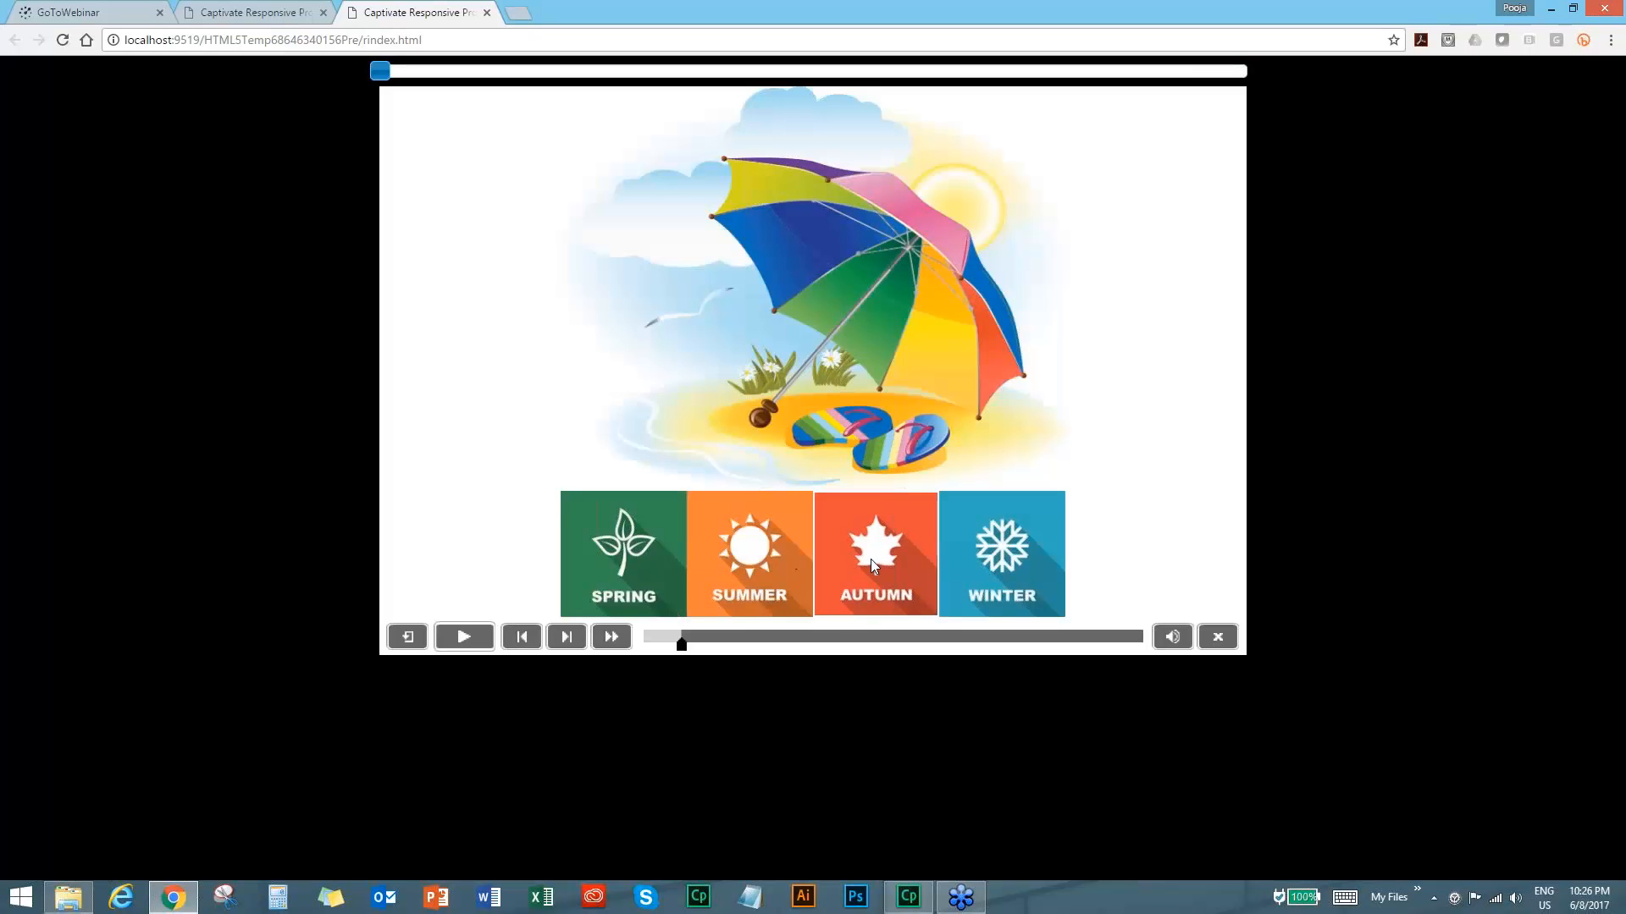
mouse_move(403, 75)
mouse_down()
mouse_move(1111, 84)
mouse_move(381, 75)
mouse_up()
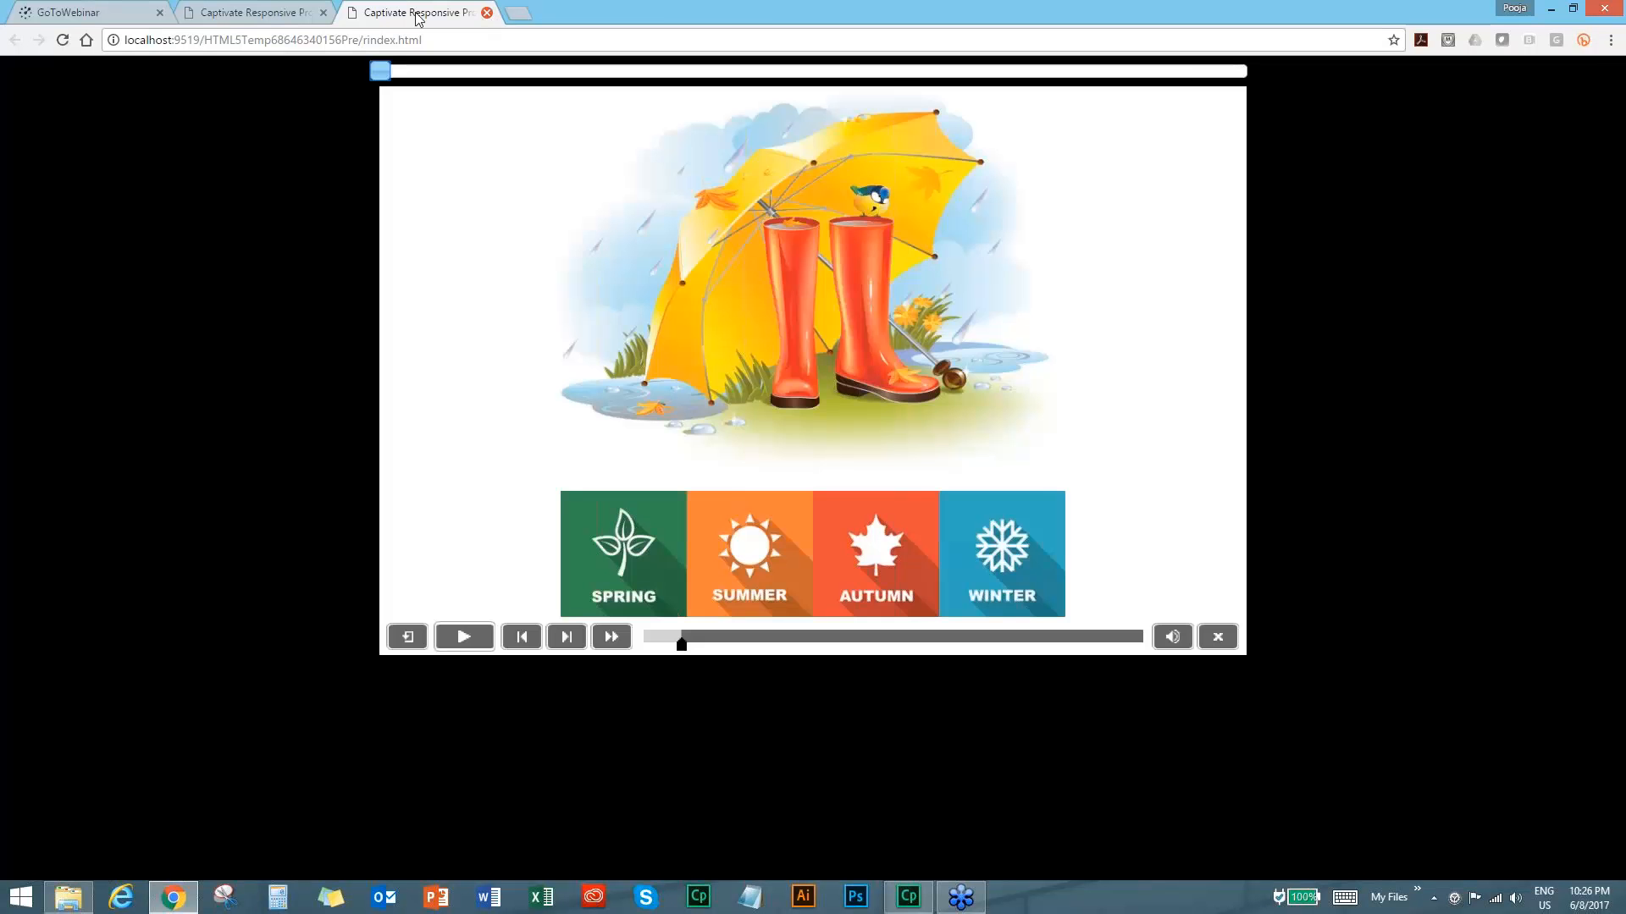
Close both project preview pages in the browser and switch back to Adobe Captivate.
click(487, 12)
click(323, 12)
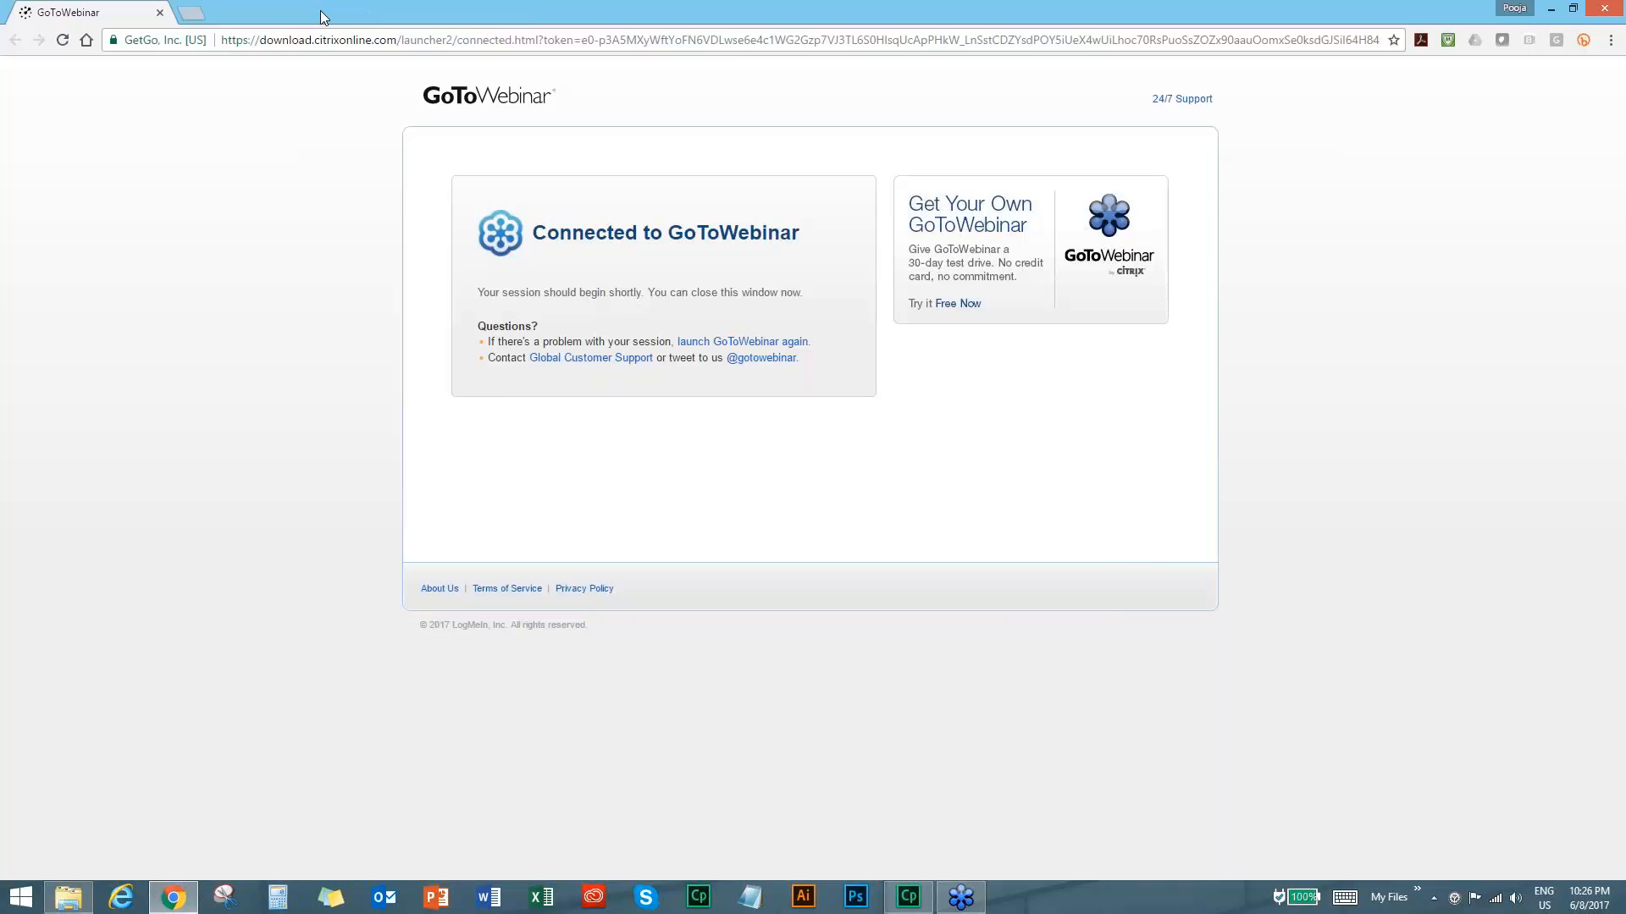
key(alt+Tab)
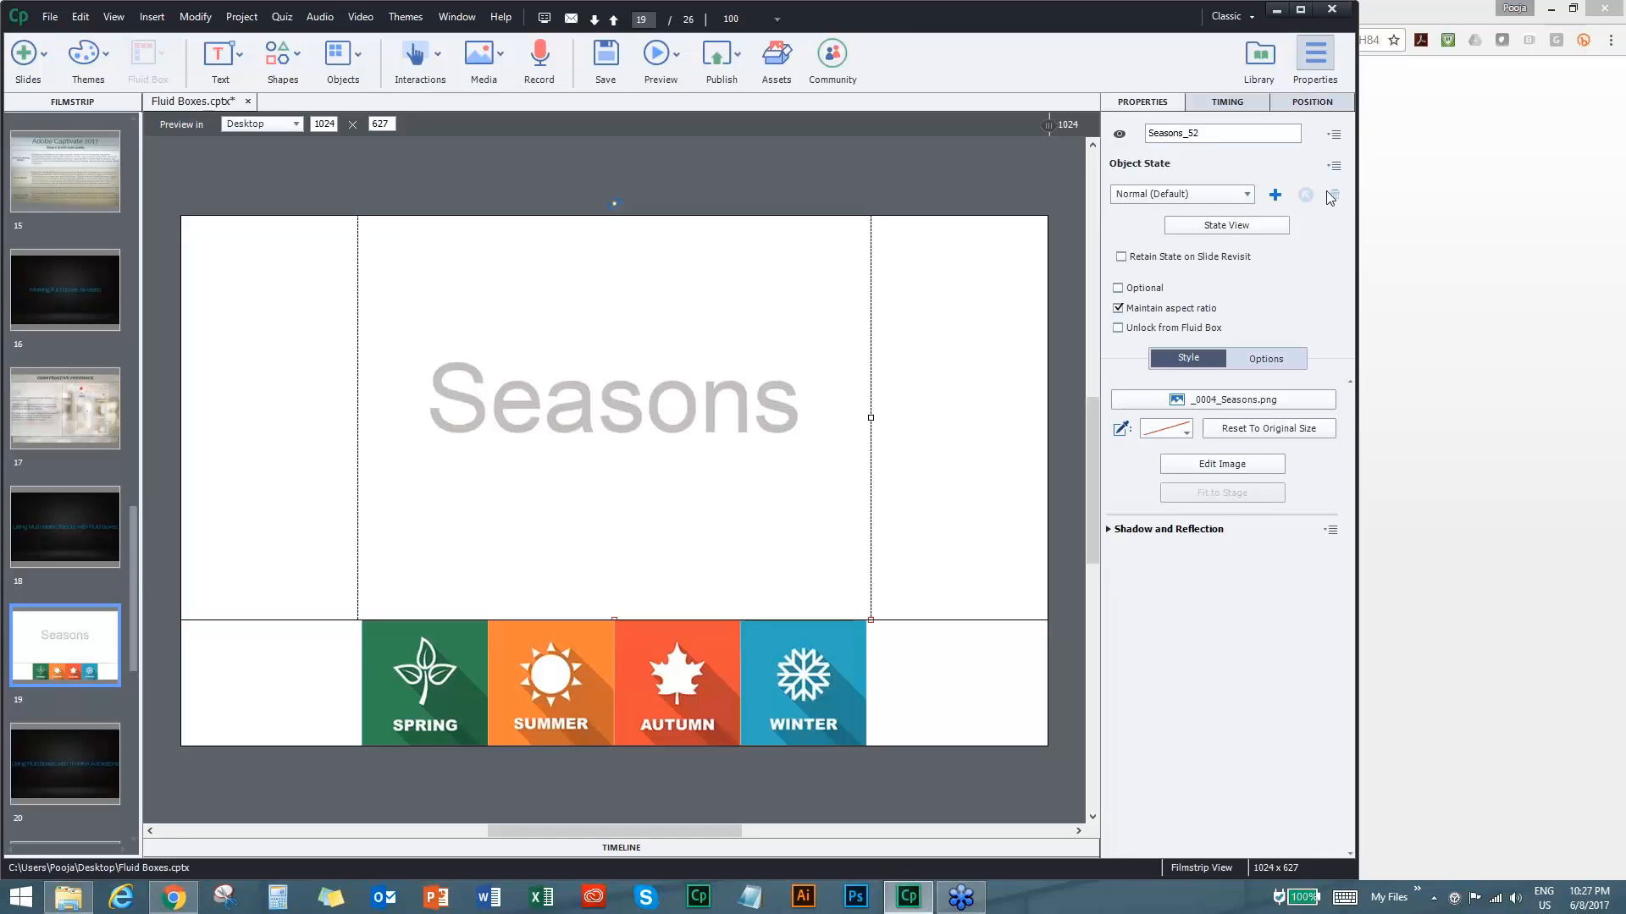
Inspect the Spring state of the Seasons image on slide 19 and exit the state view.
click(1280, 225)
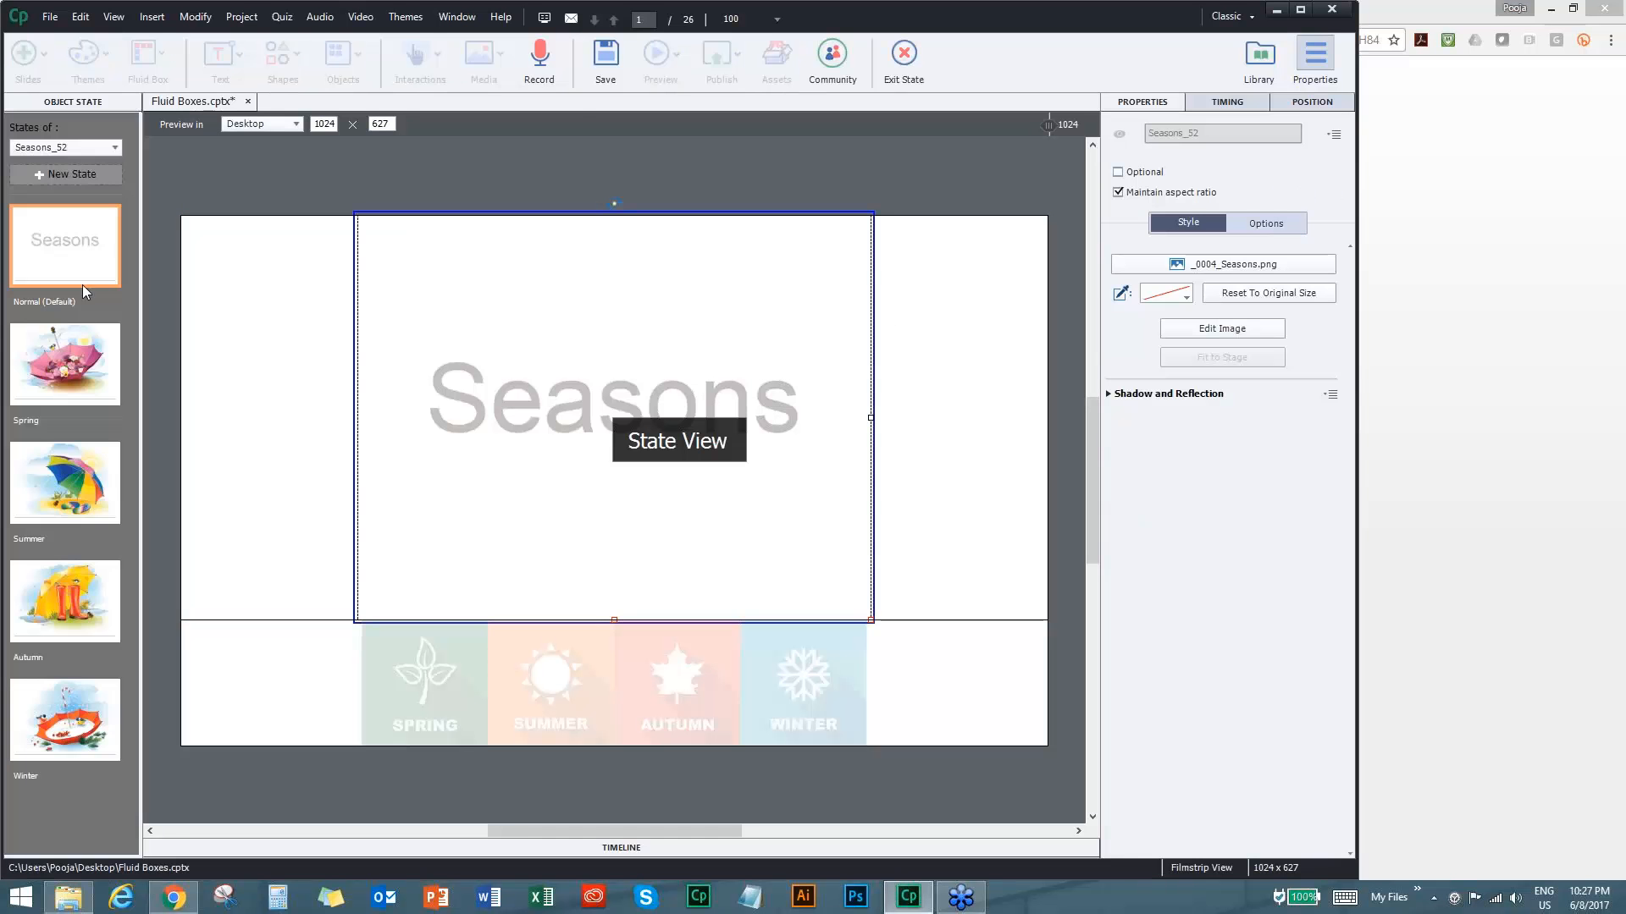
click(75, 373)
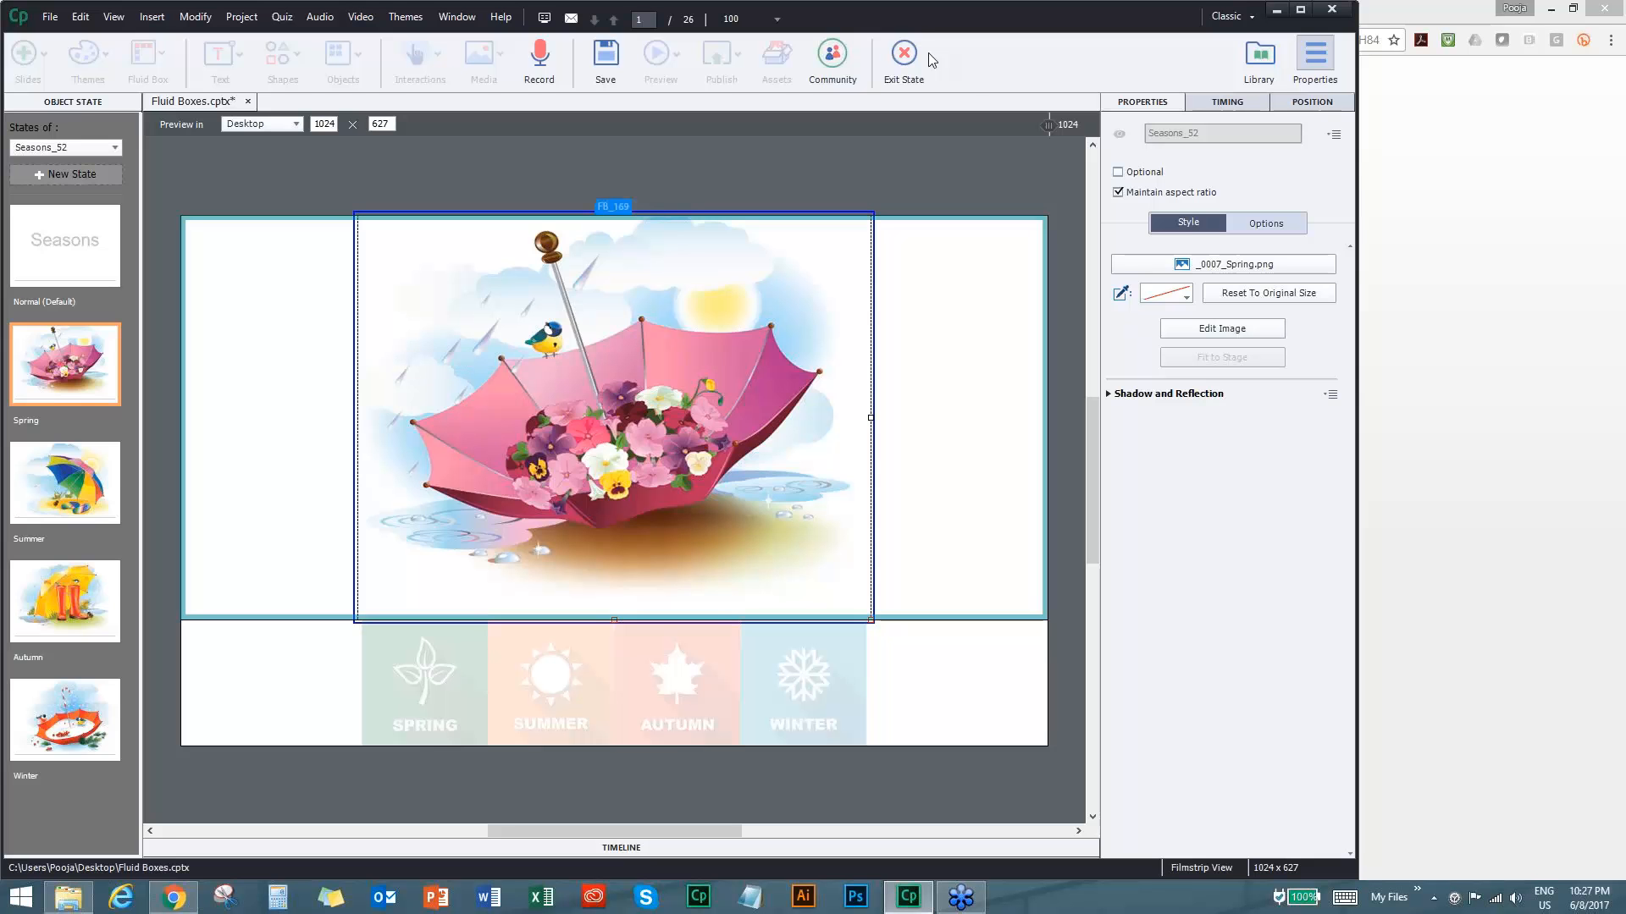
click(904, 56)
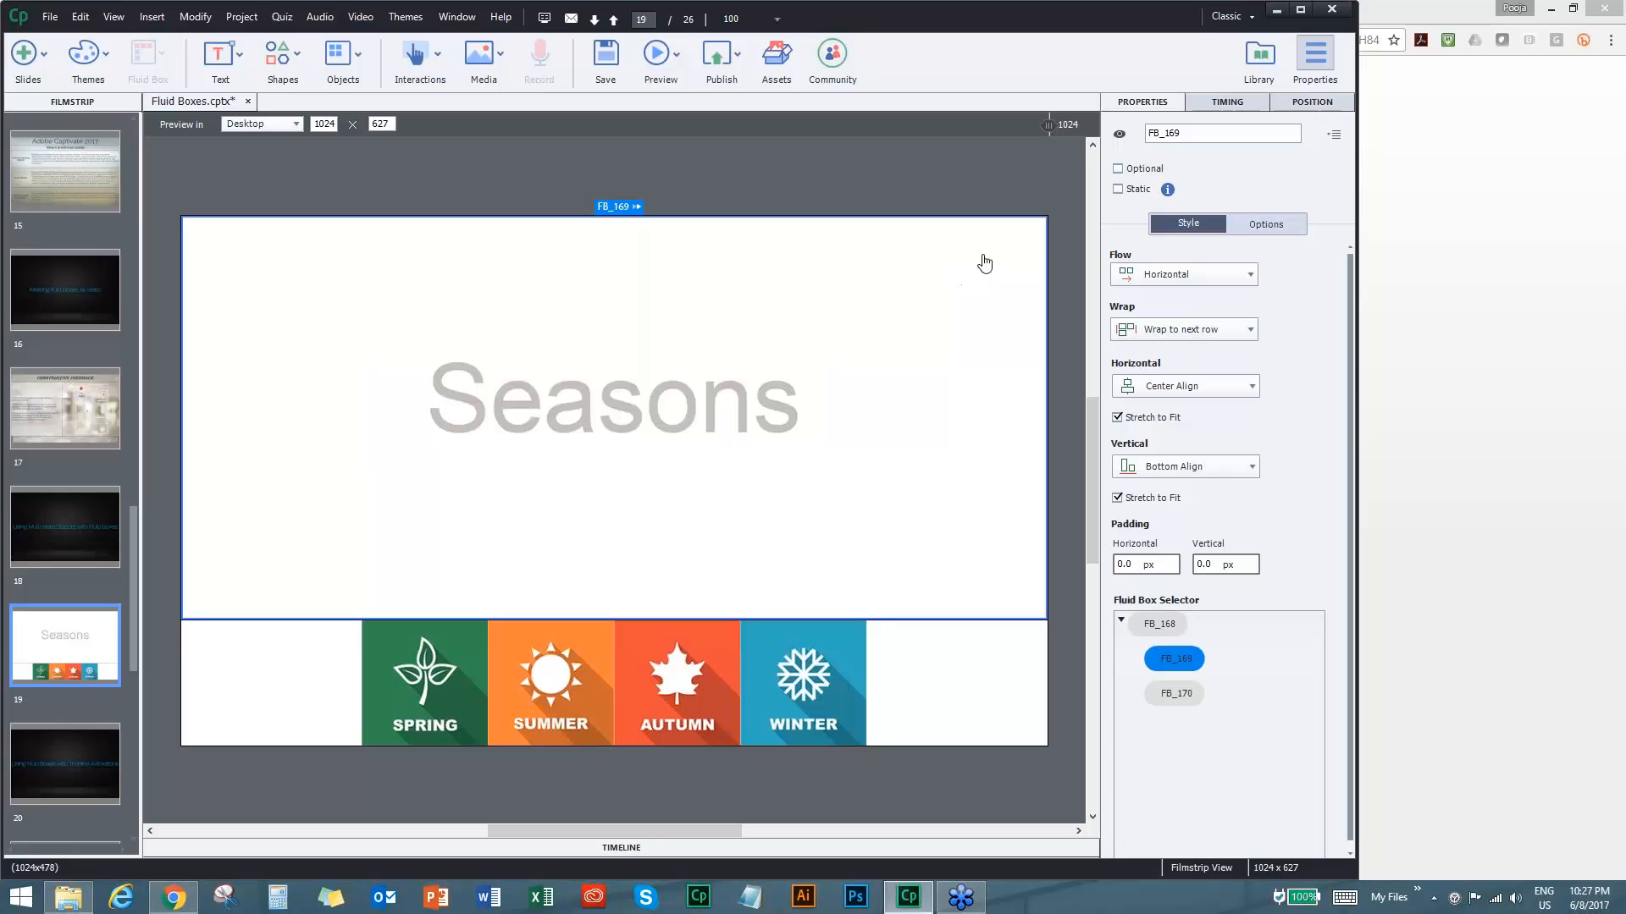
Make the Seasons image's fluid box static and add a star near the upper left of the image's Spring state.
click(1117, 188)
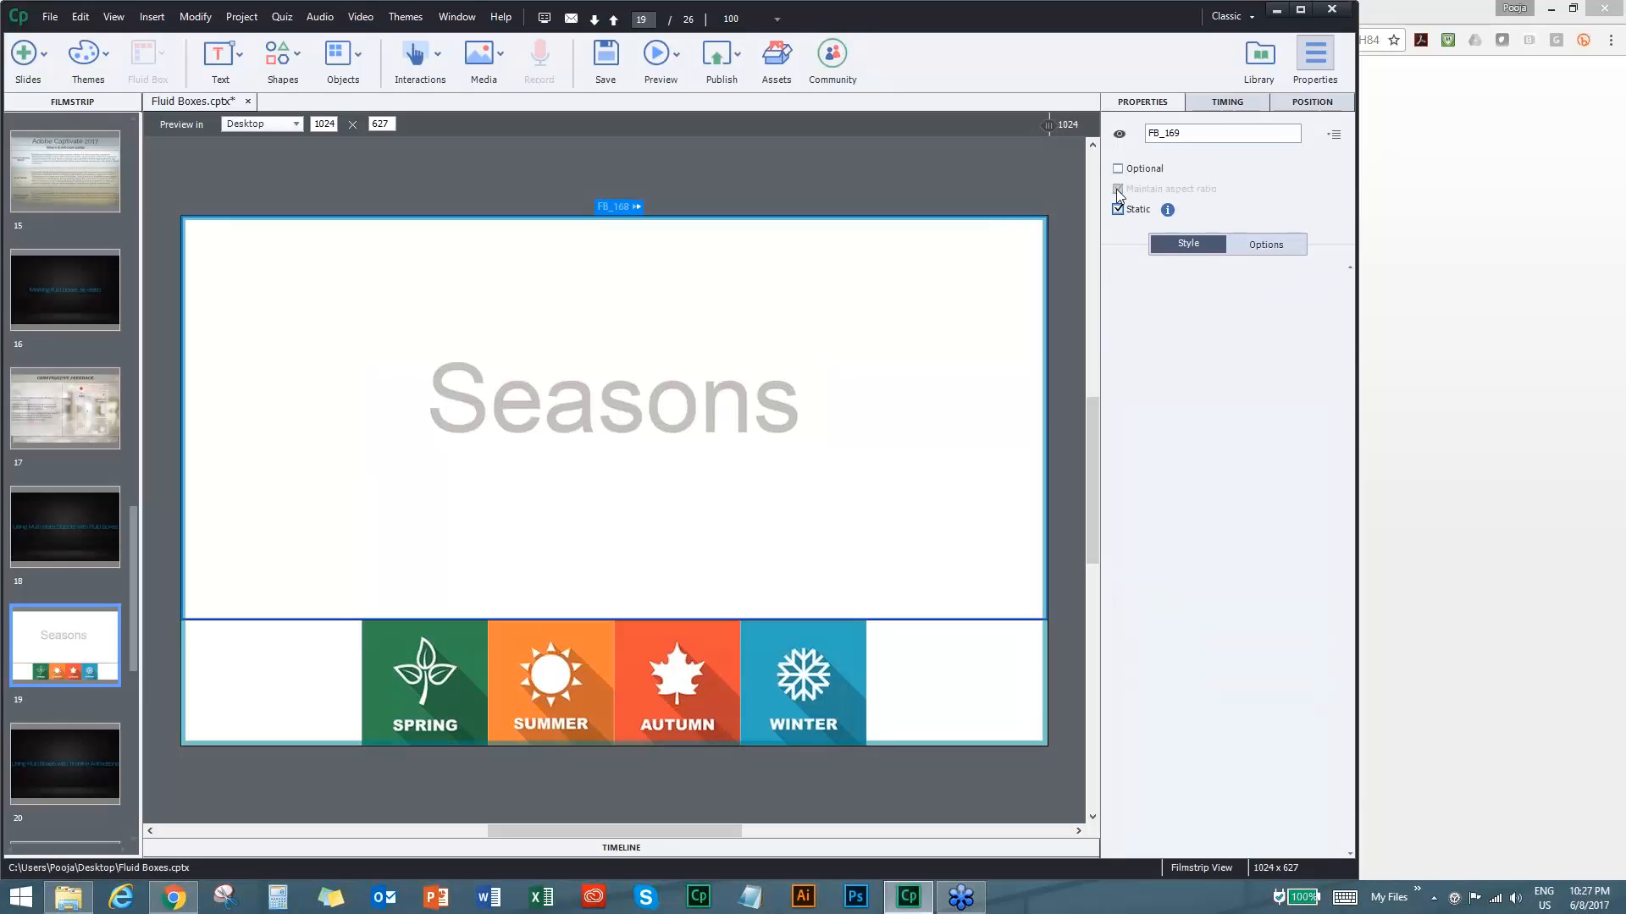
click(700, 414)
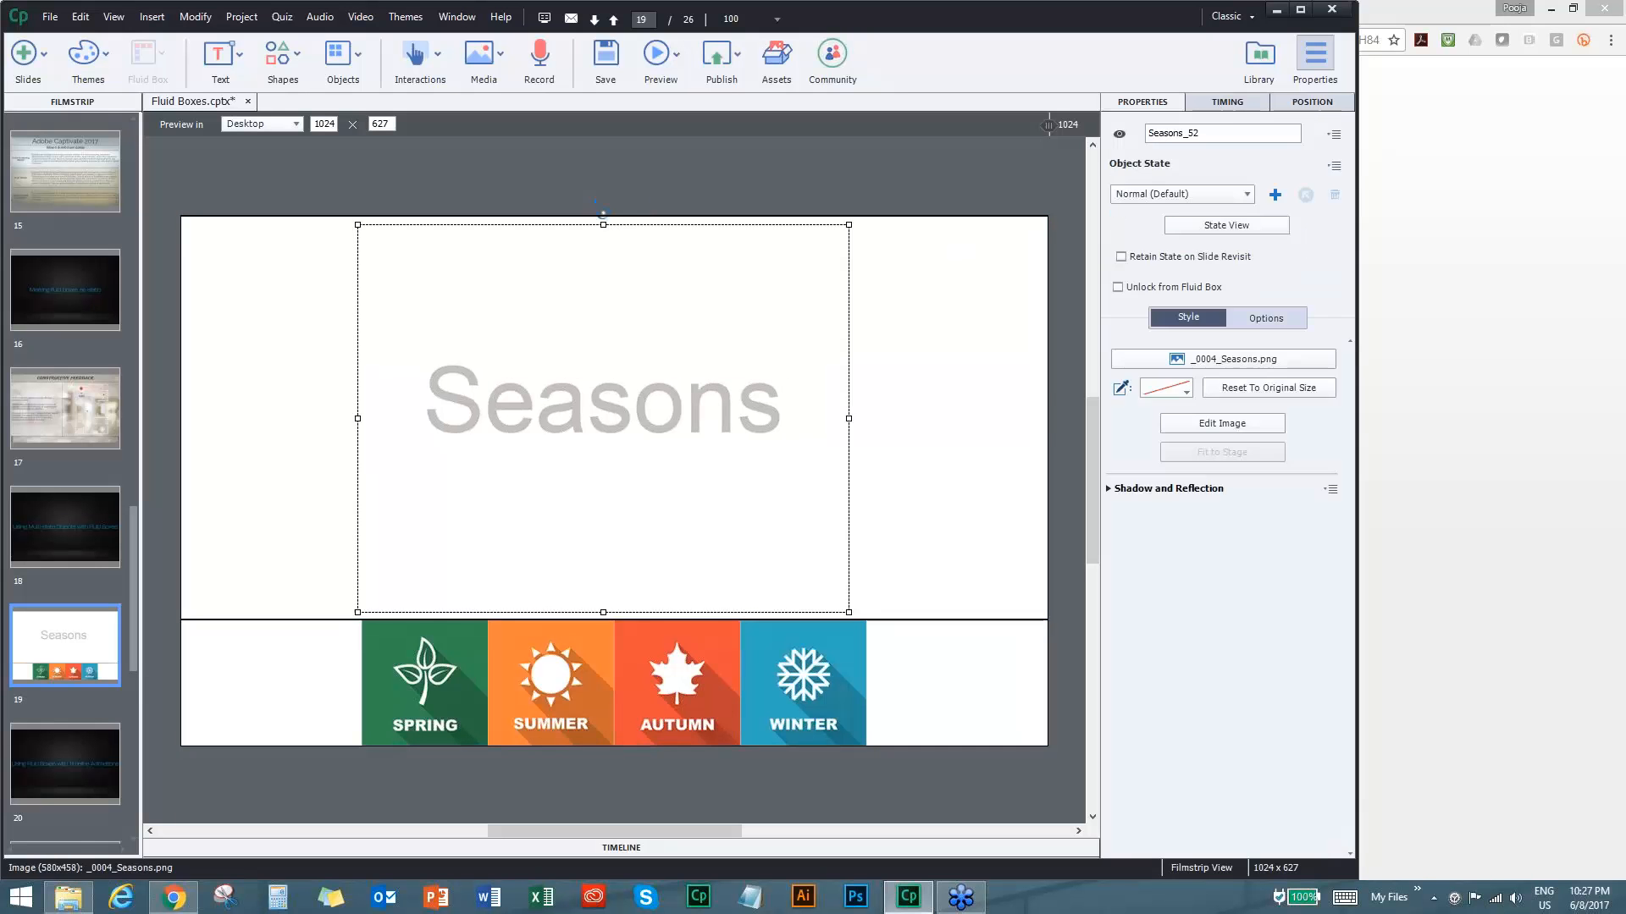
click(1226, 225)
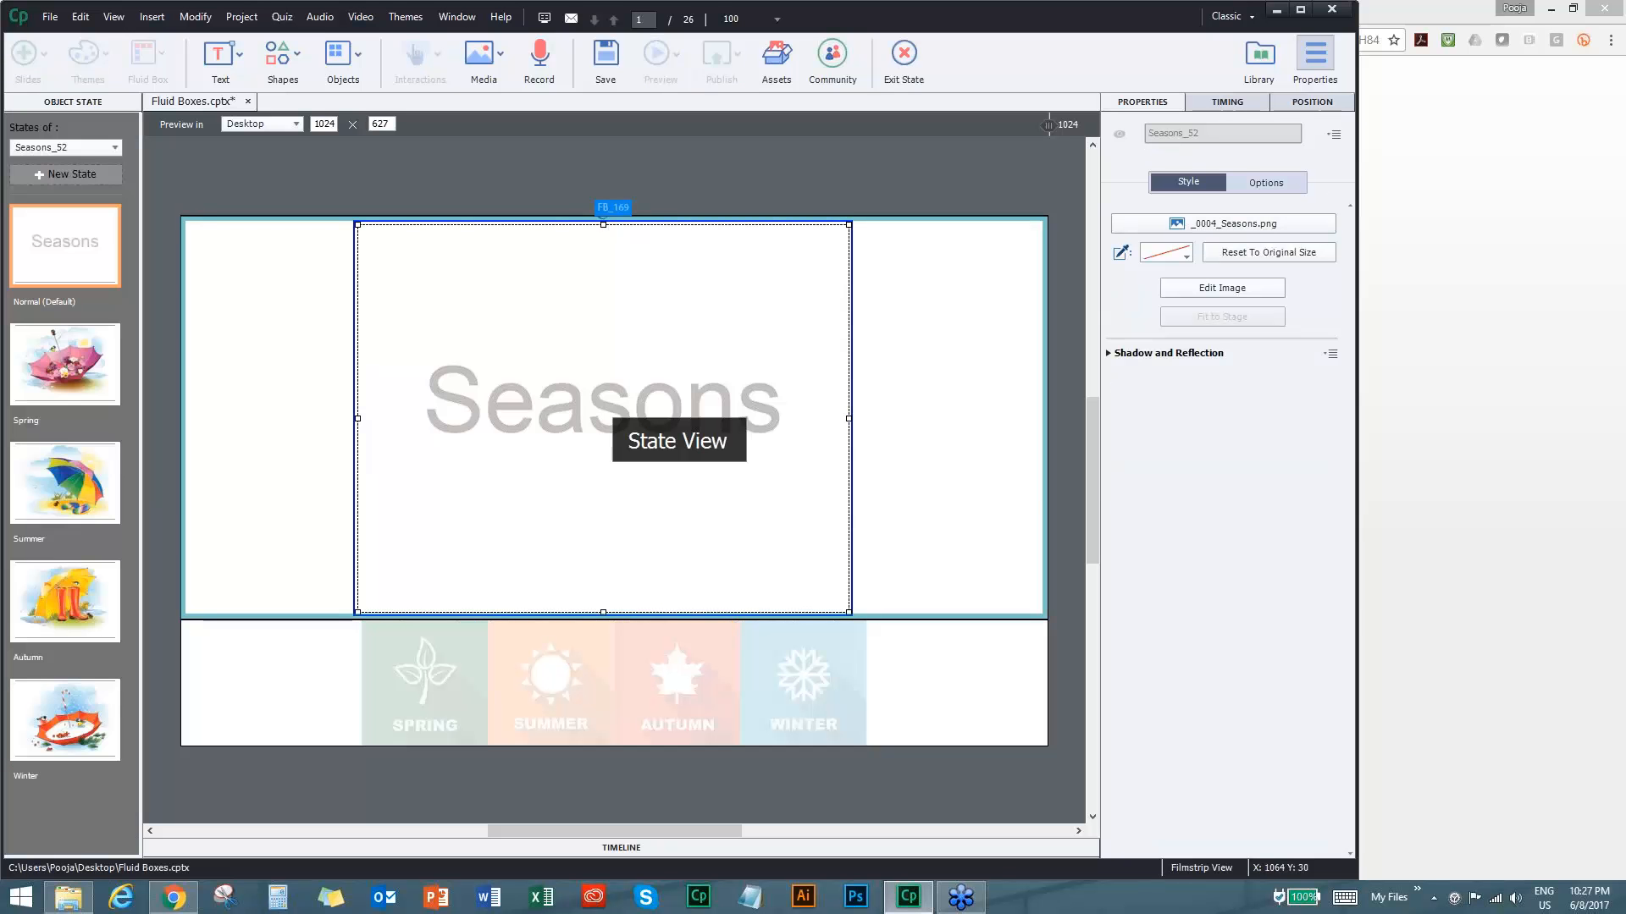
click(36, 373)
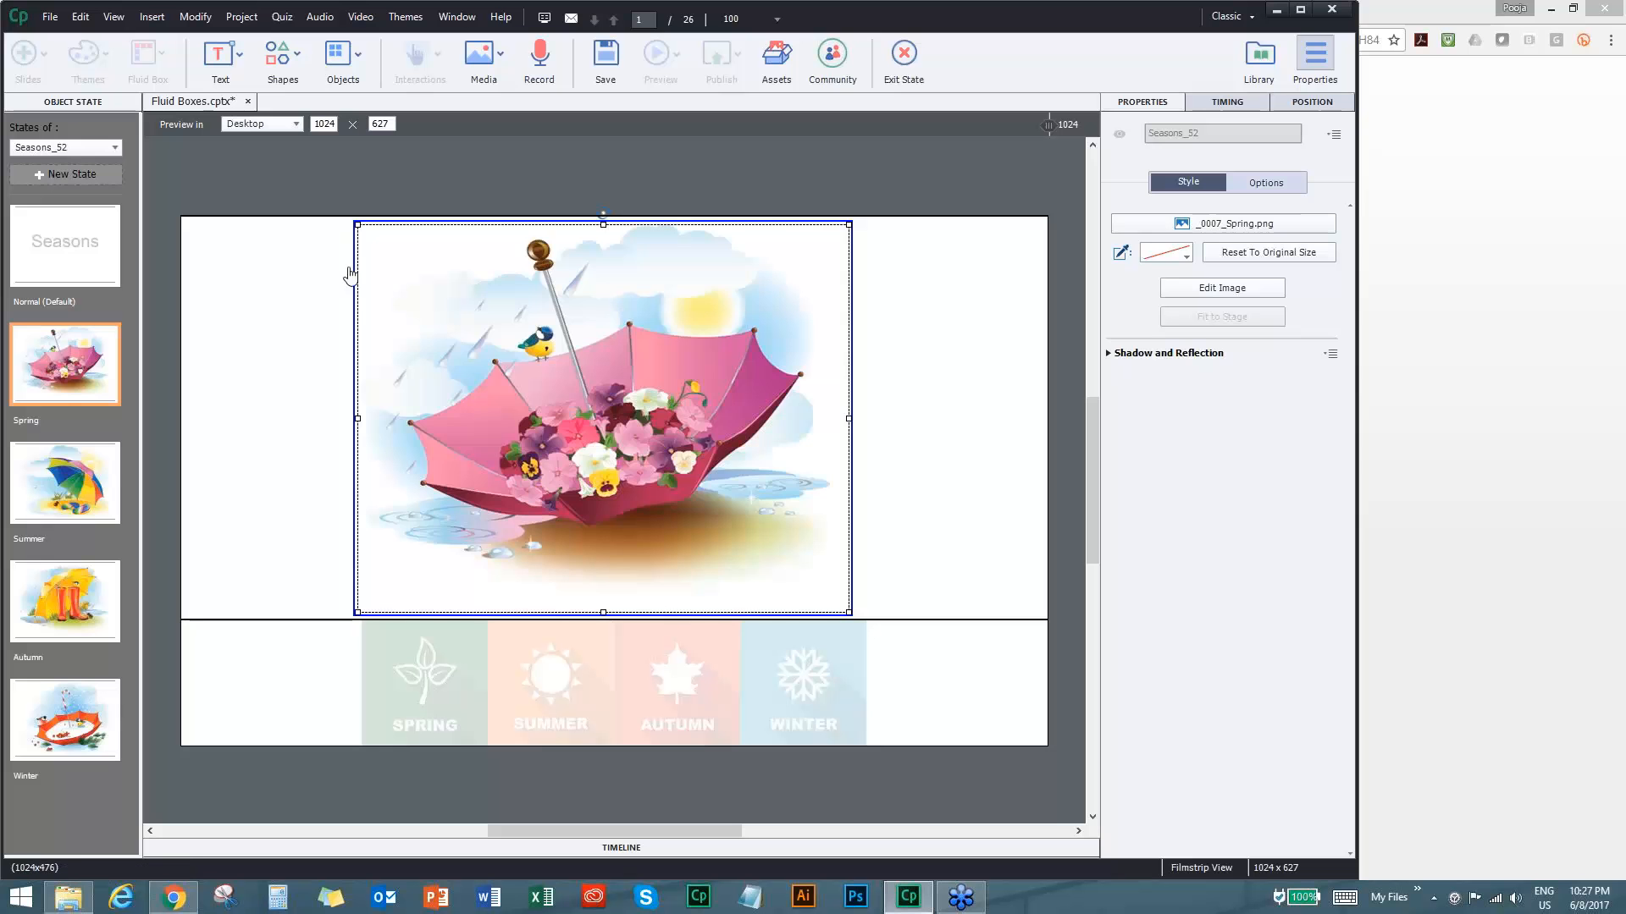
click(291, 56)
click(333, 199)
drag(394, 258, 476, 334)
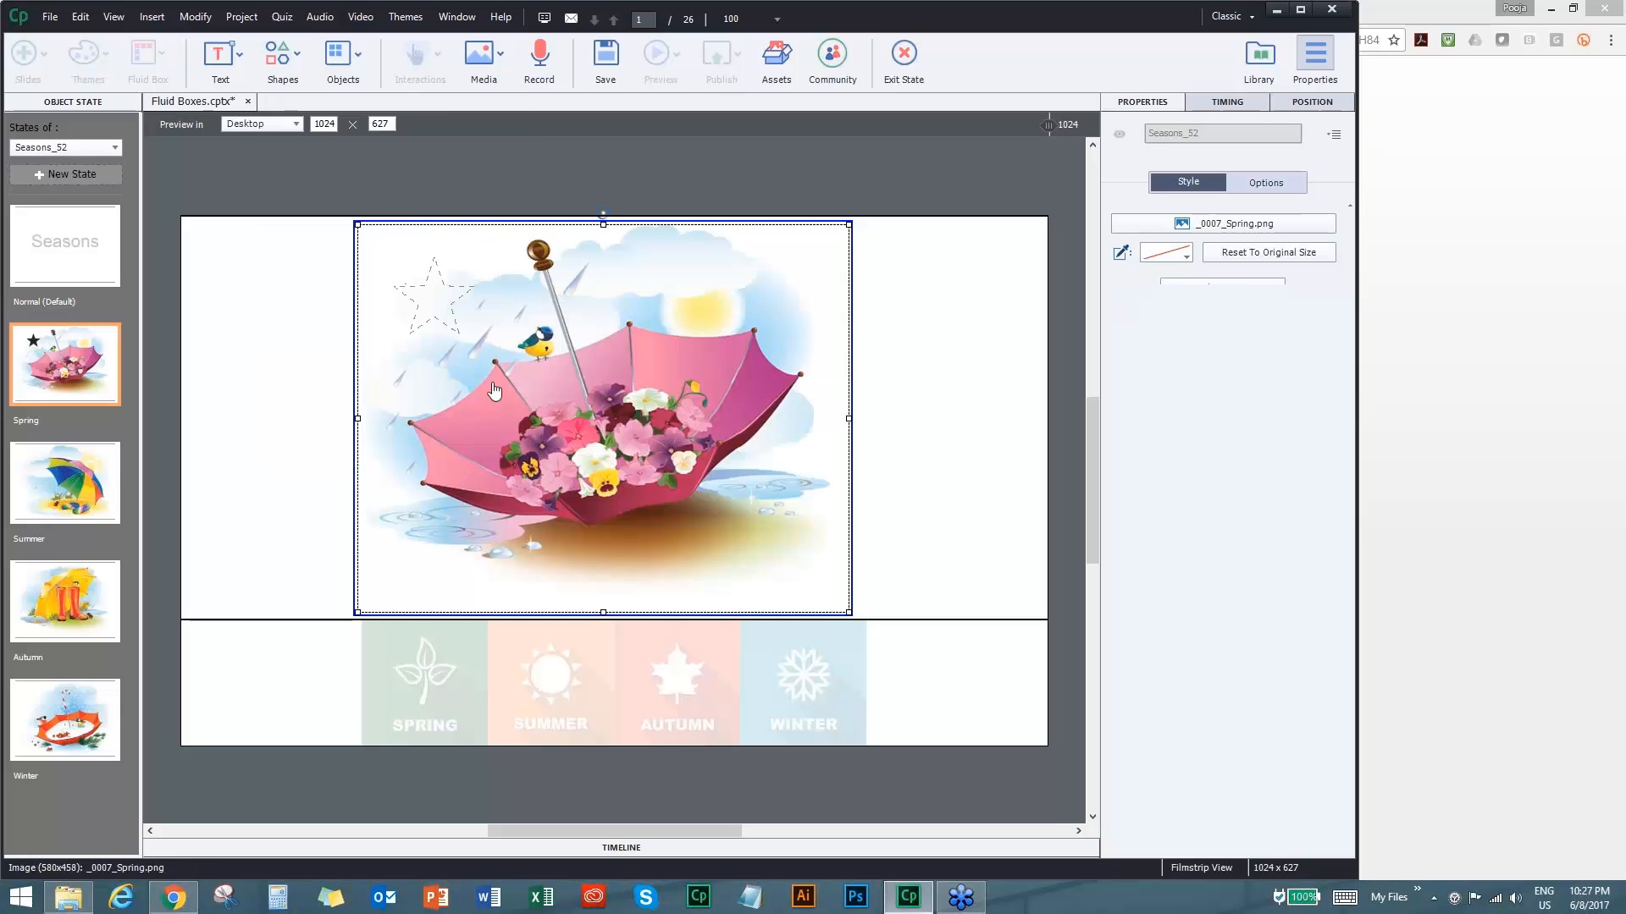
click(903, 52)
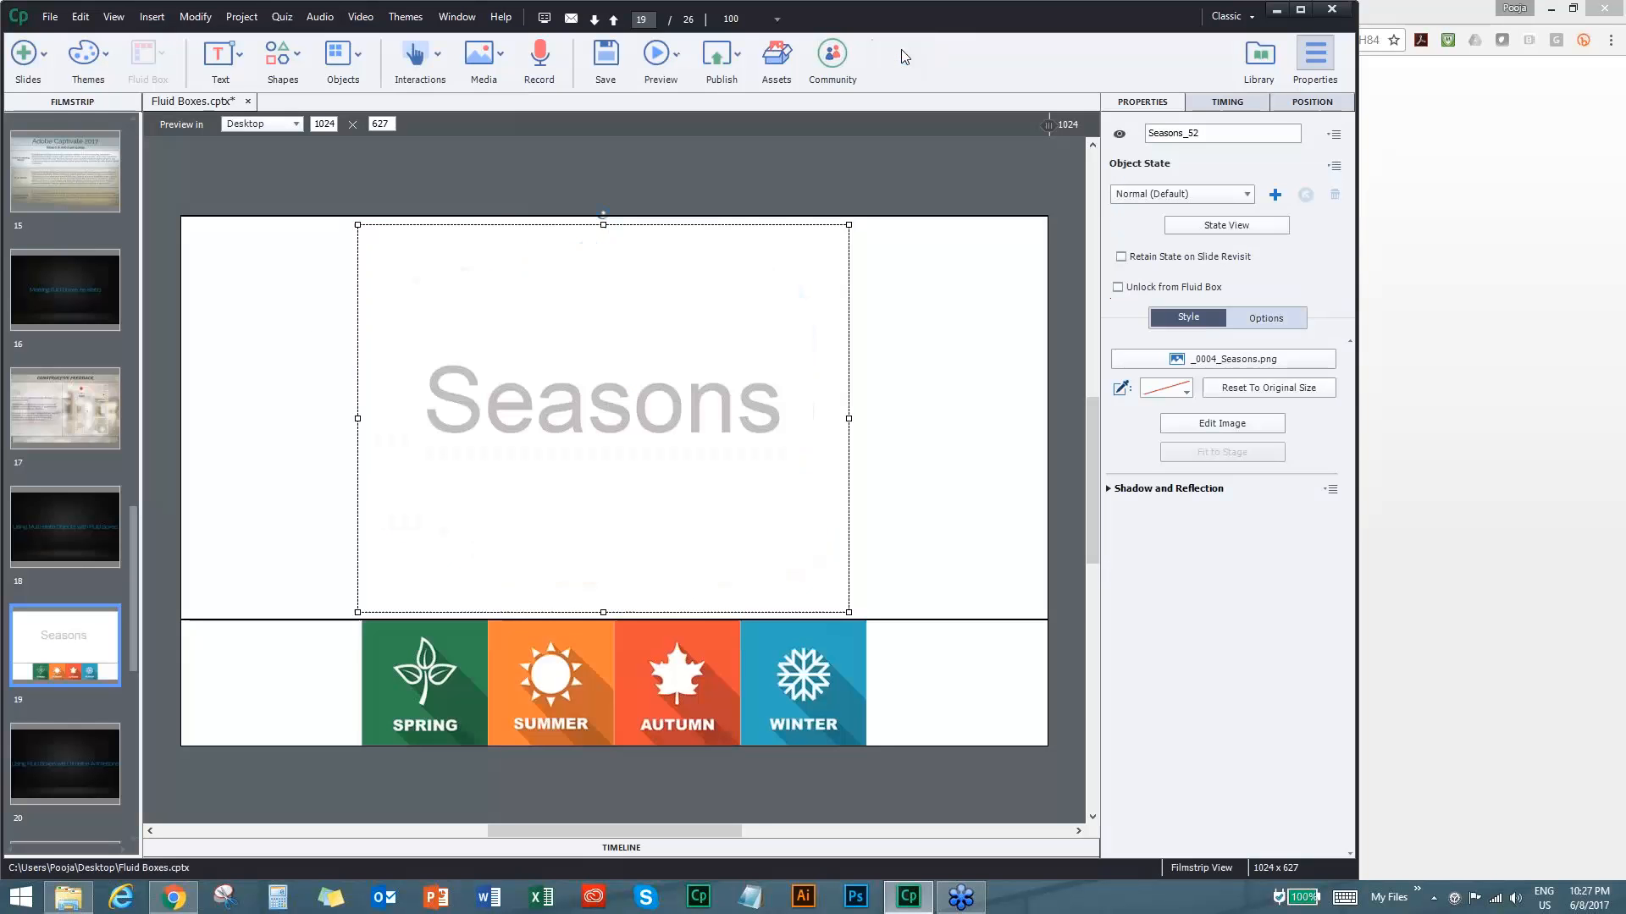
Preview the next 5 slides, display the Spring picture with its star, and close the preview to return to Captivate.
click(660, 55)
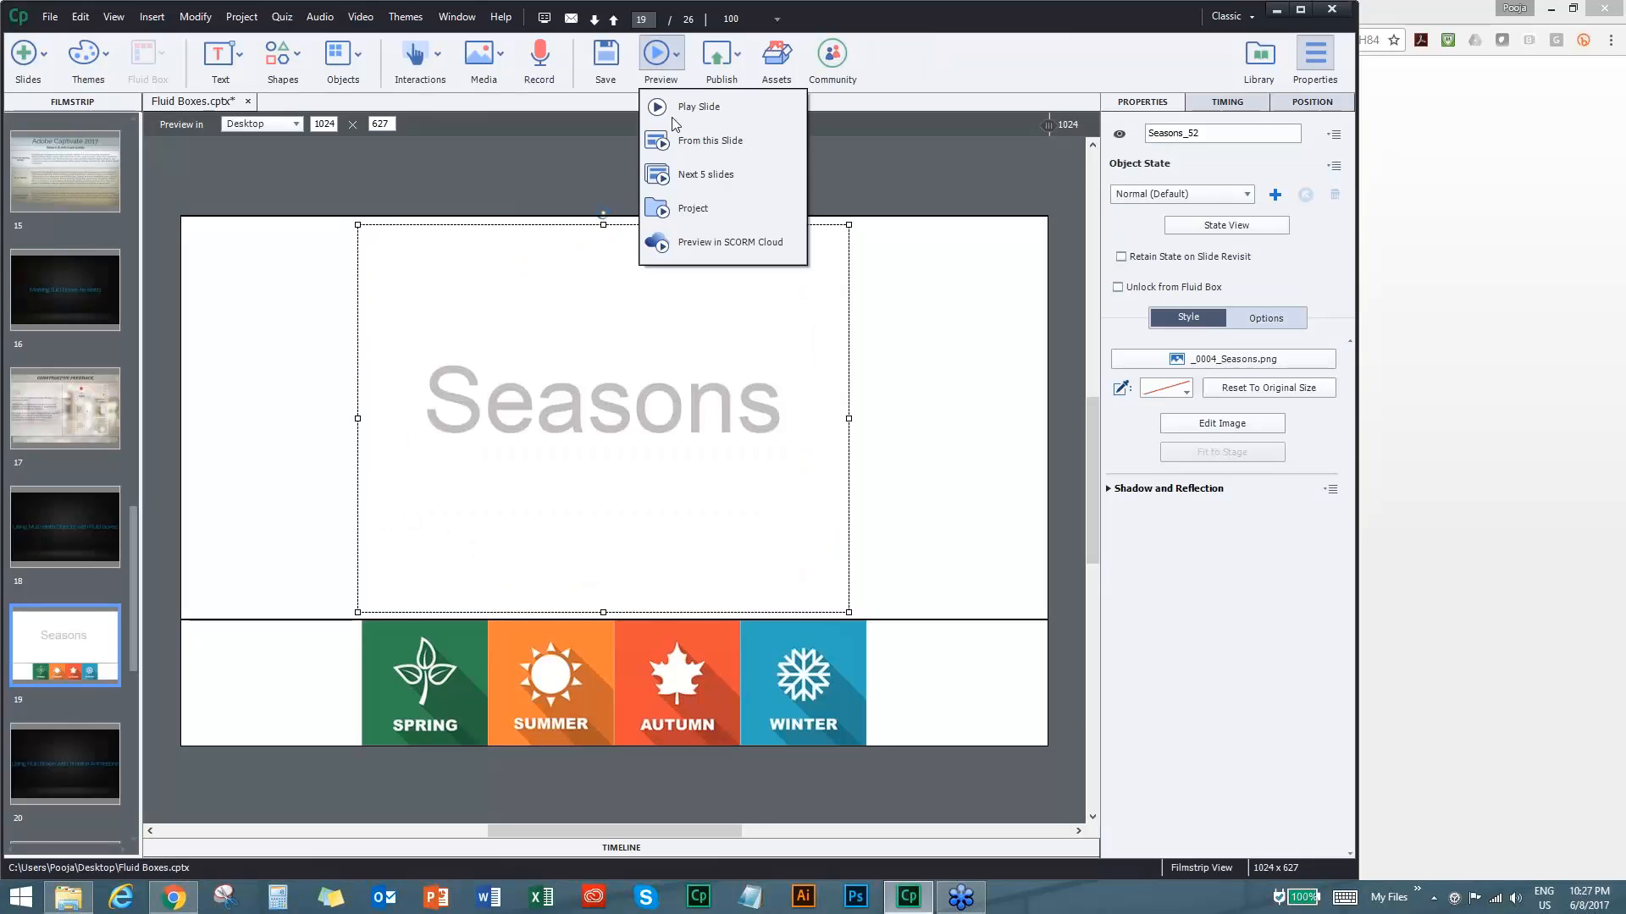
click(685, 172)
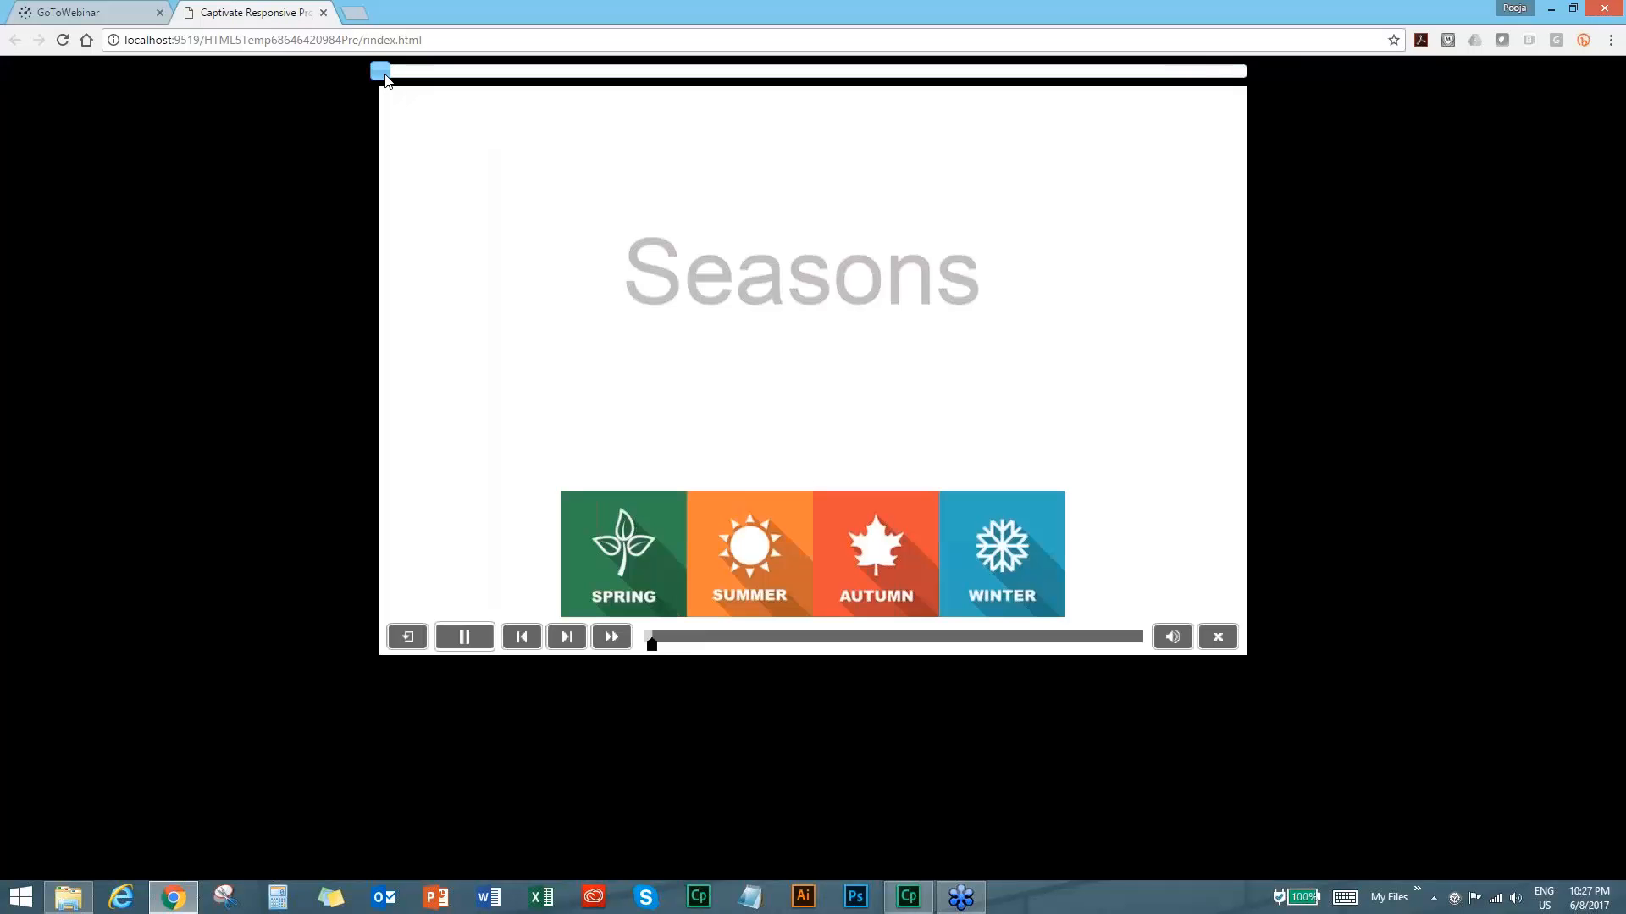
click(626, 546)
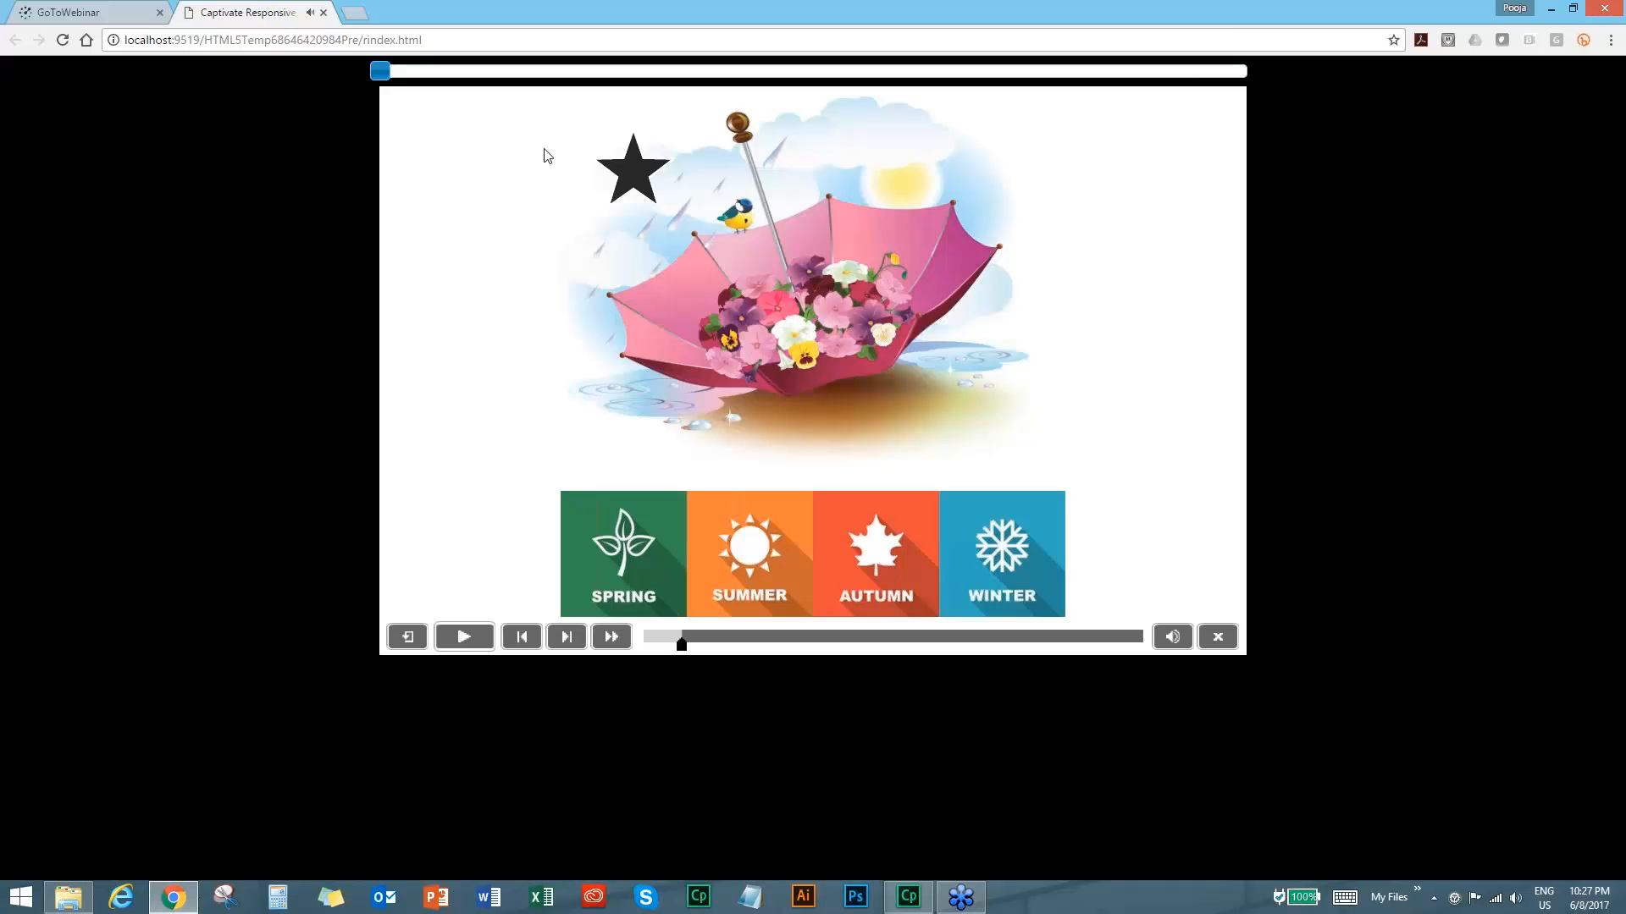
click(324, 12)
key(alt+Tab)
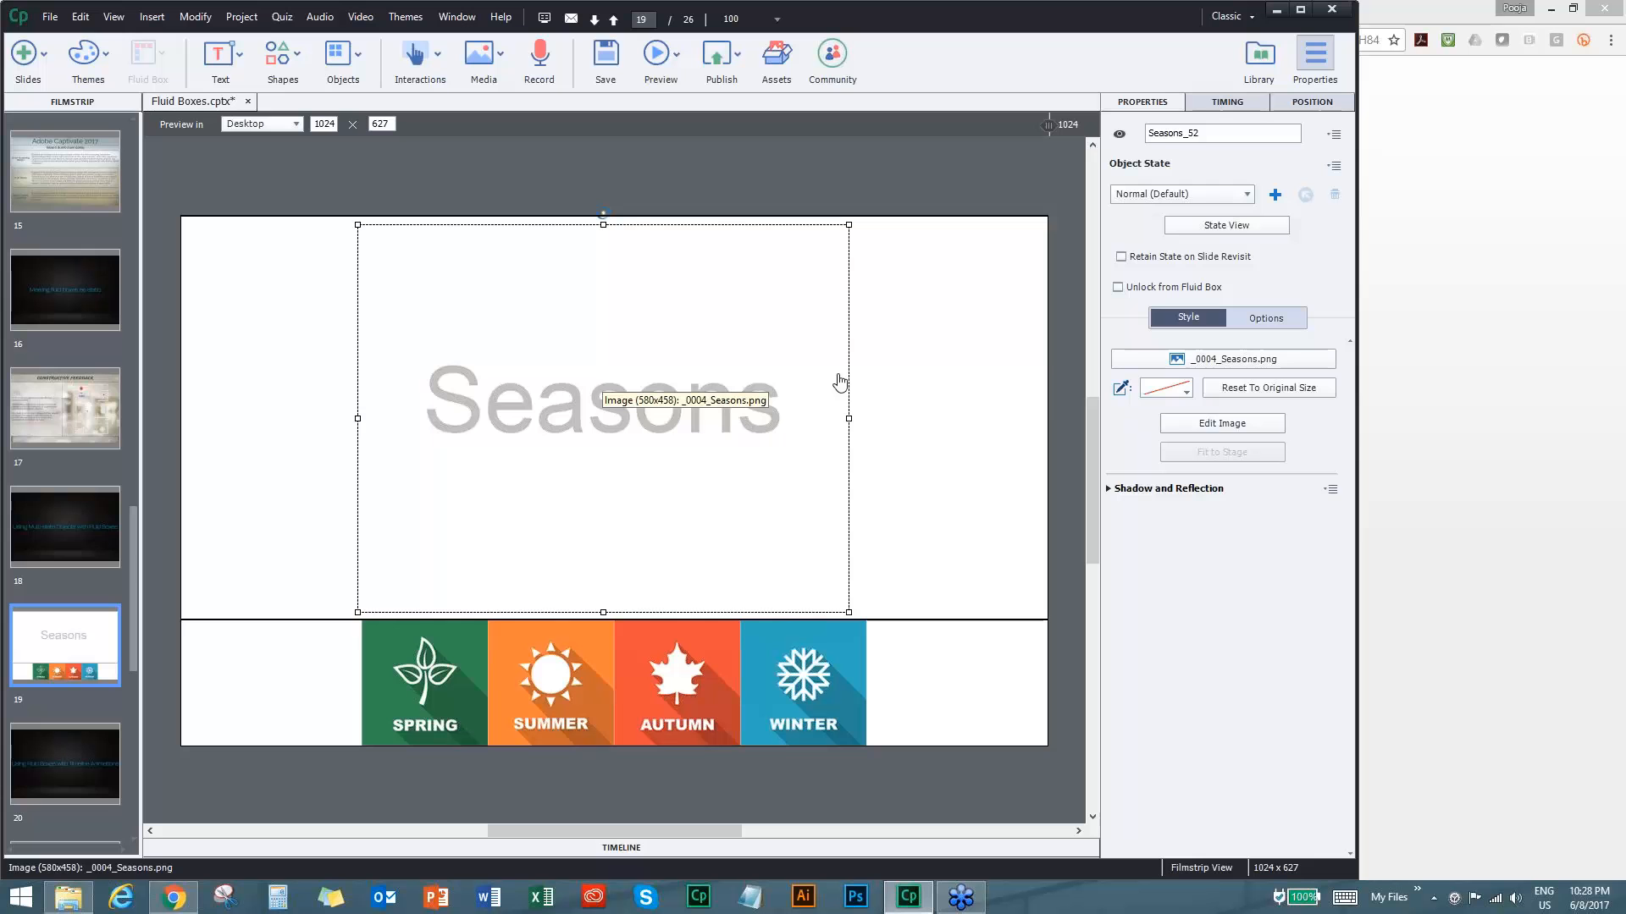
Leave the Seasons slide, pass the timeline animations title slide, and open slide 21.
click(1003, 264)
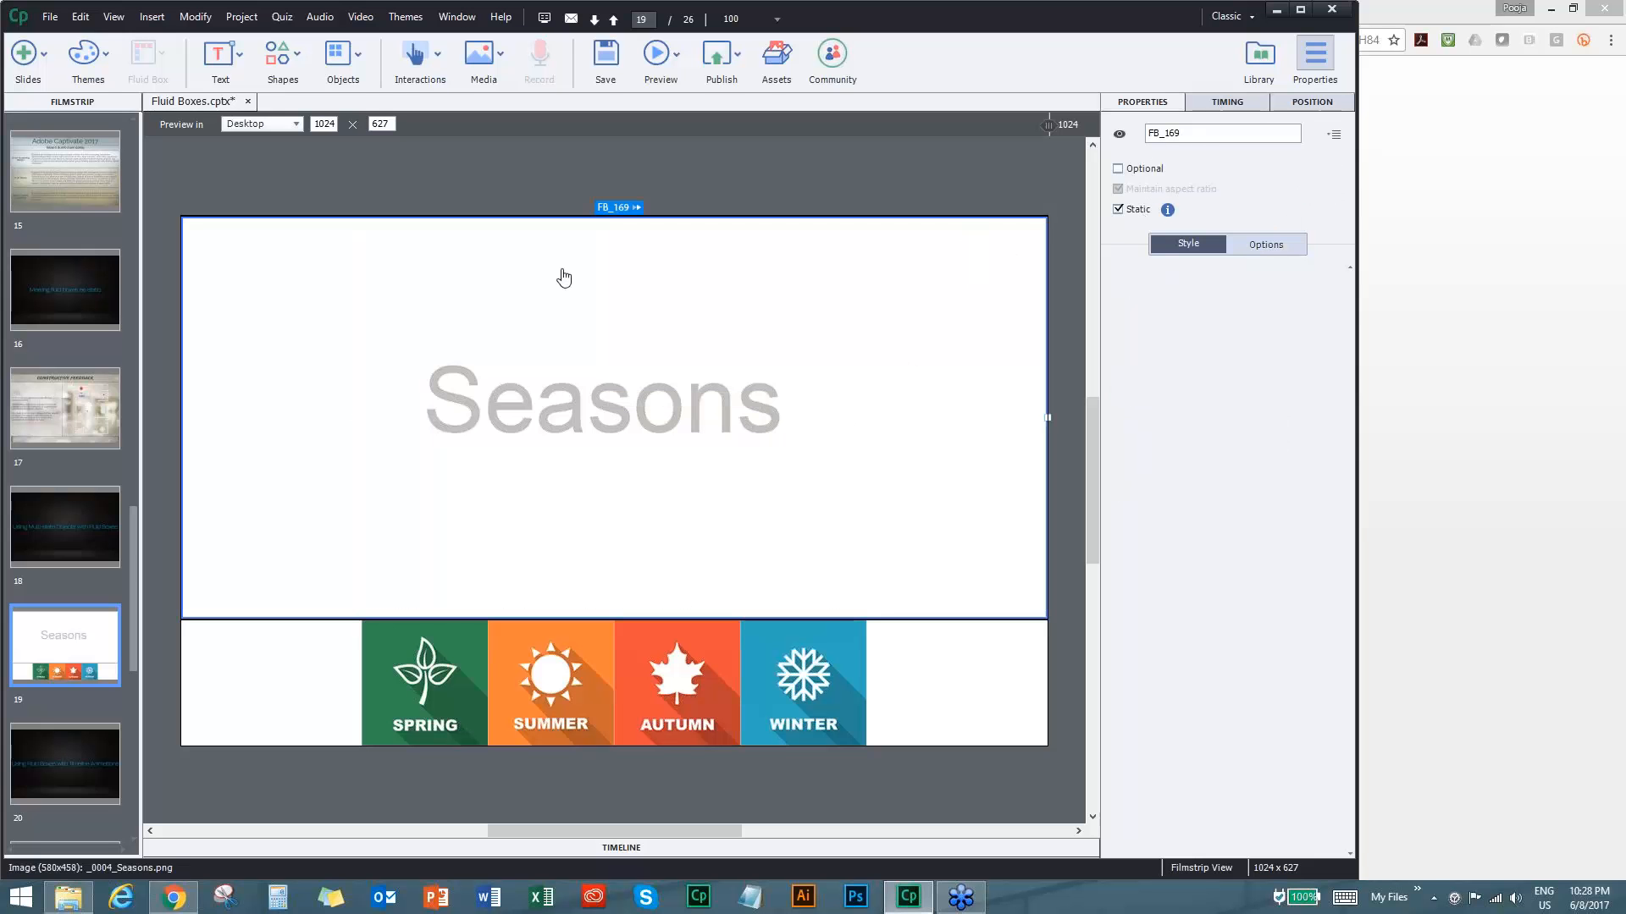
drag(132, 566, 132, 627)
click(66, 492)
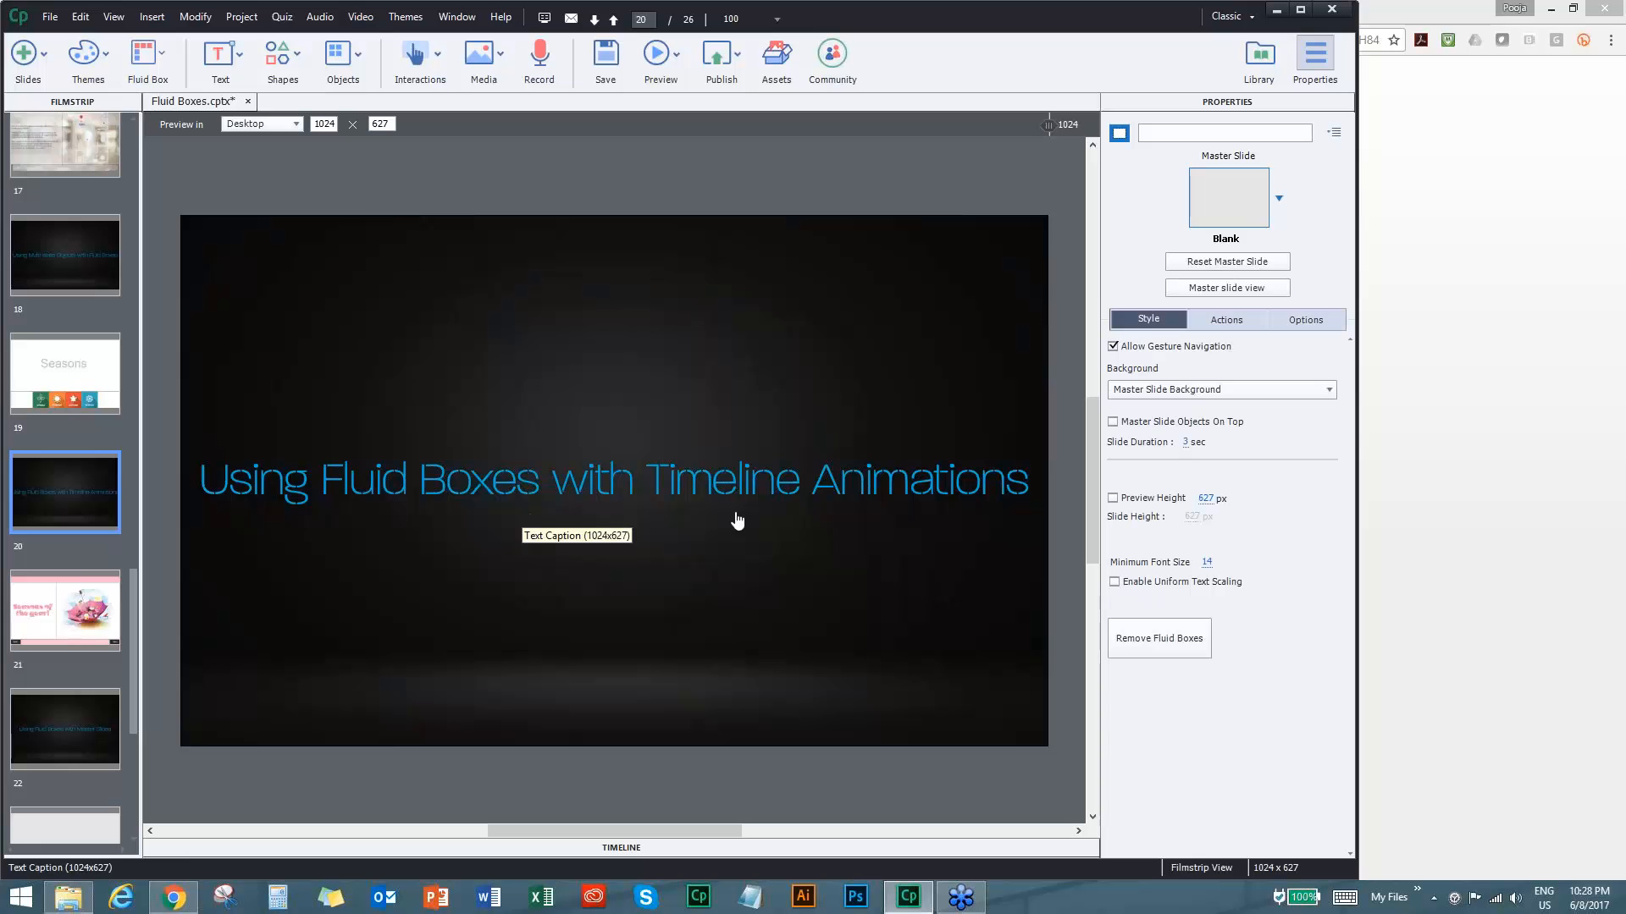
click(35, 615)
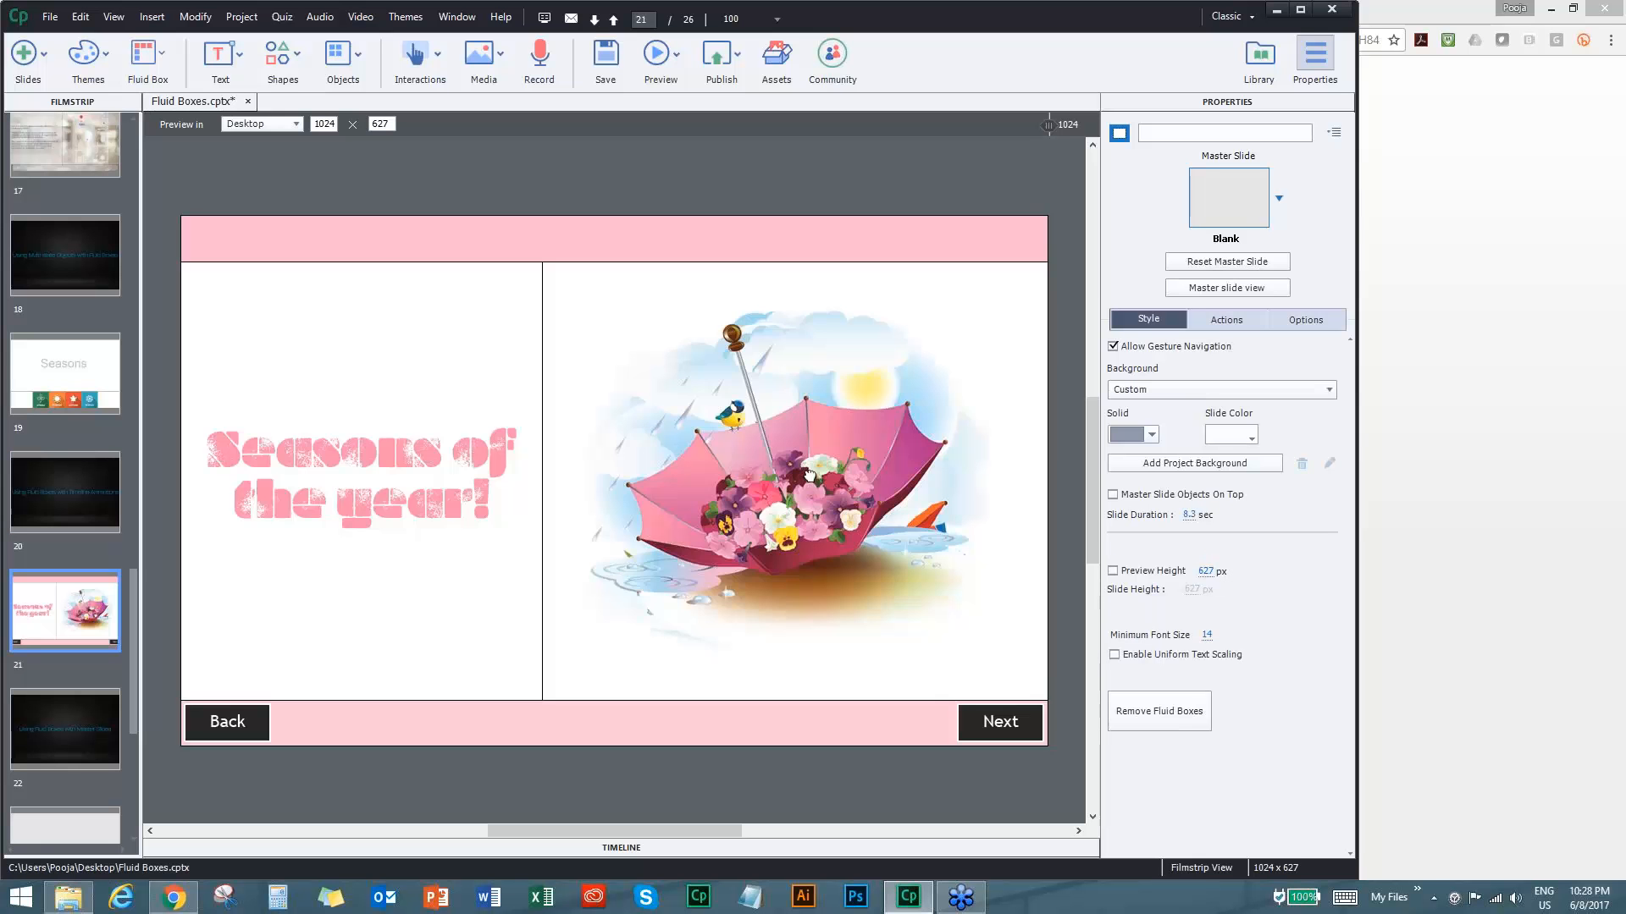
Show slide 21's timeline, select the static fluid box holding the season images, and play the image sequence.
click(614, 847)
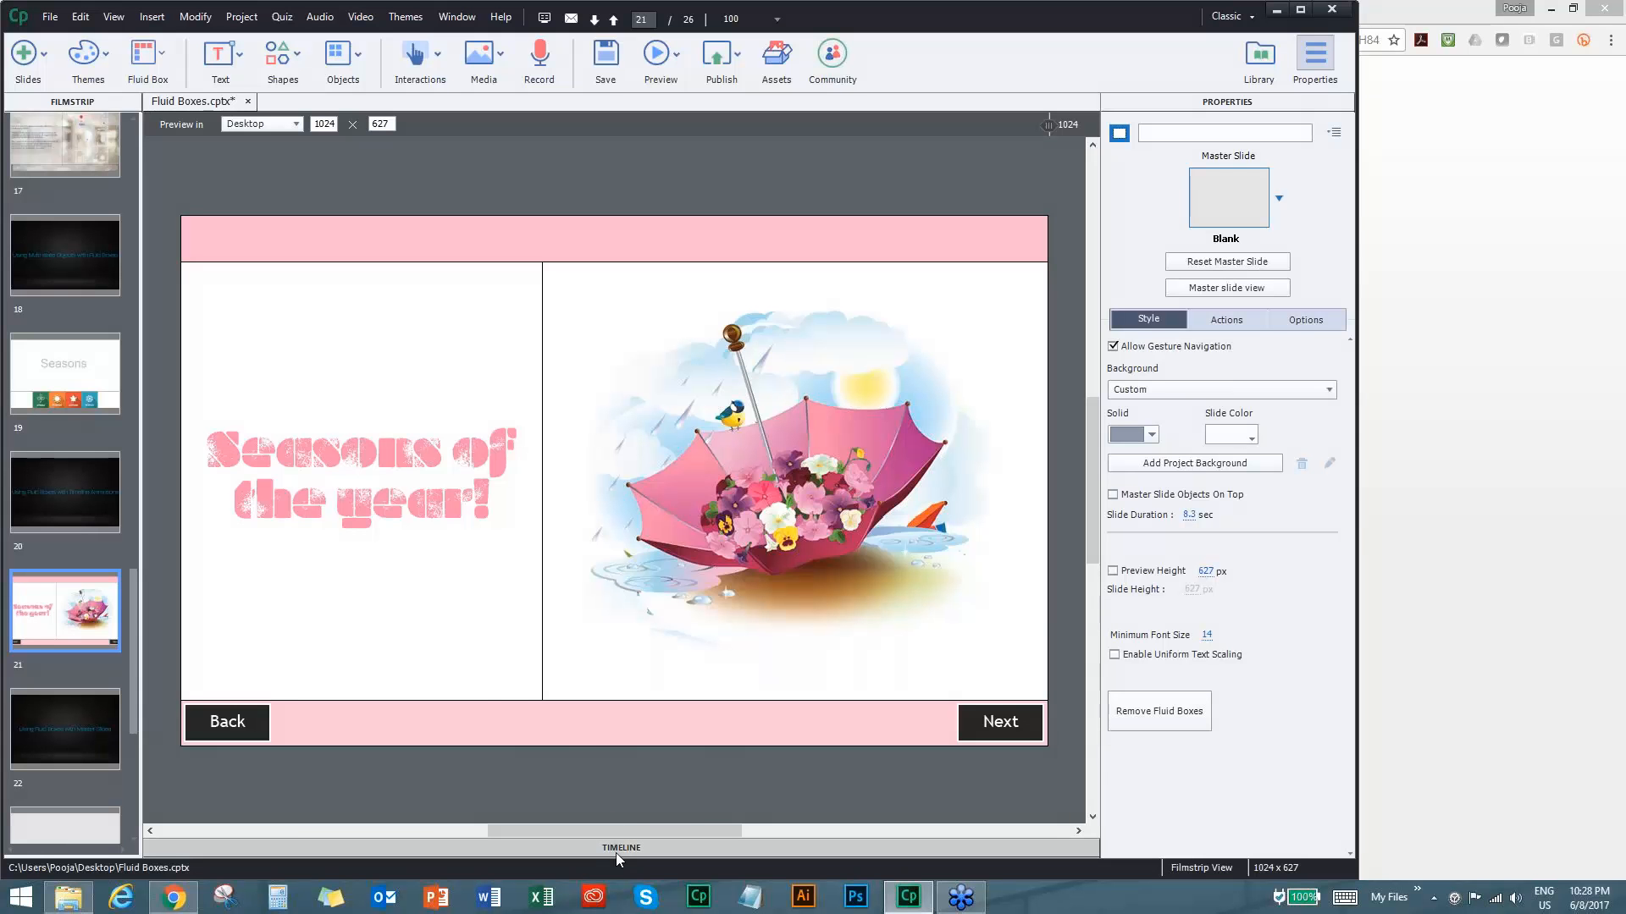
click(627, 847)
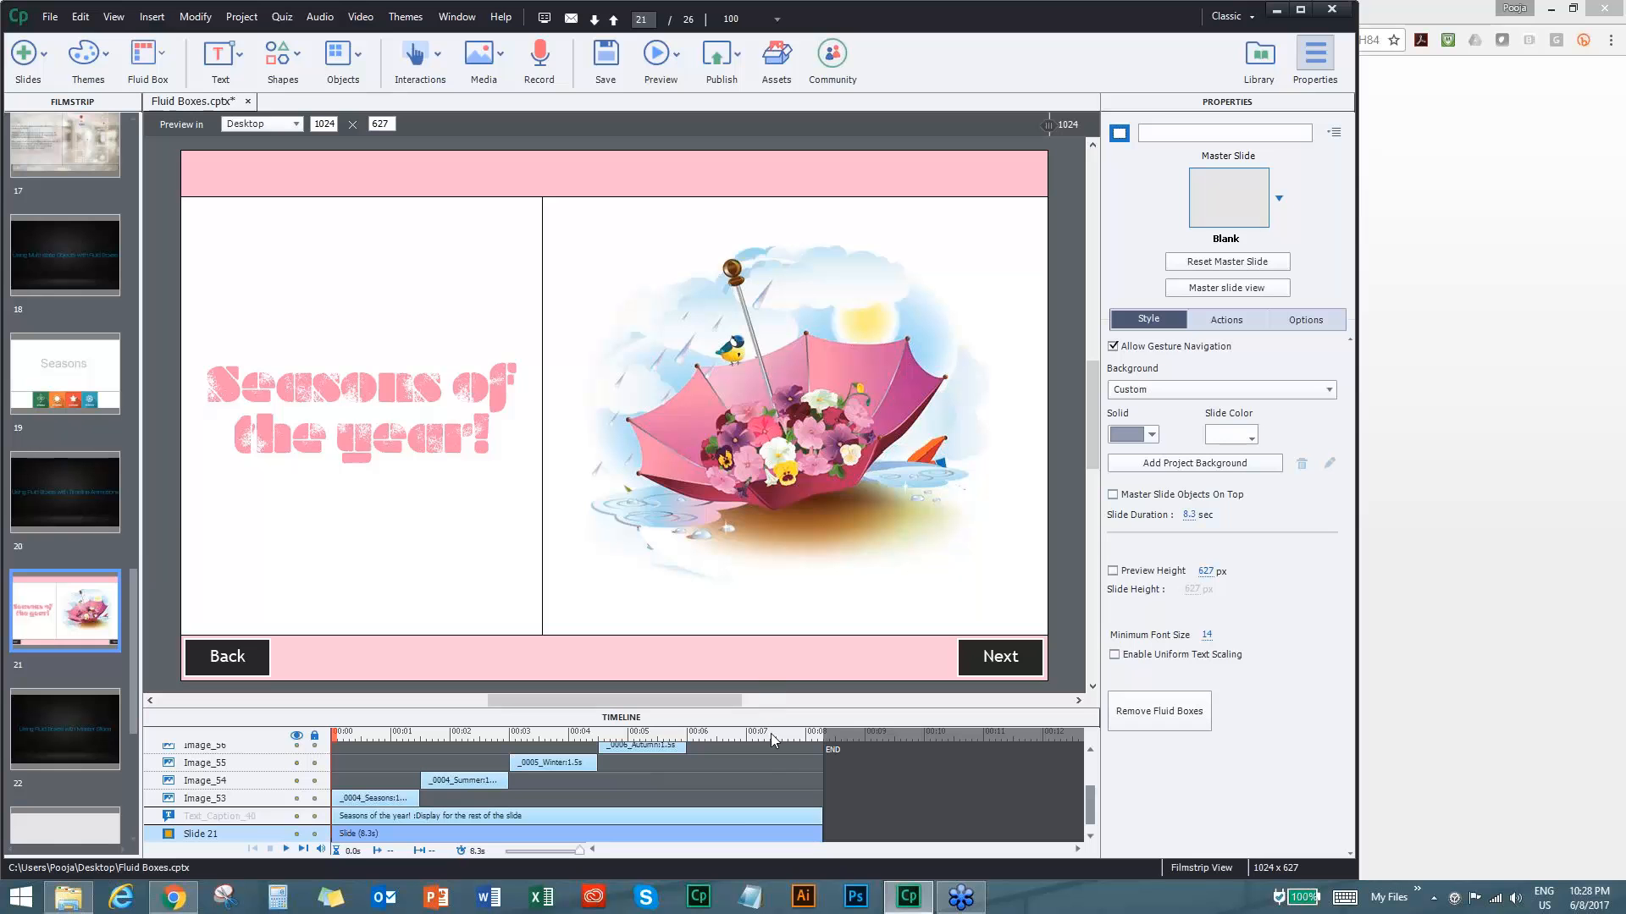
mouse_move(1092, 802)
mouse_down()
mouse_move(1094, 780)
mouse_move(1090, 806)
mouse_up()
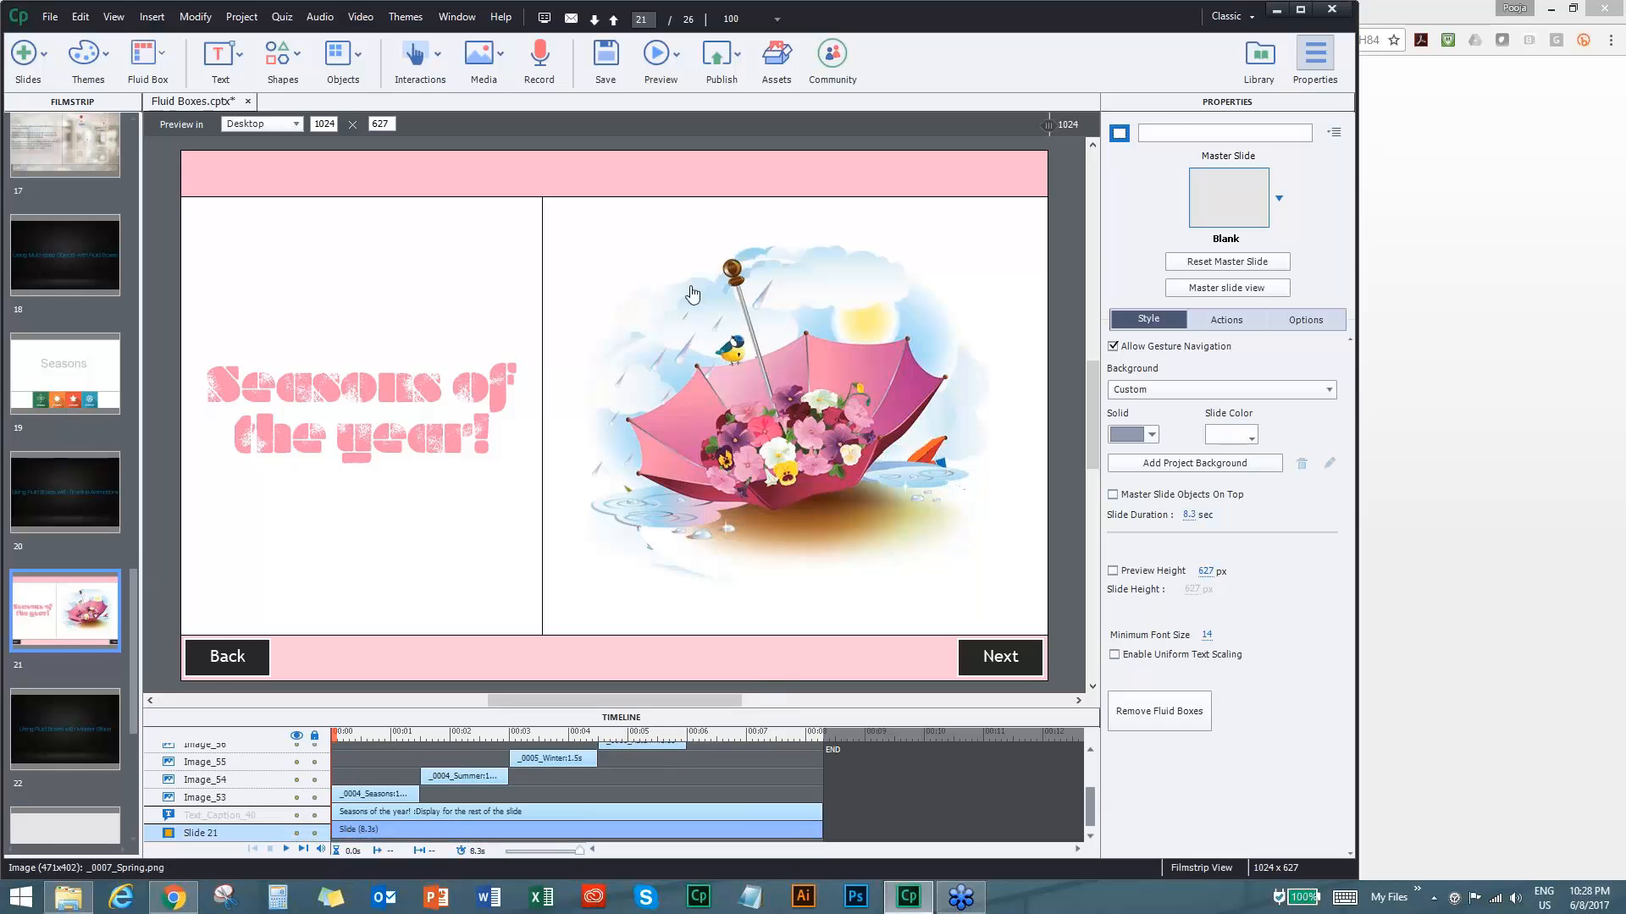
click(661, 235)
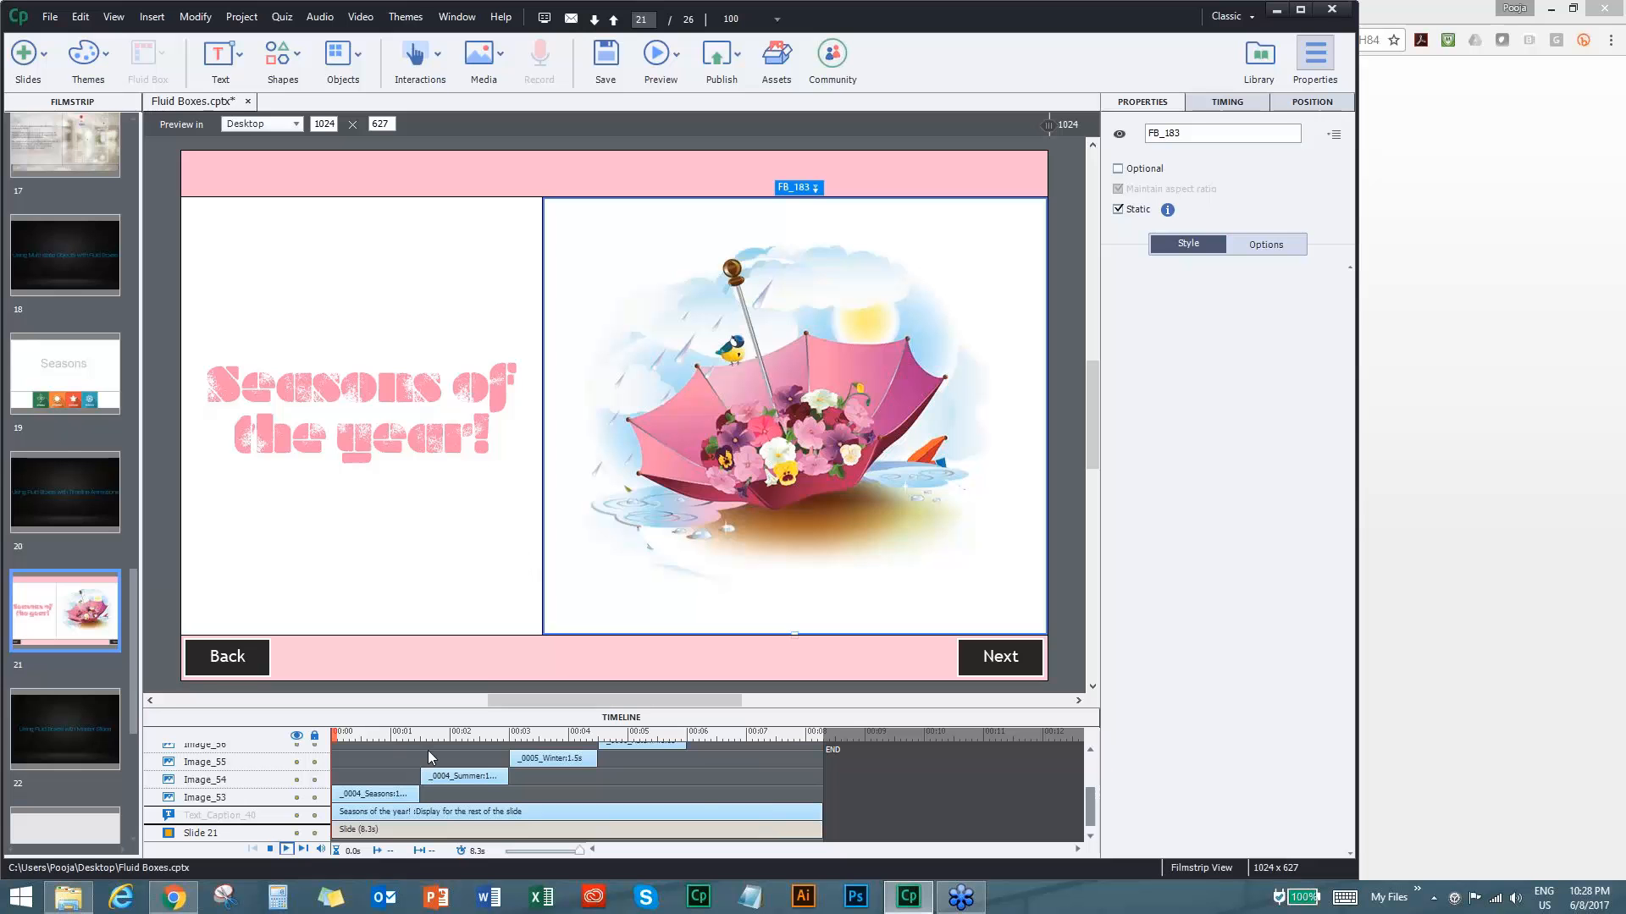
mouse_move(1090, 804)
mouse_down()
mouse_move(1093, 762)
mouse_move(1090, 811)
mouse_up()
click(287, 851)
Show the master slides title on slide 22 and open blank slide 23.
click(86, 711)
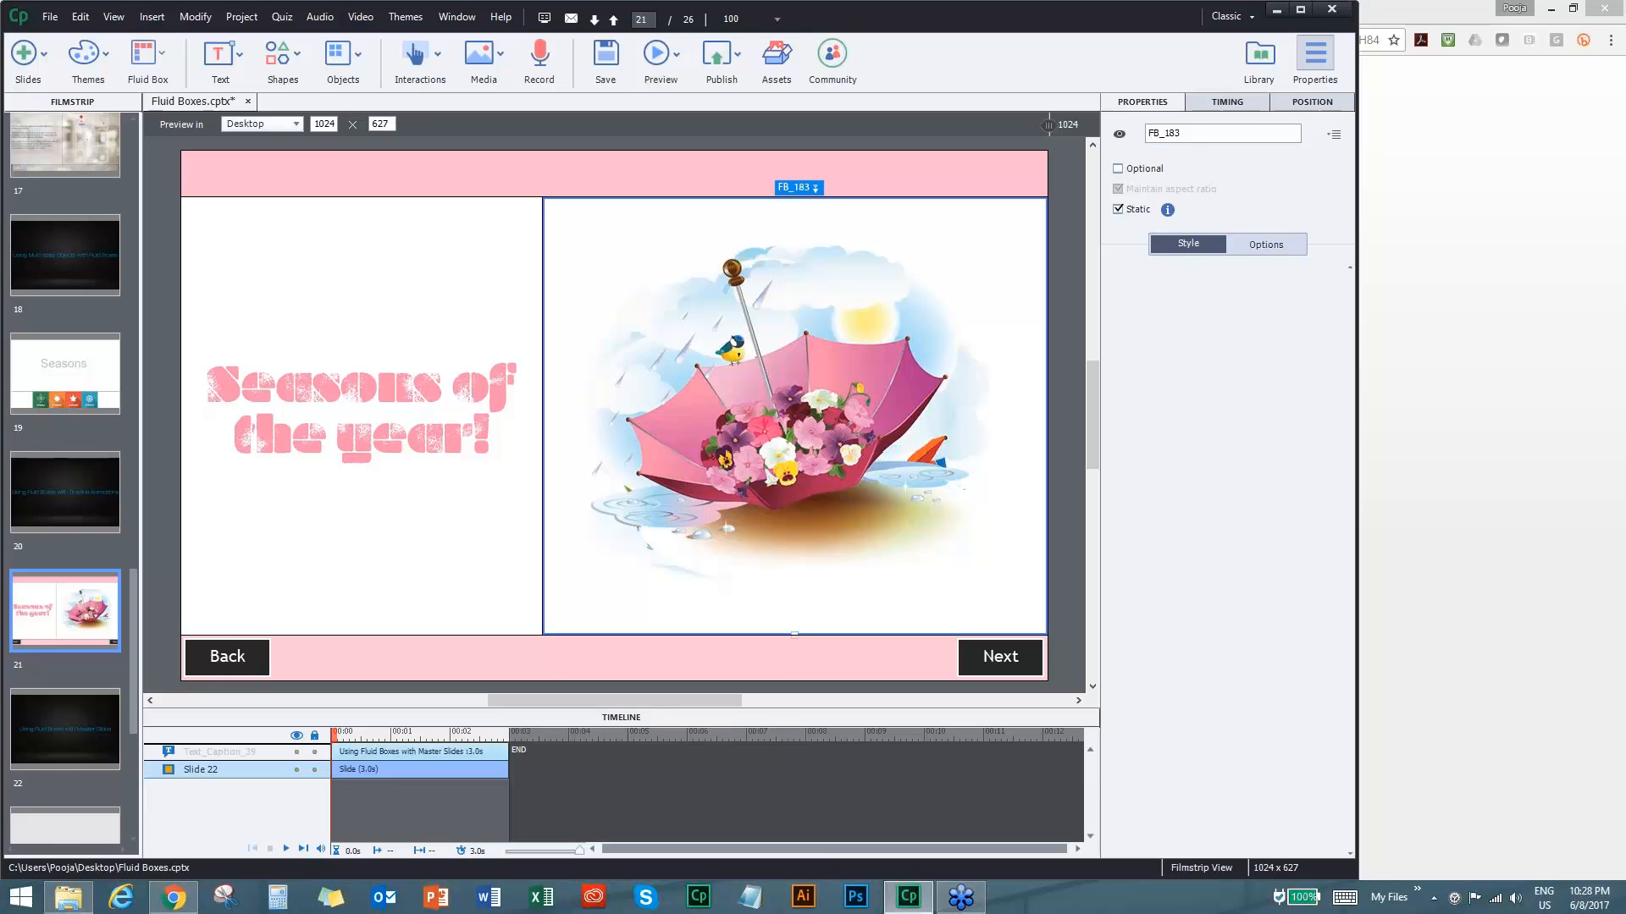
click(83, 734)
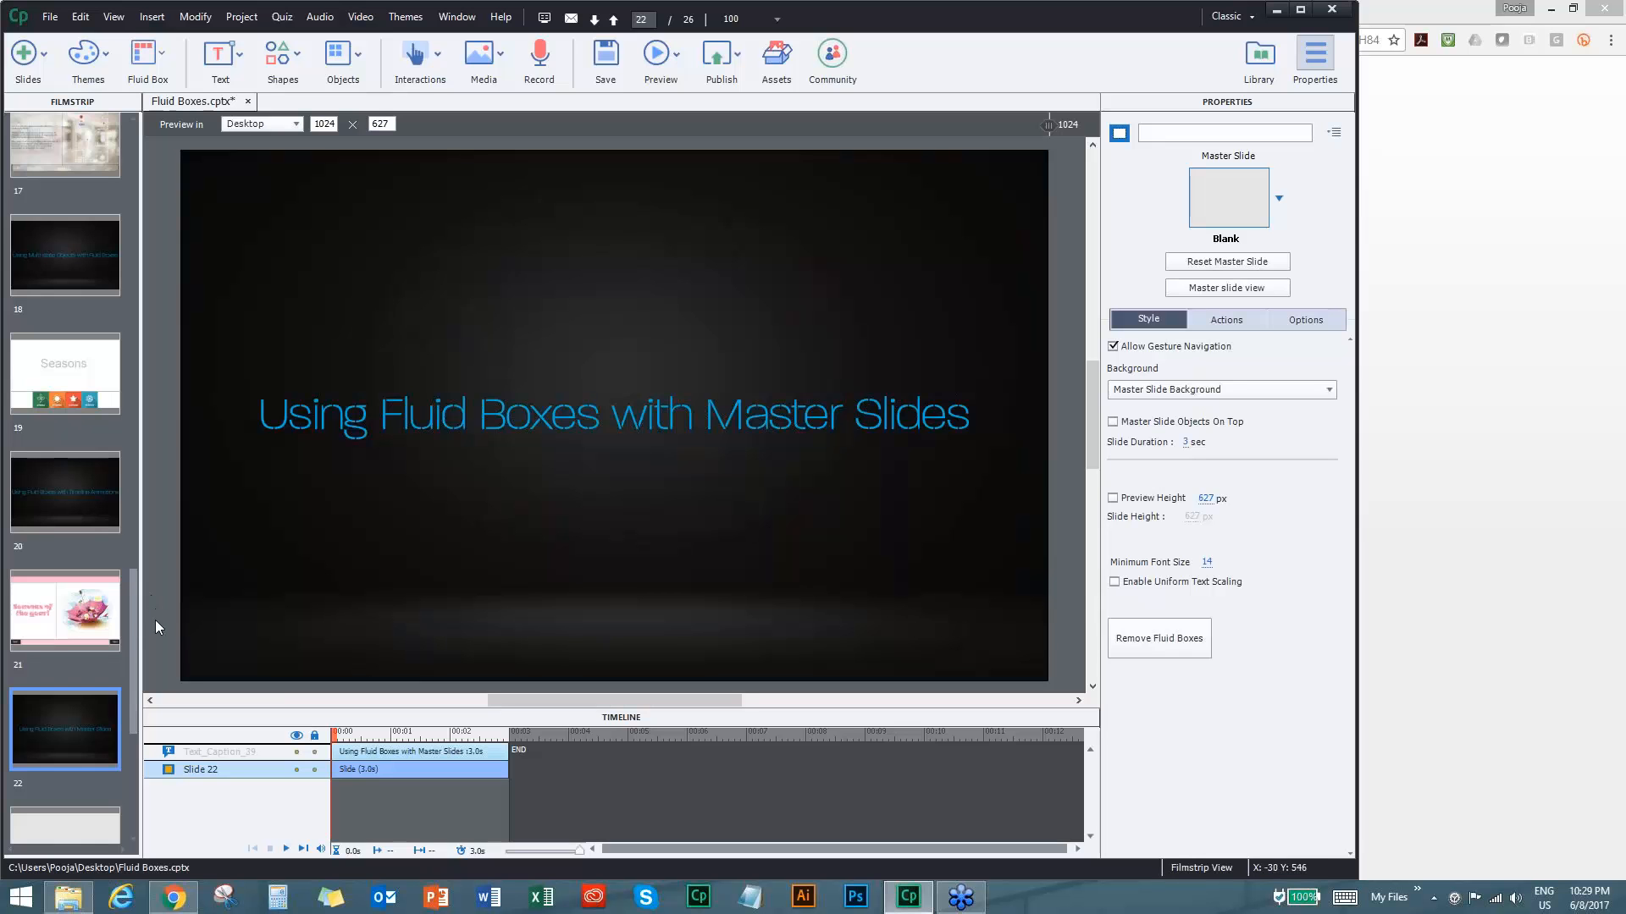
drag(134, 633, 129, 684)
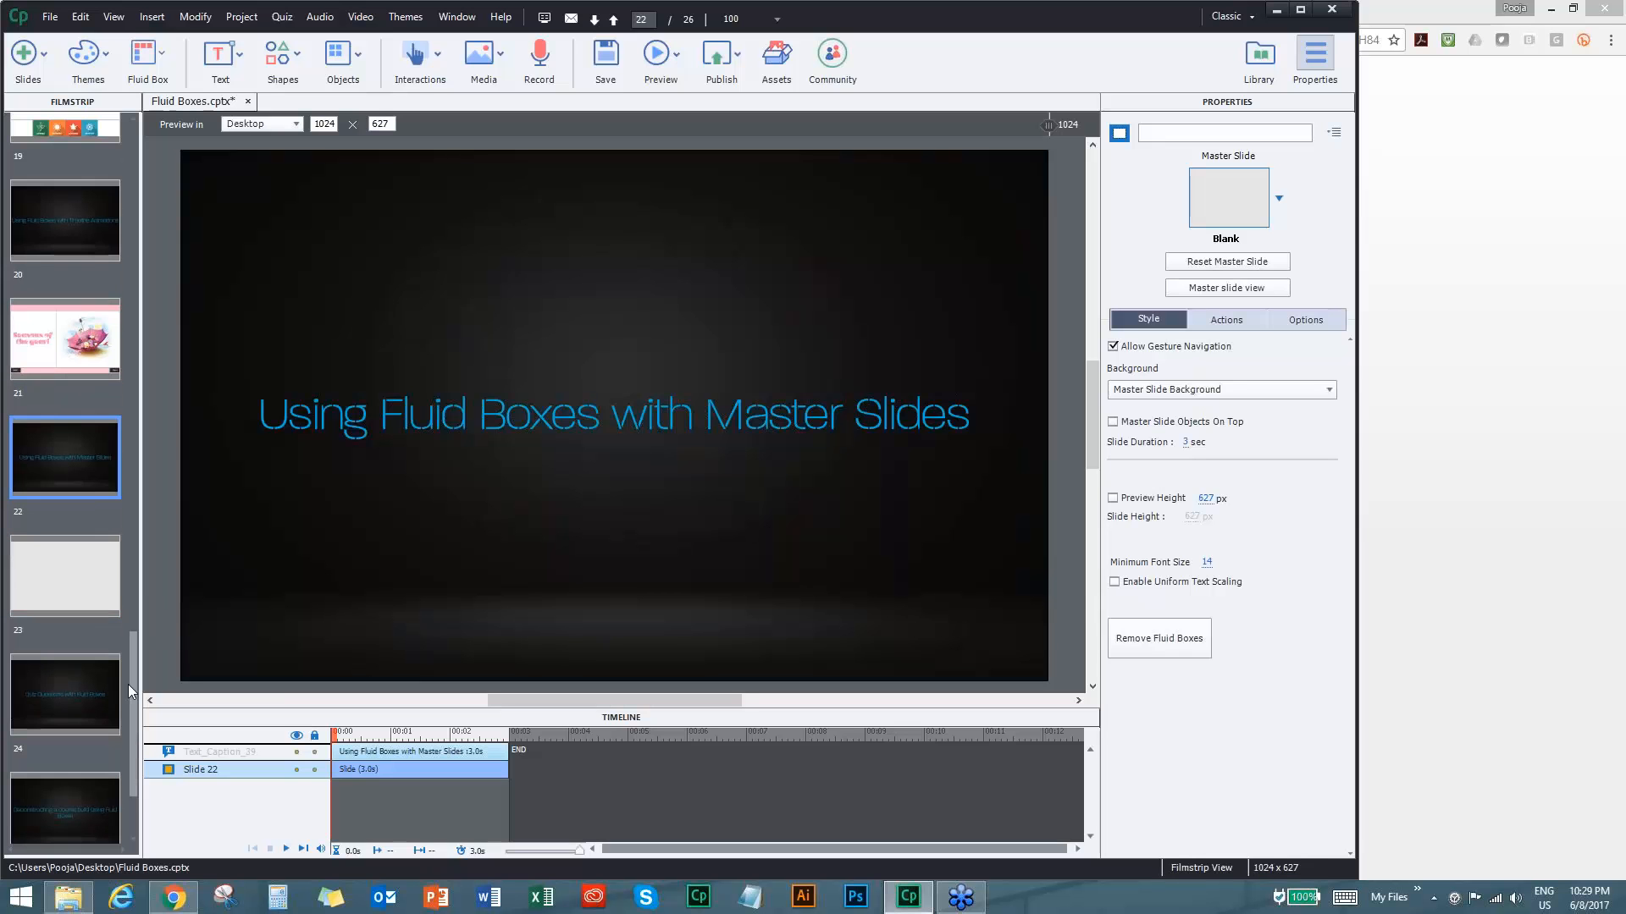
click(61, 537)
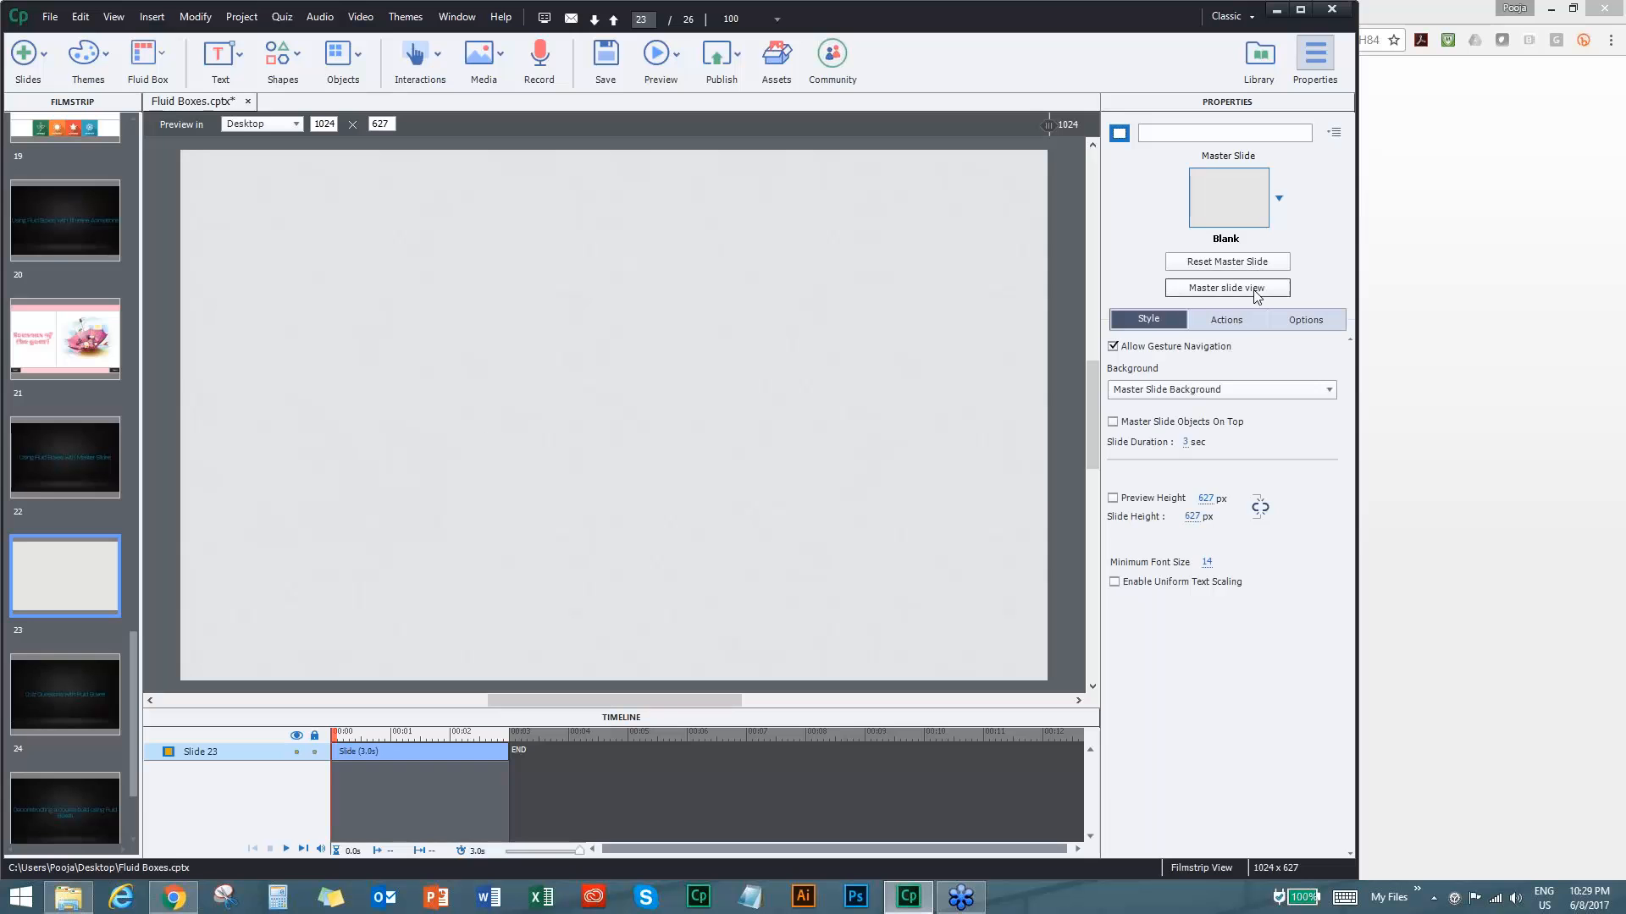
Enter the master slide view and add a new content master slide after the Blank master.
click(1257, 289)
click(68, 356)
right_click(67, 356)
mouse_move(135, 391)
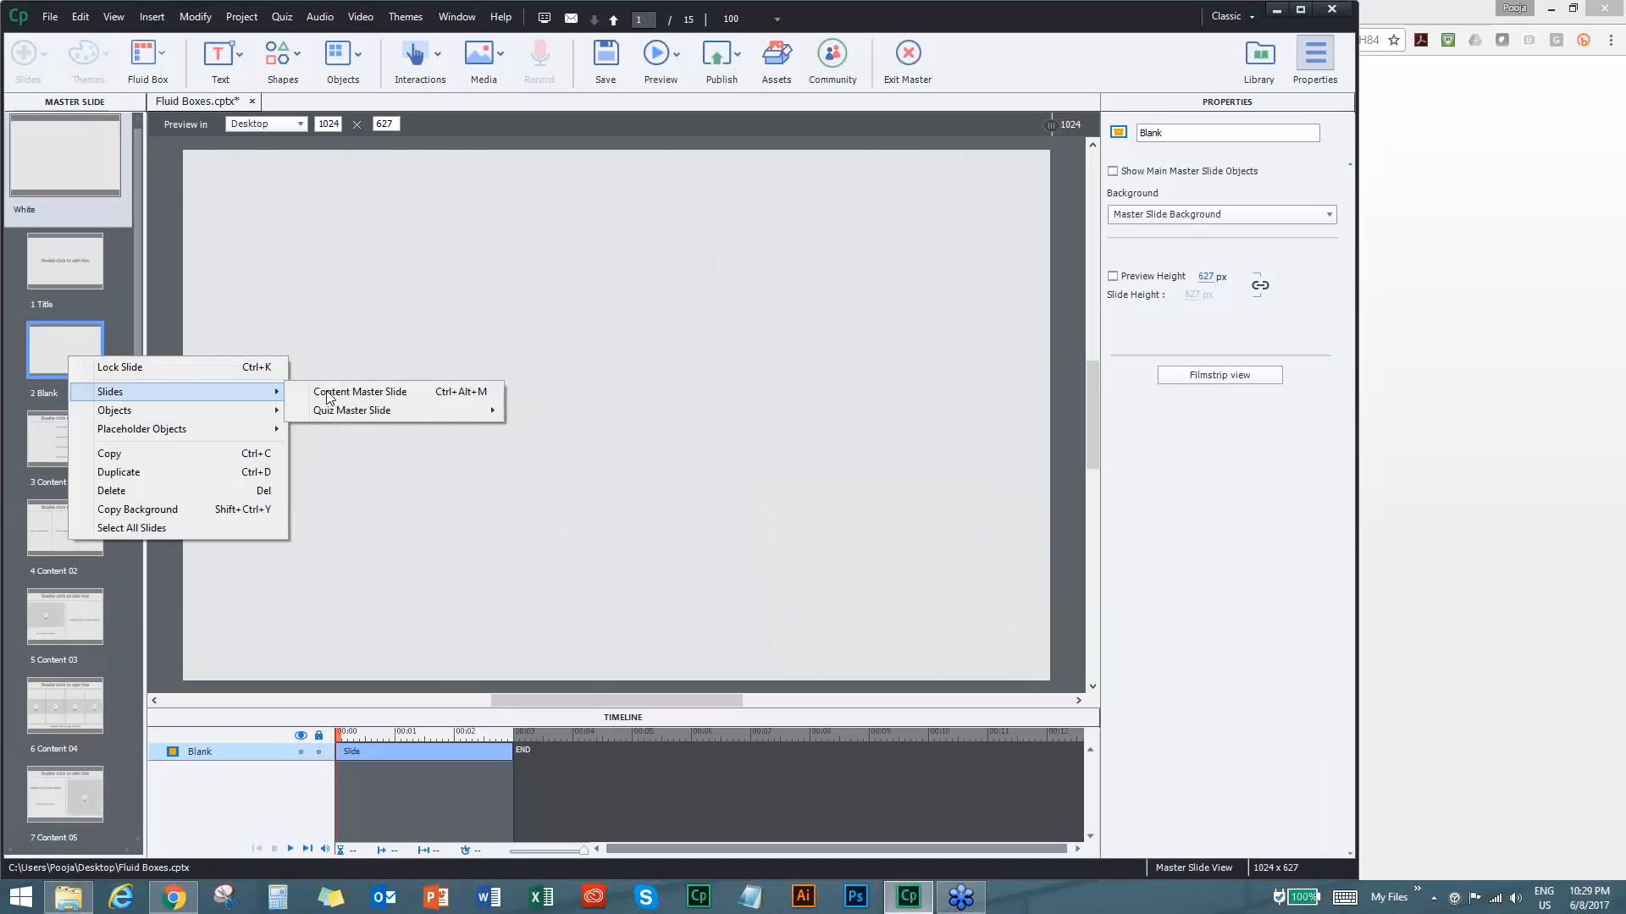
click(339, 394)
Divide the new master slide into four vertical fluid boxes and split the second one into five horizontal boxes.
click(165, 67)
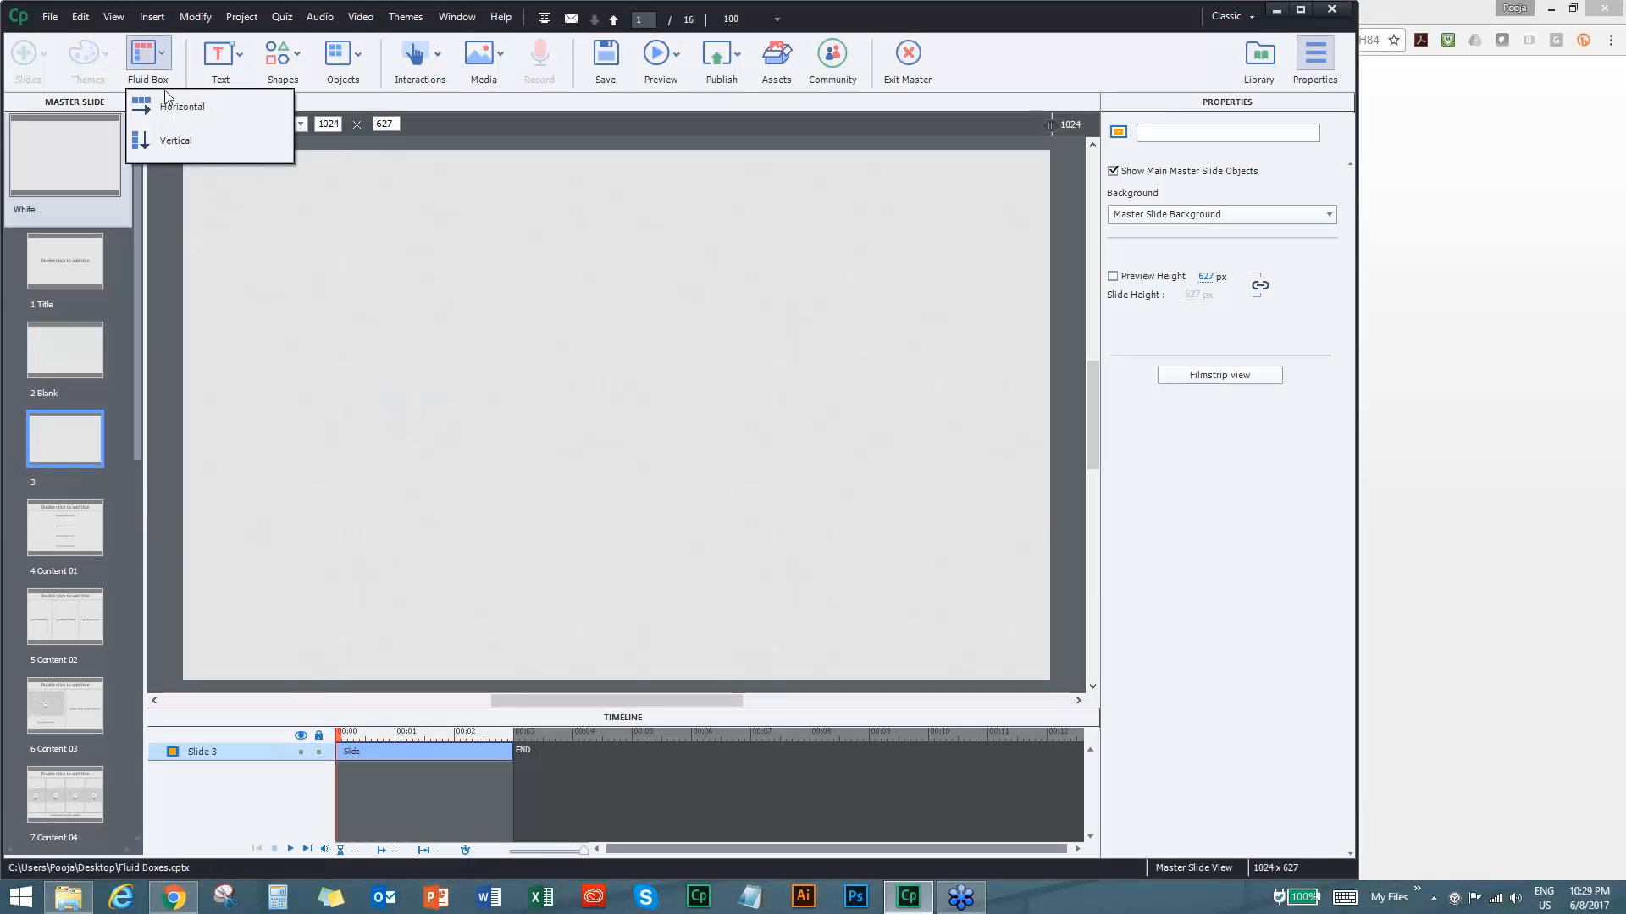
mouse_move(170, 146)
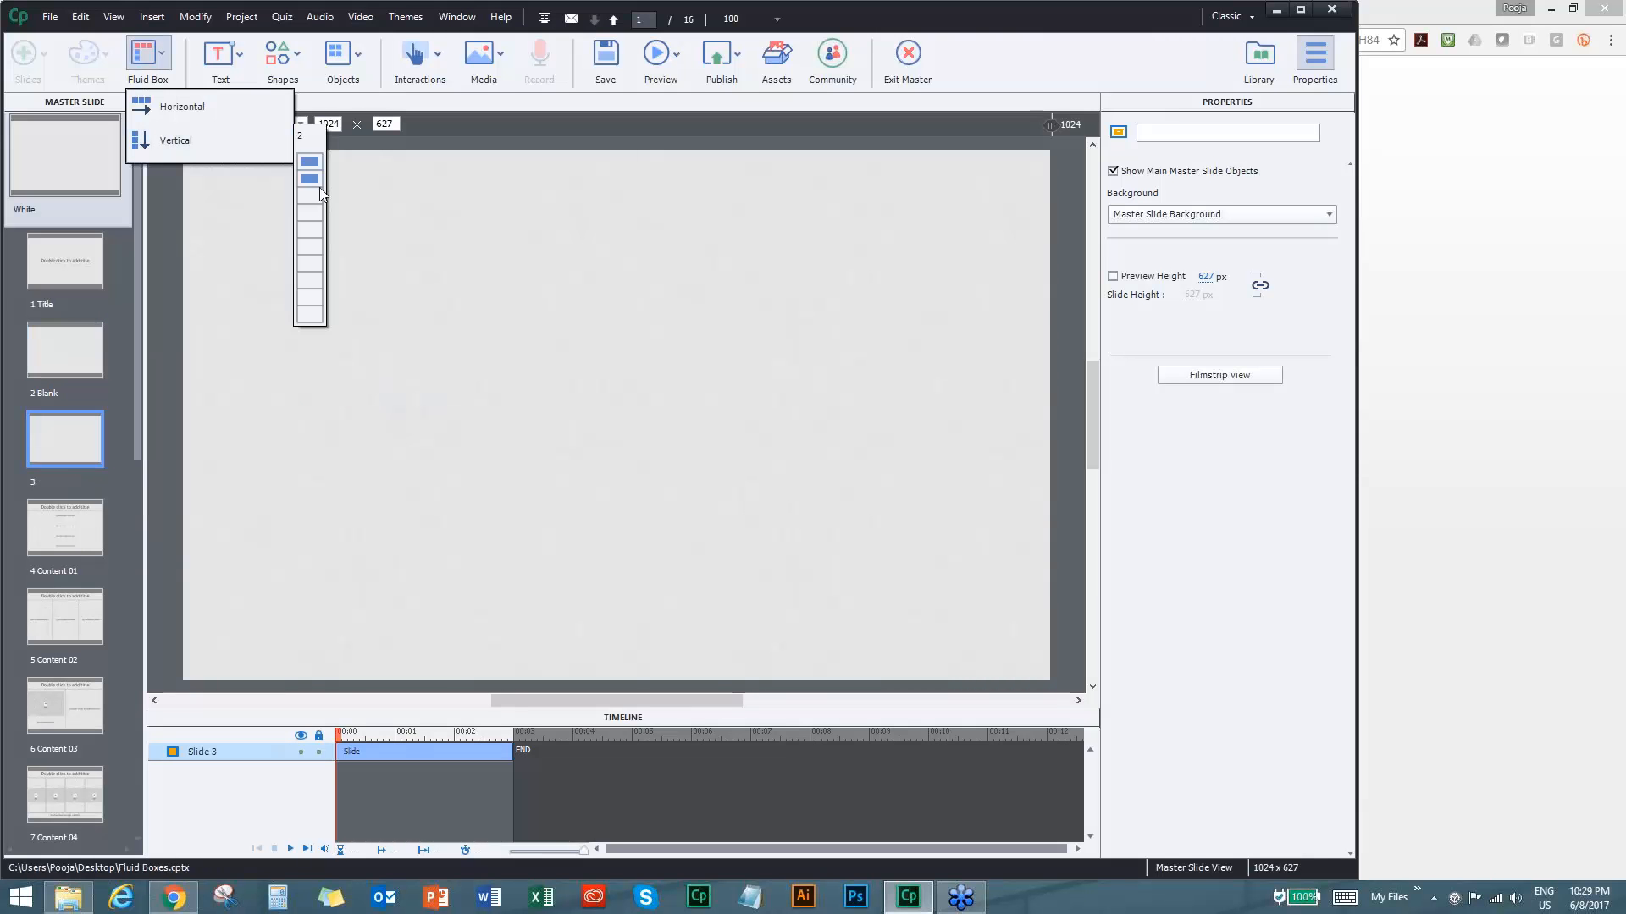
click(312, 211)
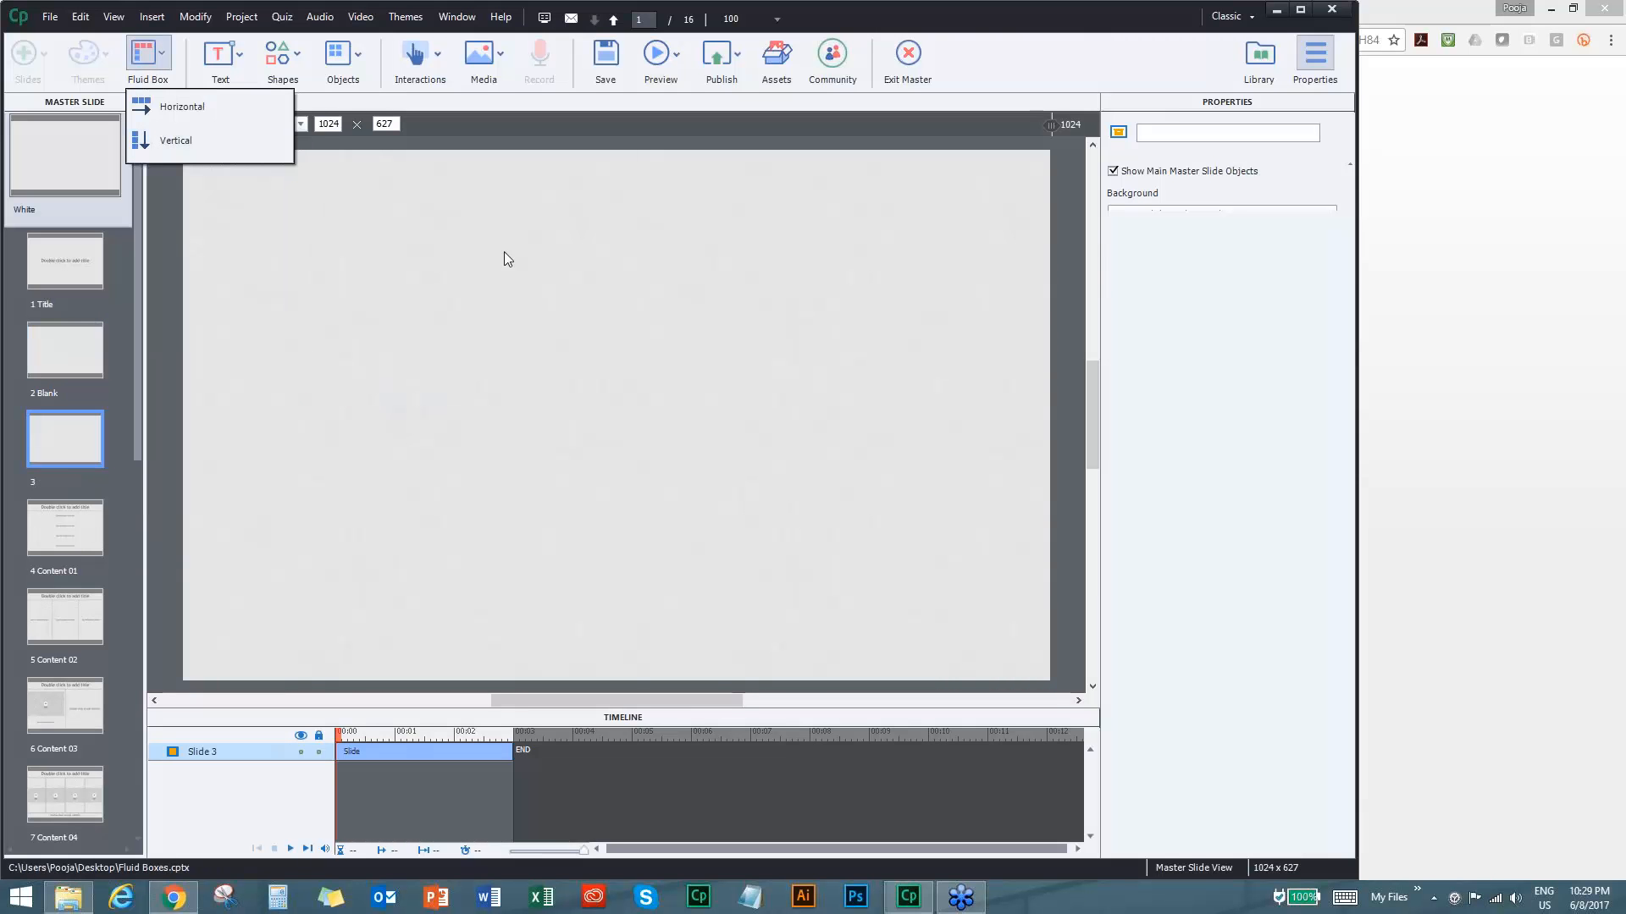
click(679, 407)
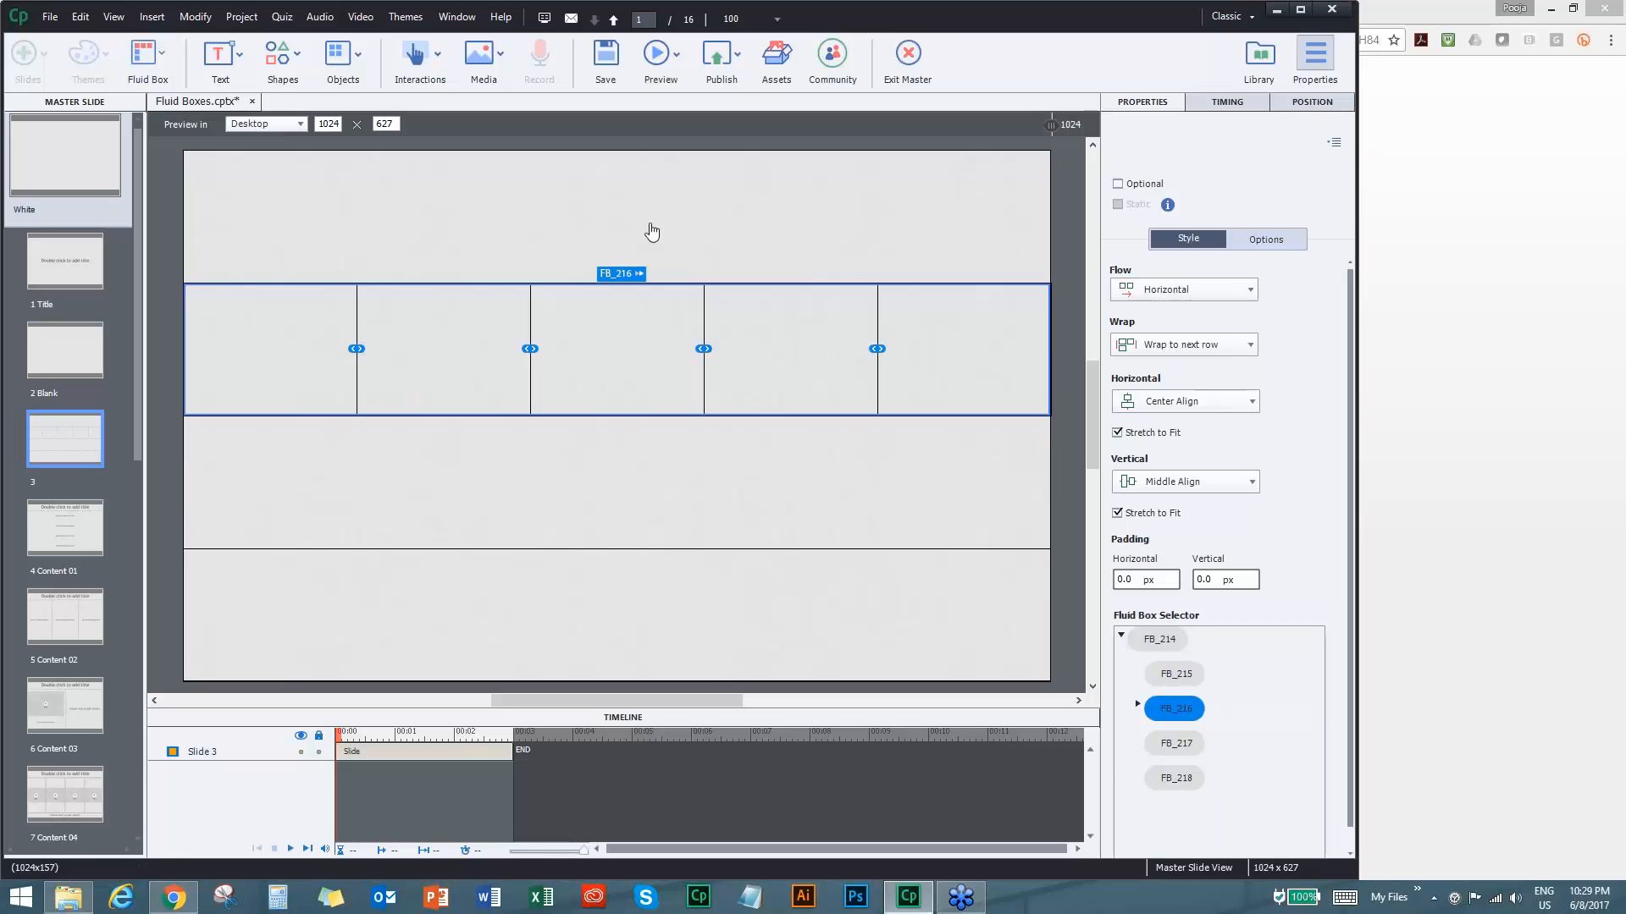
Exit the master slide view and apply the new Slide 3 master to slide 23.
click(908, 56)
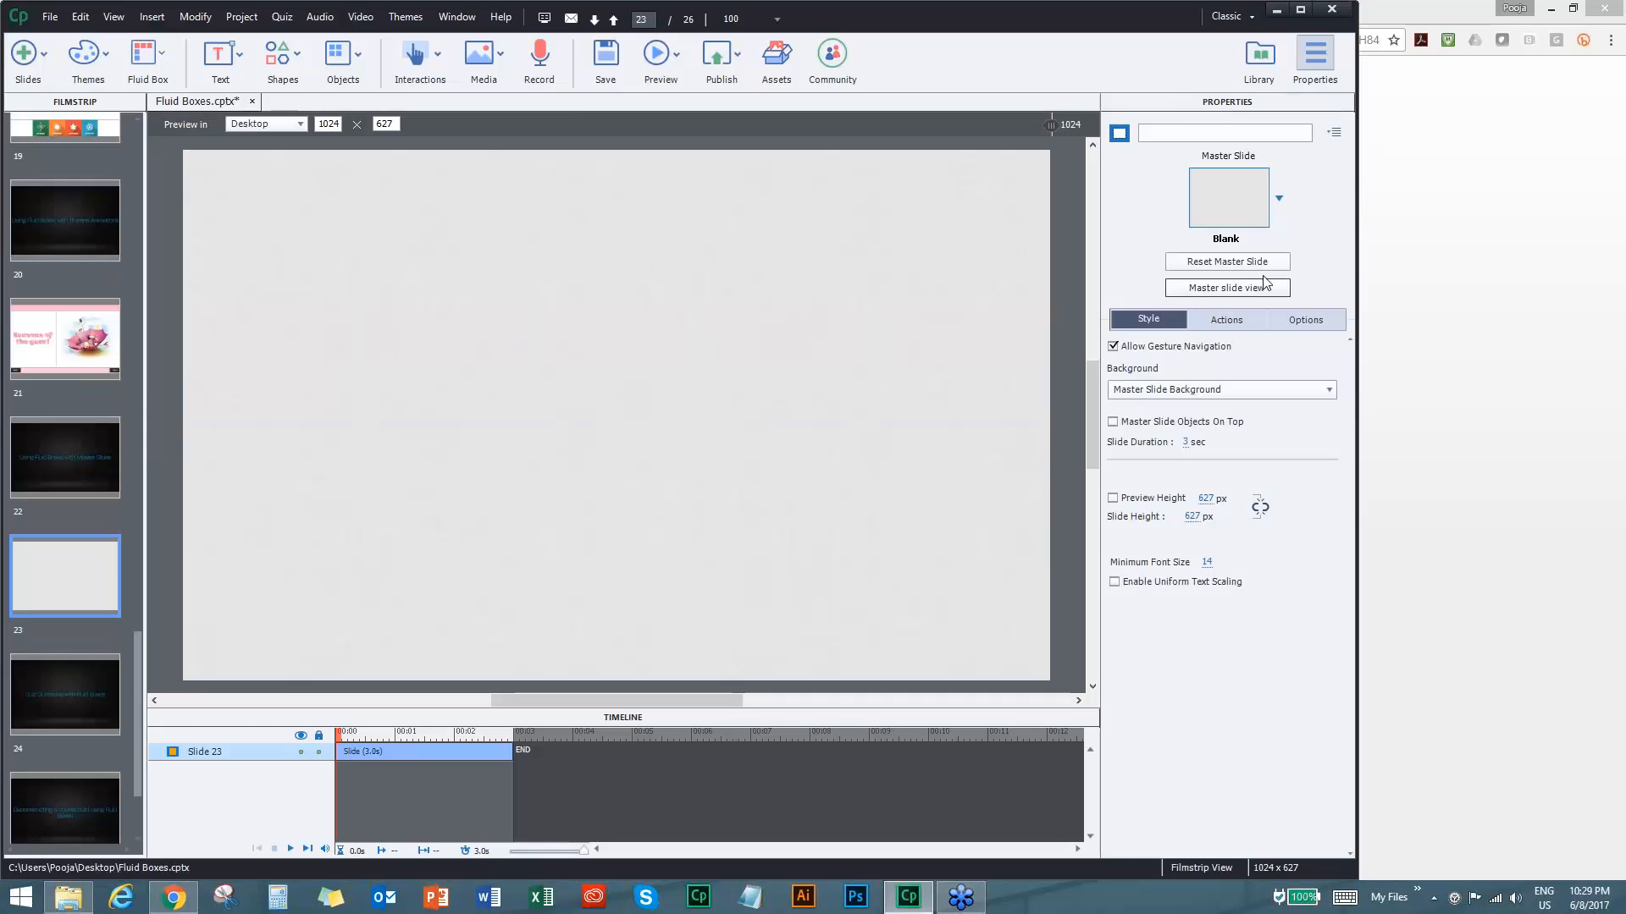
click(1278, 200)
click(1237, 191)
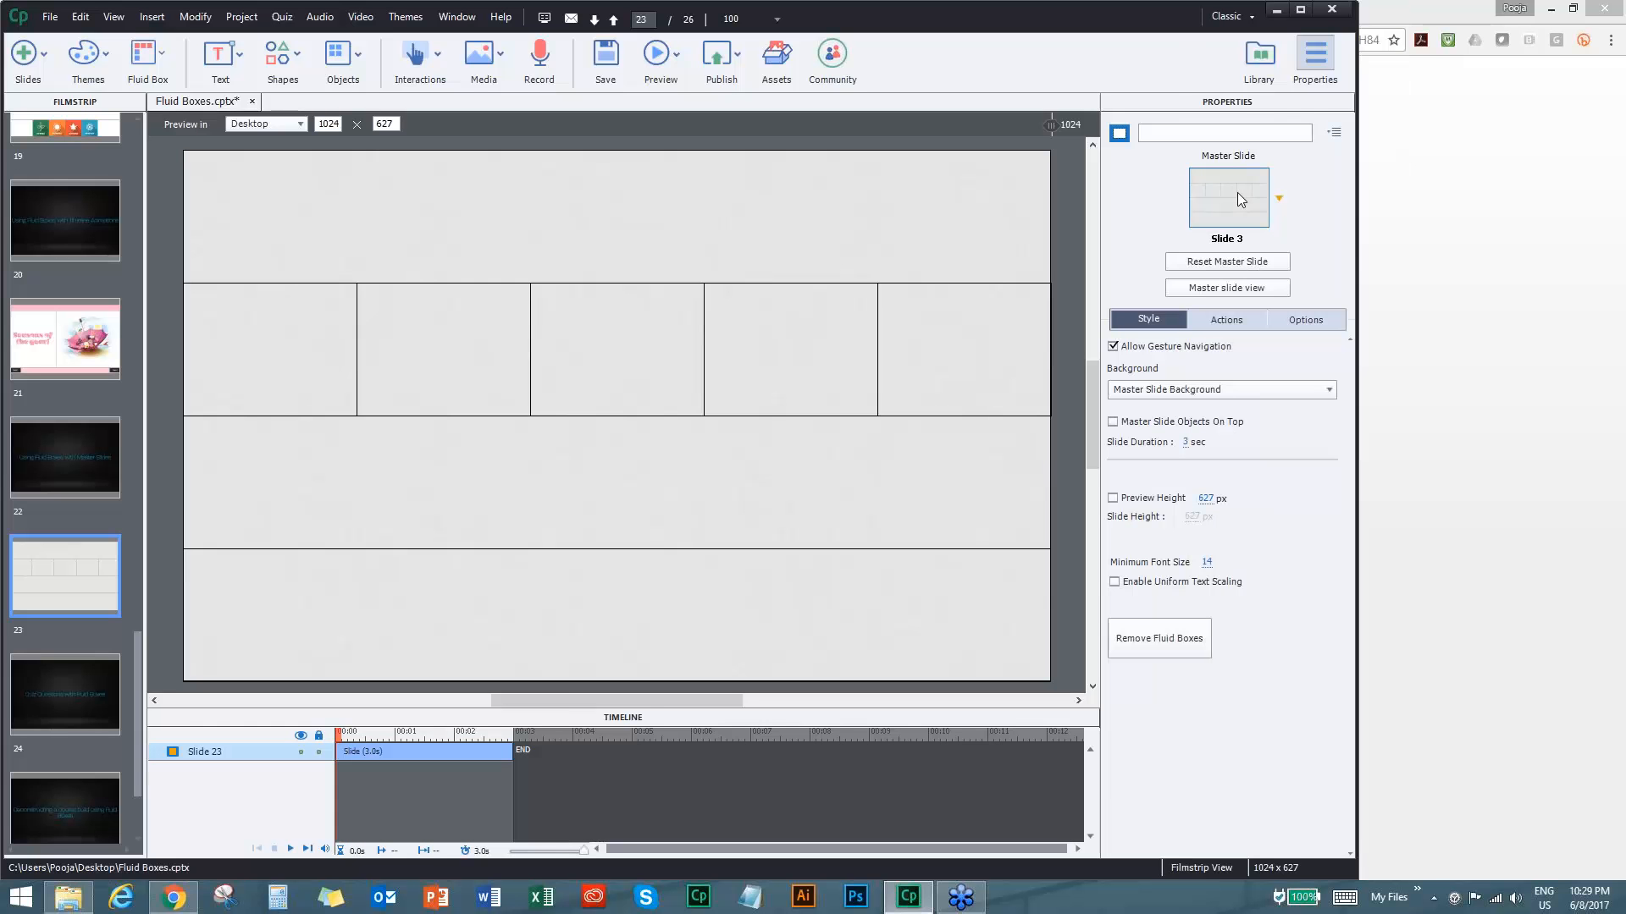
Adjust the last two dividers of the five-box row on slide 23 to widen the middle box and narrow the last one.
click(497, 329)
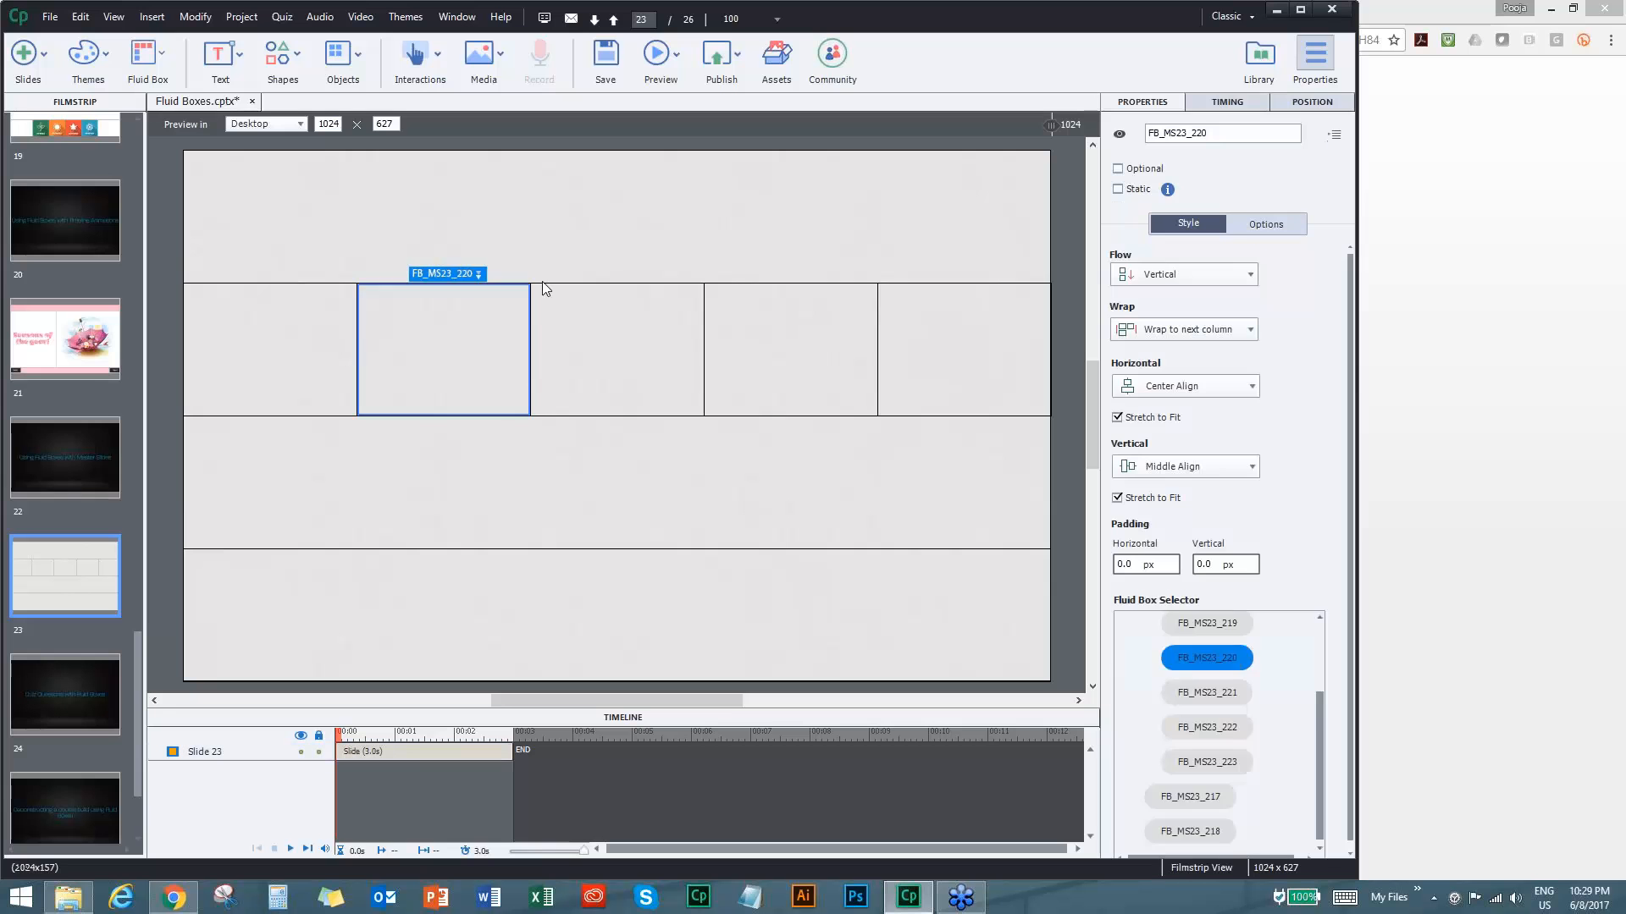
click(1048, 297)
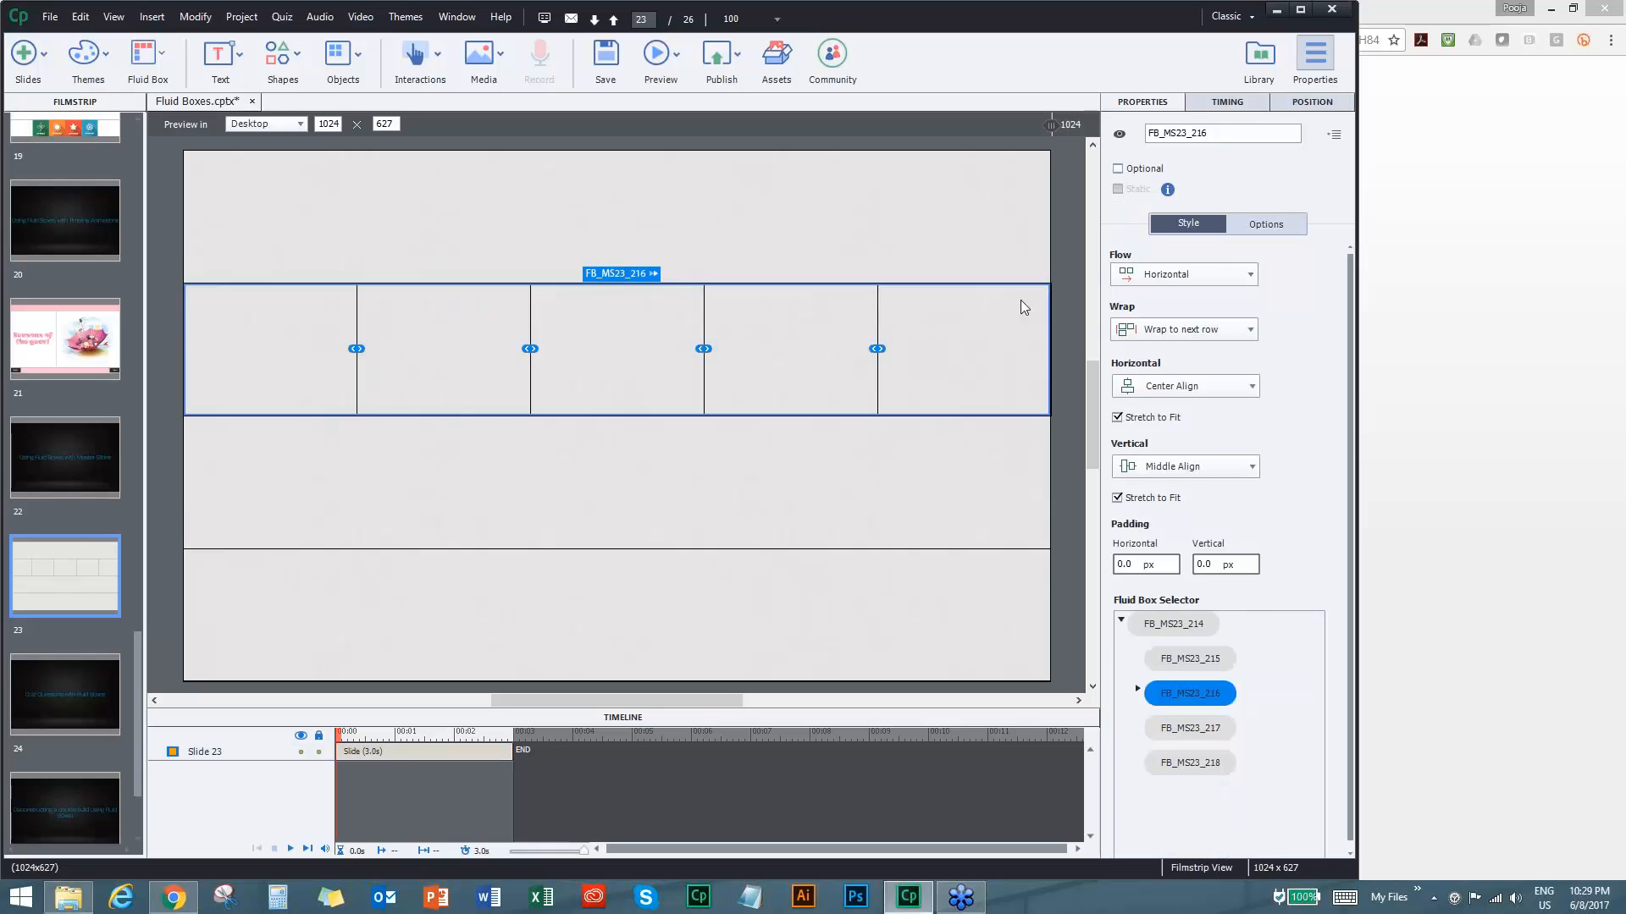
drag(877, 348, 951, 350)
drag(704, 349, 796, 354)
Resize the parent fluid box's rows so the five-box row is taller and the last row is shorter.
click(987, 543)
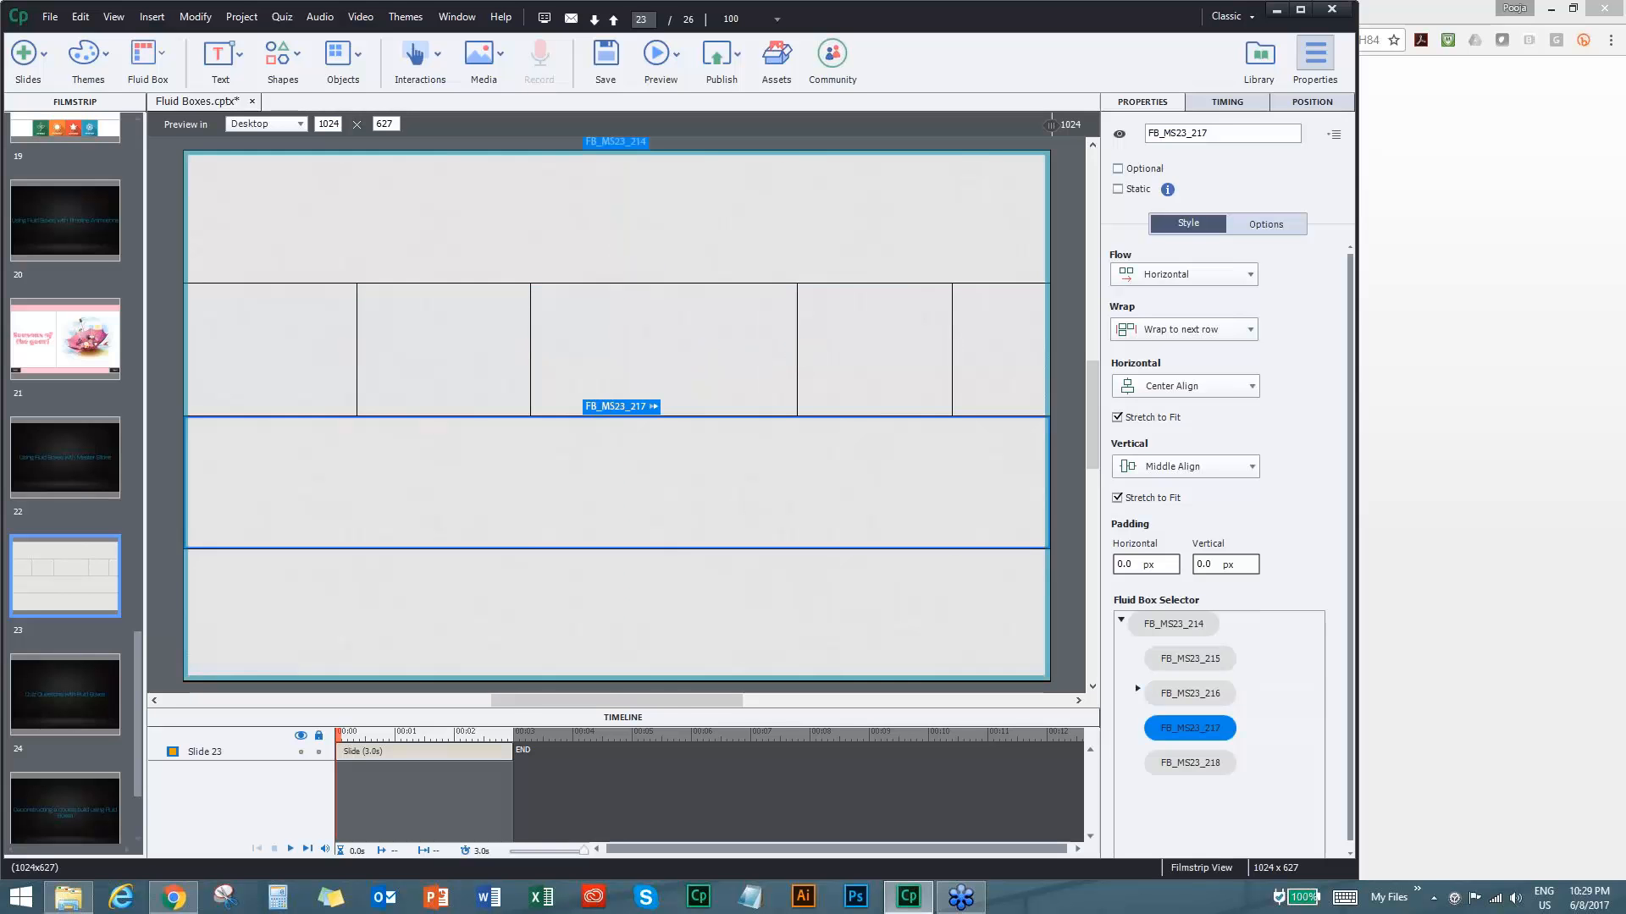
click(1049, 565)
drag(620, 602, 618, 623)
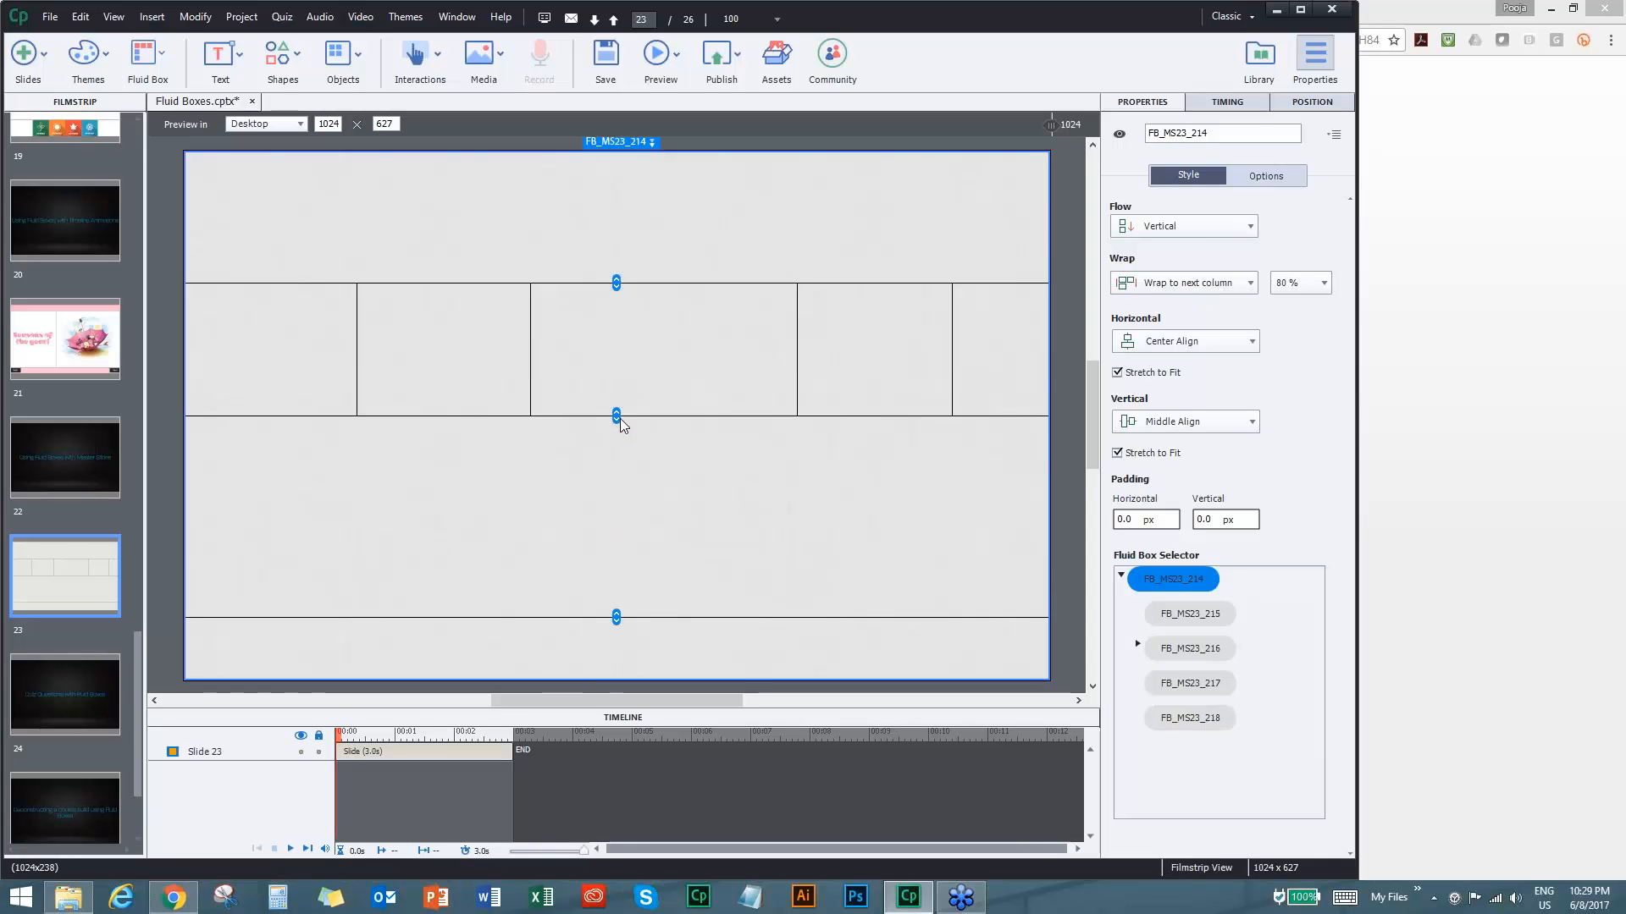
drag(619, 435, 618, 475)
Split the wide middle box of the second row into five vertical fluid boxes.
click(444, 379)
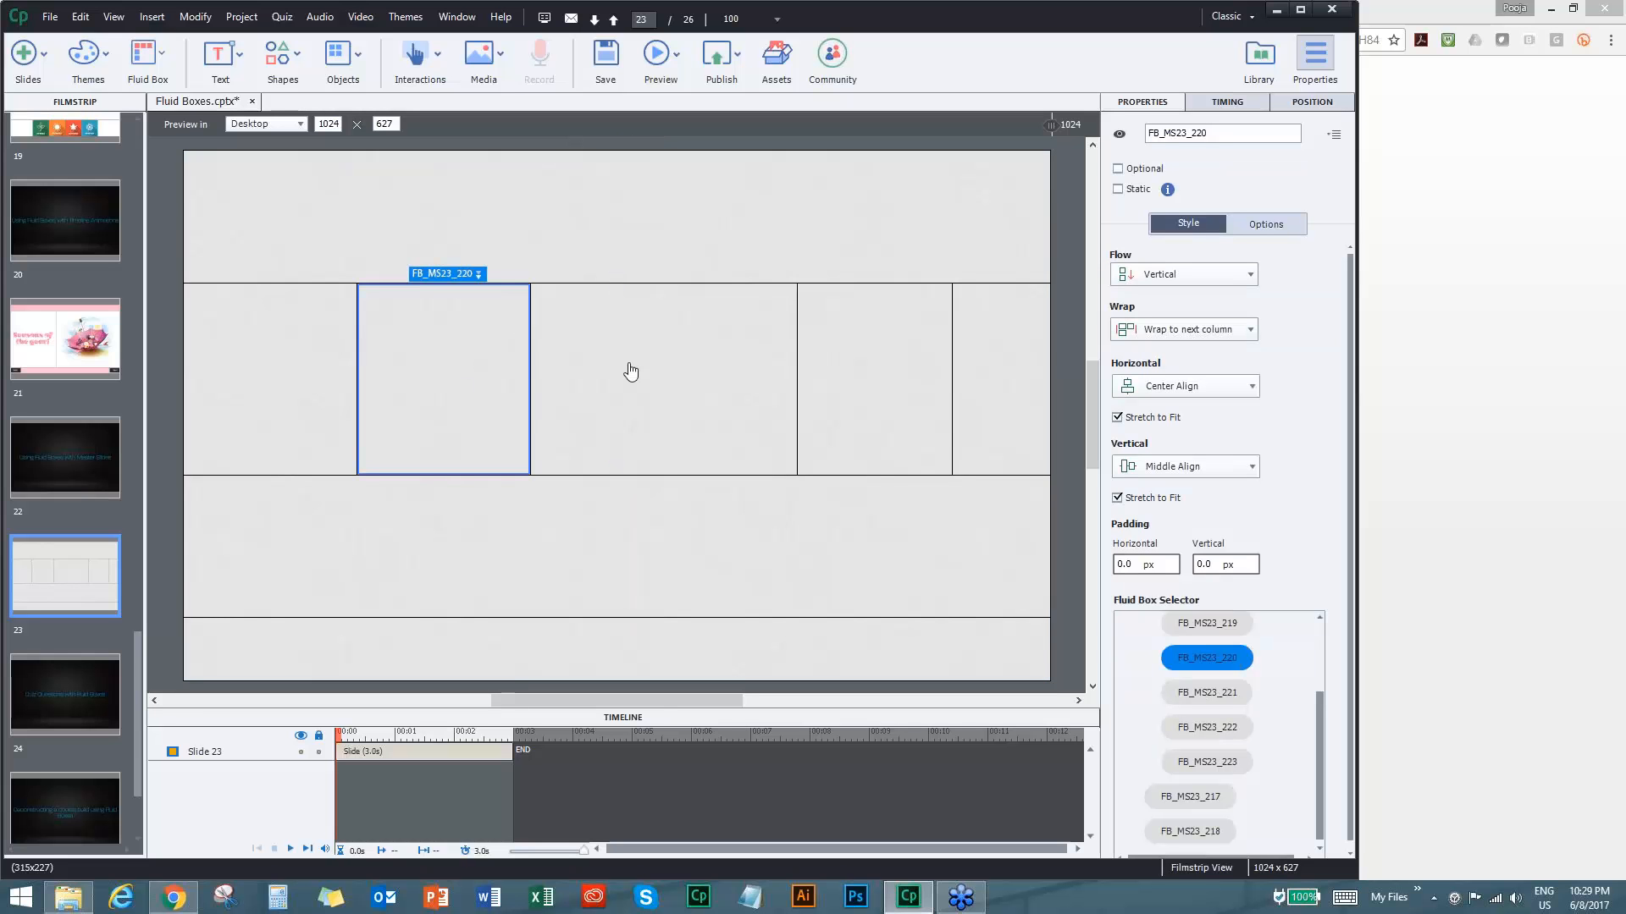
click(630, 371)
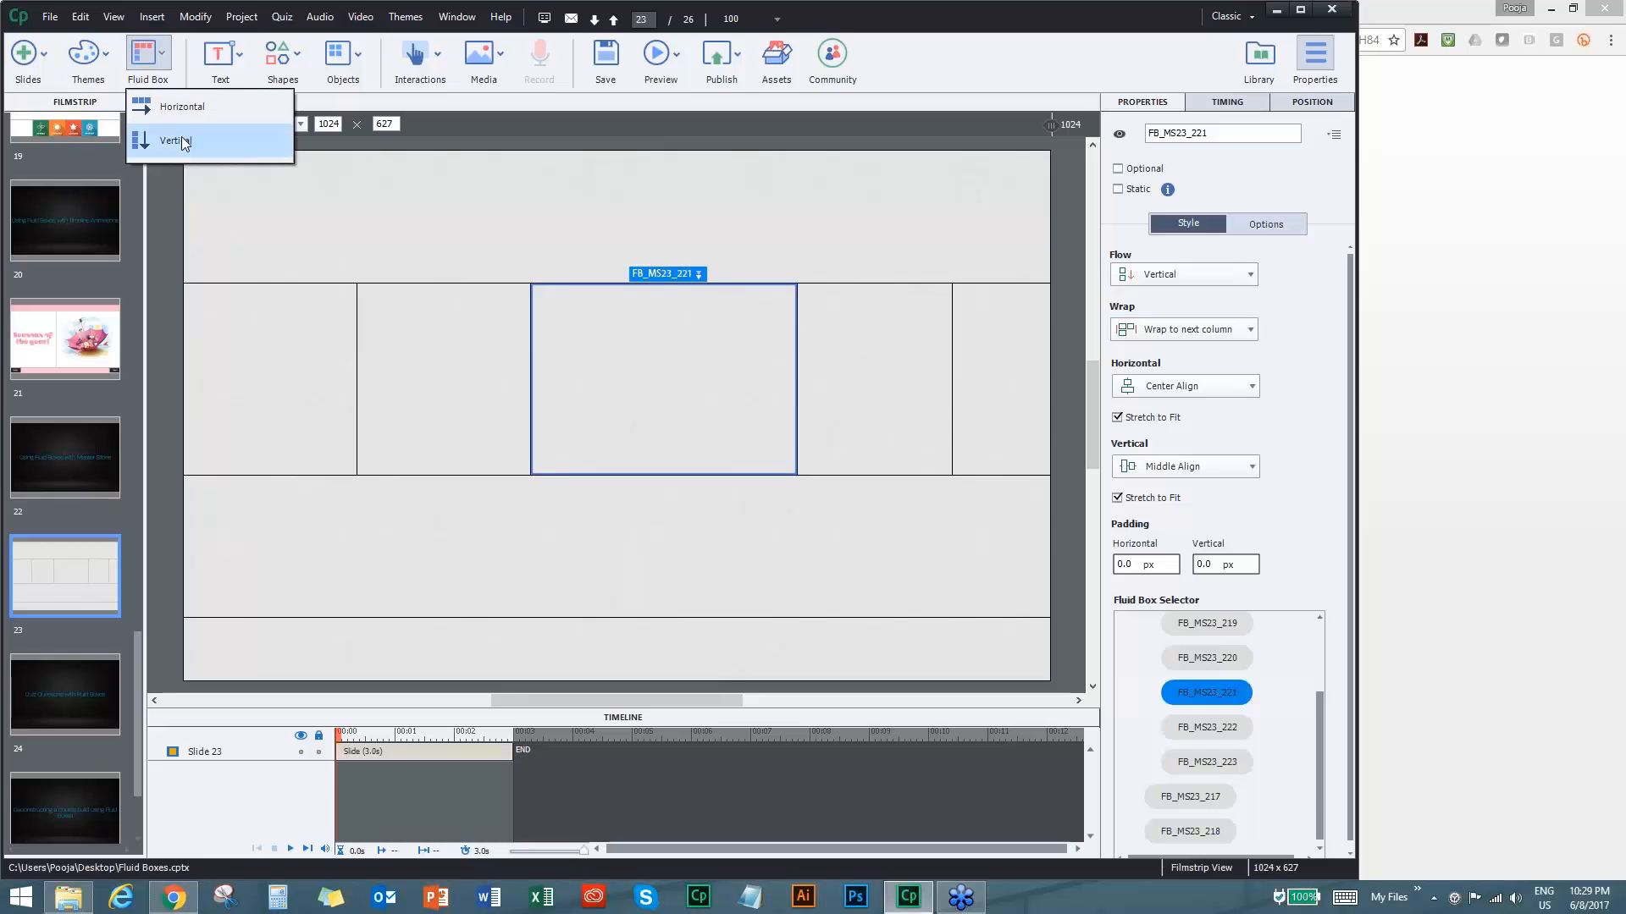
mouse_move(237, 142)
click(320, 223)
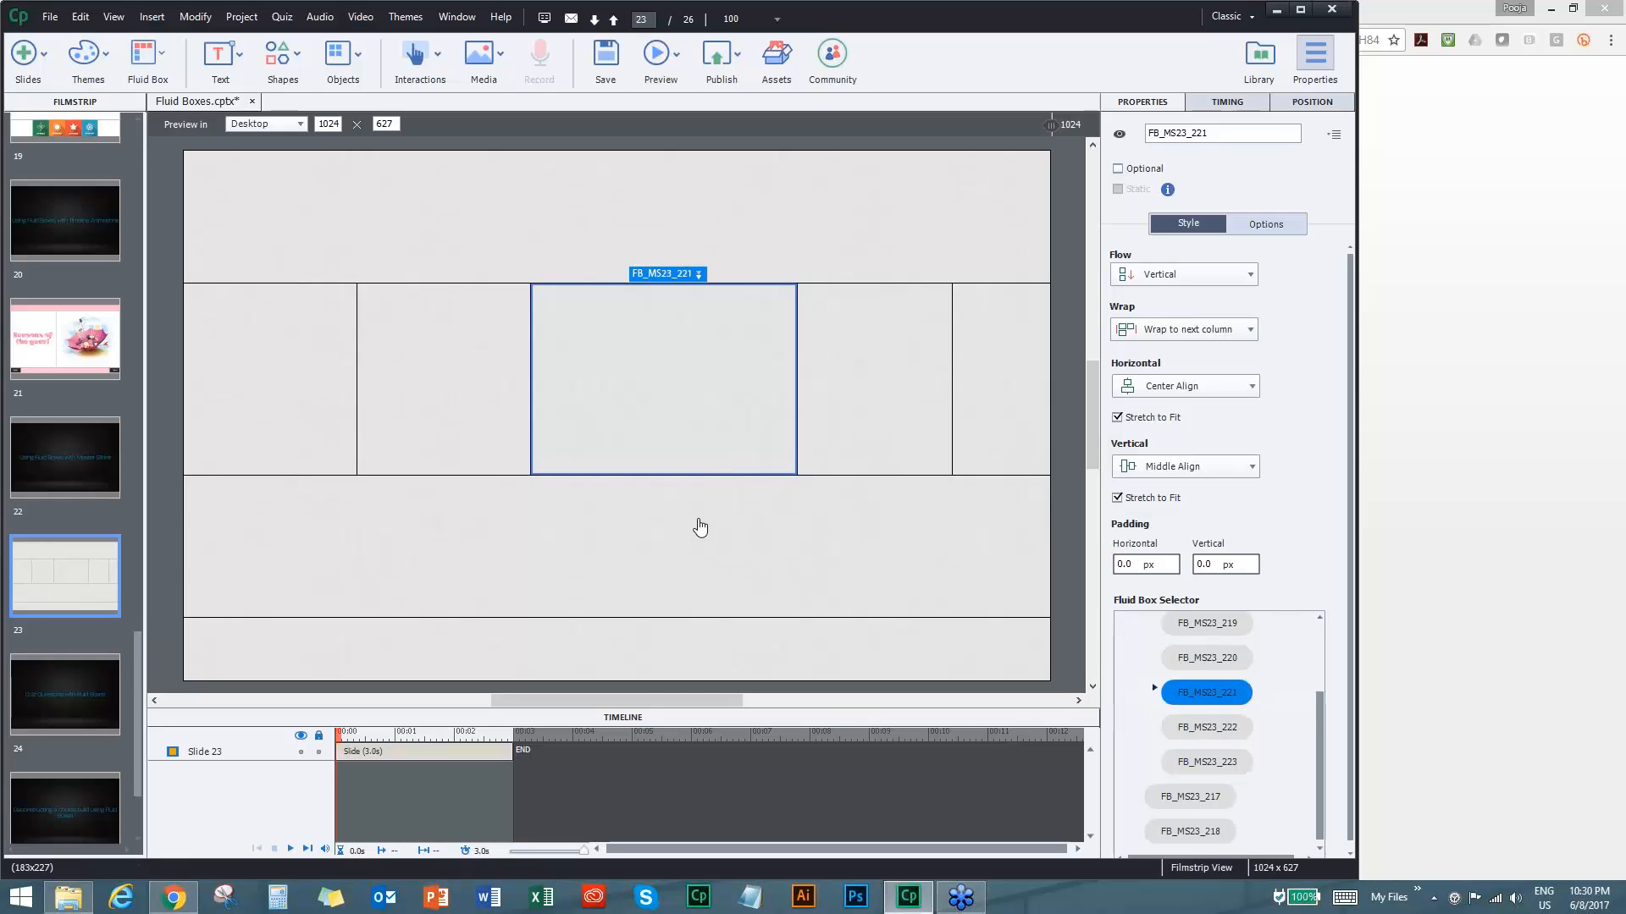
Delete the third of the stacked fluid boxes inside the middle box and confirm the deletion.
click(651, 535)
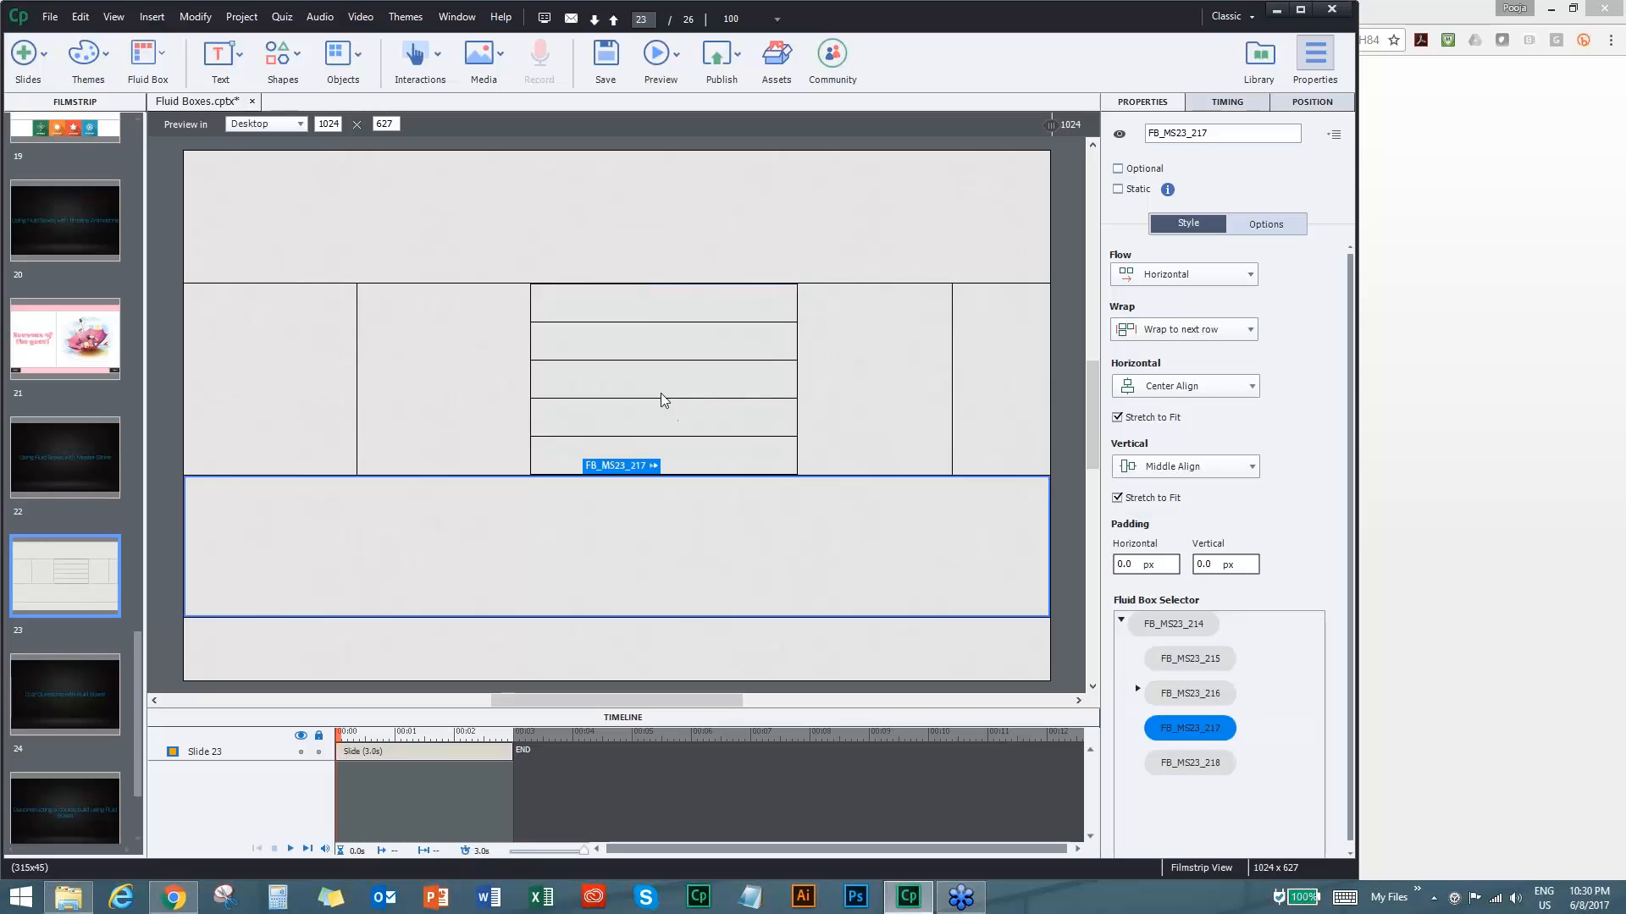
click(665, 381)
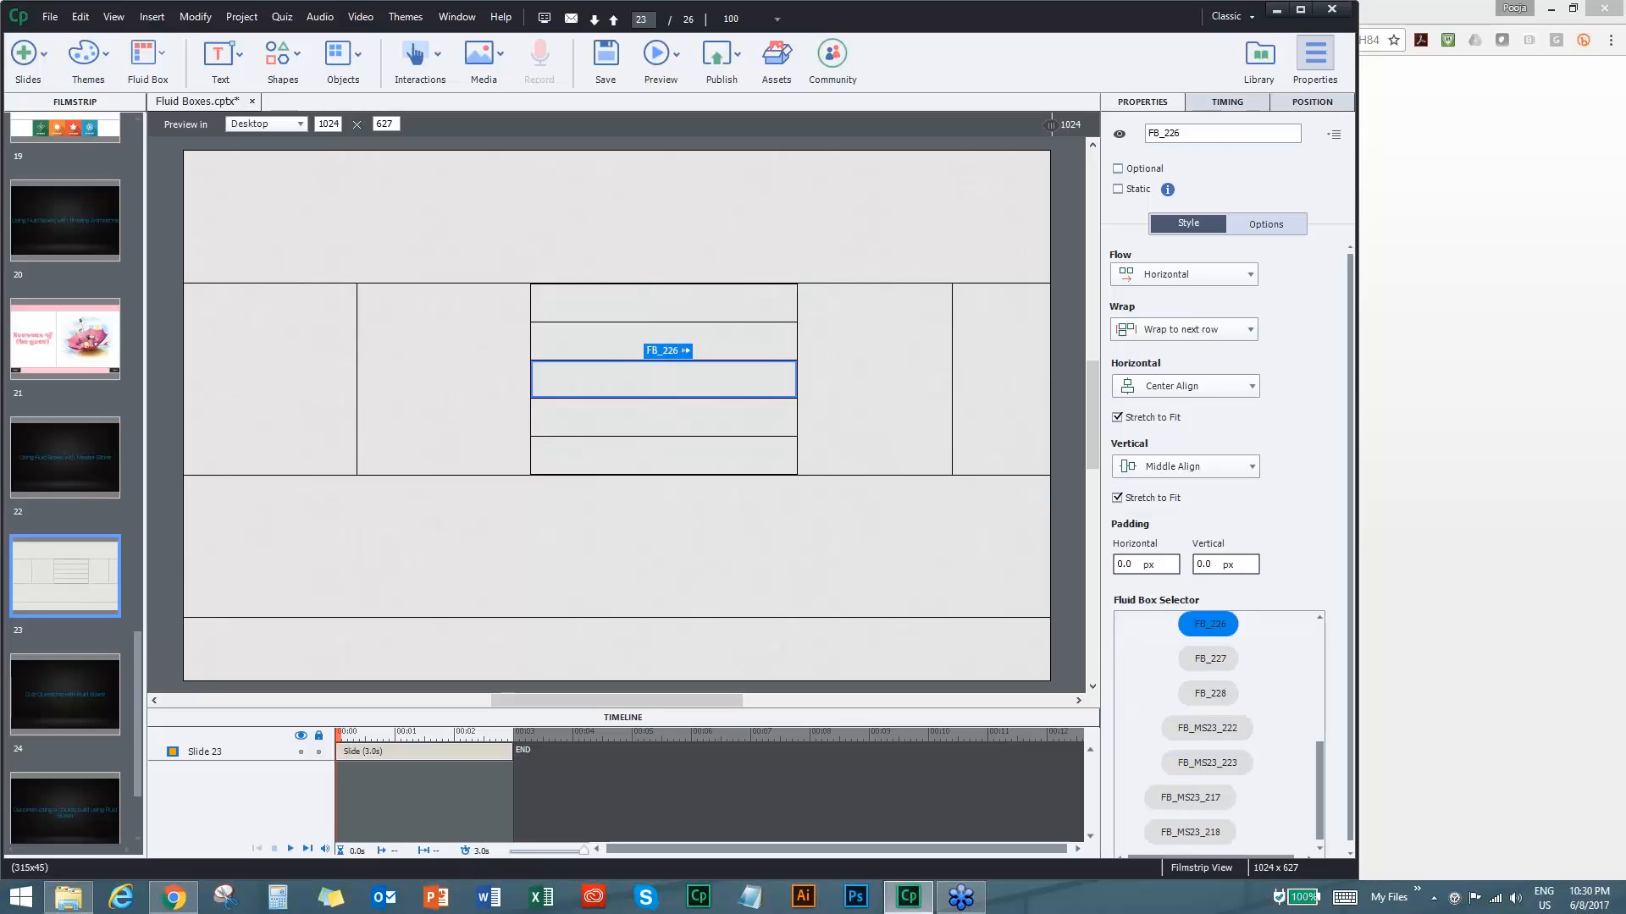
key(Delete)
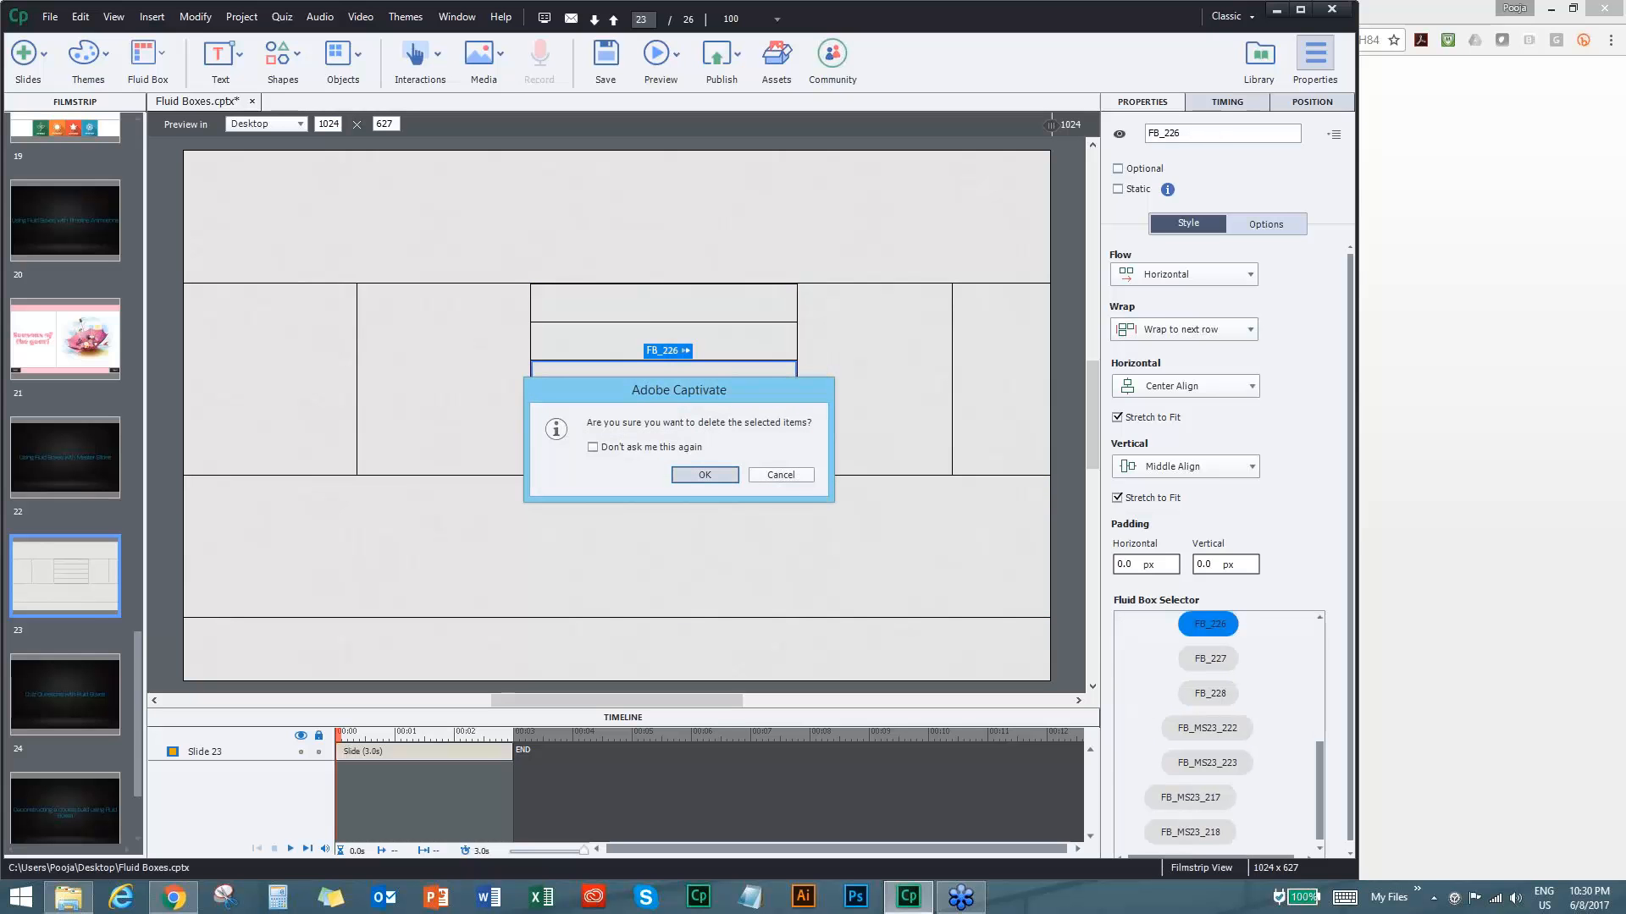
click(705, 475)
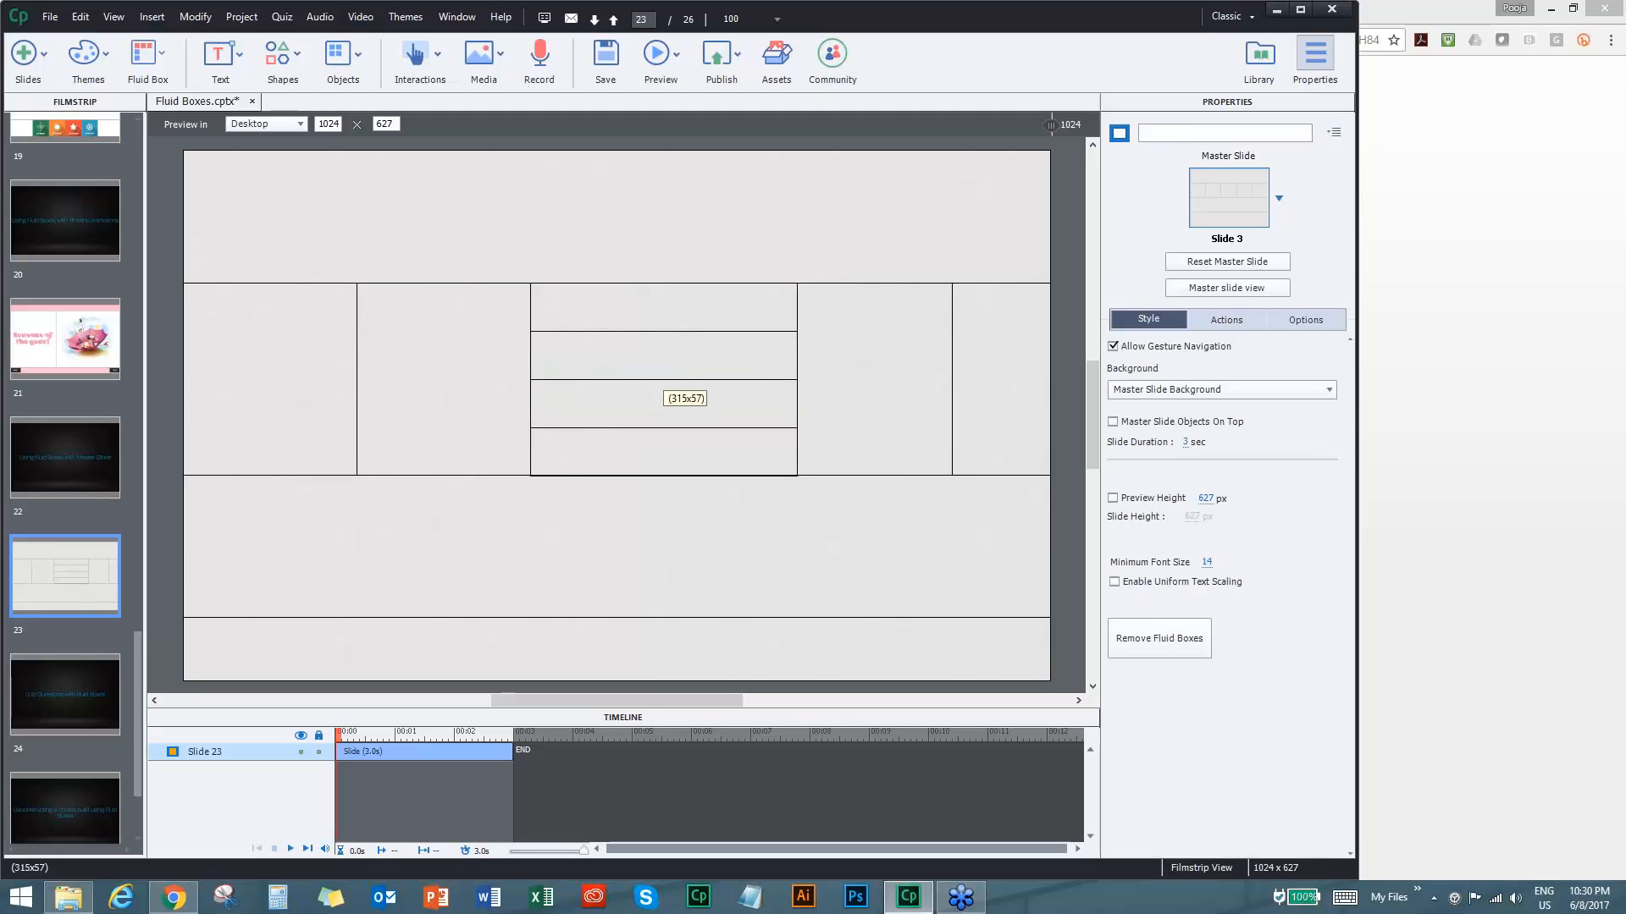
Examine the master slide prefix in the name of the first row's fluid box on slide 23.
click(584, 207)
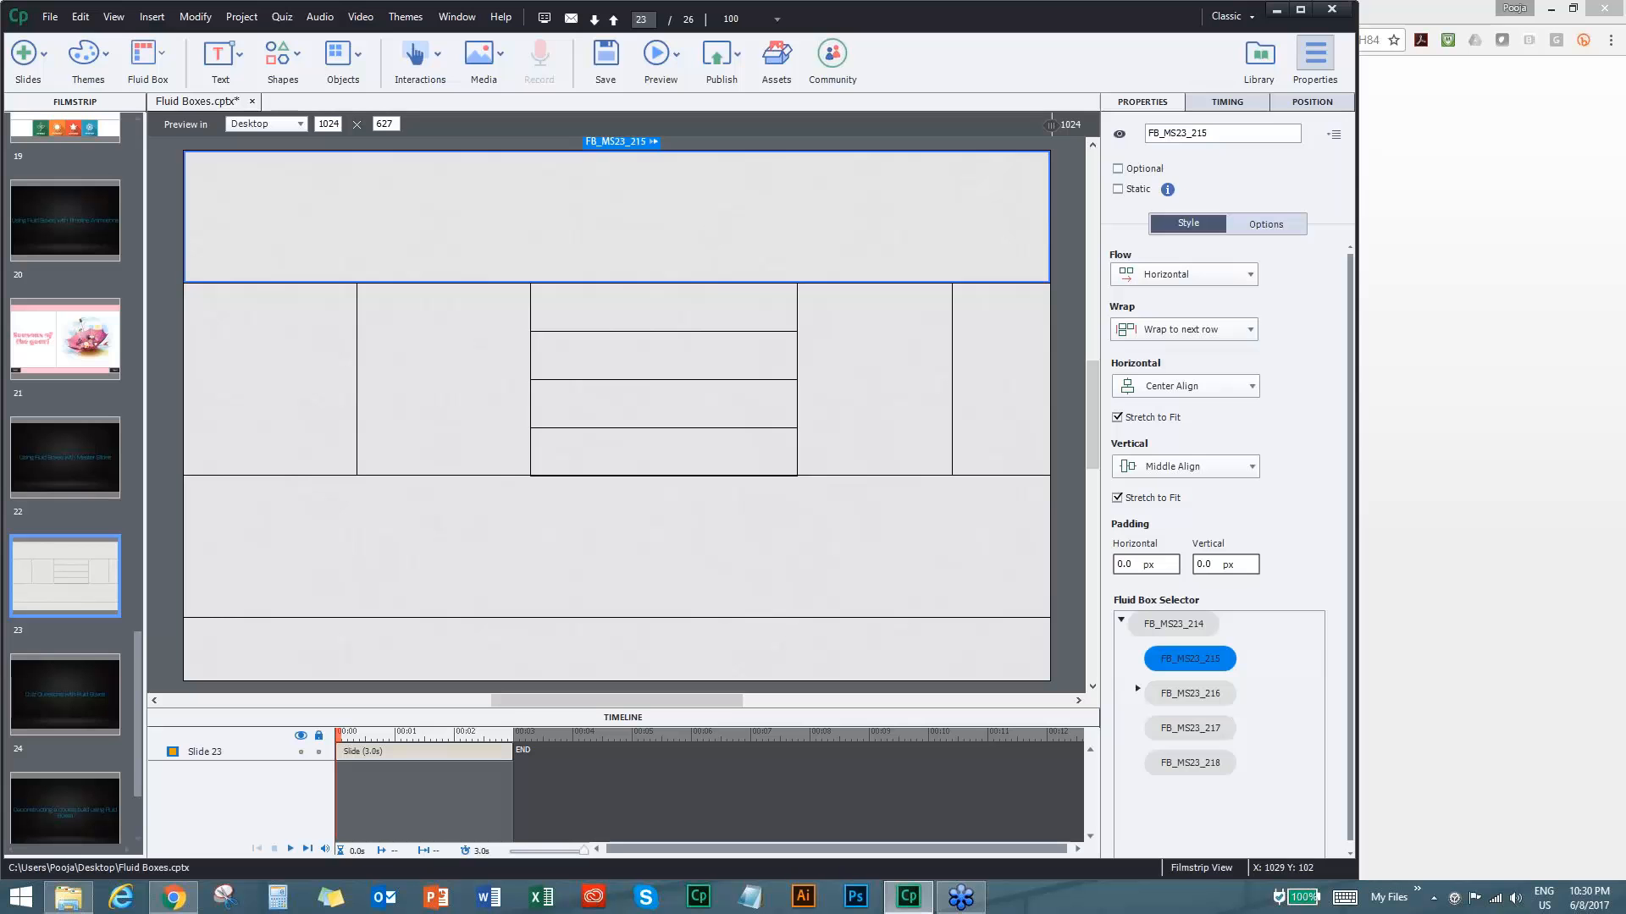
drag(1187, 133, 1164, 133)
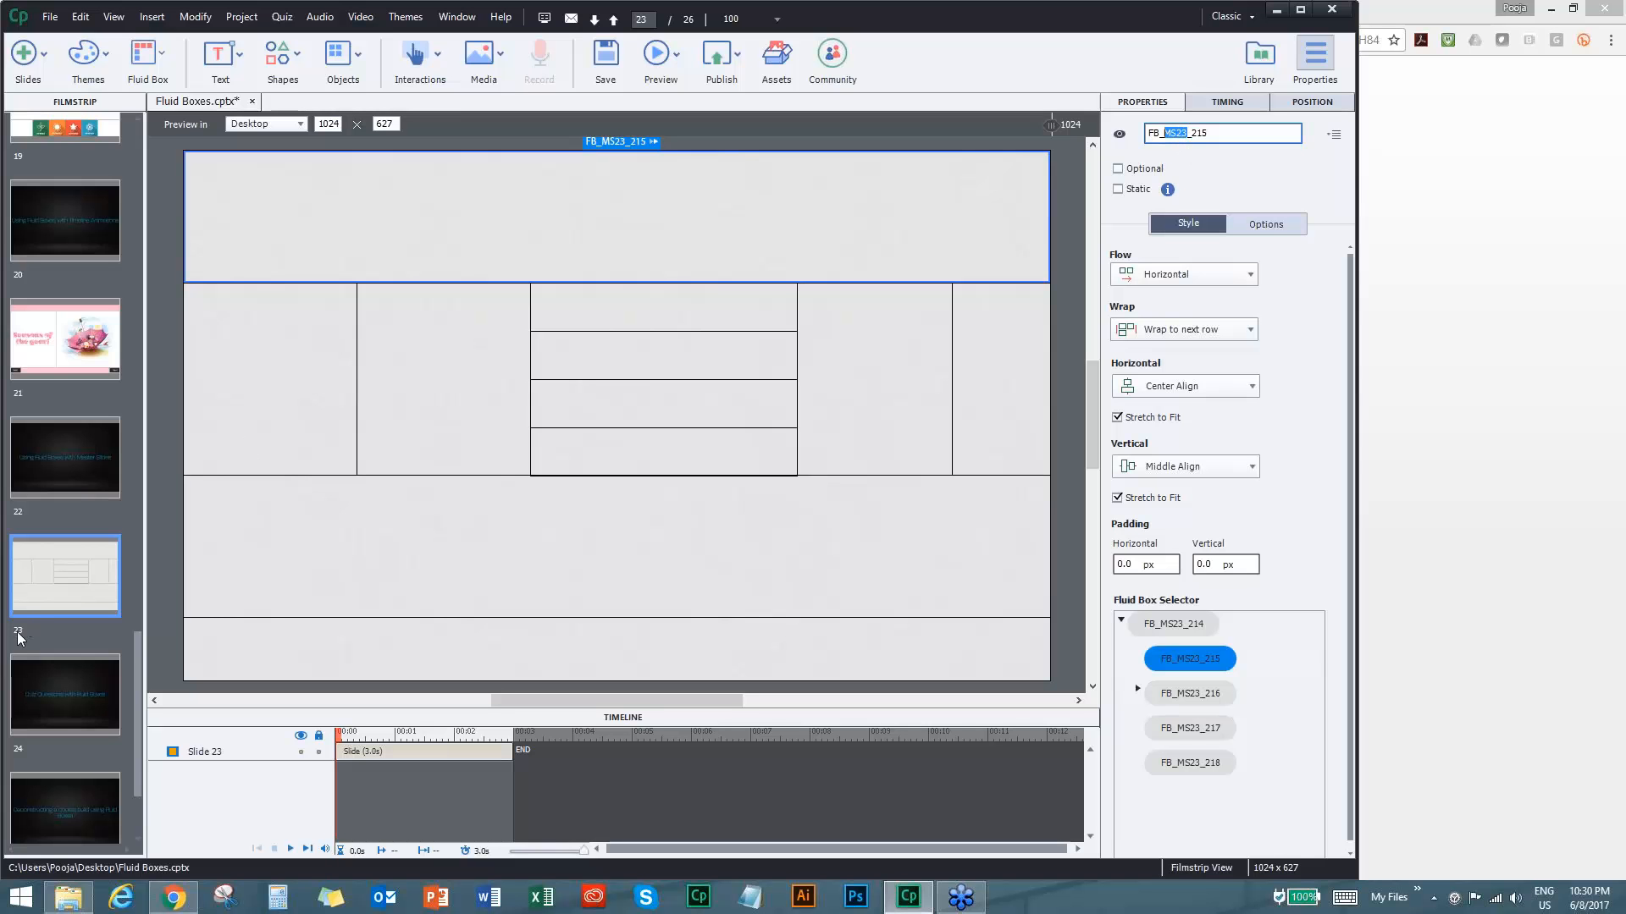
click(1175, 134)
click(749, 251)
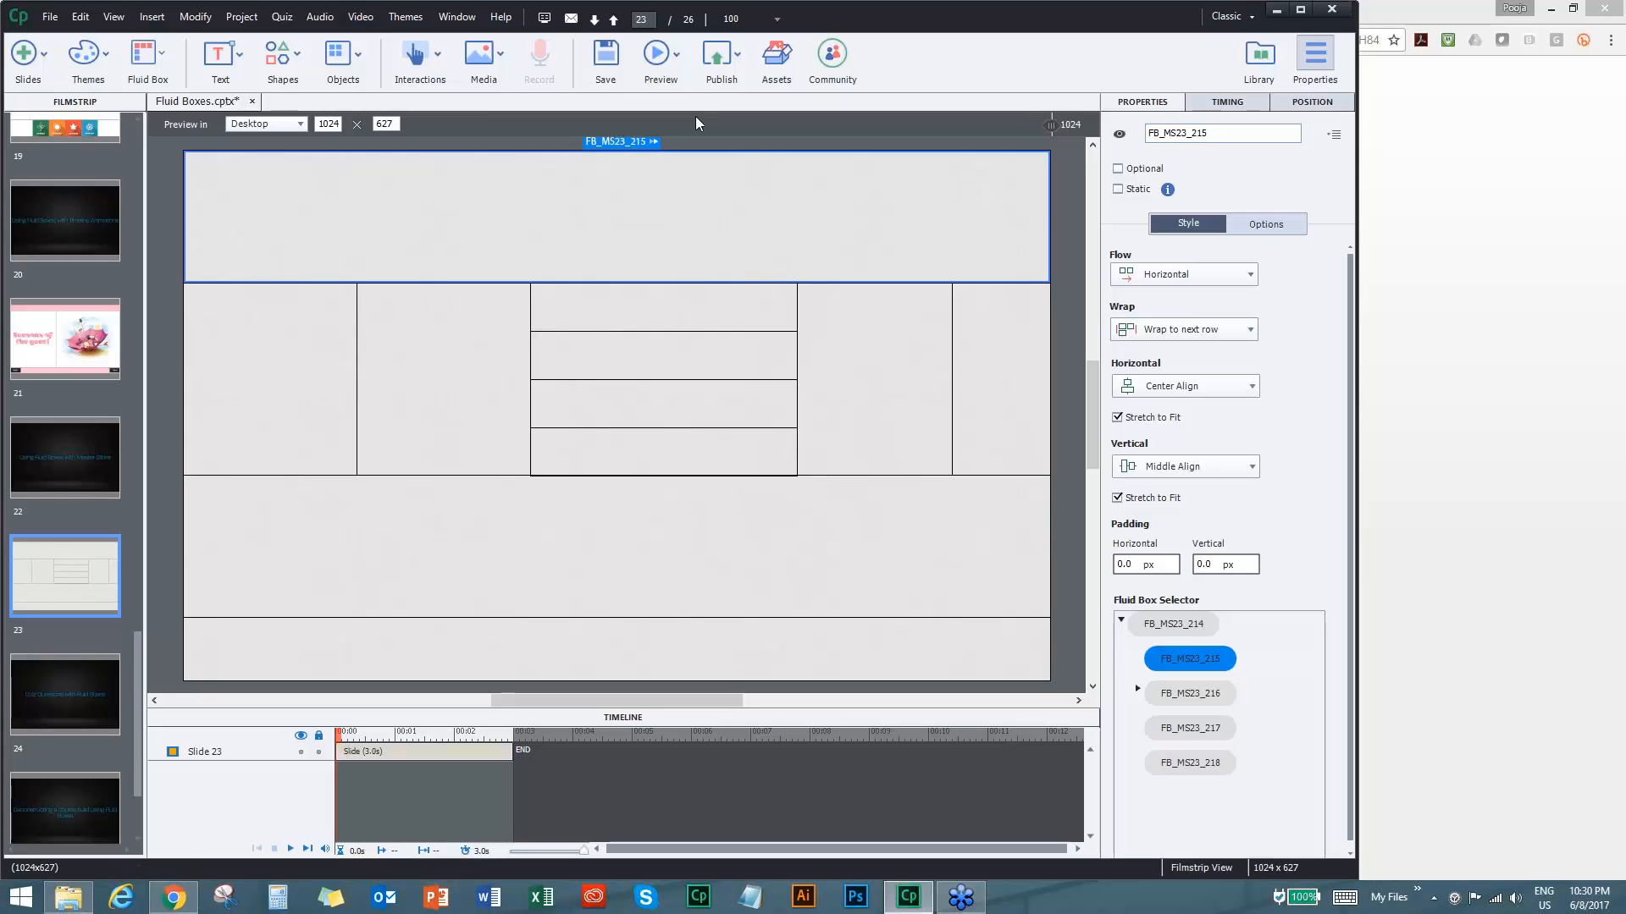
Insert one graded multiple-choice question slide after slide 24, the quiz questions title slide.
drag(141, 640, 133, 689)
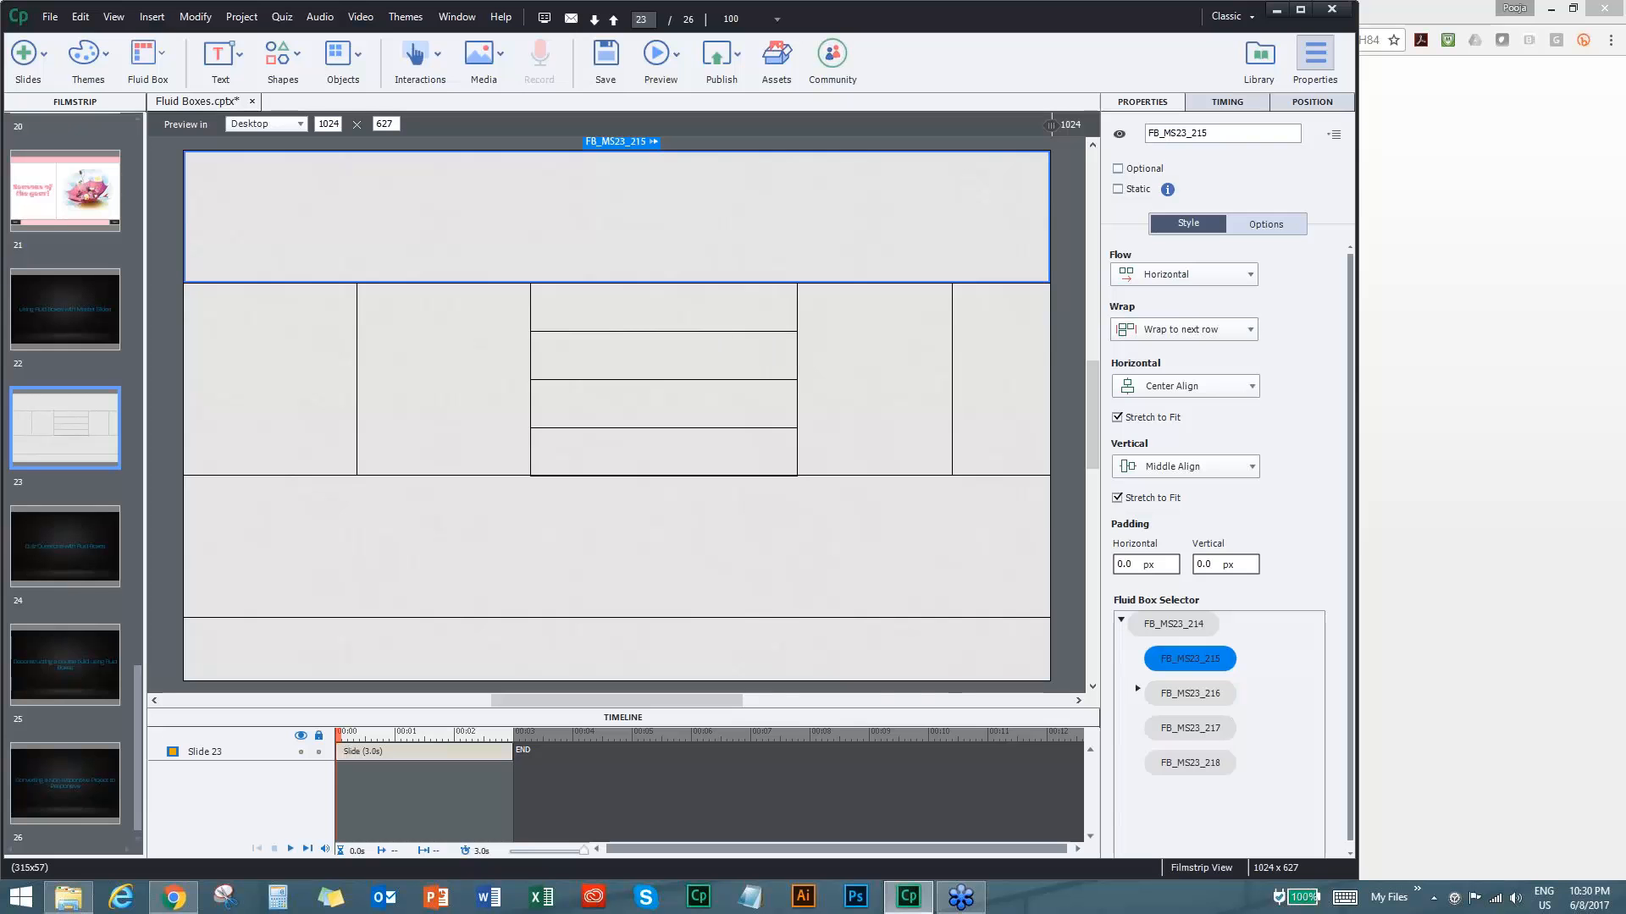
click(93, 537)
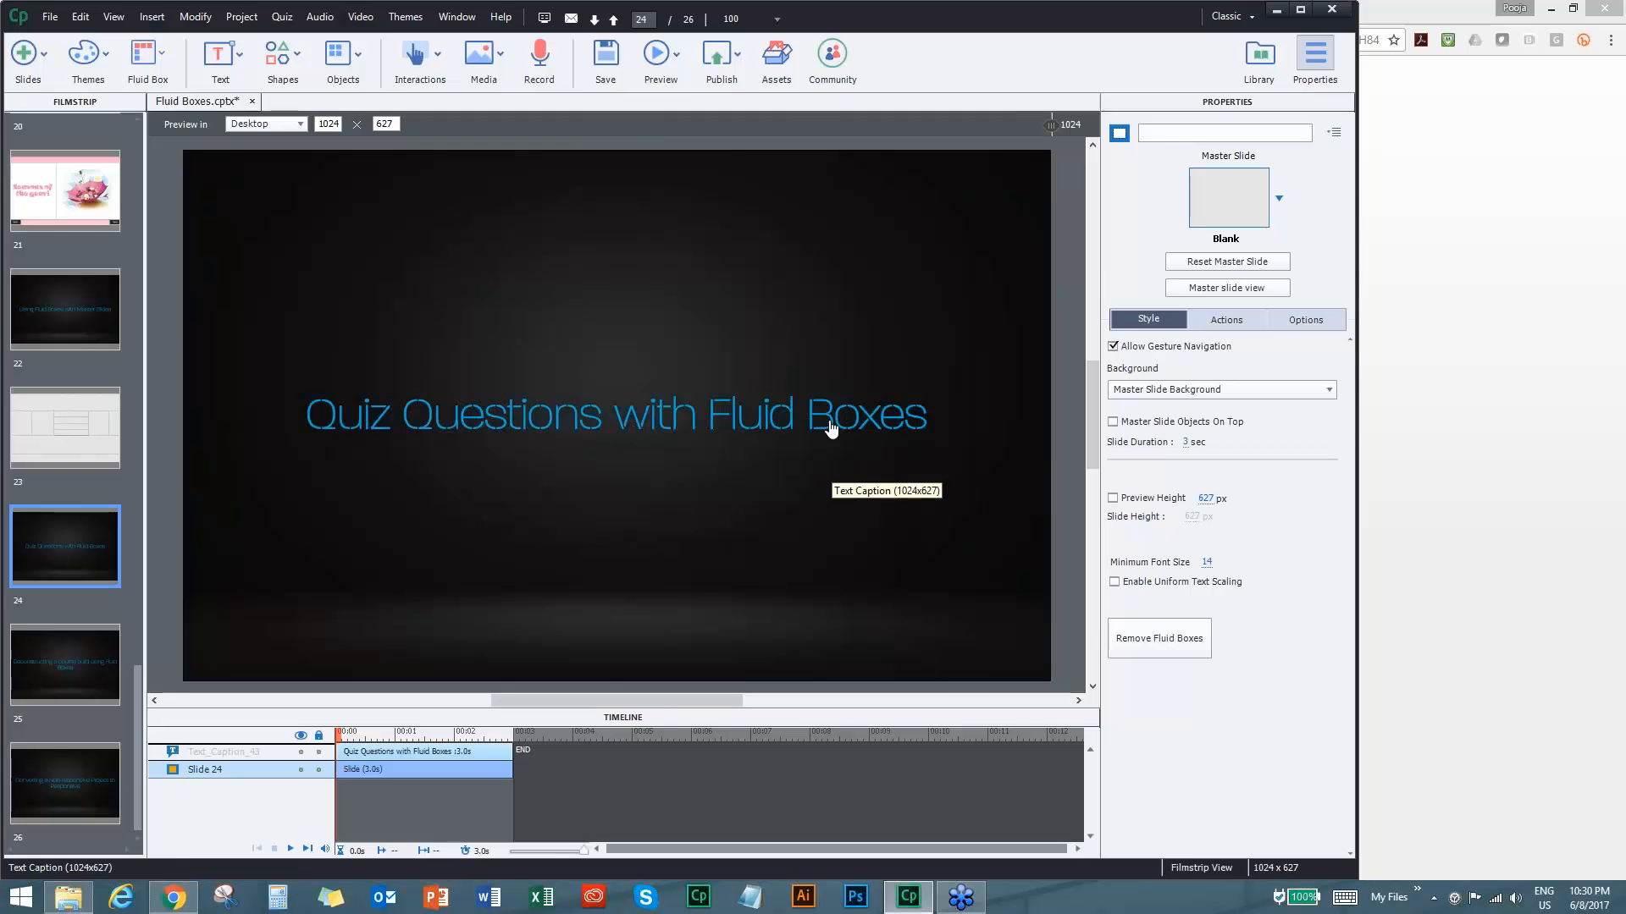
click(43, 72)
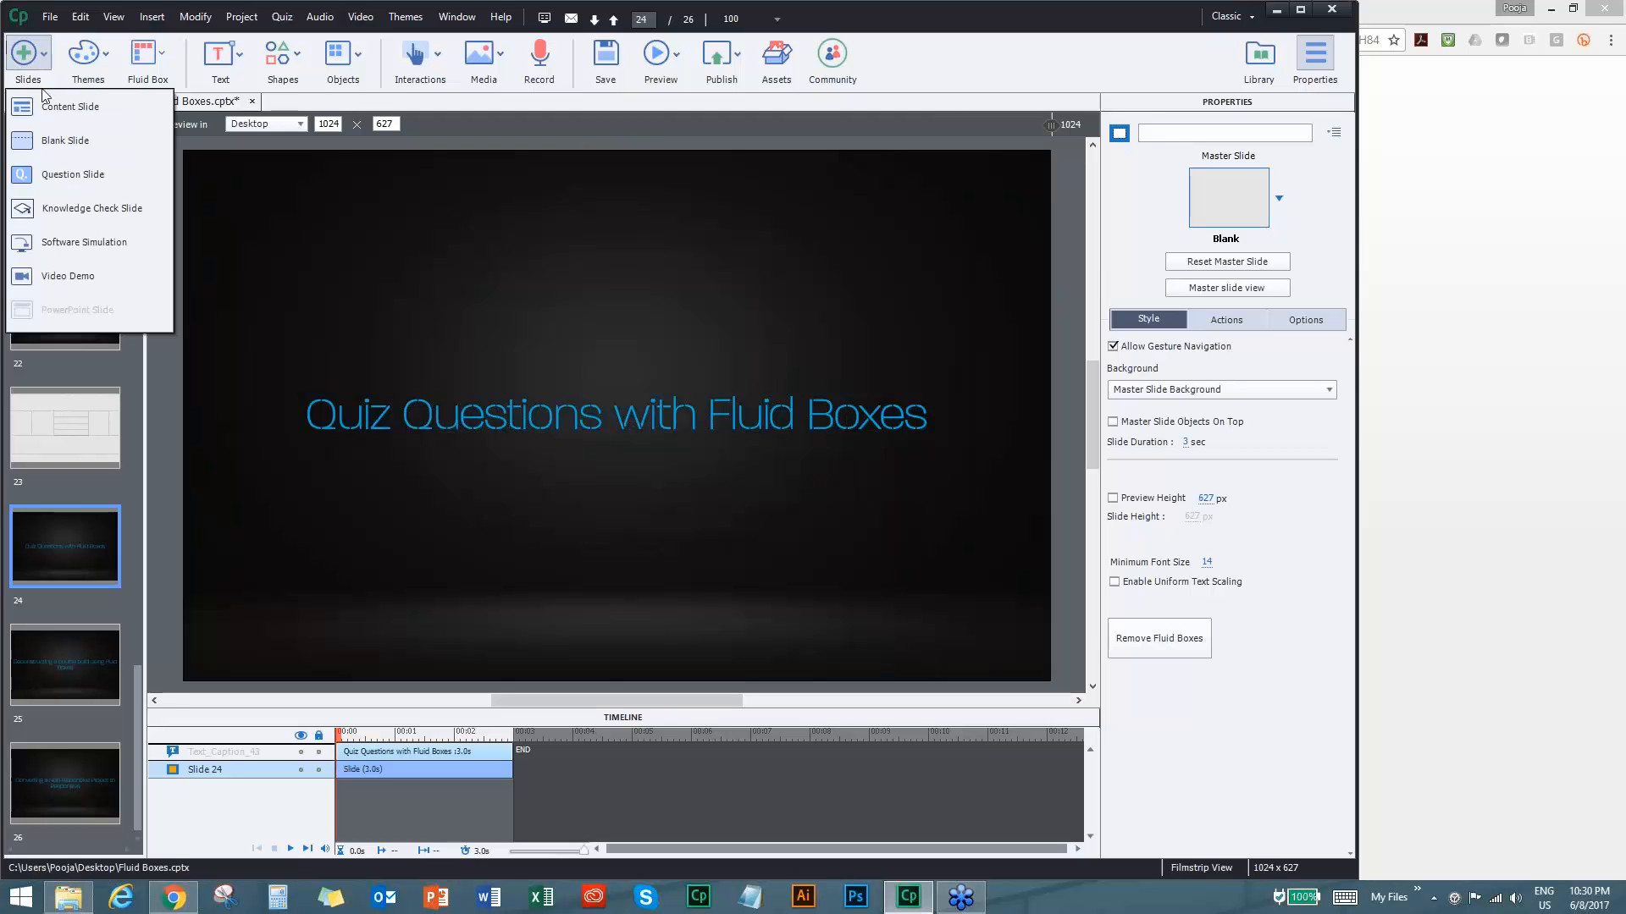
click(76, 174)
click(586, 294)
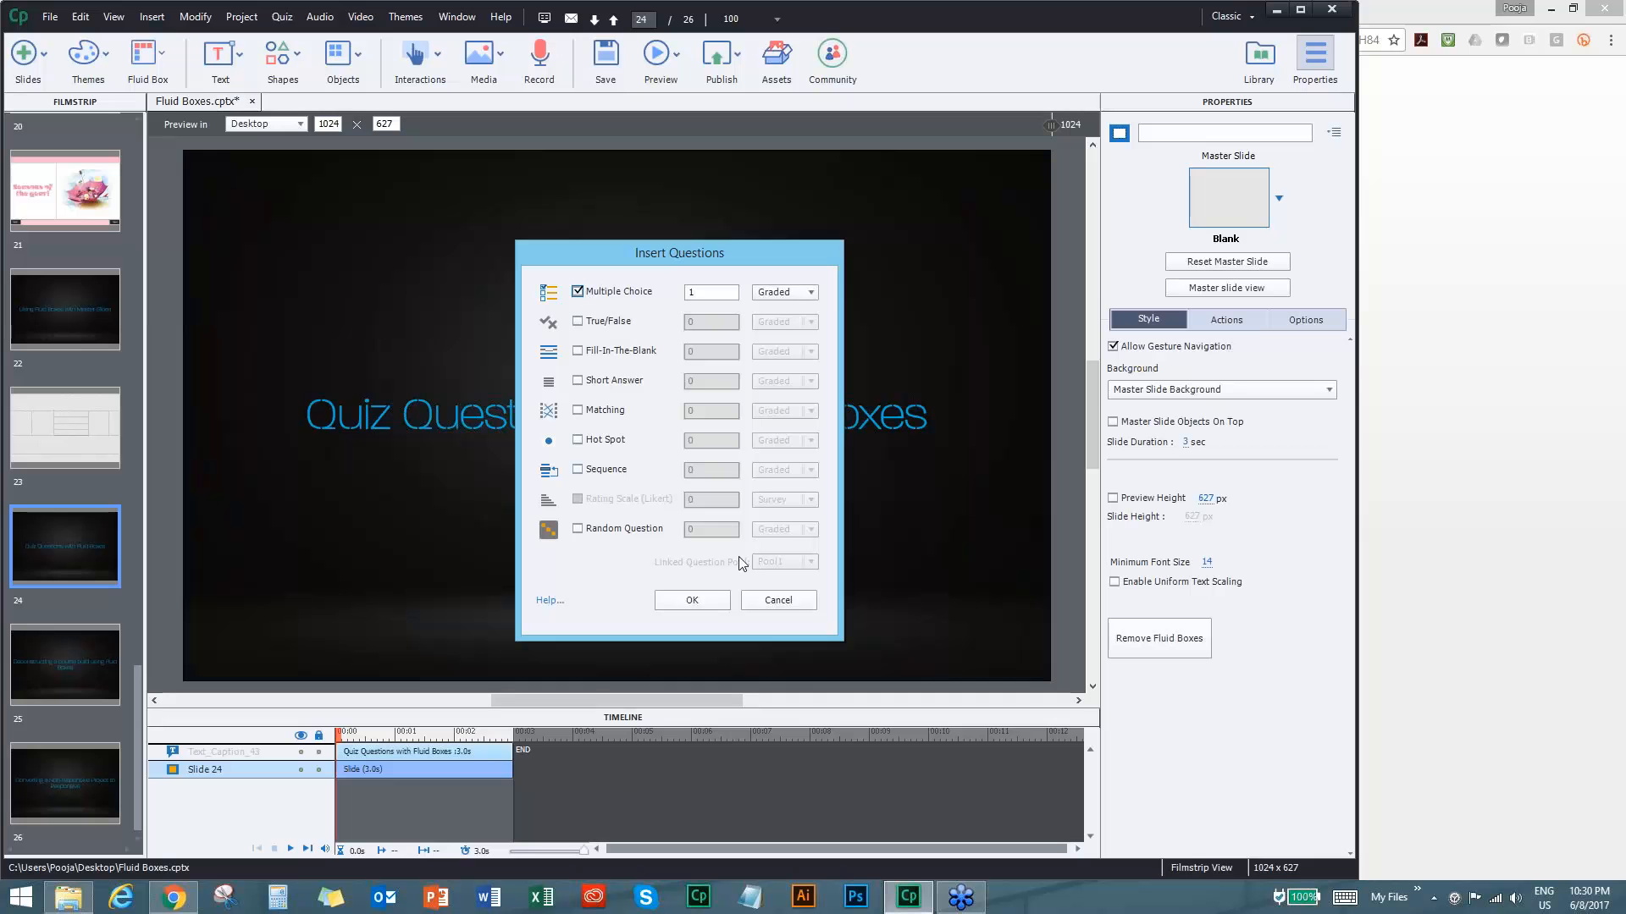
click(708, 602)
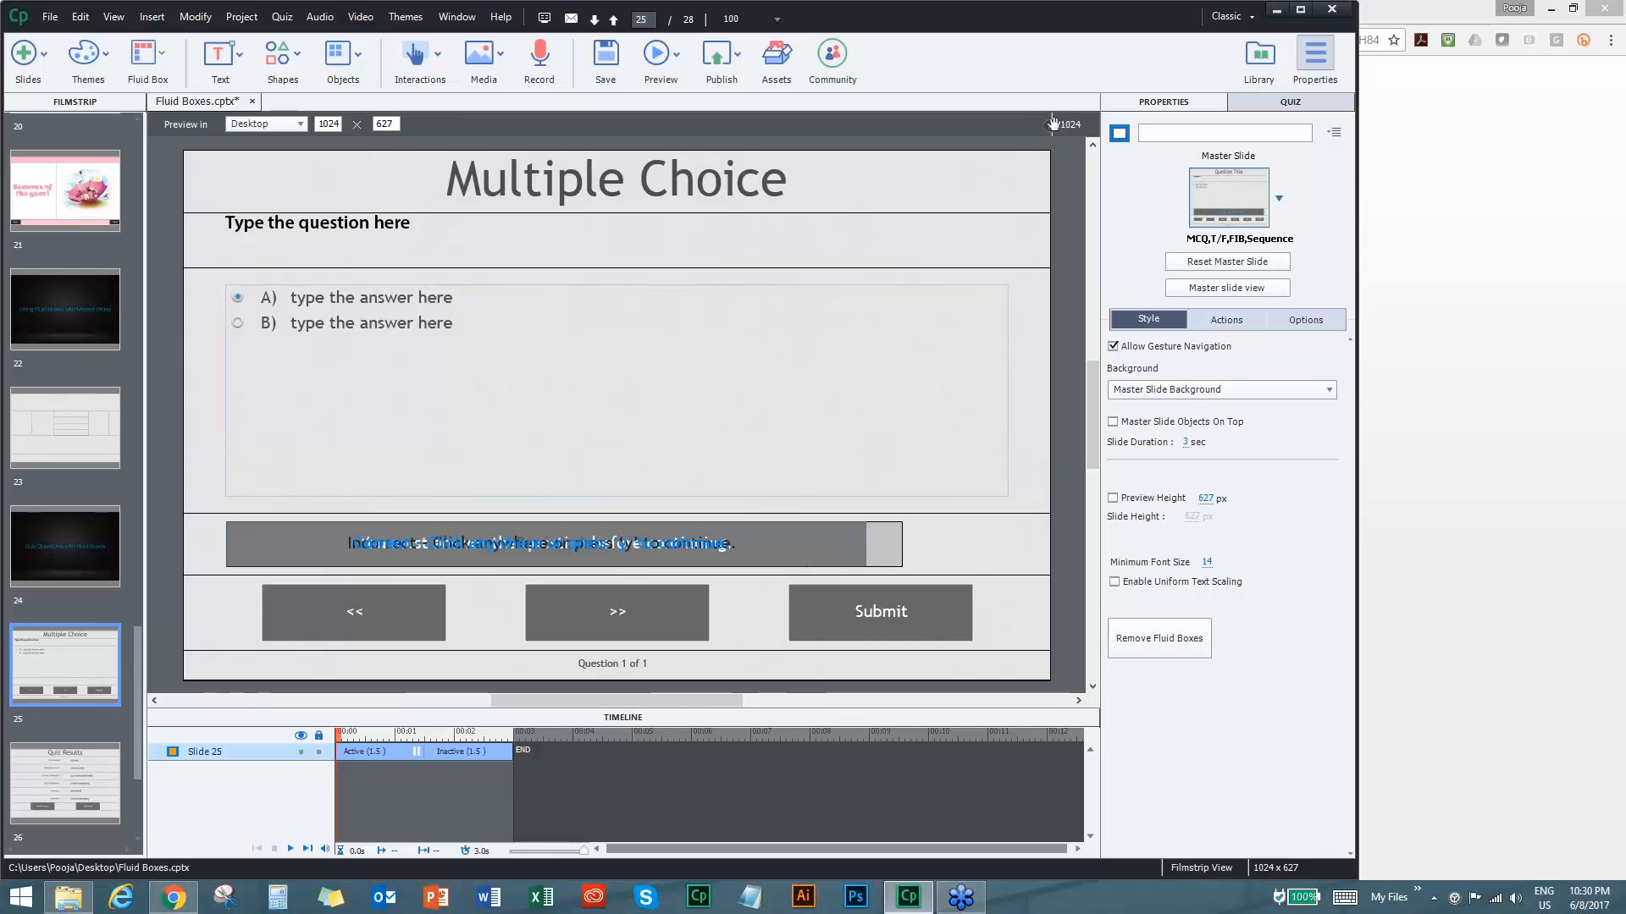
Preview the multiple-choice slide's responsive layout at widths of about 662 and 346 px, and return to the 1024 px desktop width.
click(917, 255)
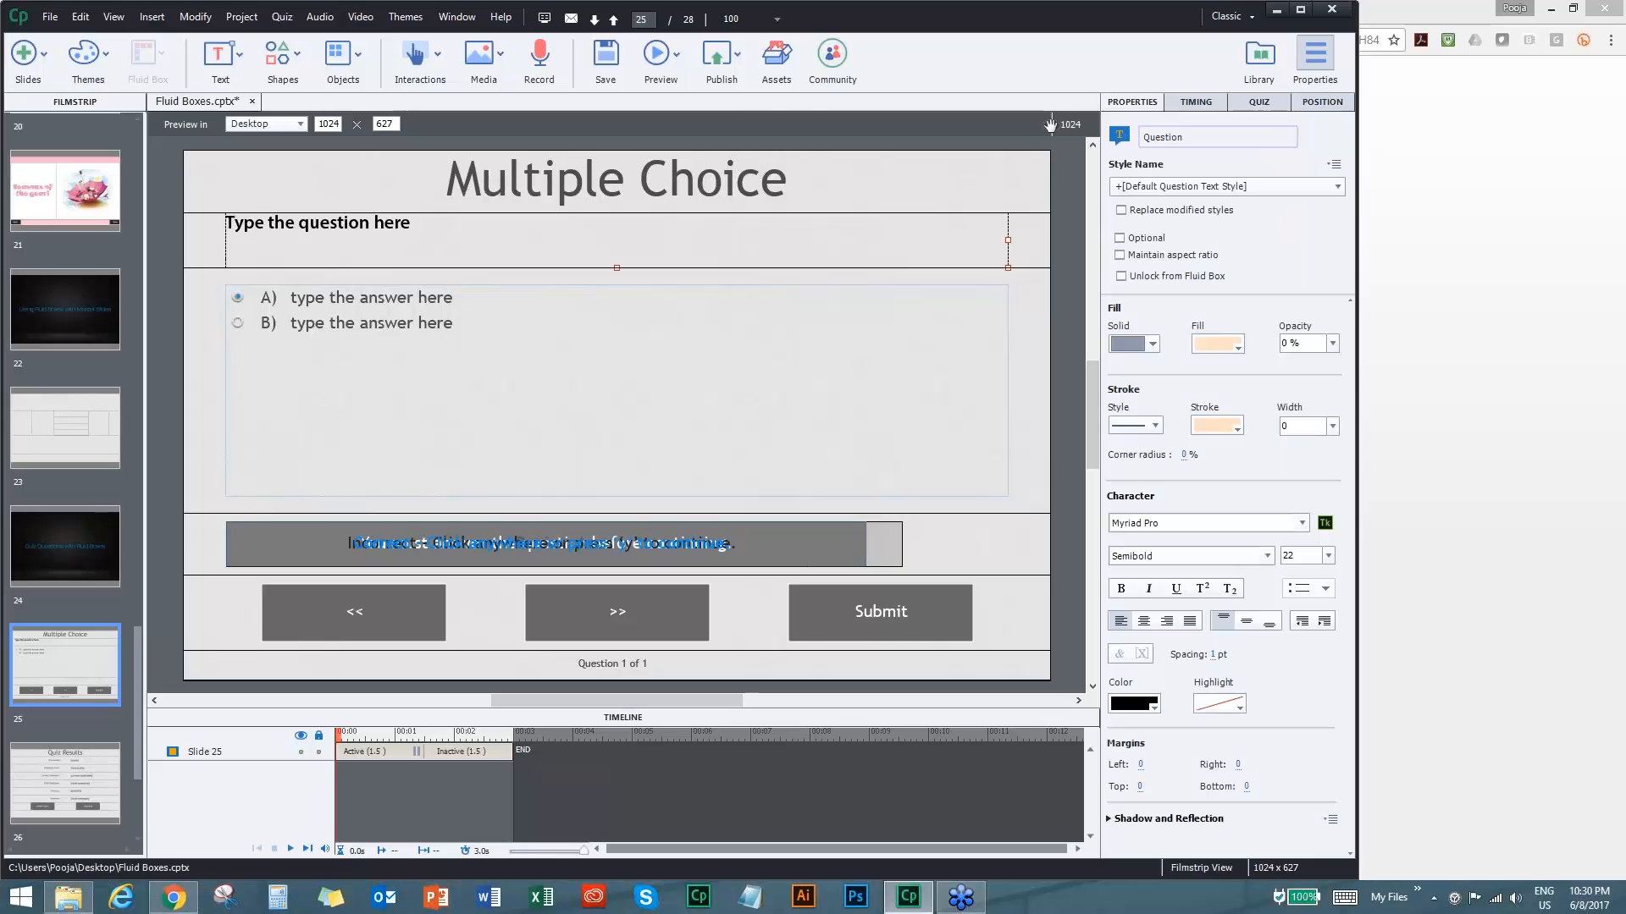
click(744, 124)
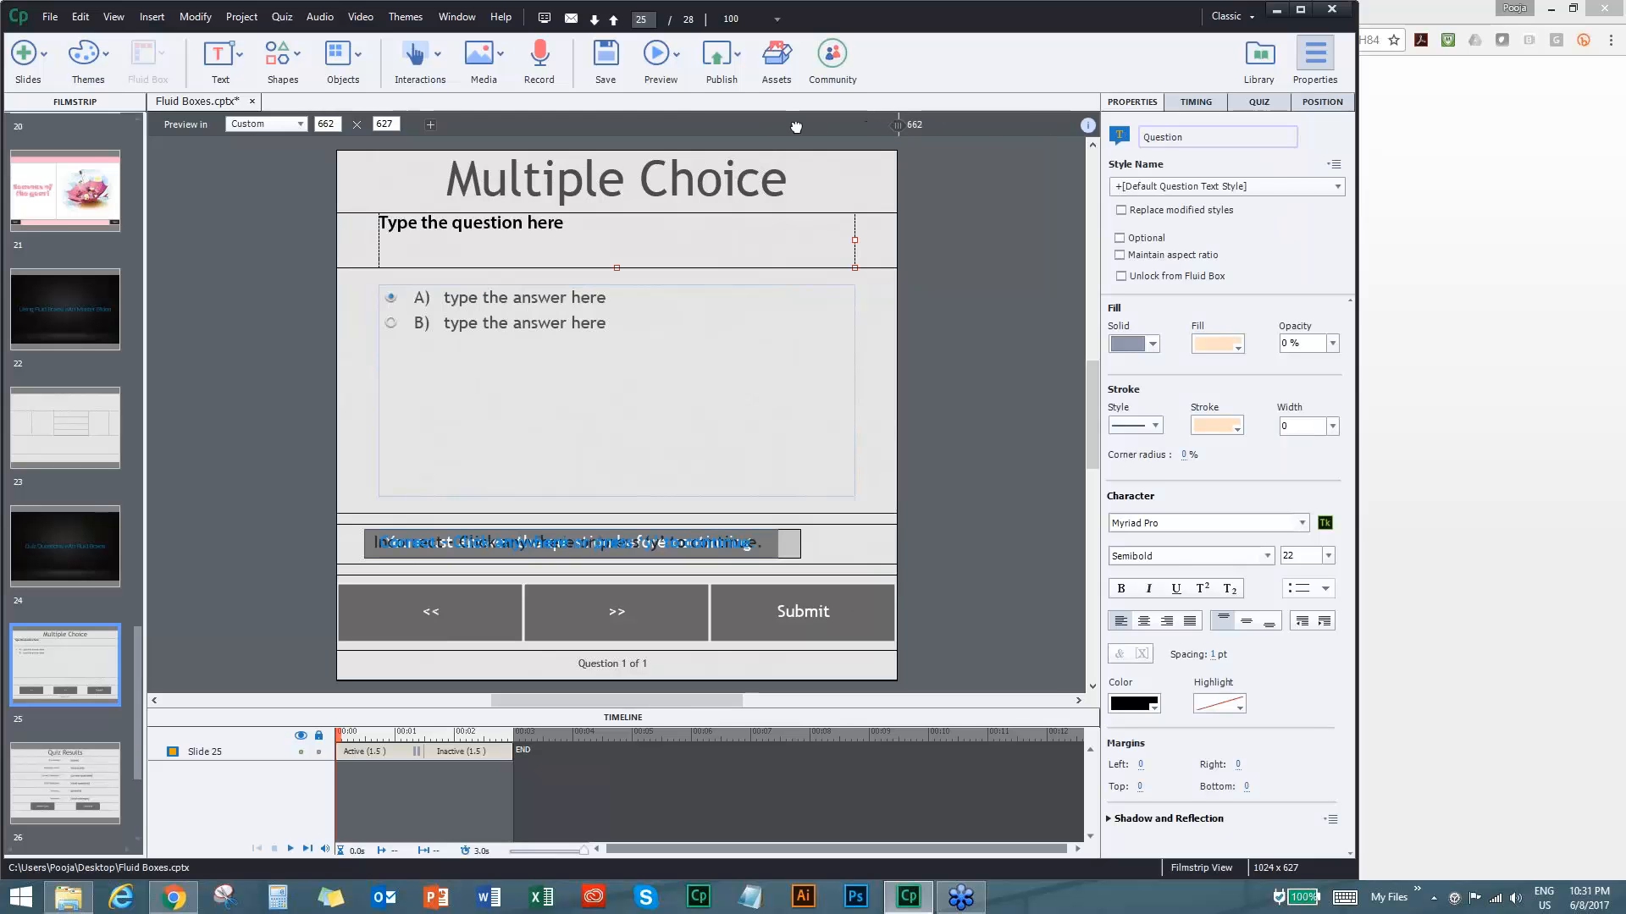
click(631, 118)
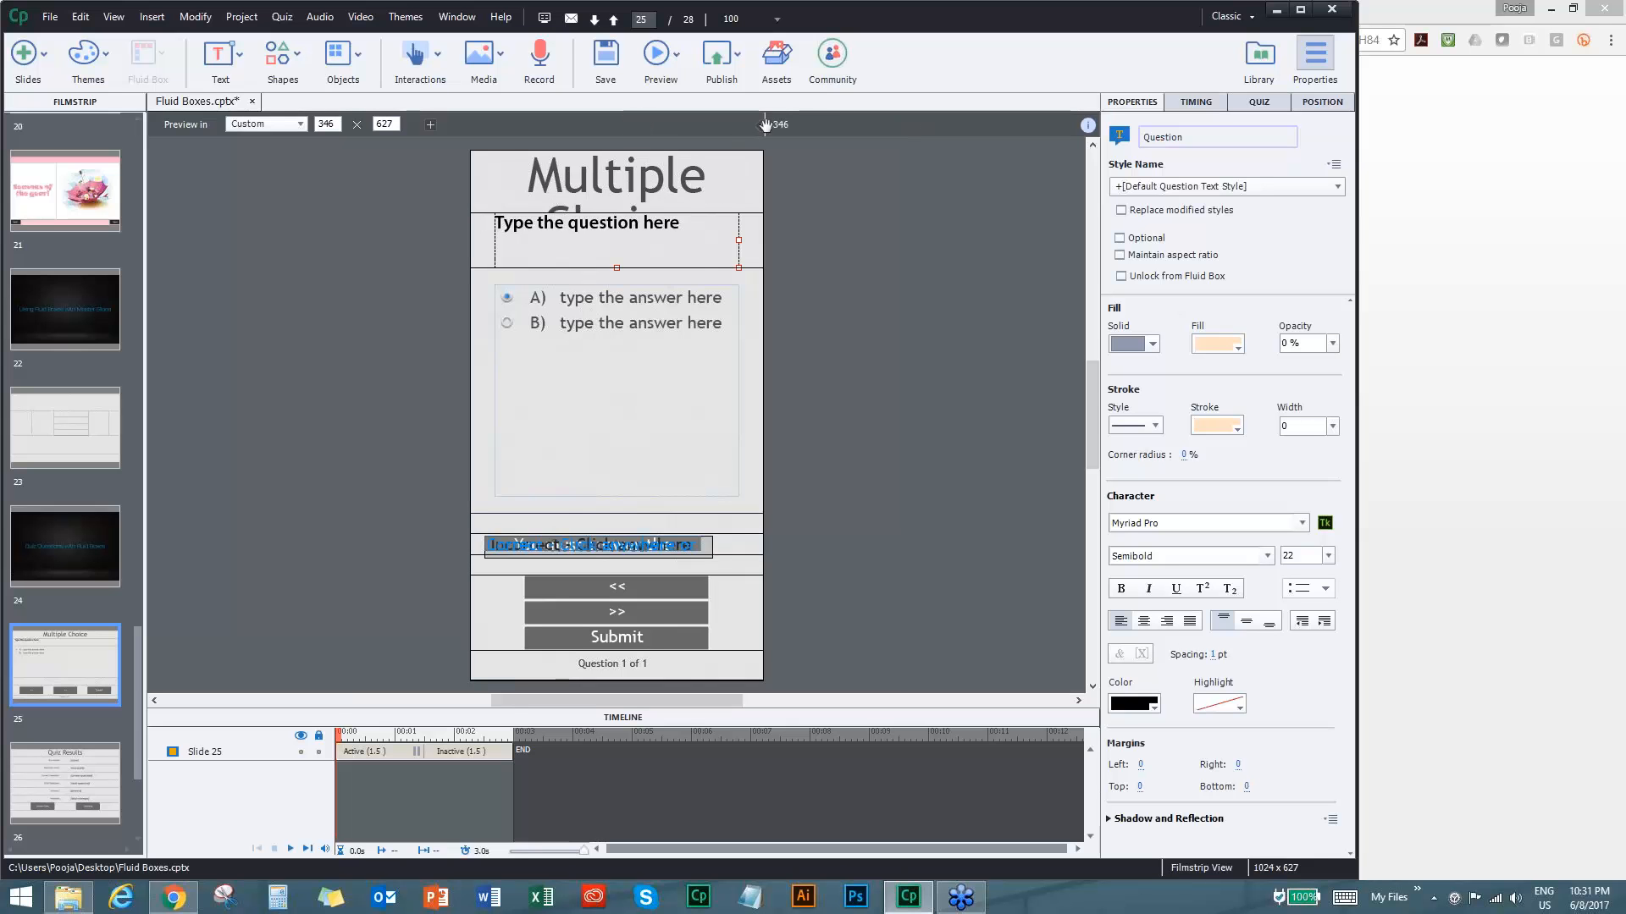
drag(886, 127, 1431, 147)
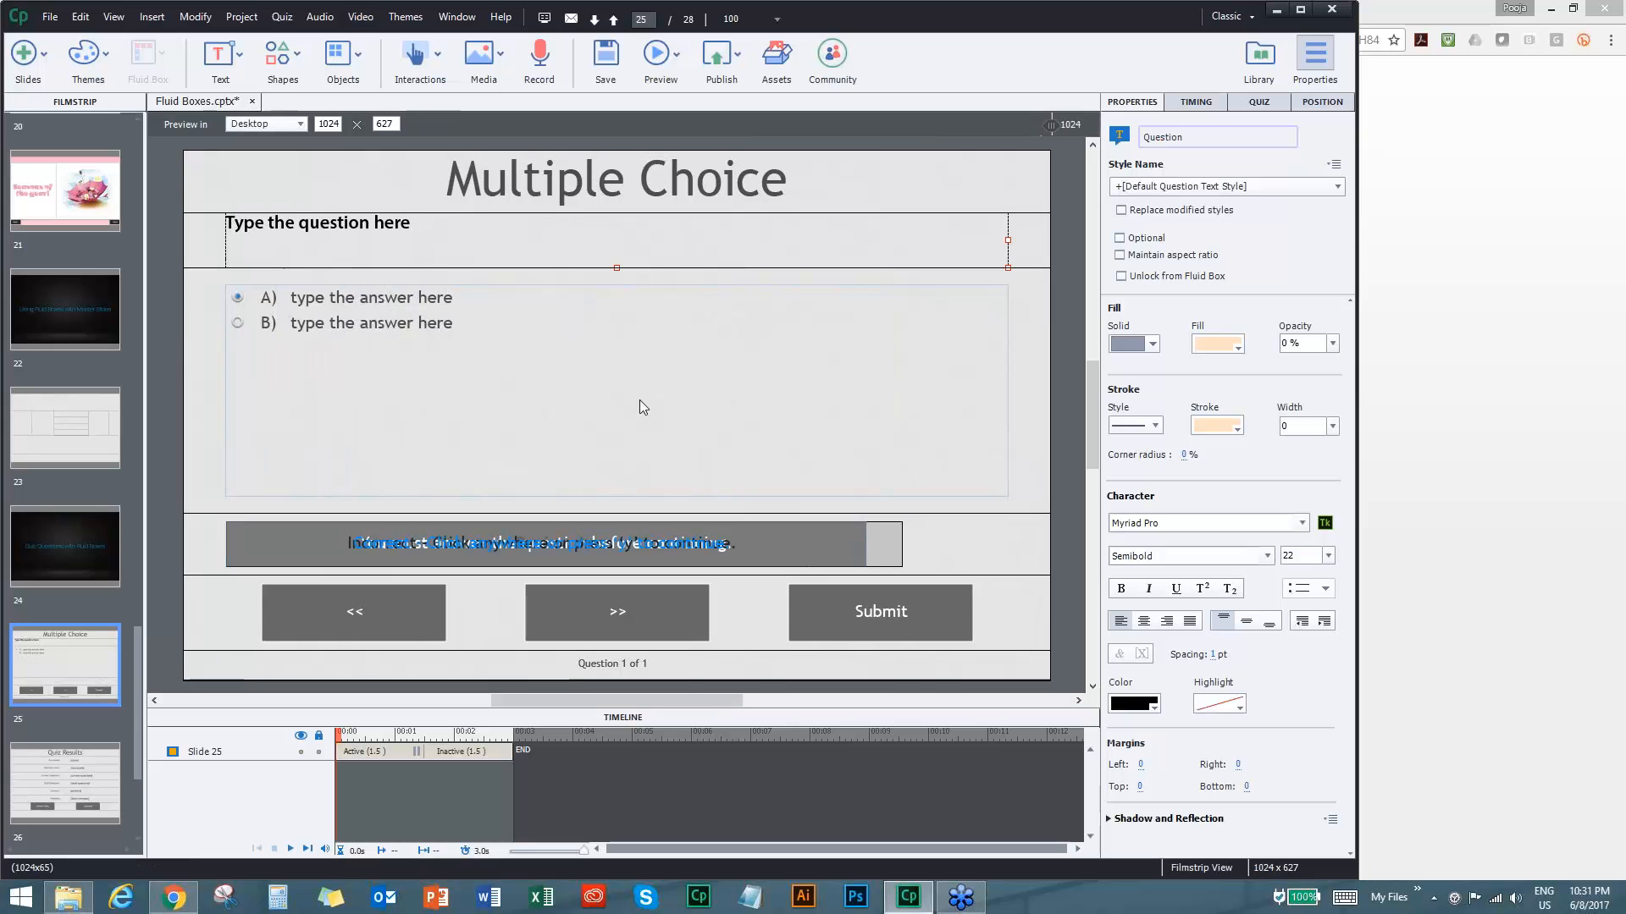
Show slide 27 about deconstructing a course build, and close the Fluid Boxes project without saving the changes.
scroll(142, 681, down, 2)
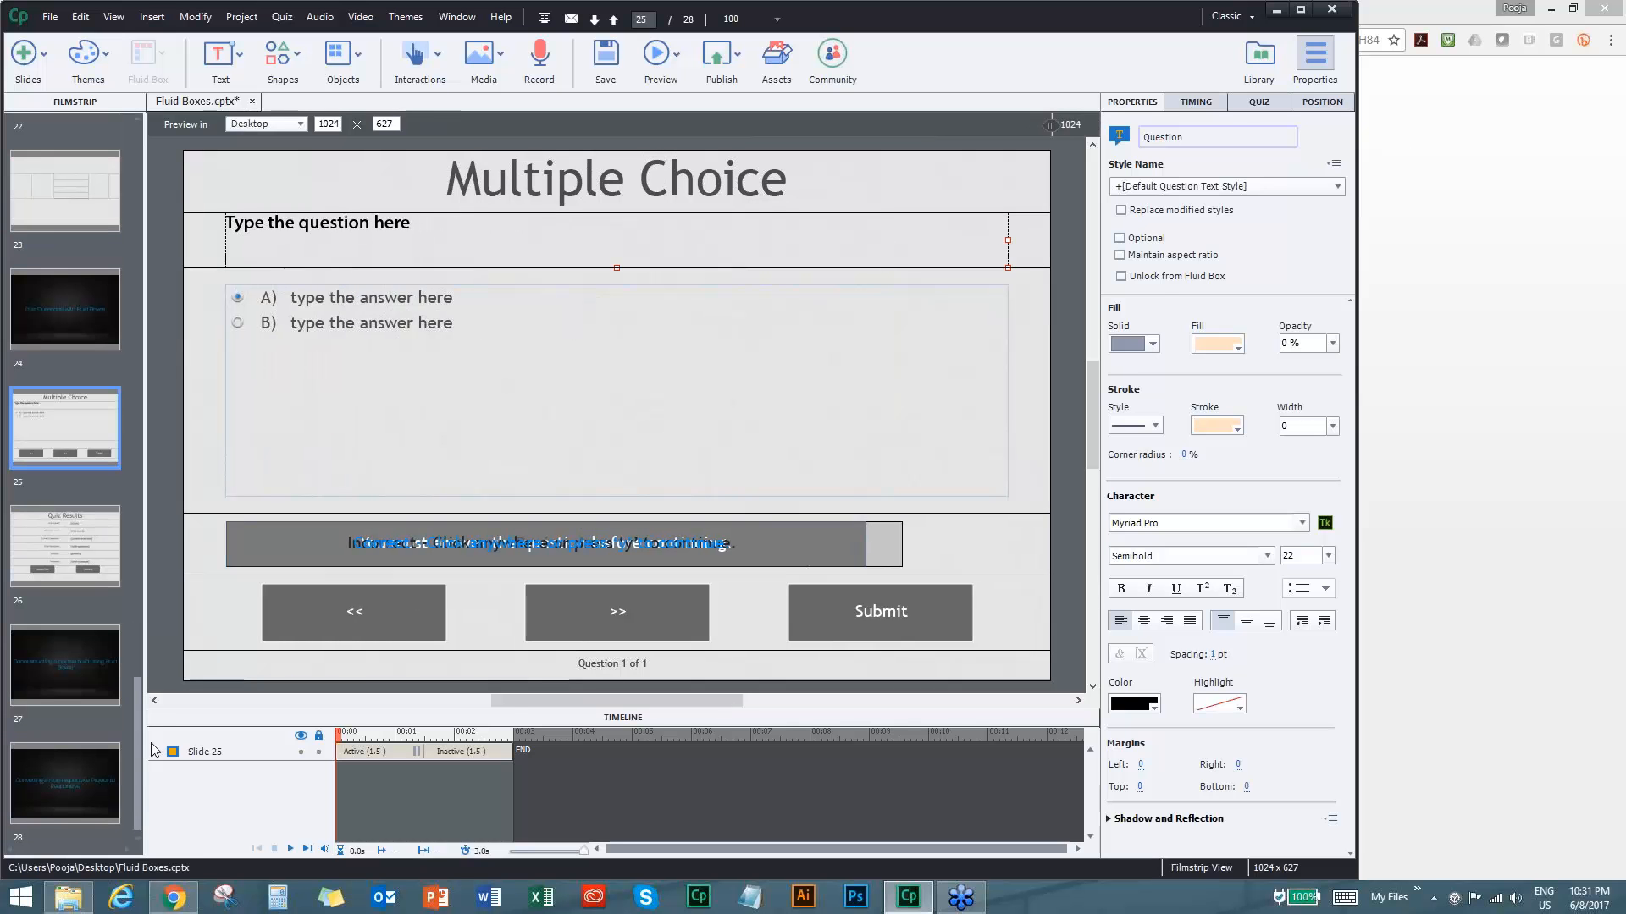
click(65, 665)
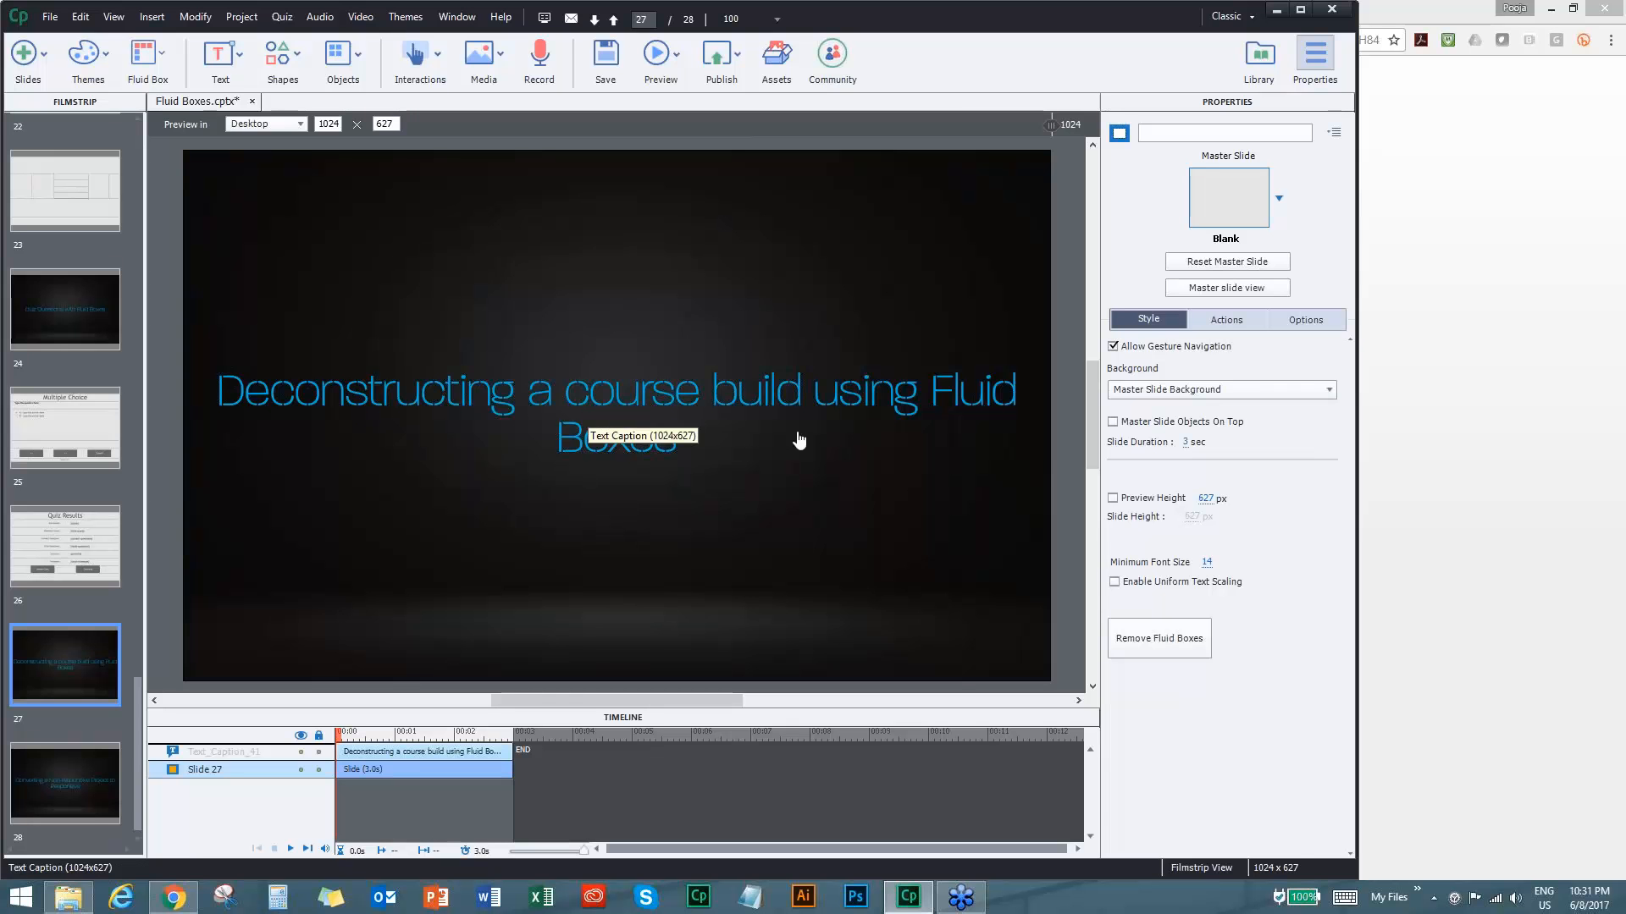
click(49, 808)
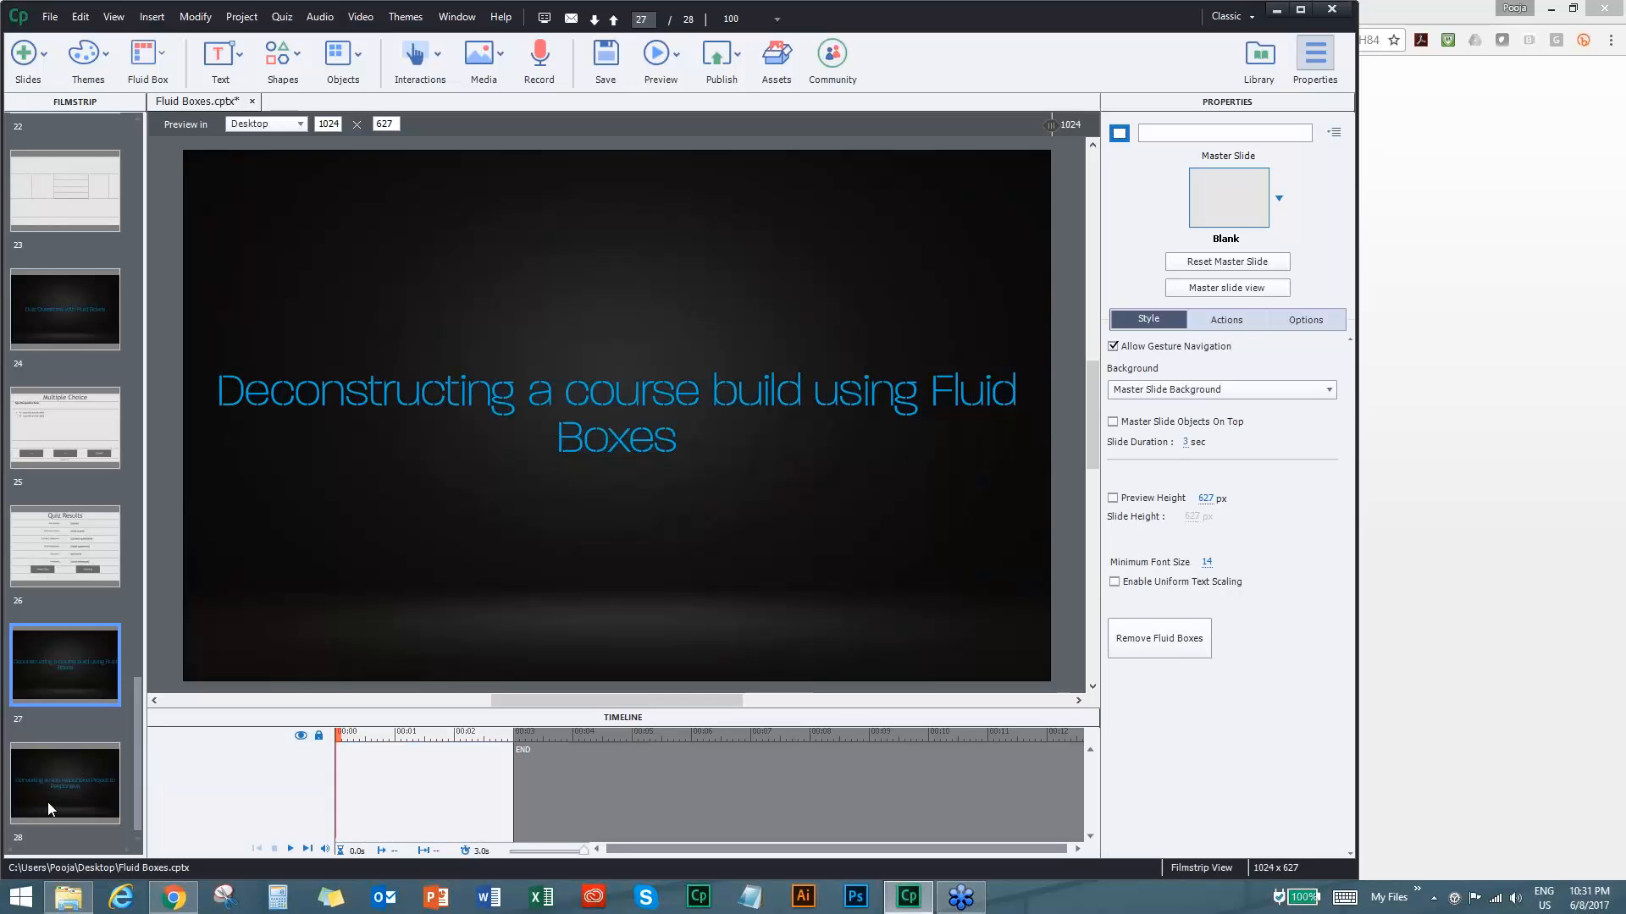
click(65, 665)
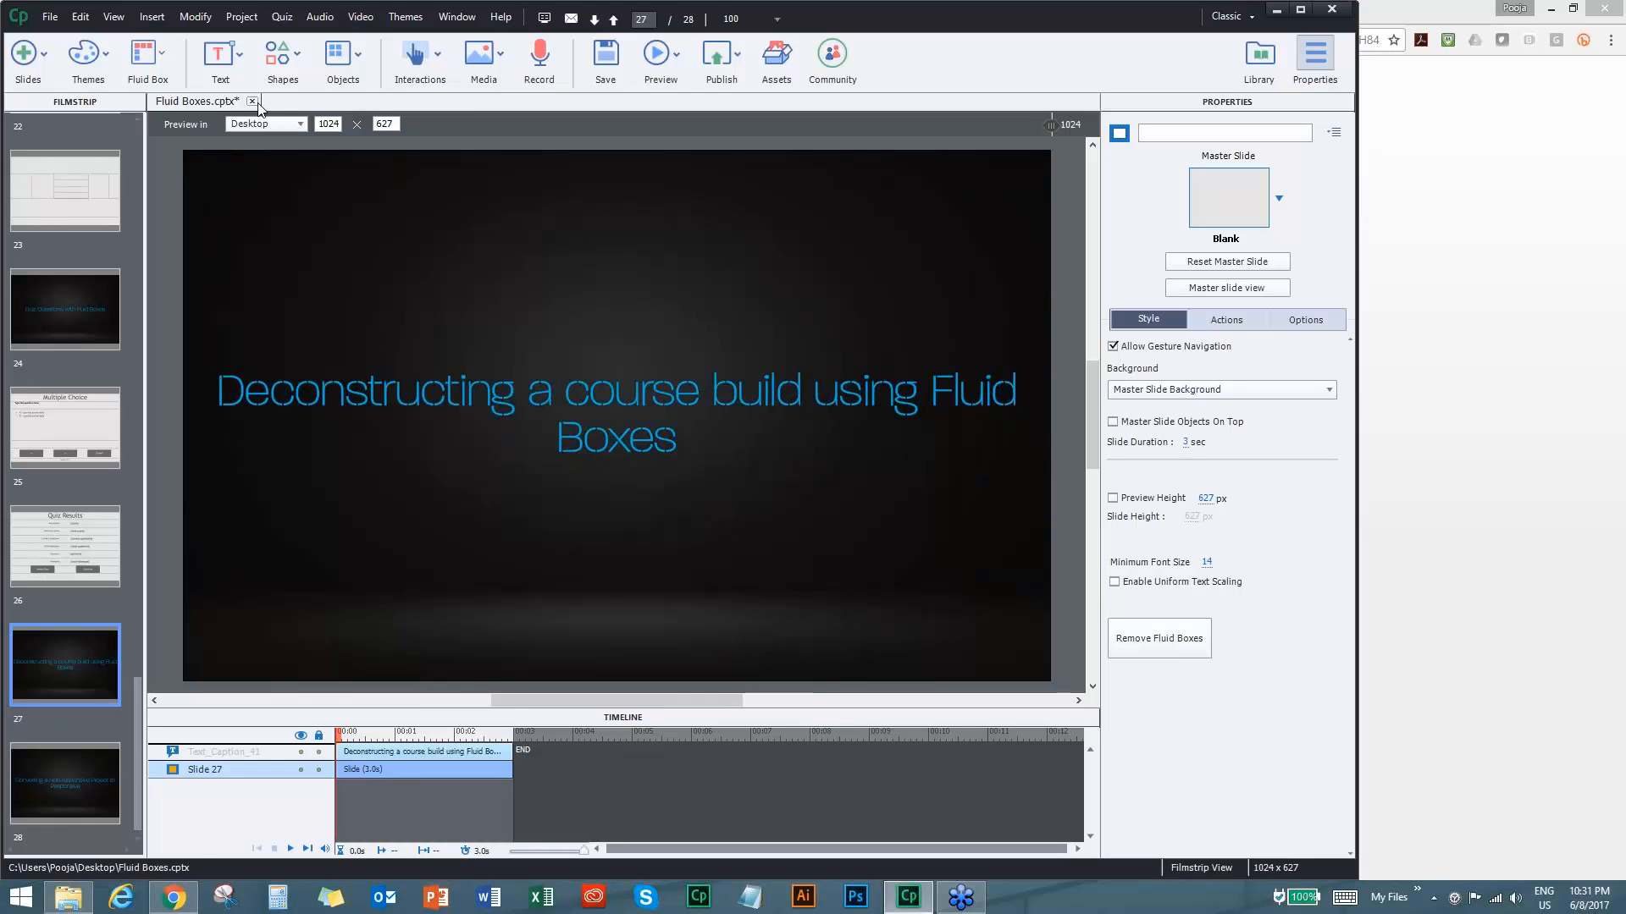
click(252, 102)
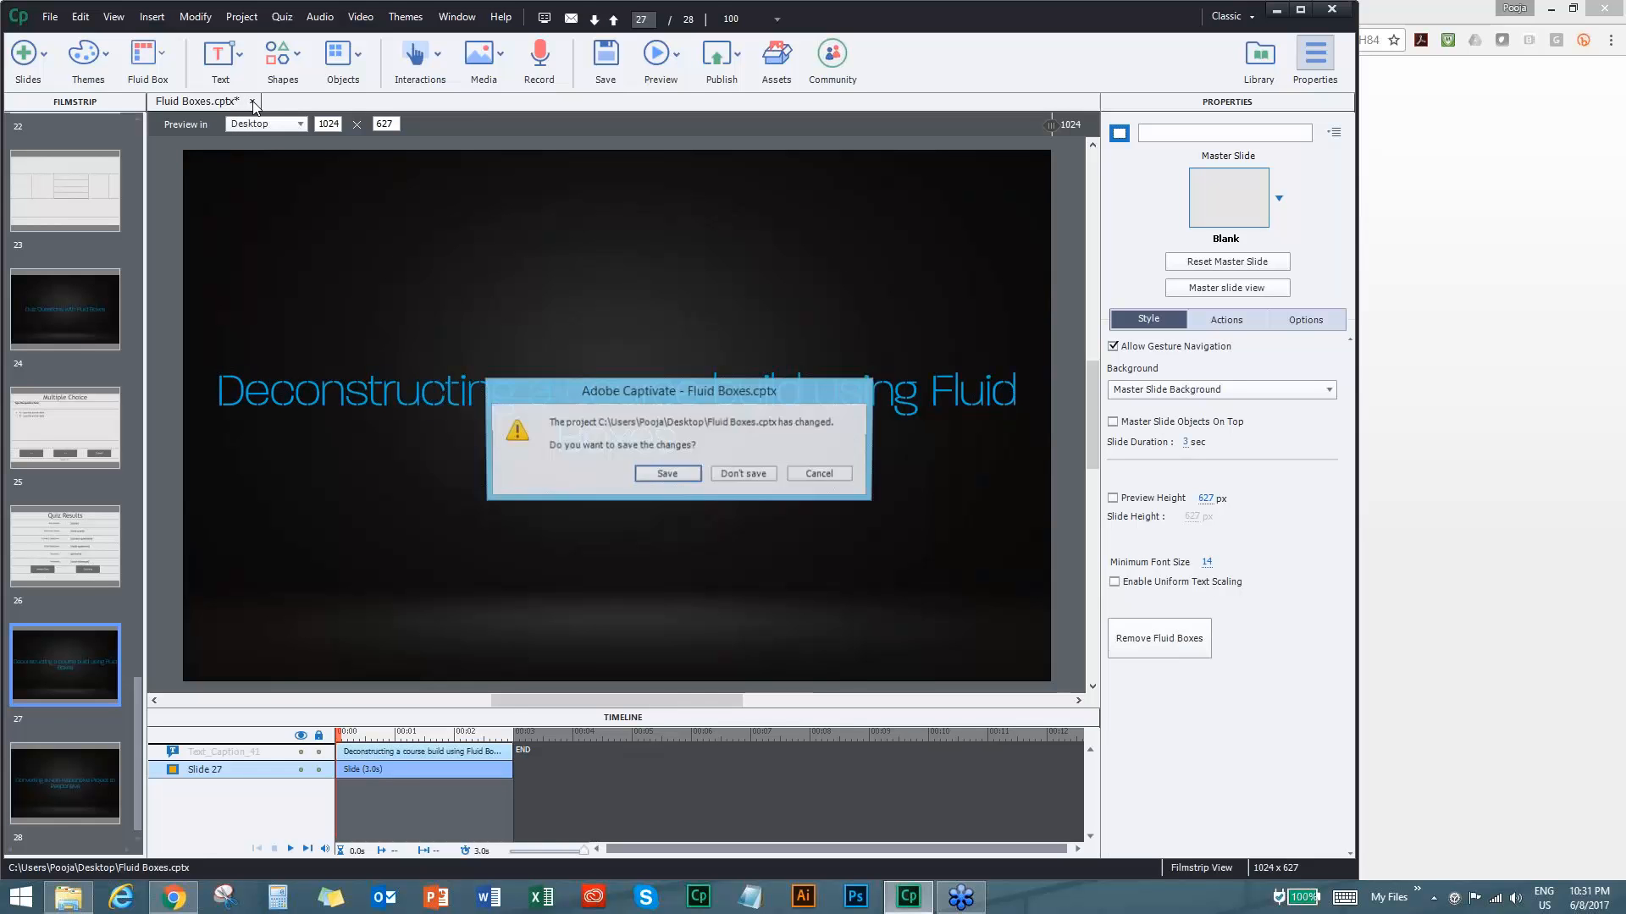
click(738, 475)
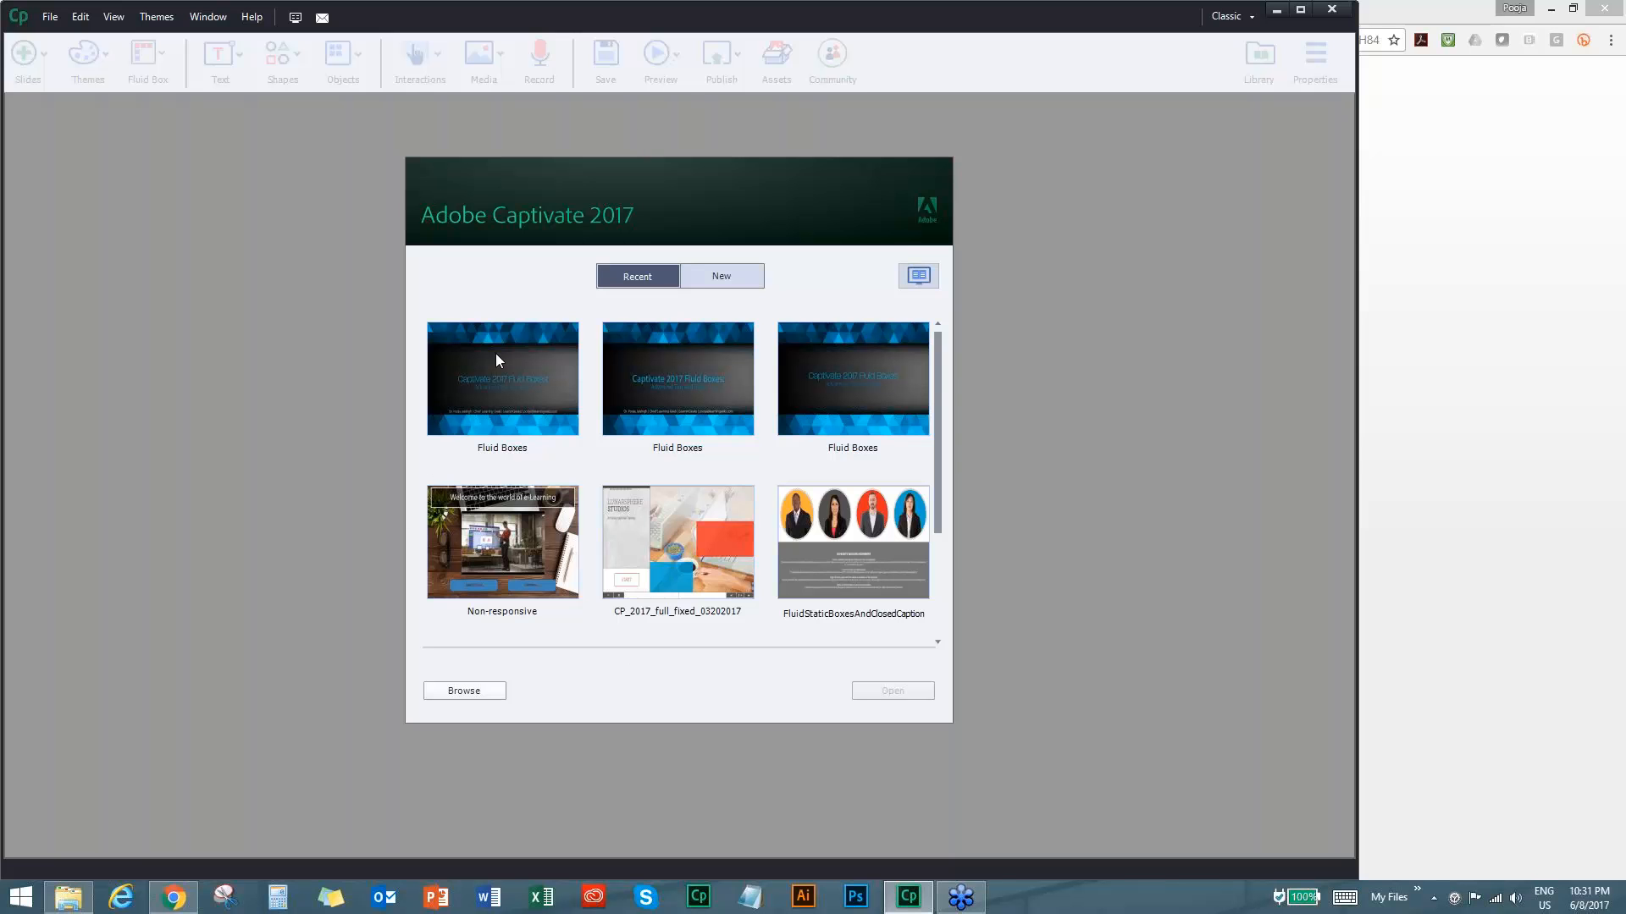
Open the Adobe_Captivate_2017_Training project from the sample projects.
click(926, 280)
click(687, 394)
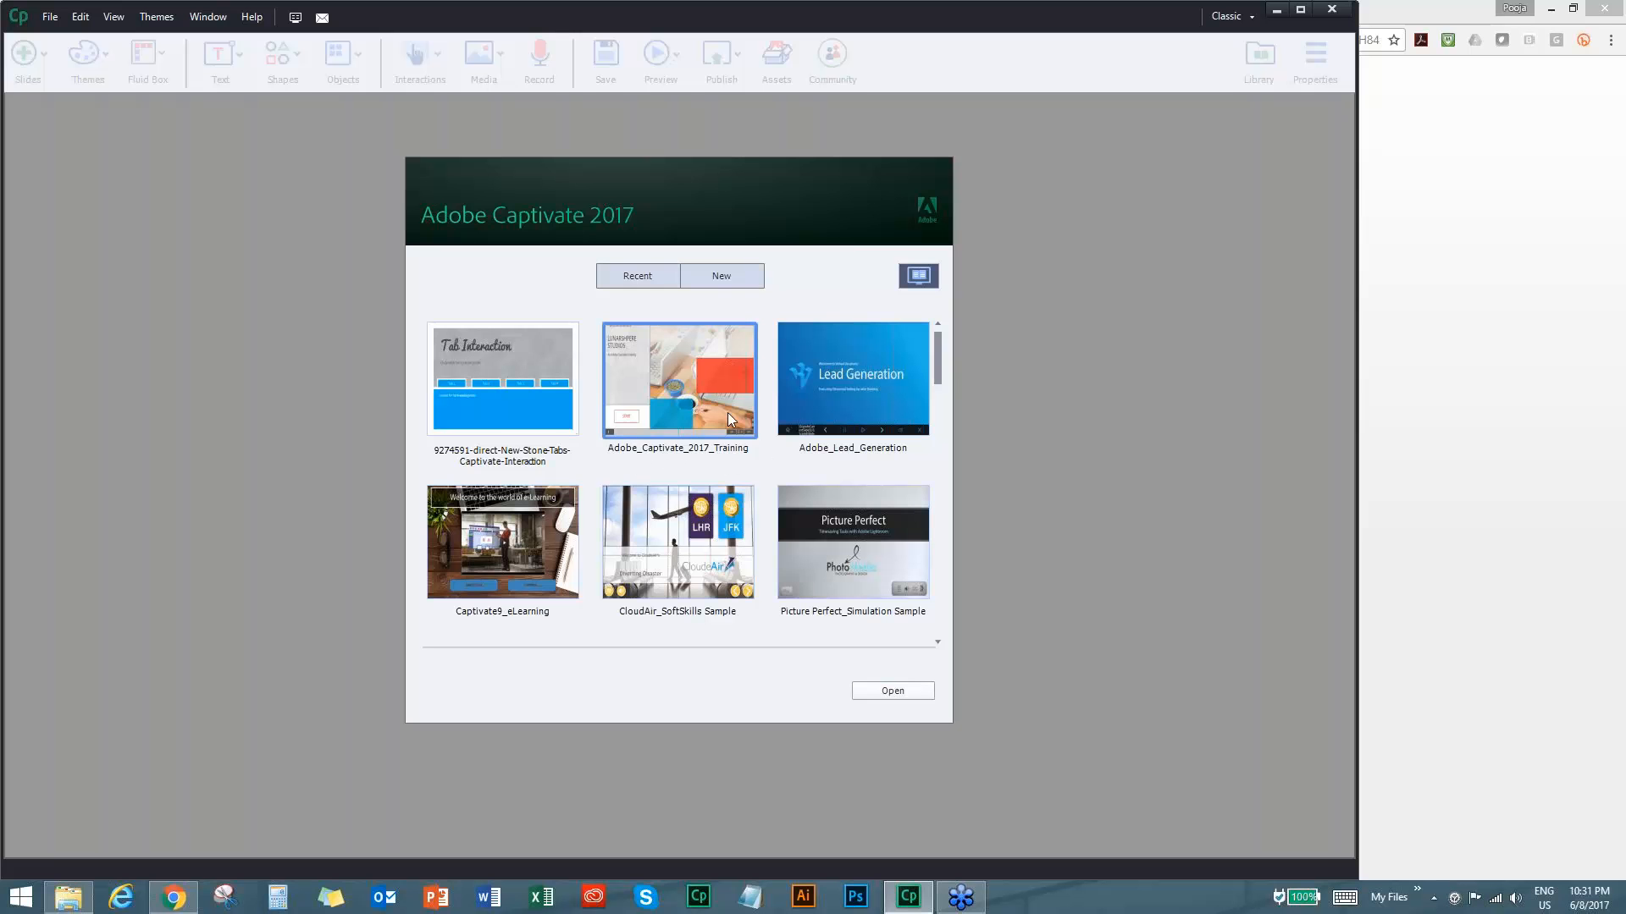
double_click(699, 360)
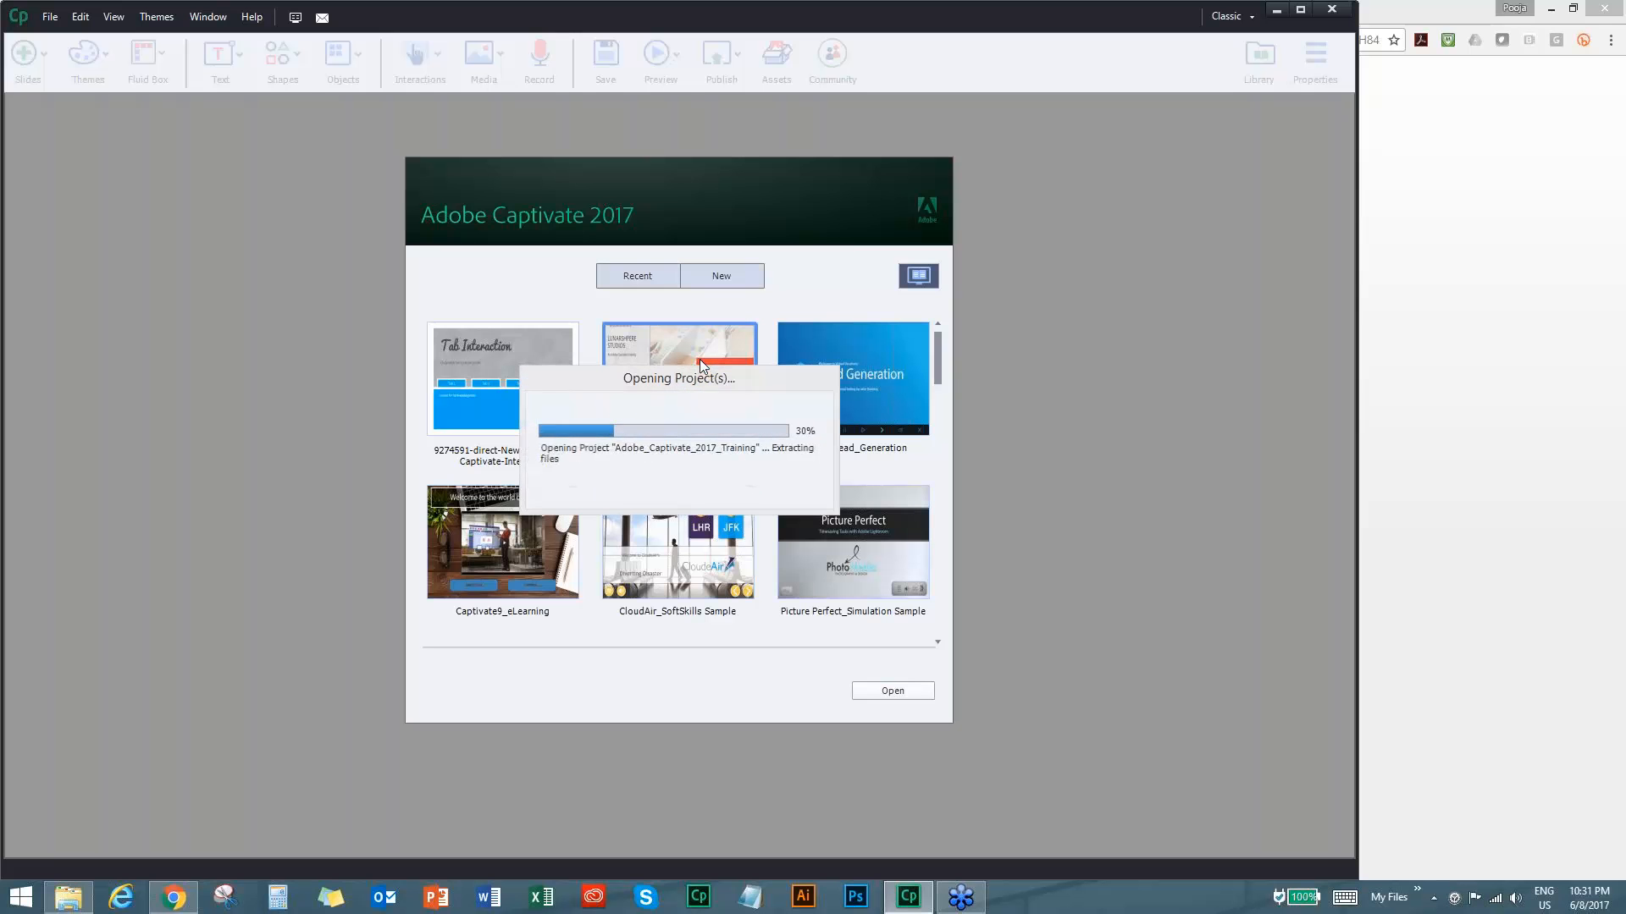